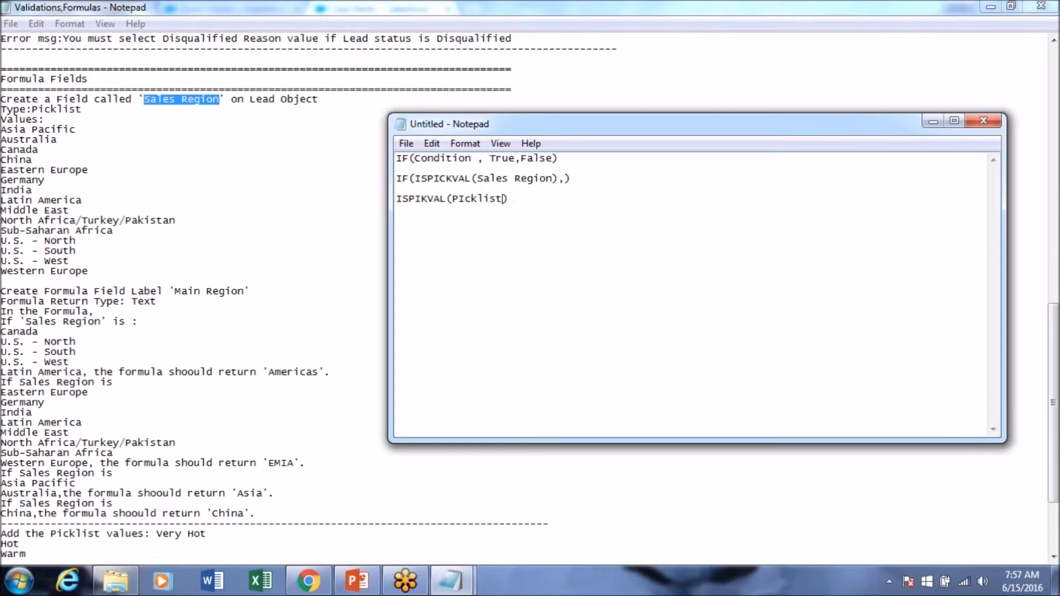
Step: Complete the ISPIKVAL(PIcklist) syntax example with the argument 'text litereal' and highlight its parts
{"action": "type", "text": ",'text litereal"}
{"action": "left_click_drag", "start_coordinate": [660, 199], "coordinate": [393, 198]}
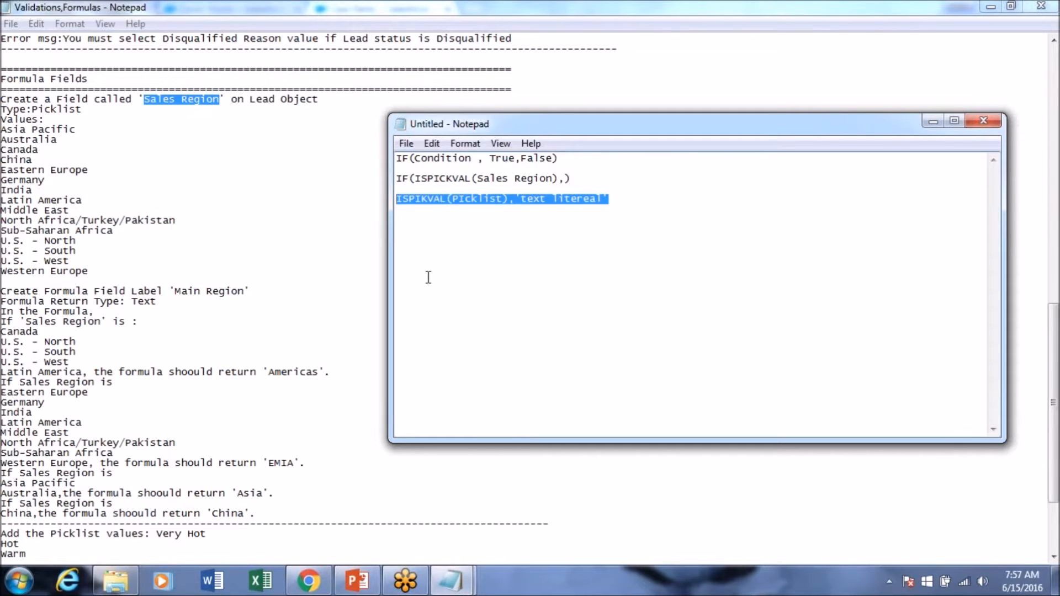
{"action": "left_click_drag", "start_coordinate": [447, 198], "coordinate": [551, 199]}
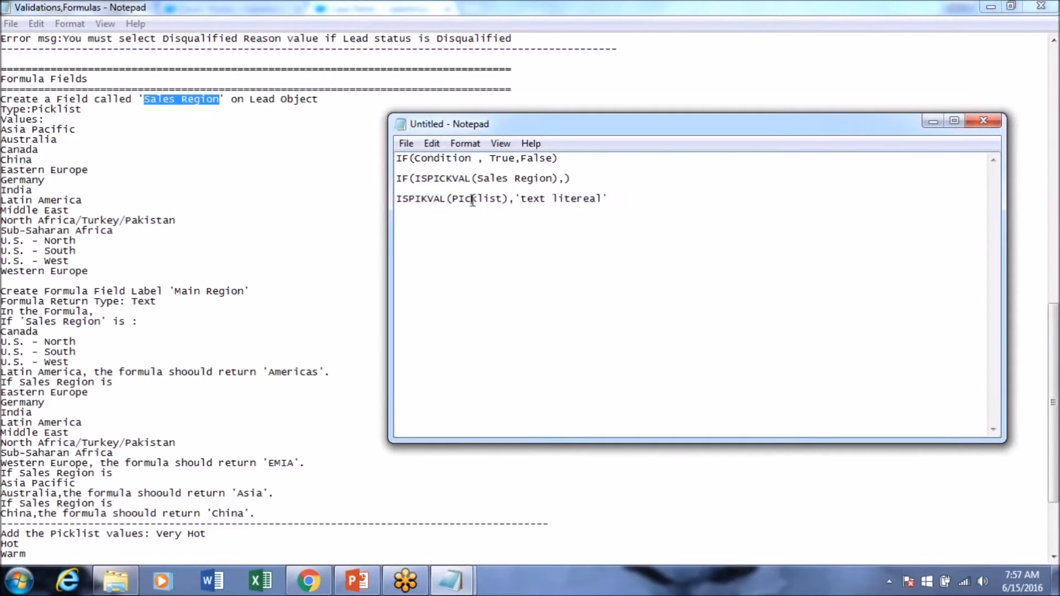
{"action": "double_click", "coordinate": [476, 200]}
{"action": "double_click", "coordinate": [476, 200]}
{"action": "left_click", "coordinate": [476, 200]}
{"action": "left_click_drag", "start_coordinate": [519, 198], "coordinate": [603, 201]}
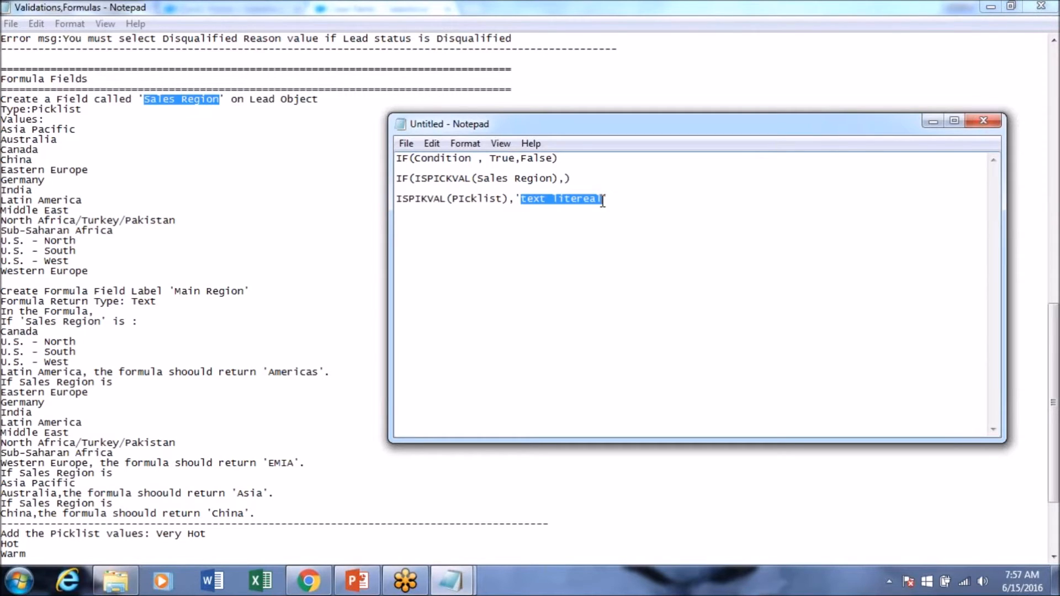
{"action": "left_click", "coordinate": [615, 202]}
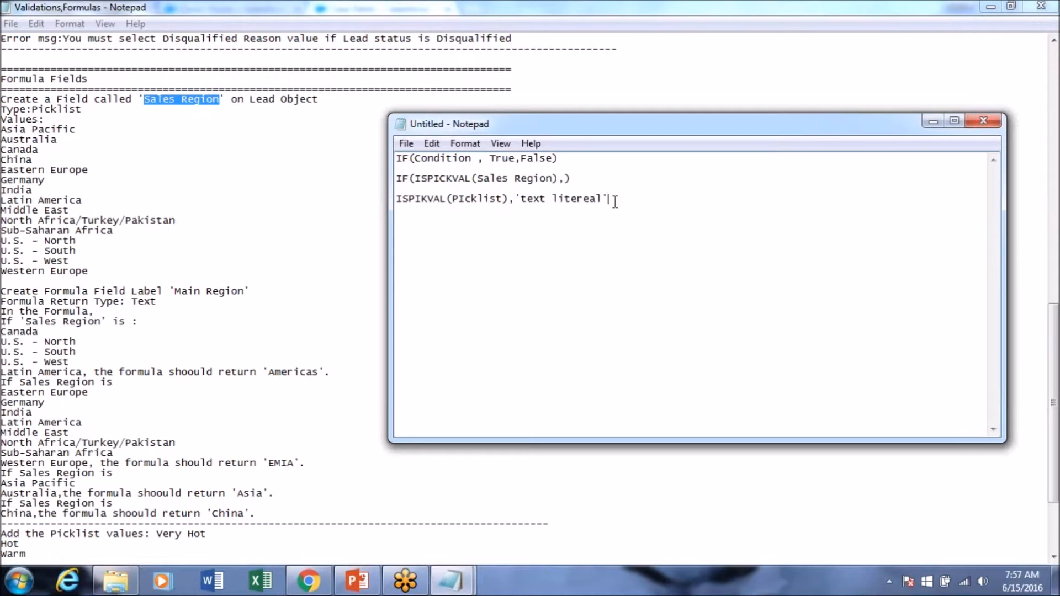
{"action": "left_click_drag", "start_coordinate": [552, 199], "coordinate": [446, 199]}
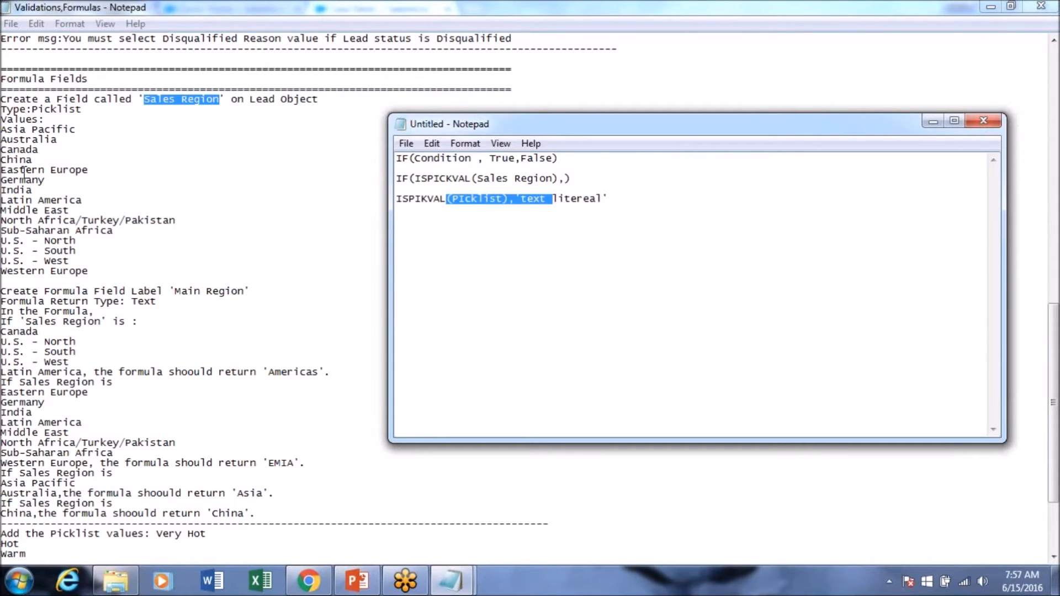
{"action": "double_click", "coordinate": [576, 200]}
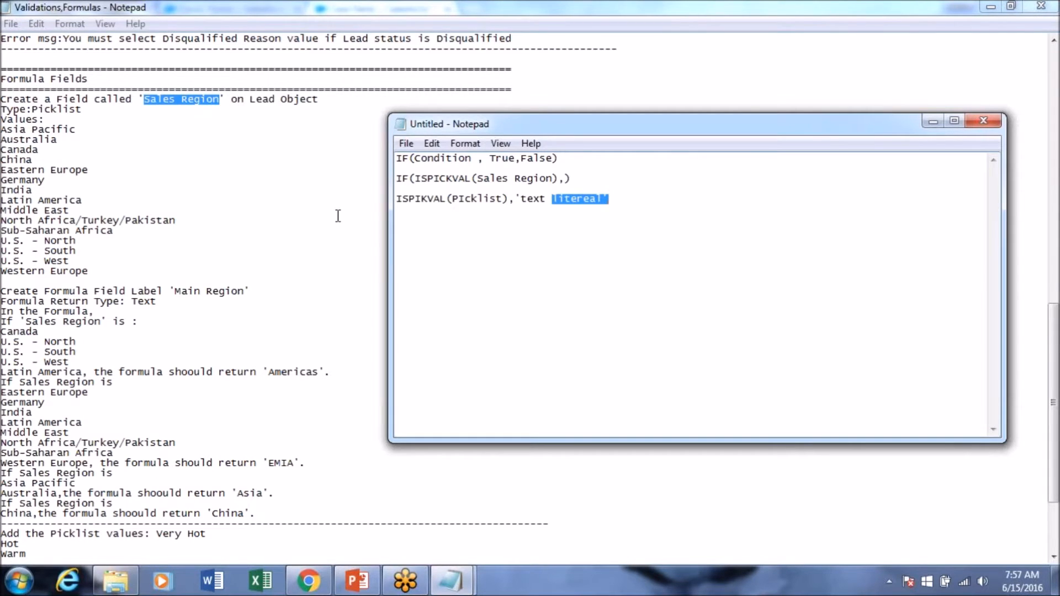
Step: Delete the ISPIKVAL example line and add the listed value 'U.S. - West' in quotes as the ISPICKVAL value in the IF formula
{"action": "left_click_drag", "start_coordinate": [638, 200], "coordinate": [404, 188]}
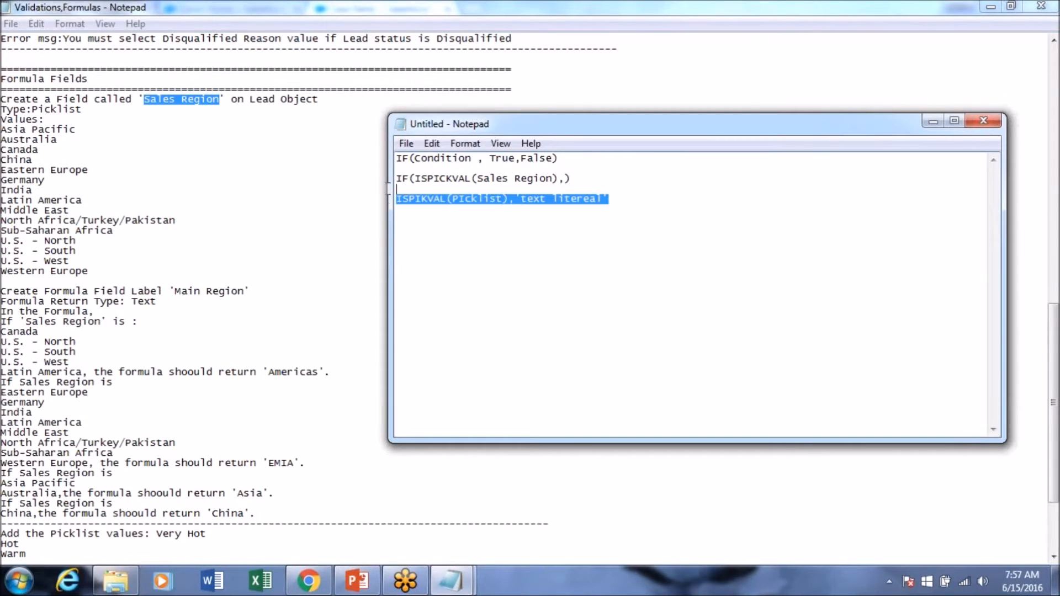
{"action": "key", "text": "Delete"}
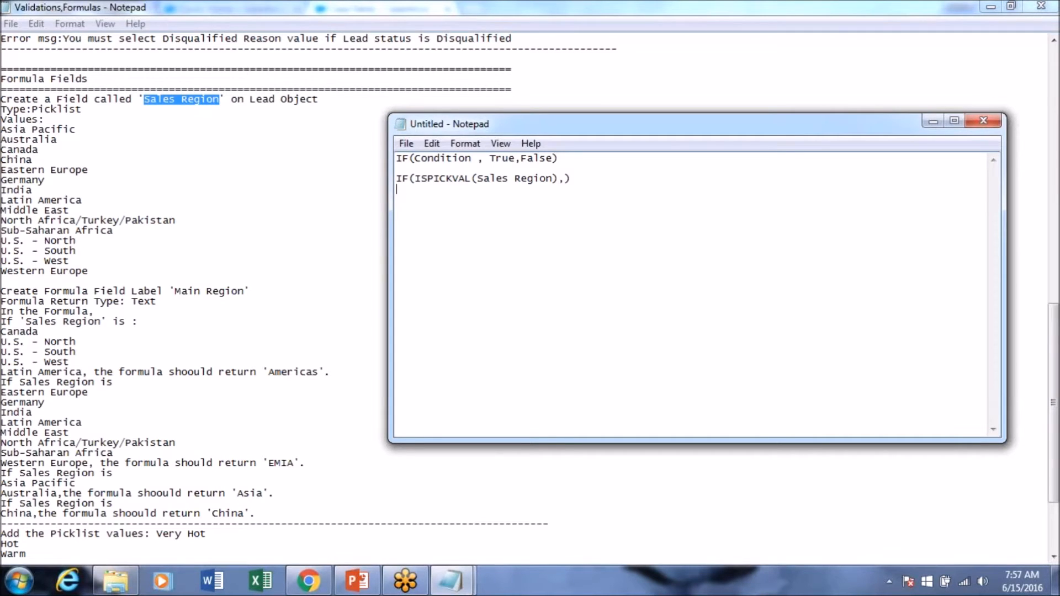
{"action": "left_click", "coordinate": [565, 179]}
{"action": "type", "text": "''"}
{"action": "left_click_drag", "start_coordinate": [71, 261], "coordinate": [5, 259]}
{"action": "key", "text": "ctrl+c"}
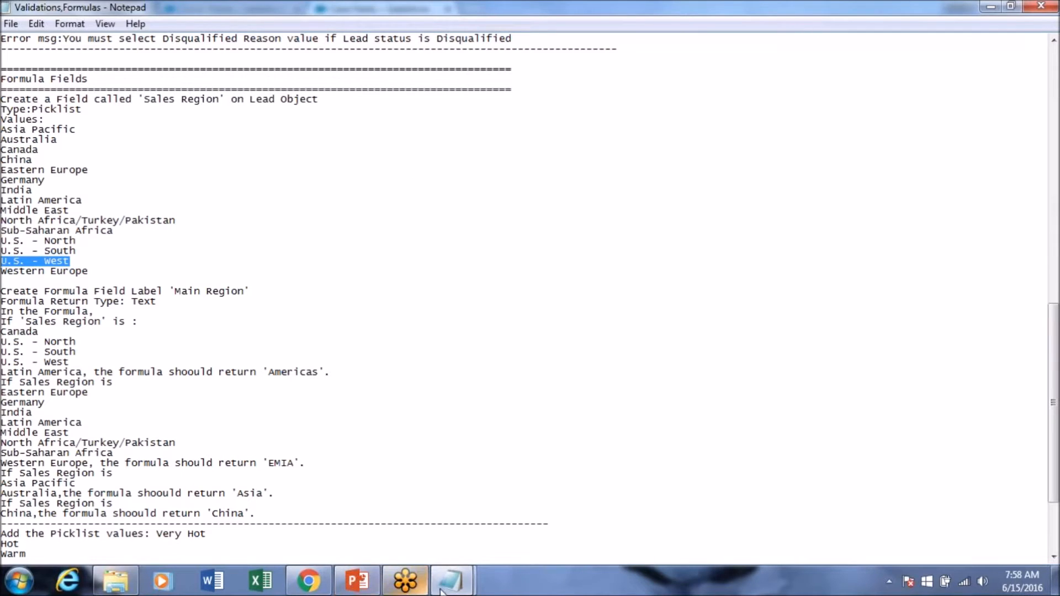
{"action": "mouse_move", "coordinate": [450, 580]}
{"action": "left_click", "coordinate": [489, 511]}
{"action": "key", "text": "ctrl+v"}
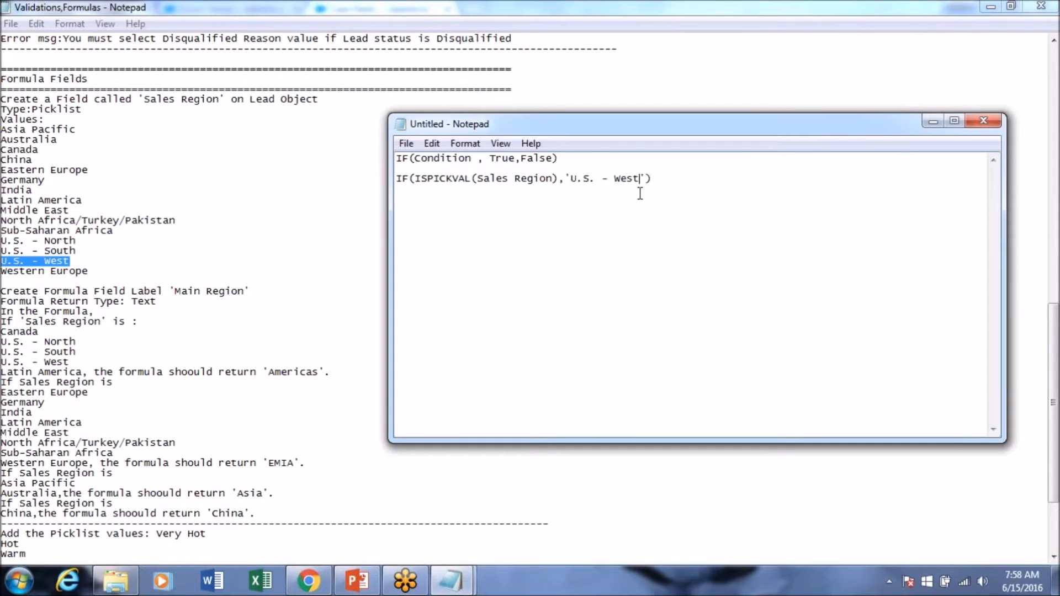
Step: Wrap the ISPICKVAL condition in an OR function inside the IF formula and place the condition on its own line
{"action": "left_click", "coordinate": [416, 177]}
{"action": "type", "text": "OR"}
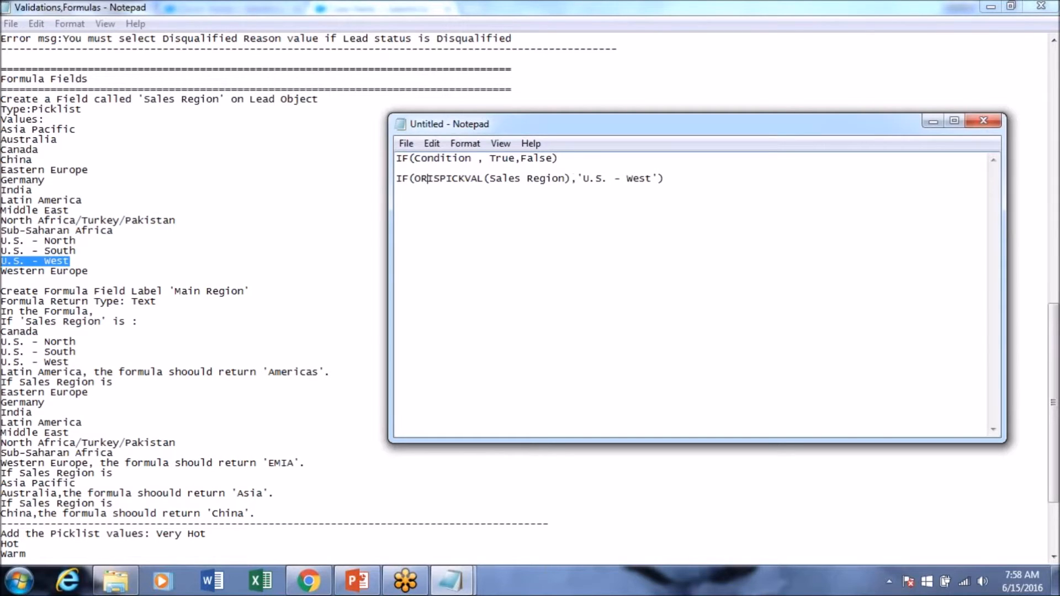
{"action": "type", "text": "("}
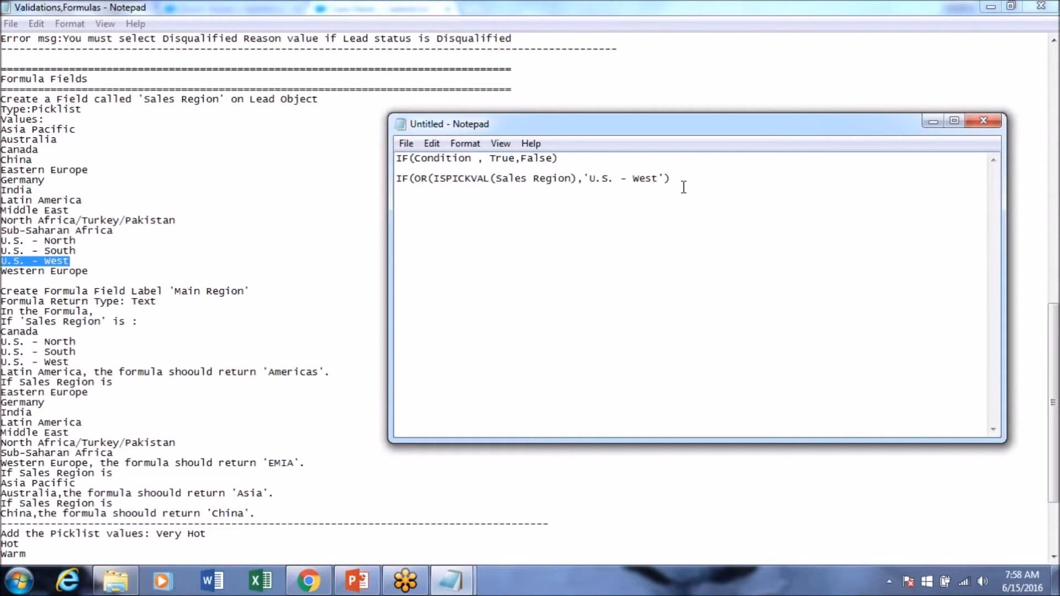
{"action": "type", "text": ")"}
{"action": "key", "text": "Return"}
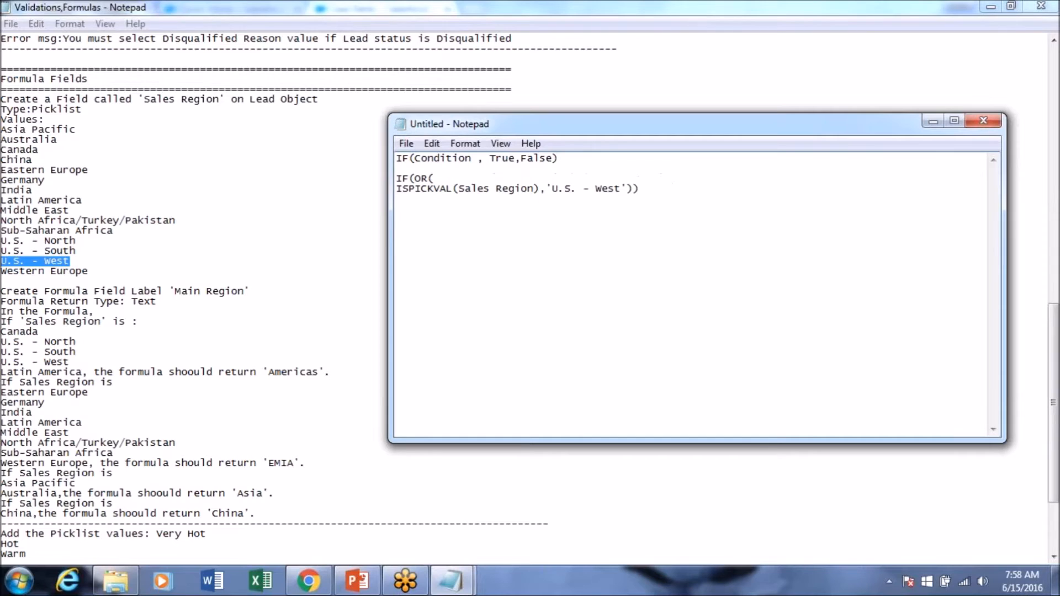
Step: End the 'U.S. - West' condition with a comma and move the closing OR parenthesis several lines below it
{"action": "left_click", "coordinate": [632, 189]}
{"action": "key", "text": "Return"}
{"action": "key", "text": "Return"}
{"action": "key", "text": "Return"}
{"action": "key", "text": "Return"}
{"action": "key", "text": "Return"}
{"action": "key", "text": "Return"}
{"action": "key", "text": "Return"}
{"action": "key", "text": "Return"}
{"action": "key", "text": "Return"}
{"action": "type", "text": ","}
{"action": "key", "text": "Return"}
Step: Write the syntax example OR(logic1,logi2) below the formula and delete it again
{"action": "left_click", "coordinate": [523, 384]}
{"action": "type", "text": "OR()logic1,logi"}
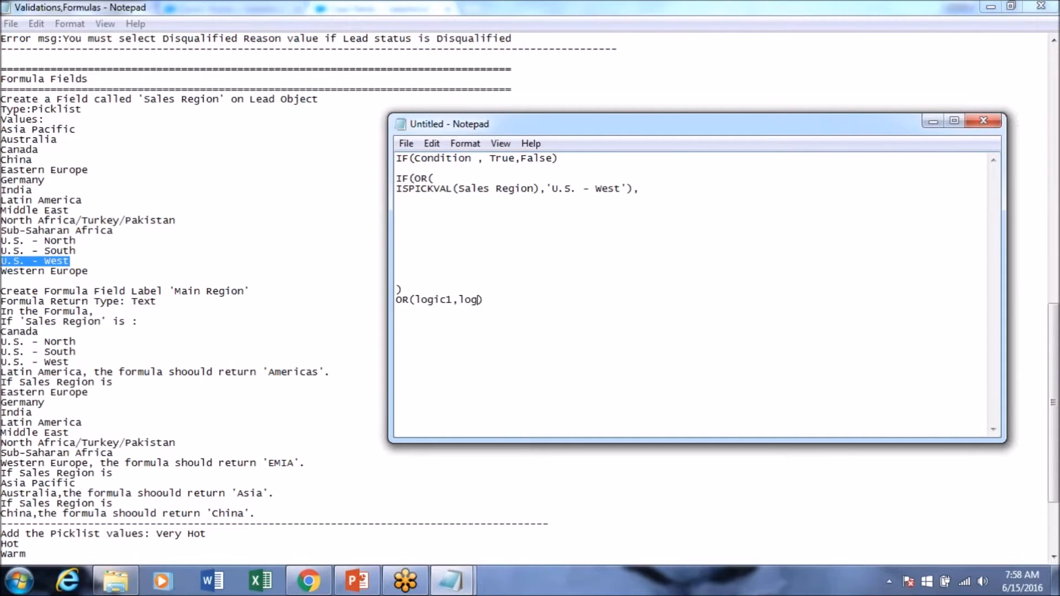
{"action": "type", "text": "2"}
{"action": "left_click", "coordinate": [427, 288]}
{"action": "double_click", "coordinate": [456, 300]}
{"action": "left_click", "coordinate": [532, 296]}
{"action": "left_click_drag", "start_coordinate": [519, 300], "coordinate": [392, 301]}
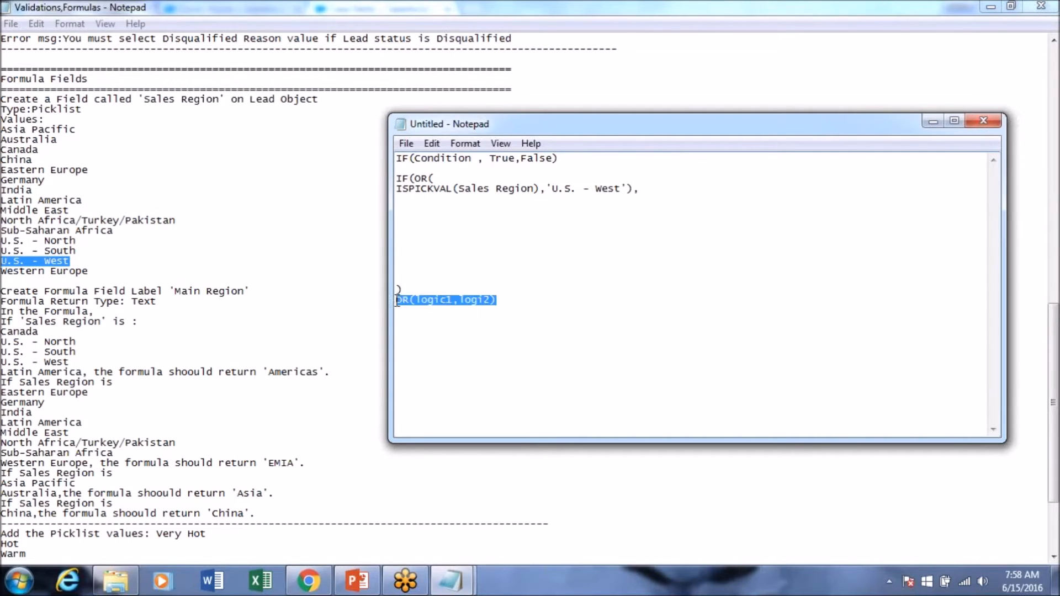
{"action": "key", "text": "Delete"}
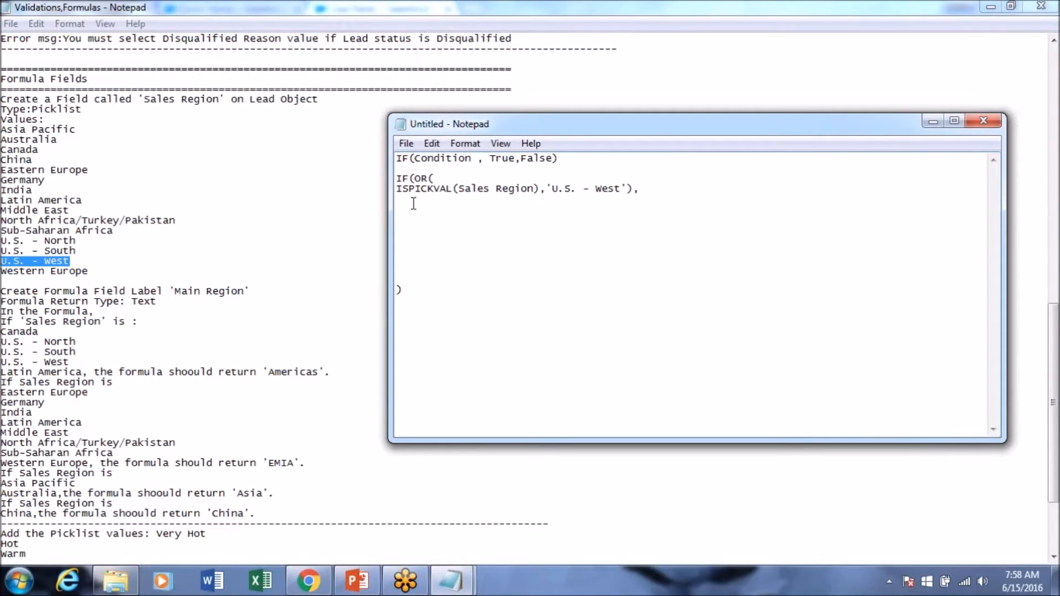
Step: Duplicate the 'U.S. - West' ISPICKVAL condition onto the line directly below it
{"action": "left_click_drag", "start_coordinate": [397, 191], "coordinate": [687, 196]}
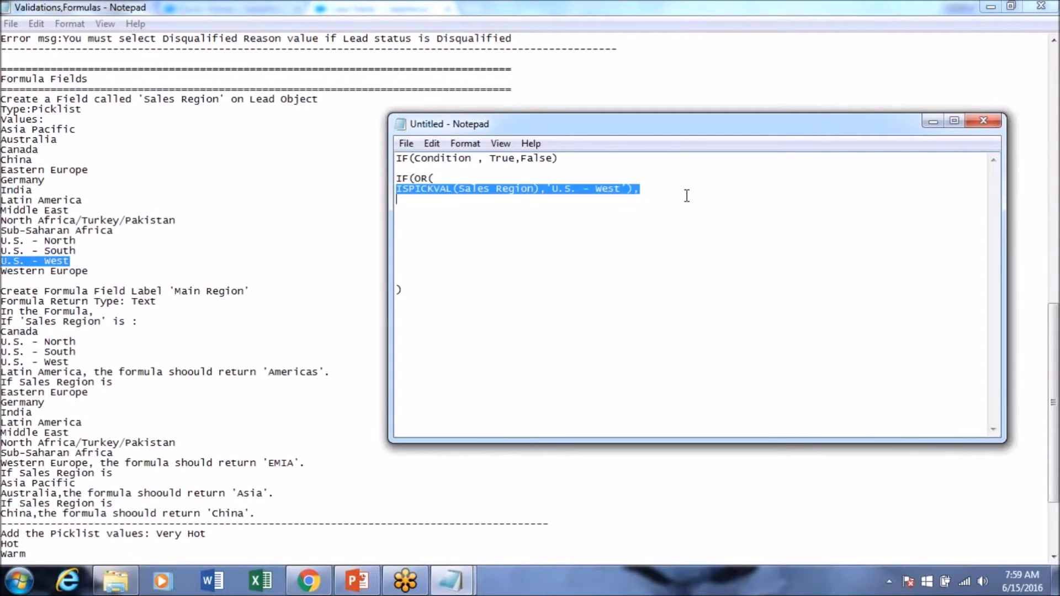
{"action": "left_click", "coordinate": [670, 194]}
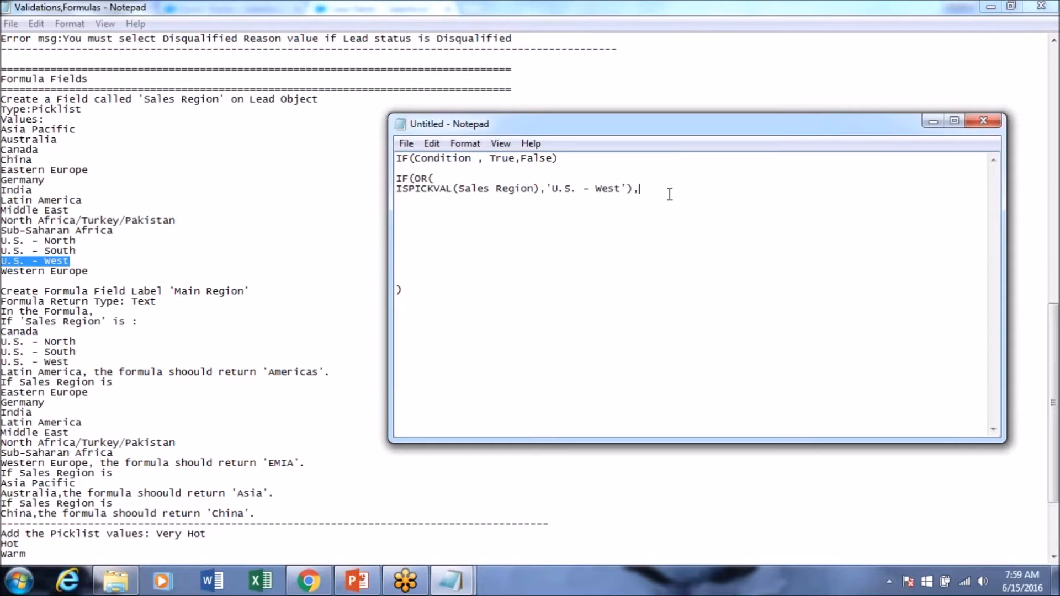
{"action": "key", "text": "Return"}
{"action": "key", "text": "shift+Up"}
{"action": "key", "text": "ctrl+c"}
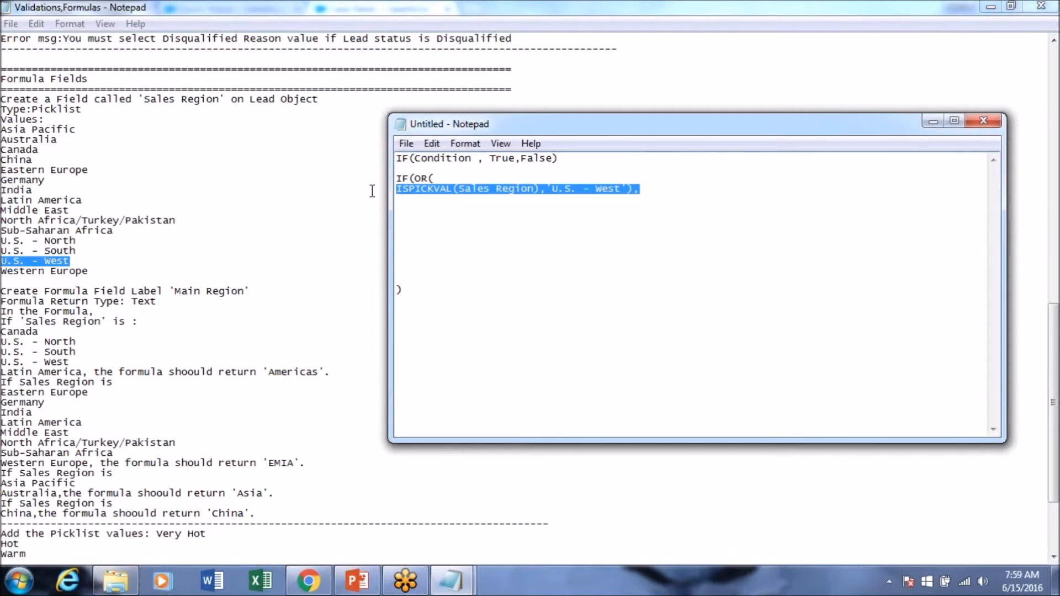
{"action": "left_click", "coordinate": [471, 212]}
{"action": "left_click", "coordinate": [466, 198]}
{"action": "key", "text": "ctrl+v"}
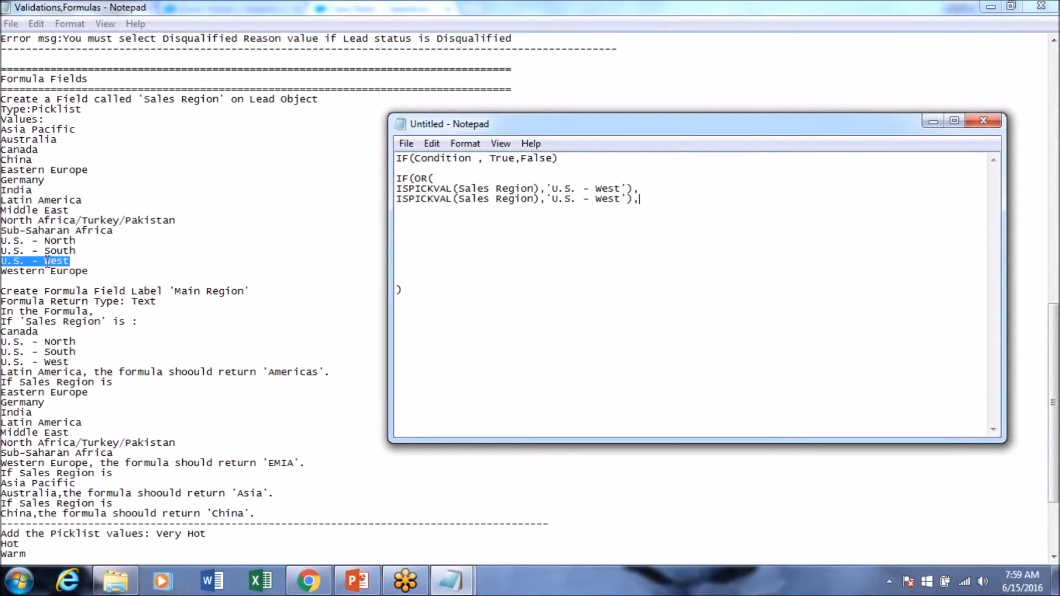
Step: Replace the value in the second ISPICKVAL condition with 'U.S. - South', copied from the picklist values
{"action": "left_click_drag", "start_coordinate": [78, 251], "coordinate": [4, 256]}
{"action": "key", "text": "ctrl+c"}
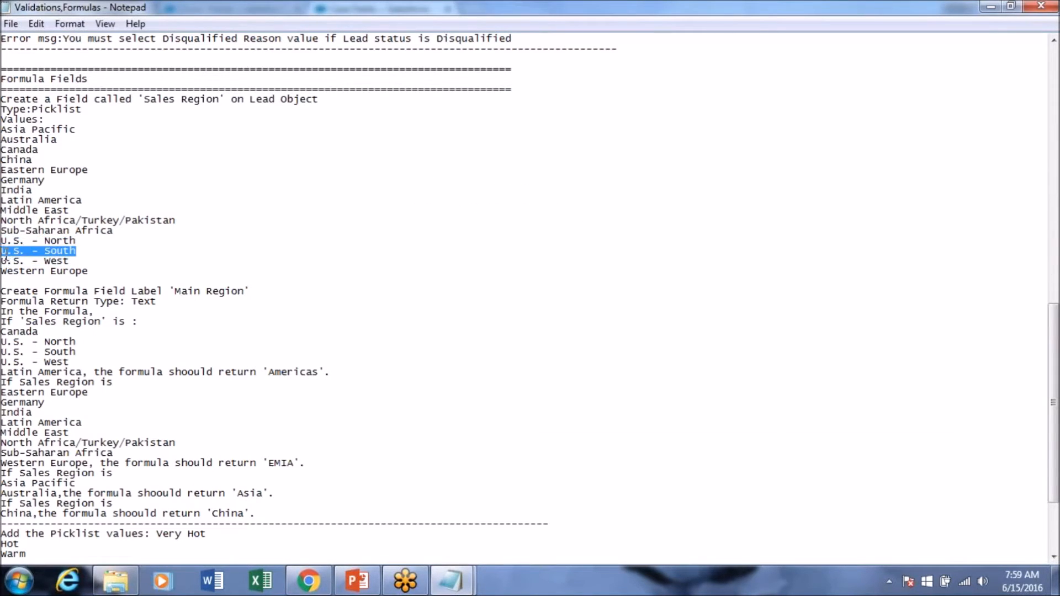
{"action": "mouse_move", "coordinate": [450, 581]}
{"action": "left_click", "coordinate": [489, 522]}
{"action": "left_click_drag", "start_coordinate": [552, 199], "coordinate": [624, 208]}
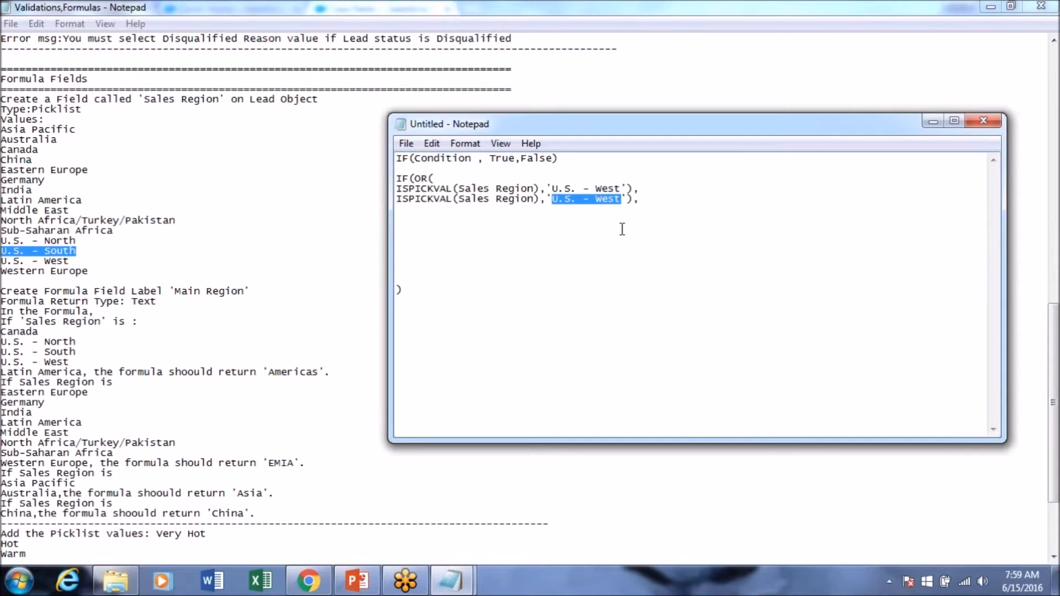
{"action": "key", "text": "ctrl+v"}
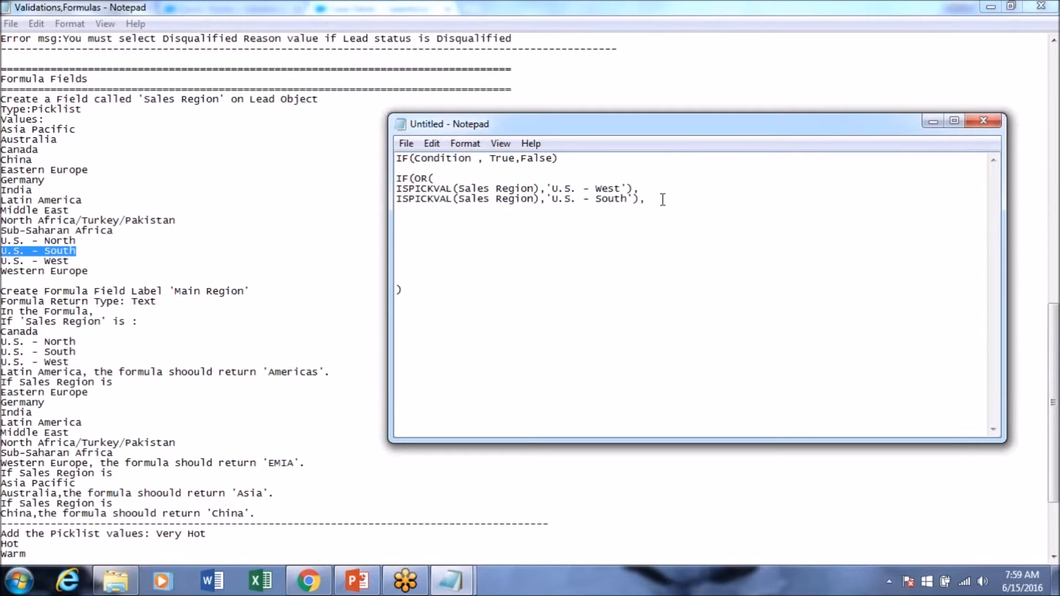
Step: Duplicate the 'U.S. - South' condition as a third line in the OR list, without a blank line between
{"action": "left_click_drag", "start_coordinate": [504, 206], "coordinate": [380, 199]}
{"action": "key", "text": "ctrl+c"}
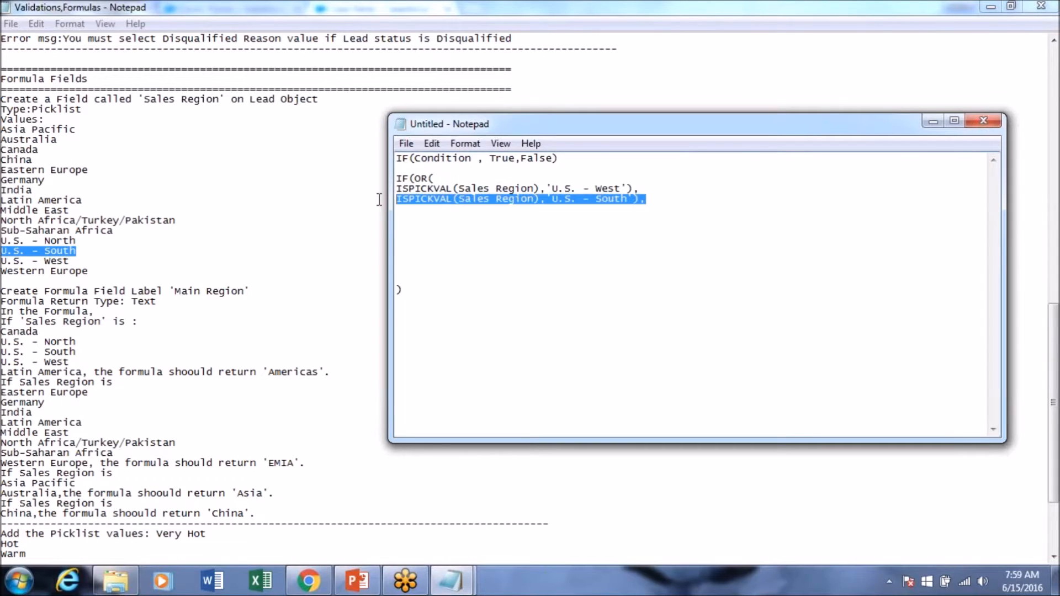
{"action": "left_click", "coordinate": [677, 216]}
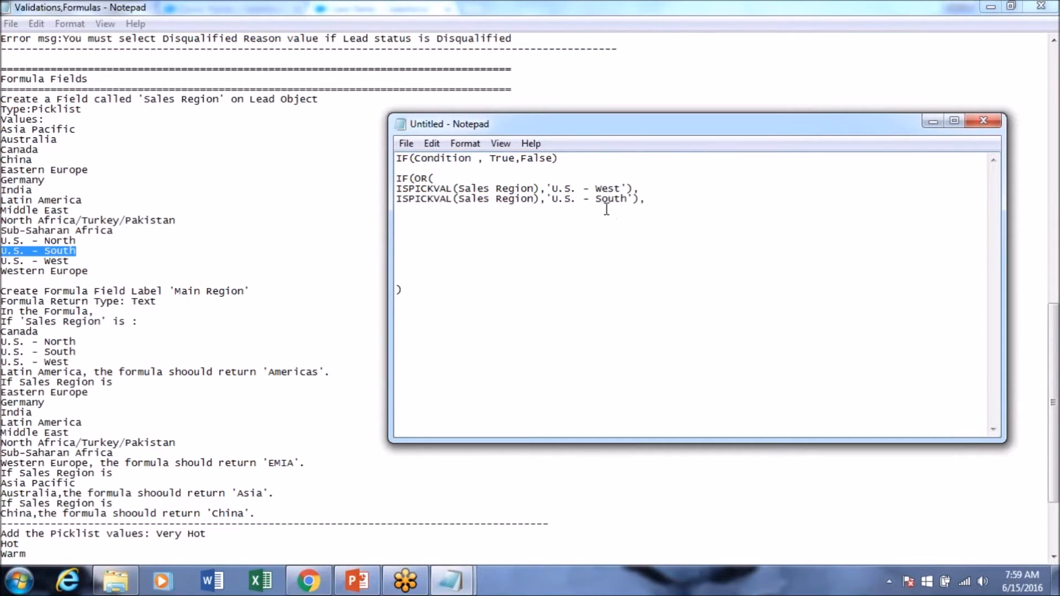
{"action": "key", "text": "ctrl+v"}
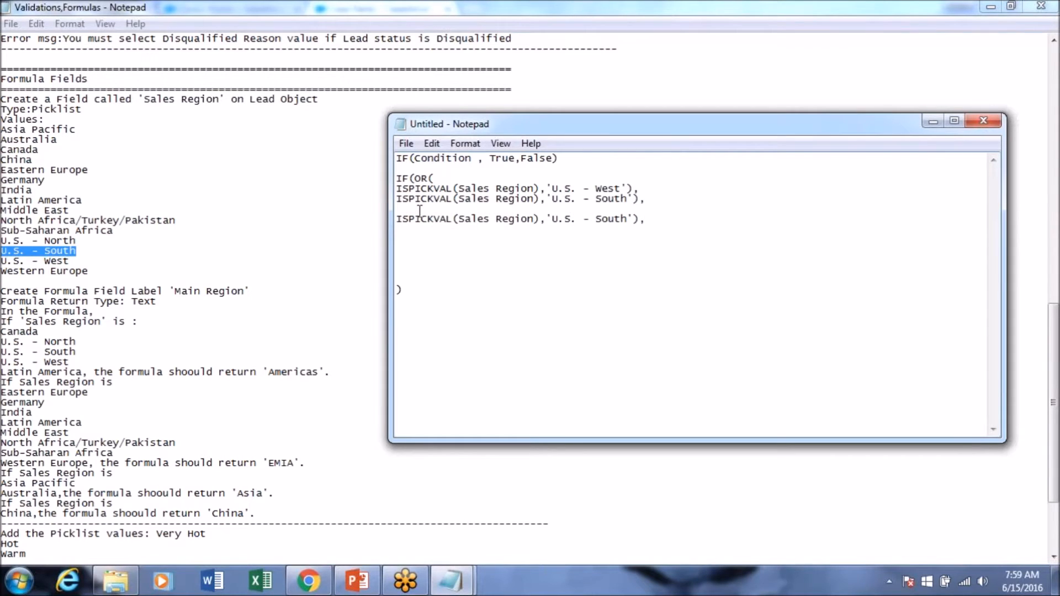
{"action": "key", "text": "BackSpace"}
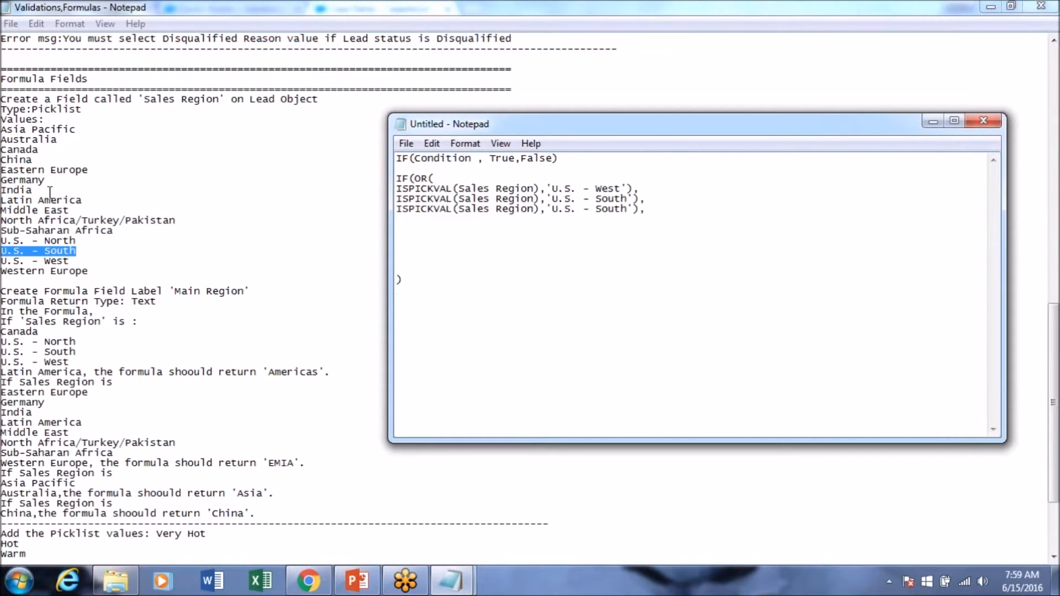
Step: Replace the value in the third ISPICKVAL condition with 'U.S. - North', copied from the picklist values
{"action": "left_click_drag", "start_coordinate": [76, 242], "coordinate": [2, 243]}
{"action": "key", "text": "ctrl+c"}
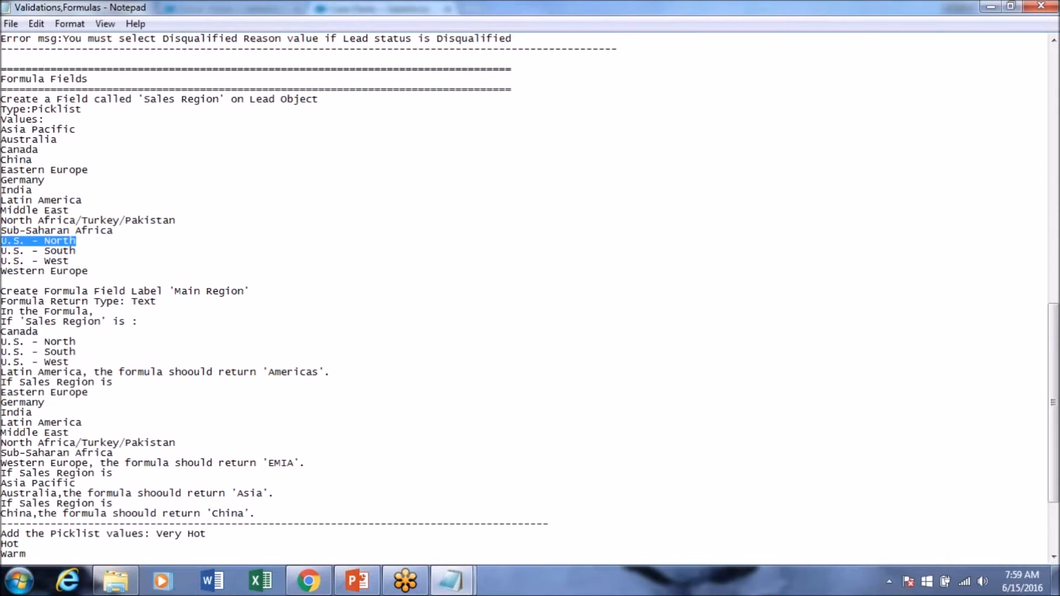
{"action": "mouse_move", "coordinate": [450, 579]}
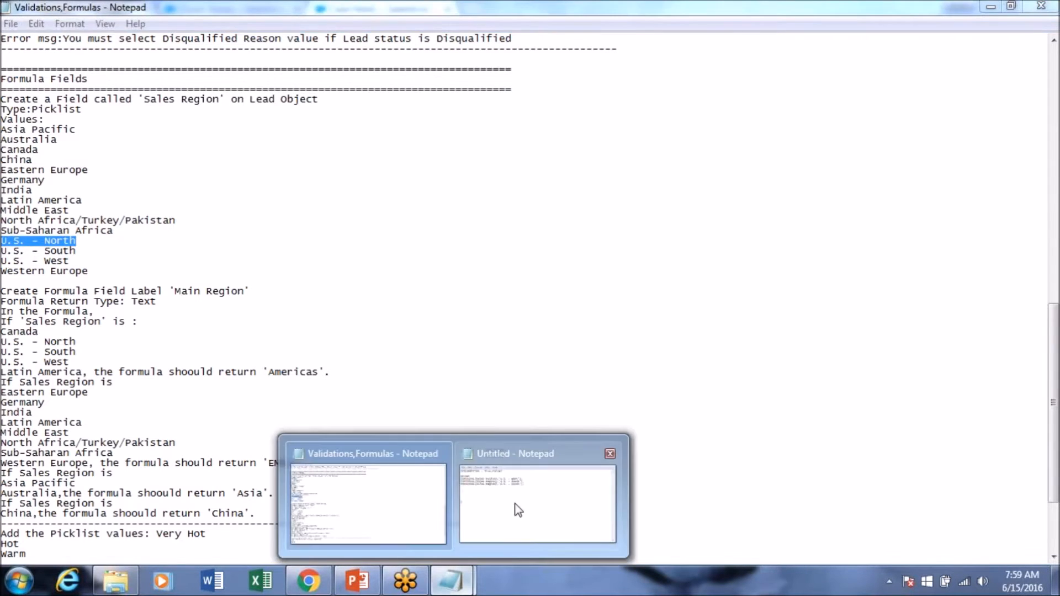
{"action": "left_click", "coordinate": [516, 481]}
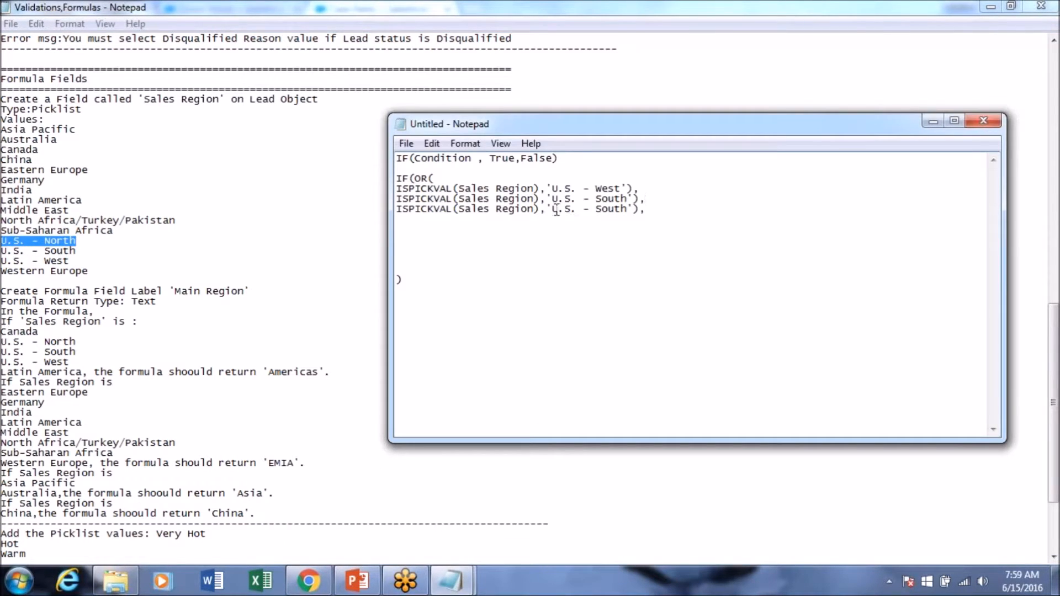
{"action": "left_click_drag", "start_coordinate": [552, 209], "coordinate": [628, 210]}
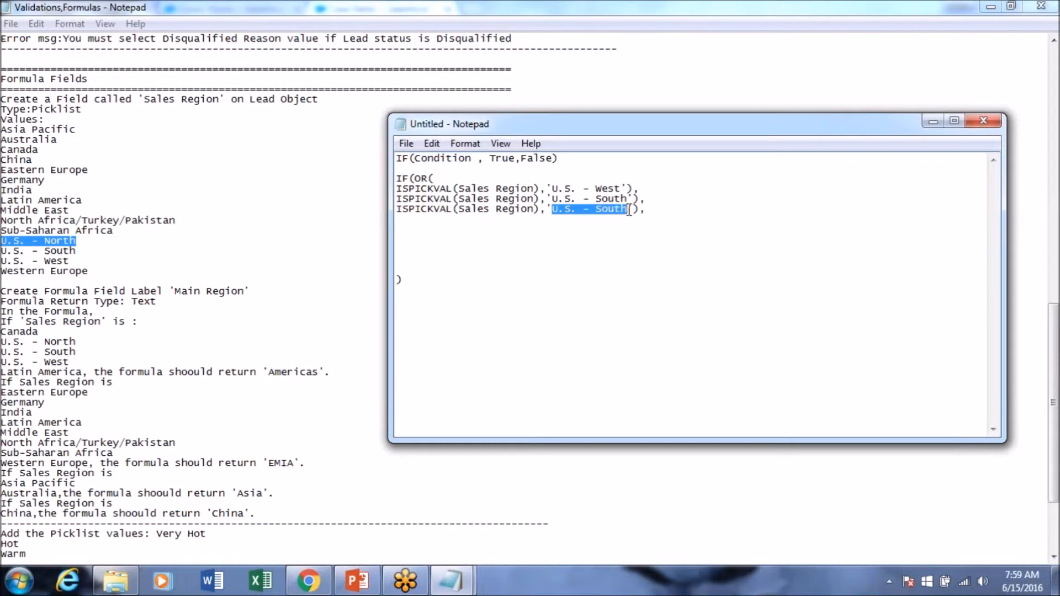
{"action": "key", "text": "ctrl+v"}
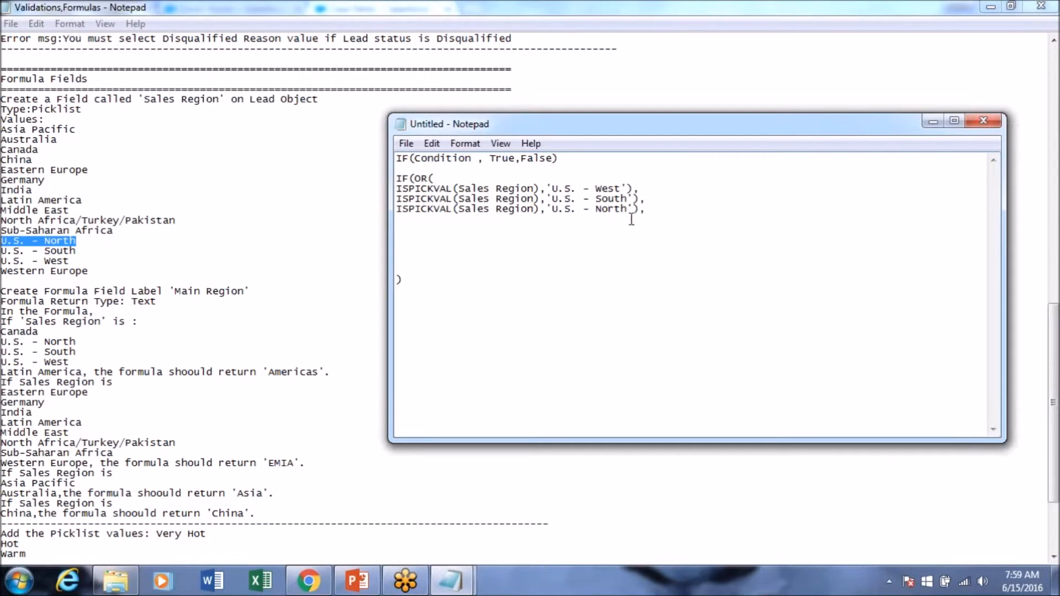
Step: Duplicate the 'U.S. - North' condition as a fourth line in the OR list
{"action": "left_click_drag", "start_coordinate": [651, 211], "coordinate": [384, 208]}
{"action": "key", "text": "ctrl+c"}
{"action": "key", "text": "Down"}
{"action": "key", "text": "ctrl+v"}
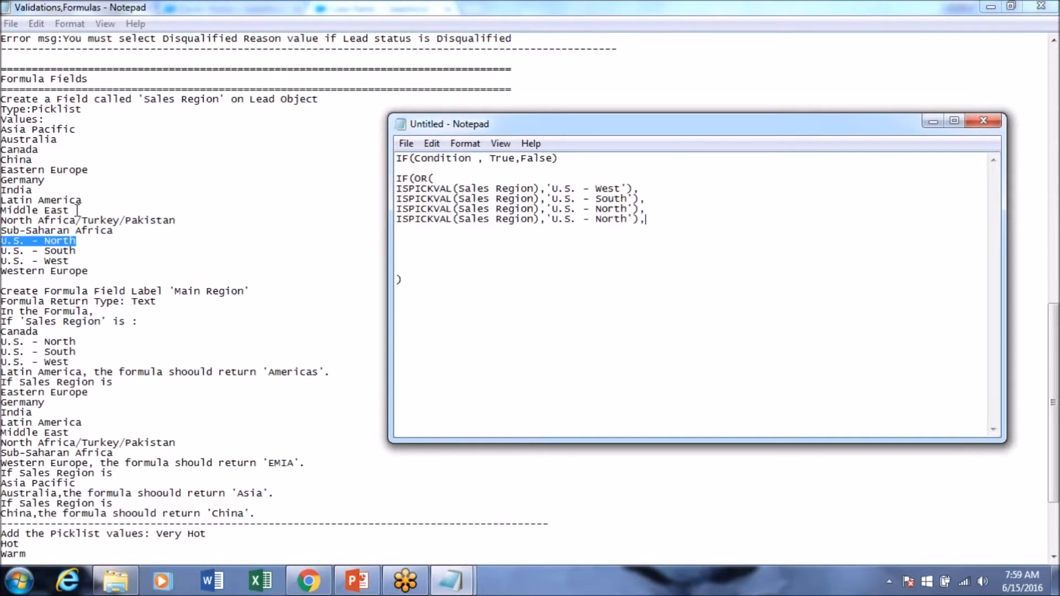
Step: Replace the value in the fourth ISPICKVAL condition with 'Latin America', copied from the picklist values
{"action": "left_click_drag", "start_coordinate": [91, 203], "coordinate": [2, 200]}
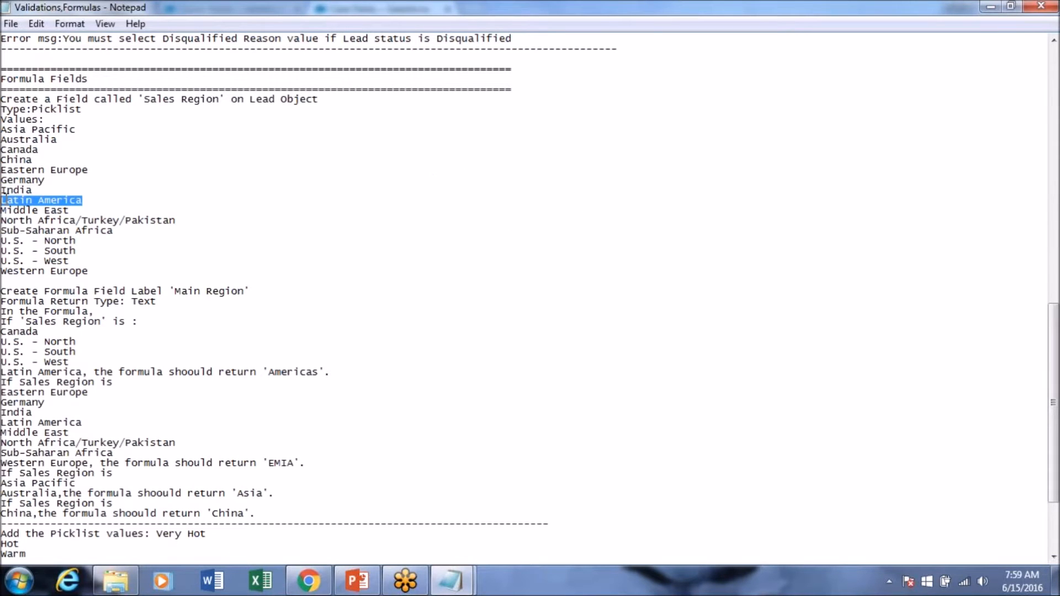
{"action": "left_click", "coordinate": [452, 580]}
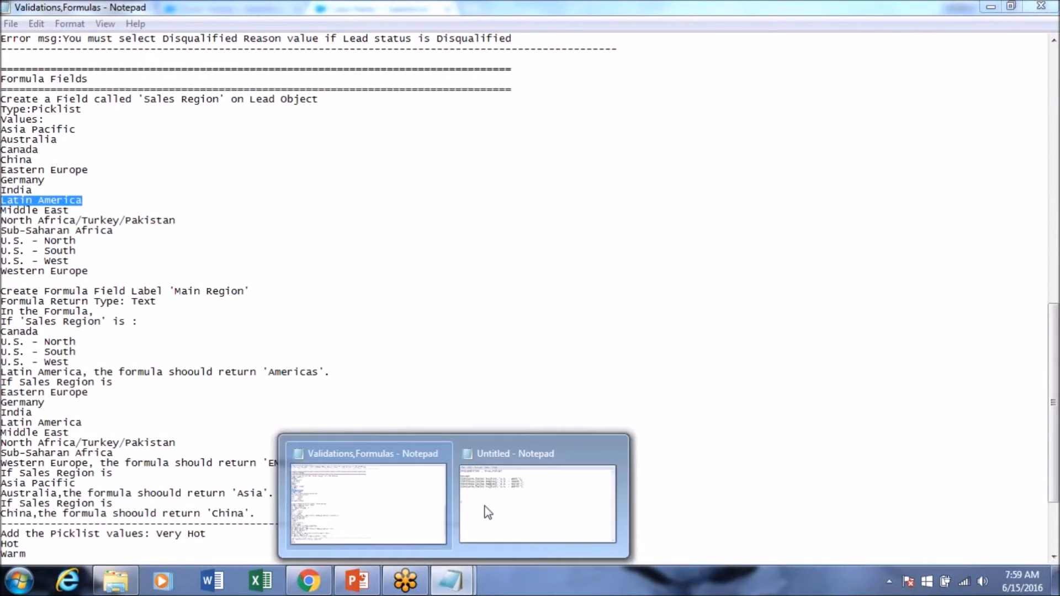
{"action": "left_click", "coordinate": [451, 583]}
{"action": "left_click", "coordinate": [504, 527]}
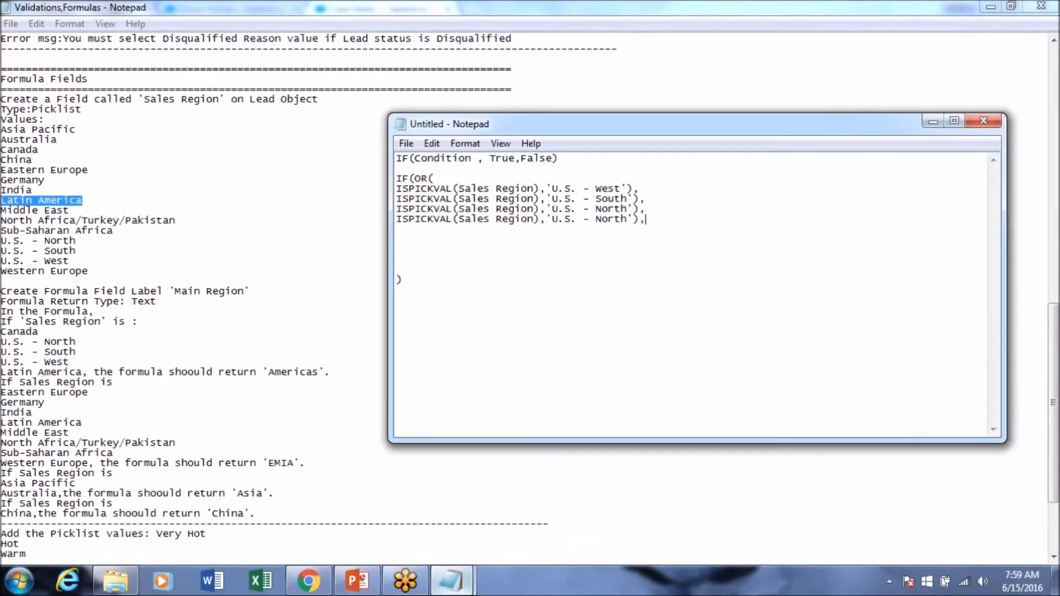
{"action": "left_click_drag", "start_coordinate": [553, 219], "coordinate": [628, 221]}
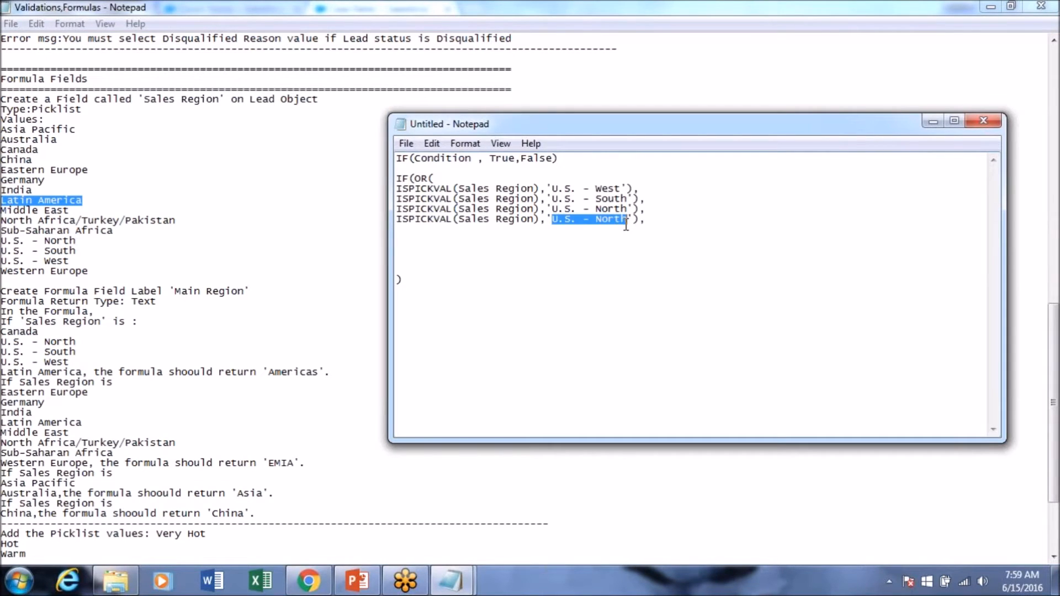
{"action": "key", "text": "ctrl+v"}
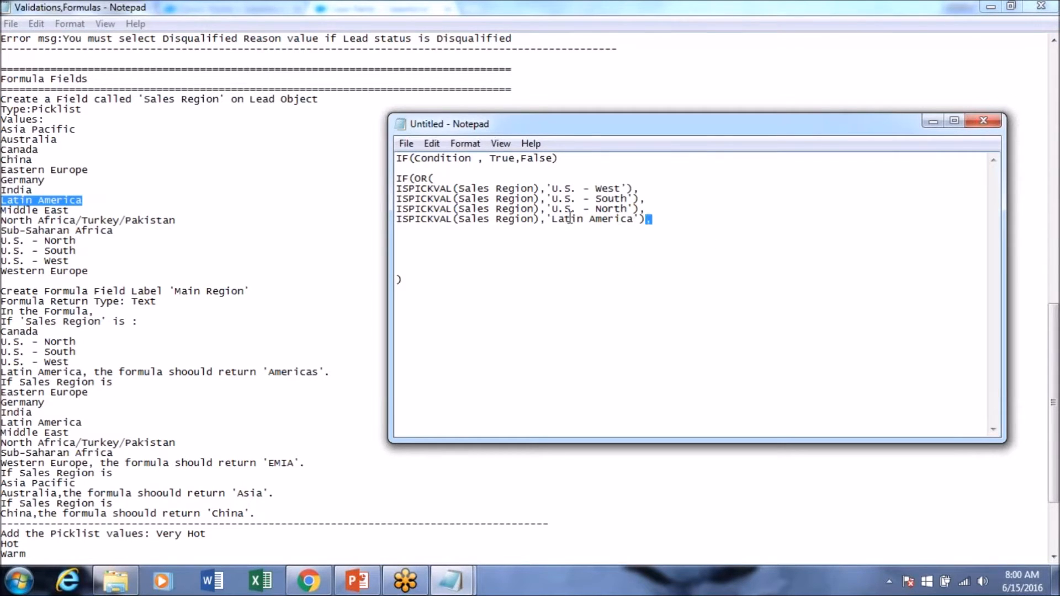
Step: Duplicate the 'Latin America' condition as a fifth line in the OR list
{"action": "left_click_drag", "start_coordinate": [650, 219], "coordinate": [386, 216]}
{"action": "key", "text": "ctrl+c"}
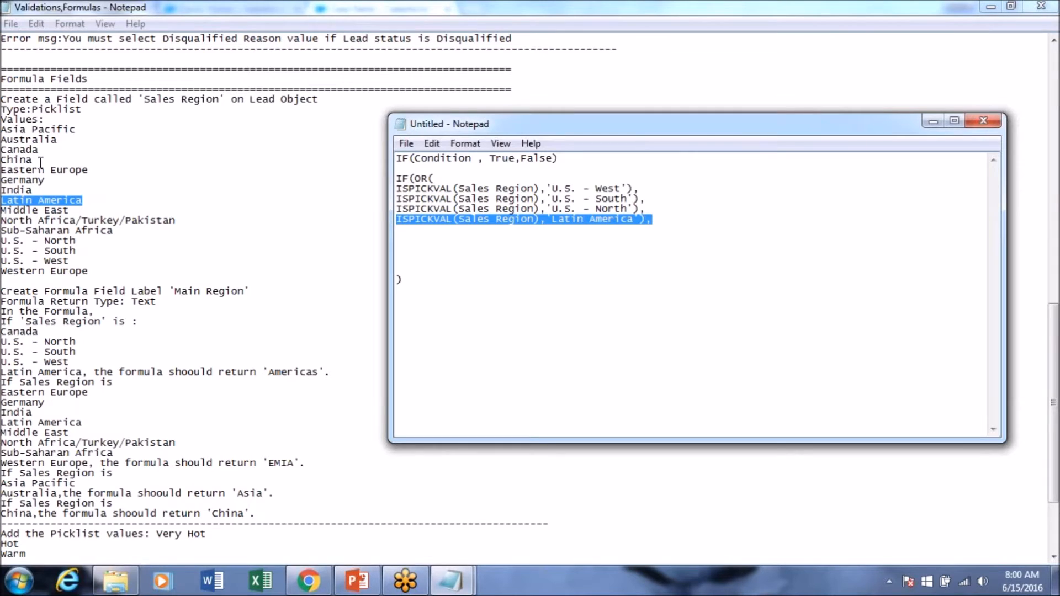
{"action": "left_click", "coordinate": [426, 237]}
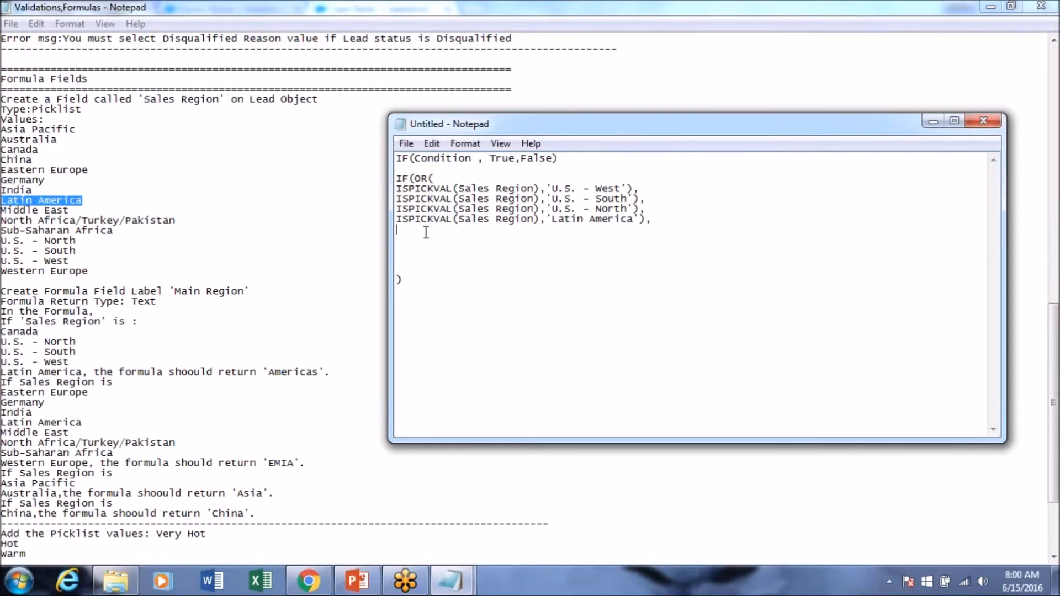
{"action": "key", "text": "ctrl+v"}
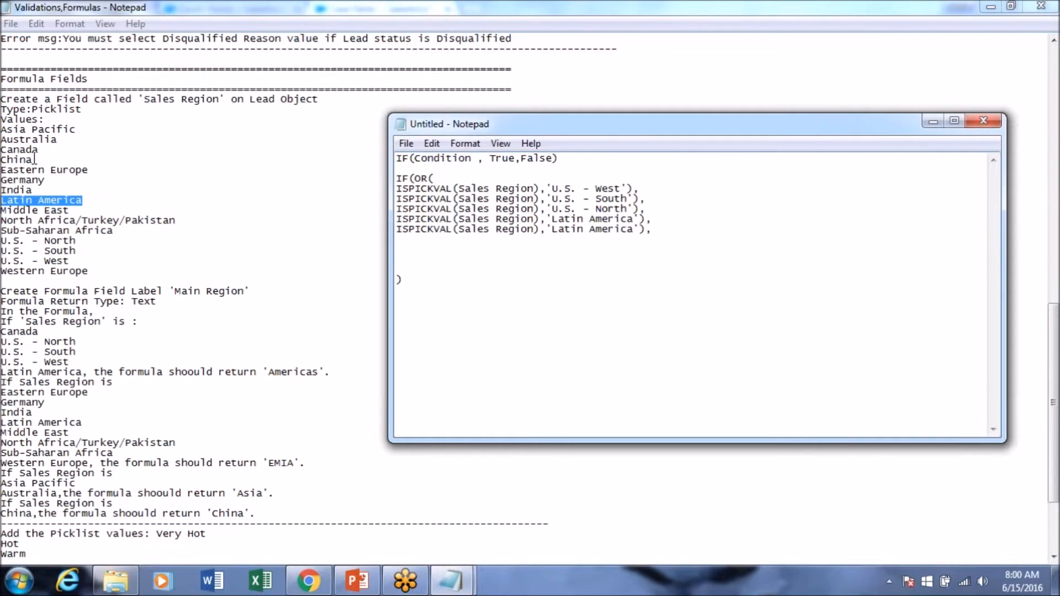
Step: Replace the value in the fifth ISPICKVAL condition with 'Canada', copied from the picklist values, and leave no trailing comma on that line
{"action": "left_click_drag", "start_coordinate": [40, 149], "coordinate": [2, 147]}
{"action": "key", "text": "ctrl+c"}
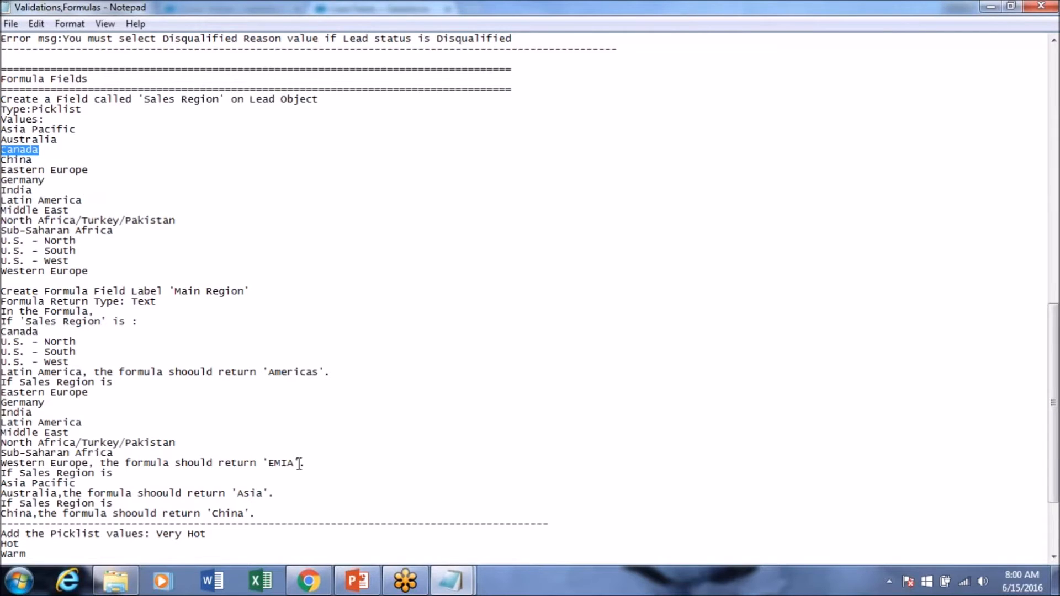
{"action": "mouse_move", "coordinate": [450, 580]}
{"action": "left_click", "coordinate": [495, 515]}
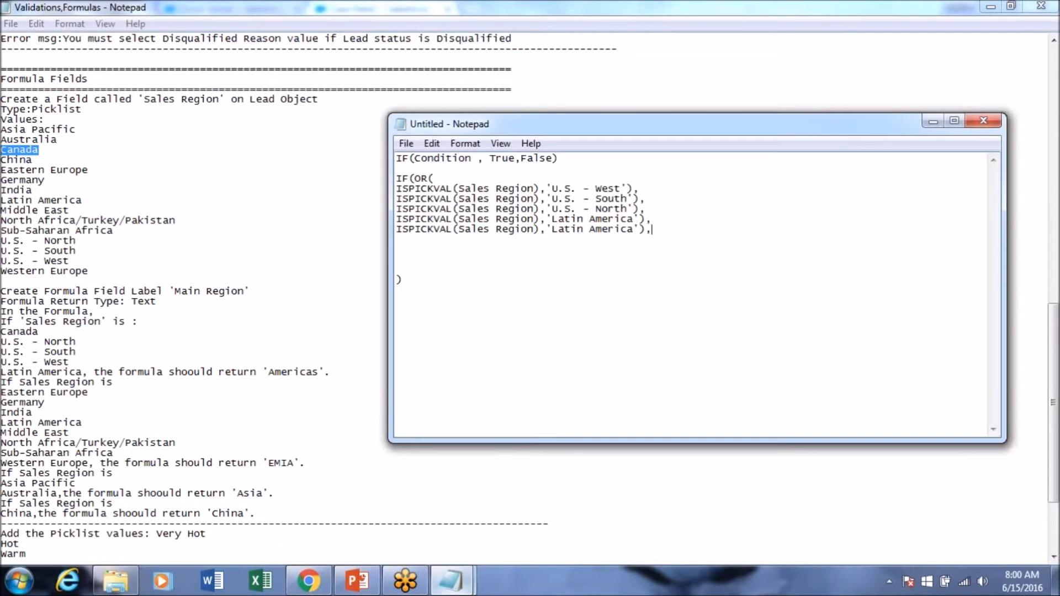
{"action": "left_click_drag", "start_coordinate": [551, 229], "coordinate": [633, 237]}
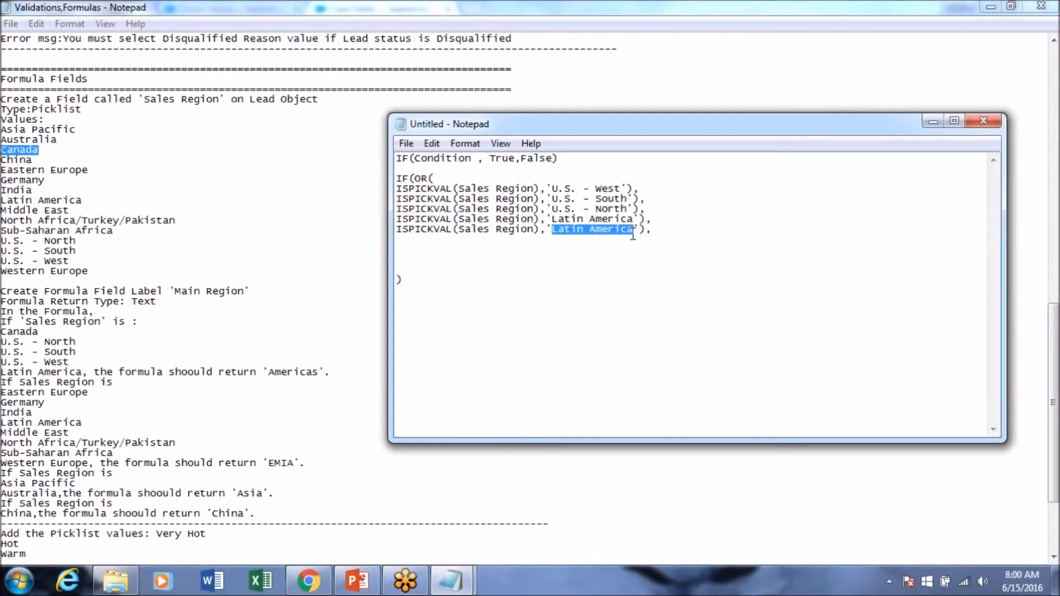
{"action": "key", "text": "ctrl+v"}
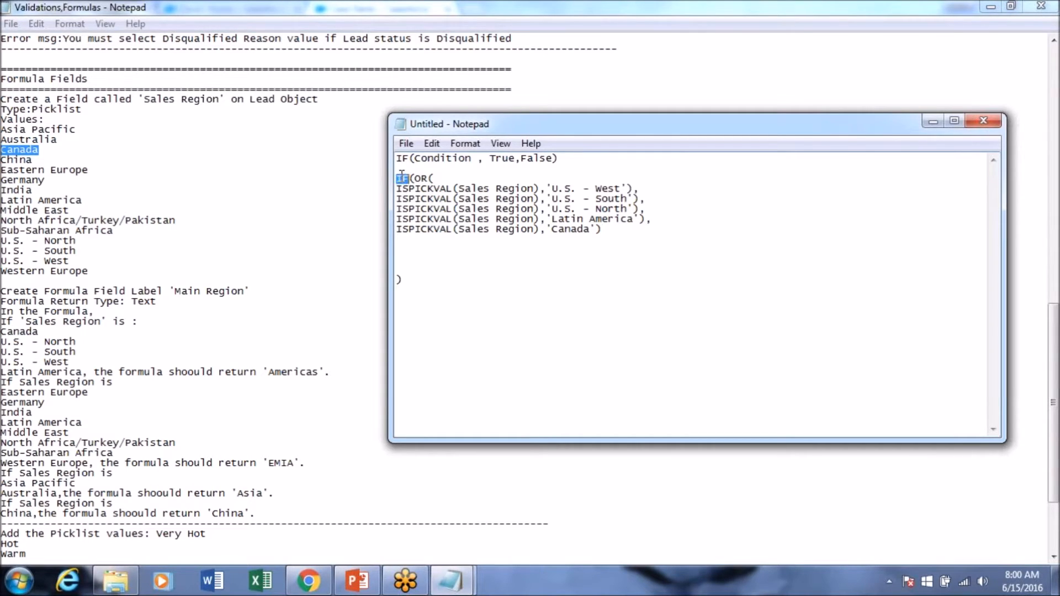
{"action": "left_click_drag", "start_coordinate": [464, 181], "coordinate": [632, 229]}
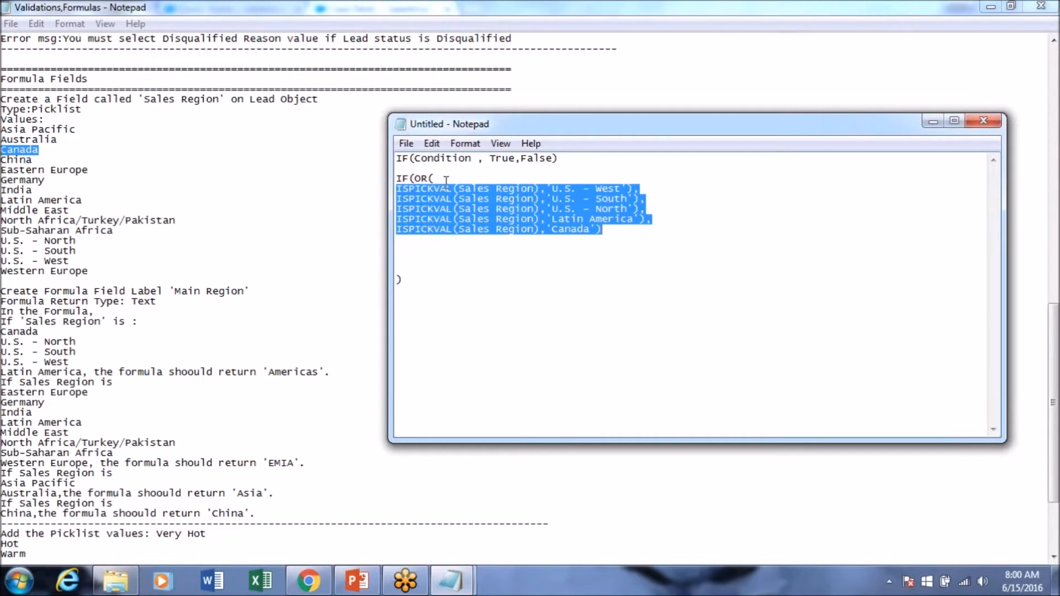
{"action": "left_click", "coordinate": [425, 172]}
{"action": "left_click_drag", "start_coordinate": [427, 188], "coordinate": [595, 233]}
{"action": "left_click", "coordinate": [408, 184]}
{"action": "left_click_drag", "start_coordinate": [471, 189], "coordinate": [626, 232]}
Step: Remove the blank lines before the OR block's closing parenthesis and add a comma after the parenthesis
{"action": "left_click", "coordinate": [473, 250]}
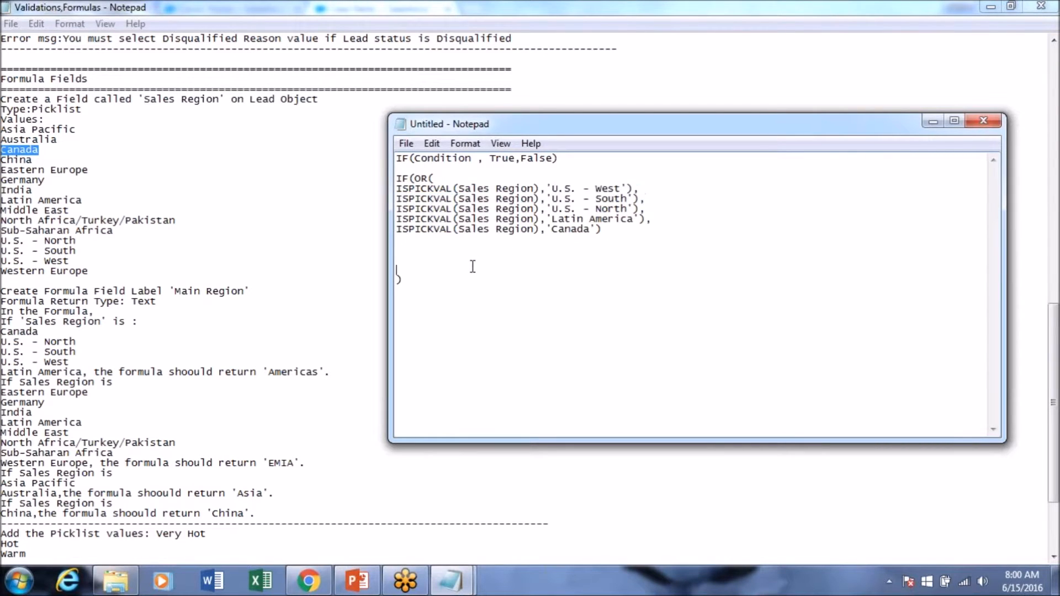
{"action": "key", "text": "BackSpace"}
{"action": "key", "text": "BackSpace"}
{"action": "key", "text": "BackSpace"}
{"action": "key", "text": "BackSpace"}
{"action": "left_click", "coordinate": [421, 242]}
{"action": "type", "text": ","}
{"action": "left_click_drag", "start_coordinate": [409, 159], "coordinate": [479, 158]}
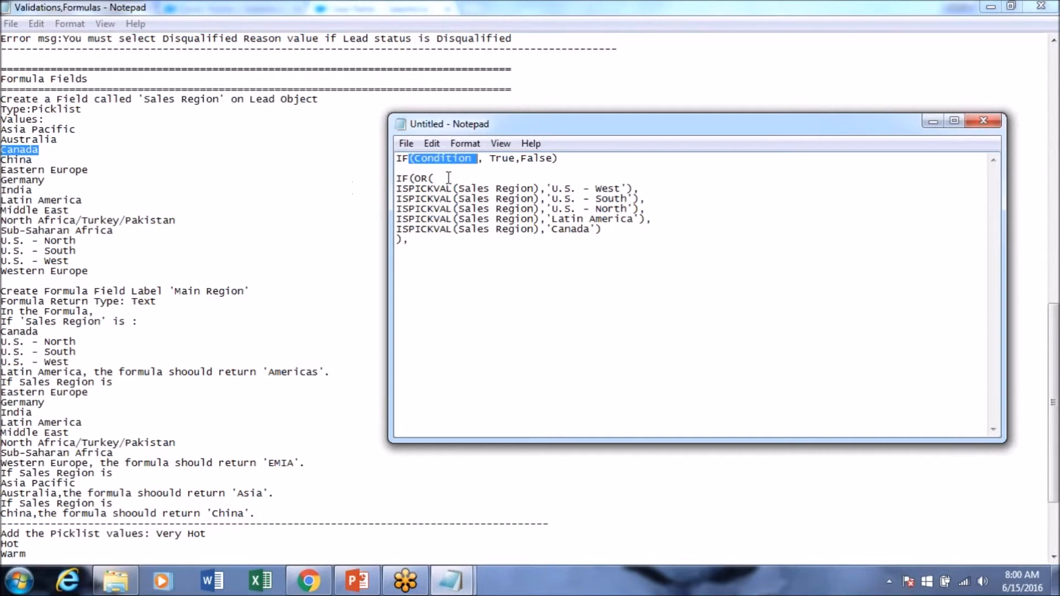
{"action": "left_click_drag", "start_coordinate": [415, 179], "coordinate": [646, 229]}
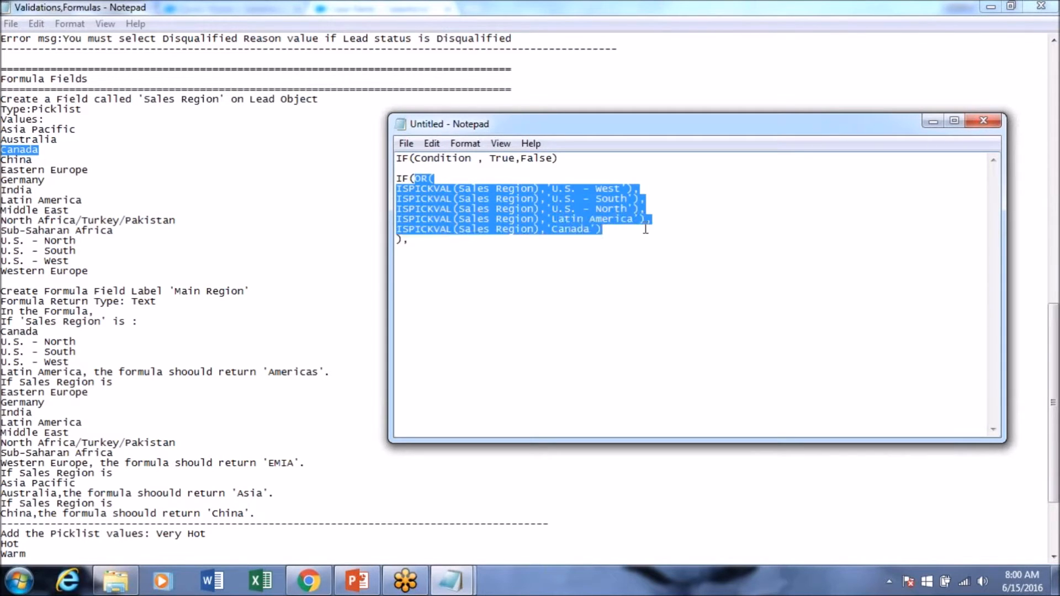
{"action": "left_click", "coordinate": [398, 239]}
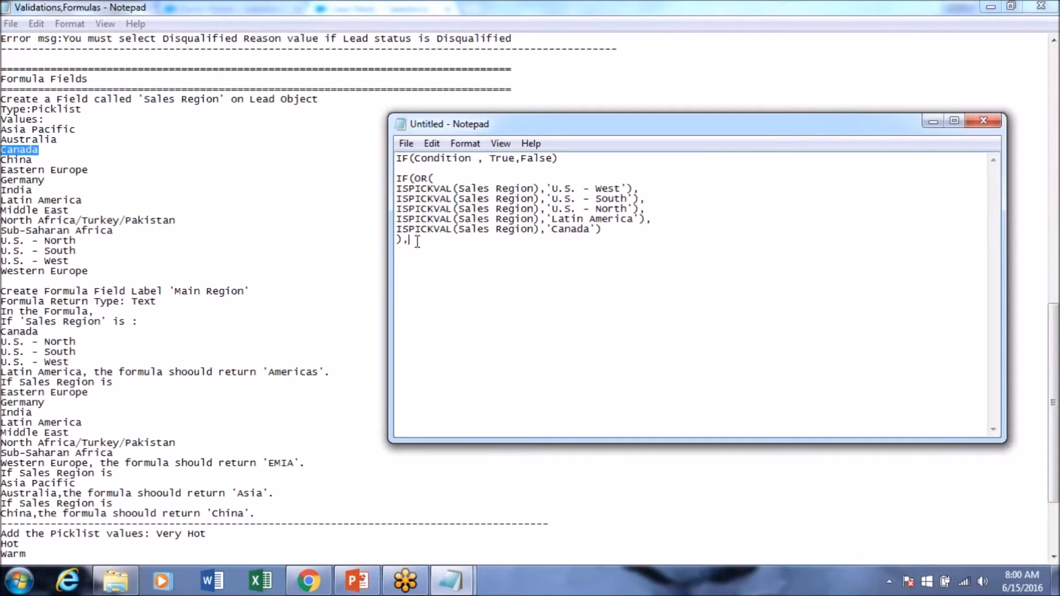
{"action": "double_click", "coordinate": [499, 161]}
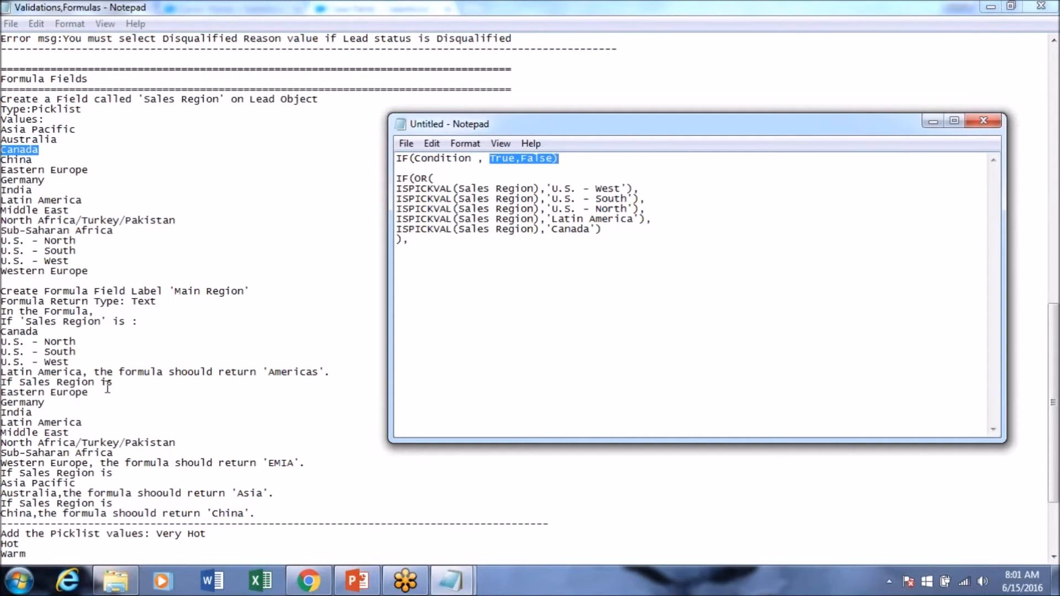
Step: Insert a blank line after the 'Americas' rule in the Validations,Formulas notes to separate it from the next rule
{"action": "left_click", "coordinate": [337, 371]}
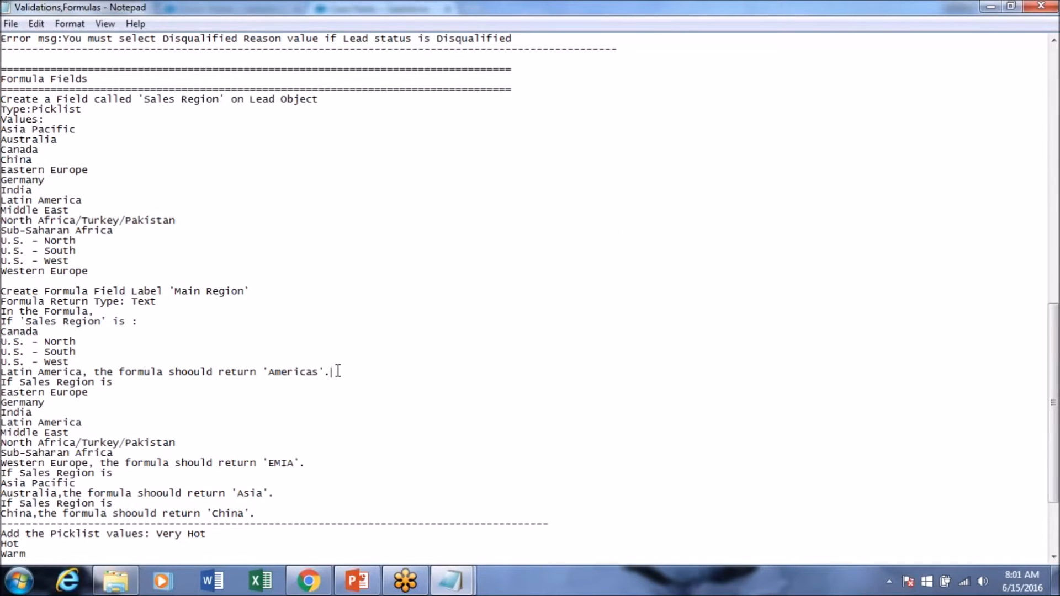
{"action": "key", "text": "Return"}
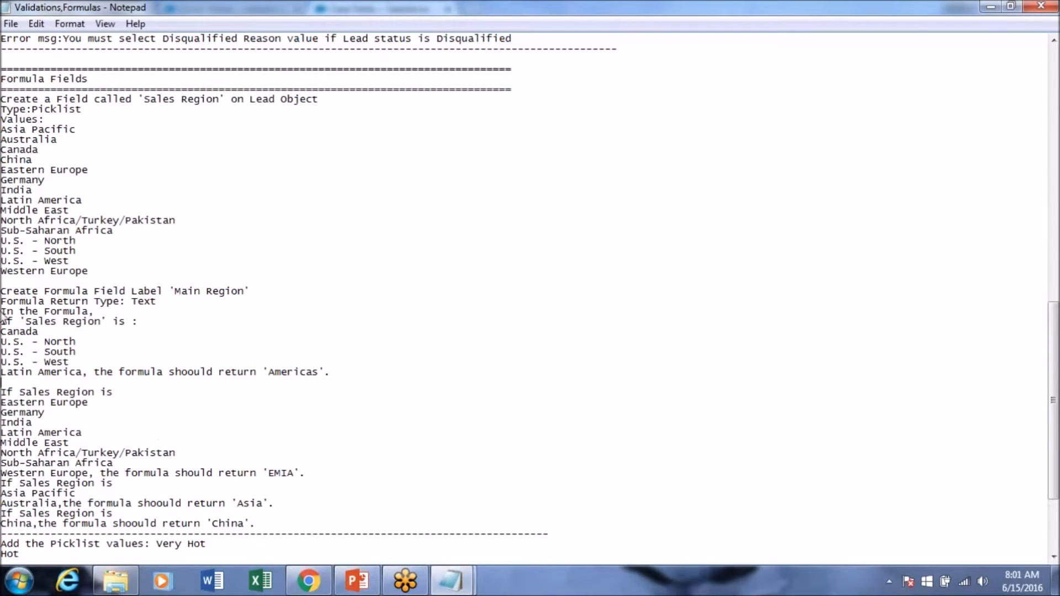
{"action": "left_click_drag", "start_coordinate": [2, 322], "coordinate": [350, 374]}
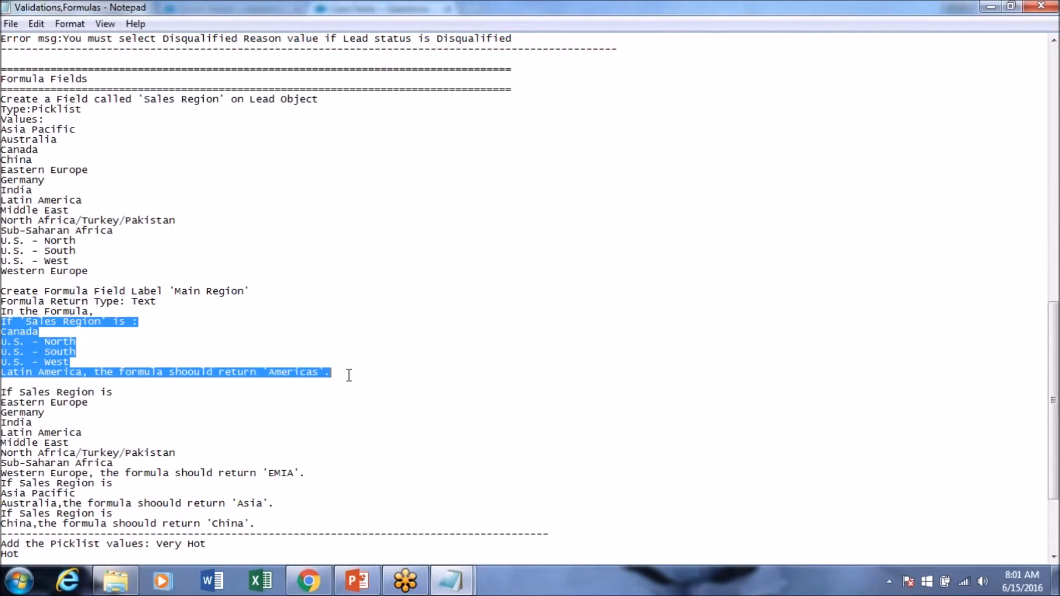
Step: Add 'Americas', copied from the requirement notes, as the true result after the OR block, followed by a comma
{"action": "double_click", "coordinate": [289, 373]}
{"action": "key", "text": "ctrl+c"}
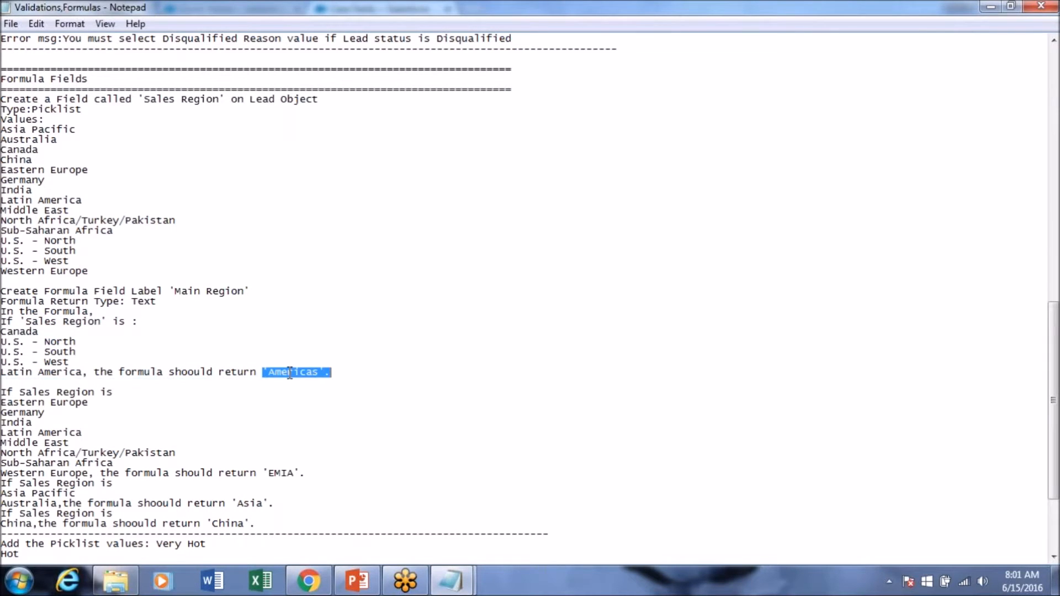
{"action": "left_click", "coordinate": [451, 579]}
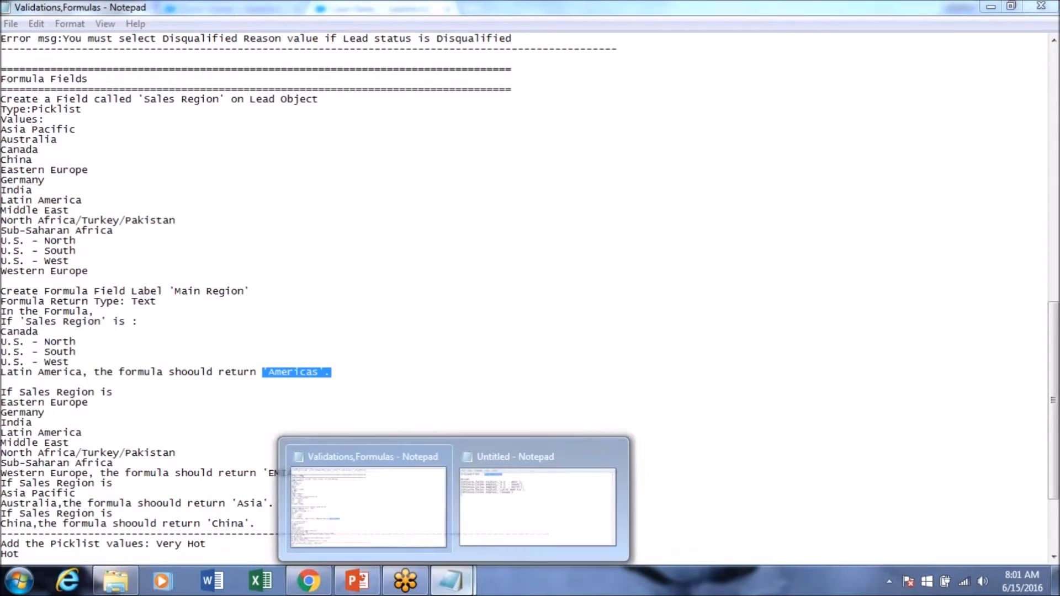
{"action": "left_click", "coordinate": [501, 523]}
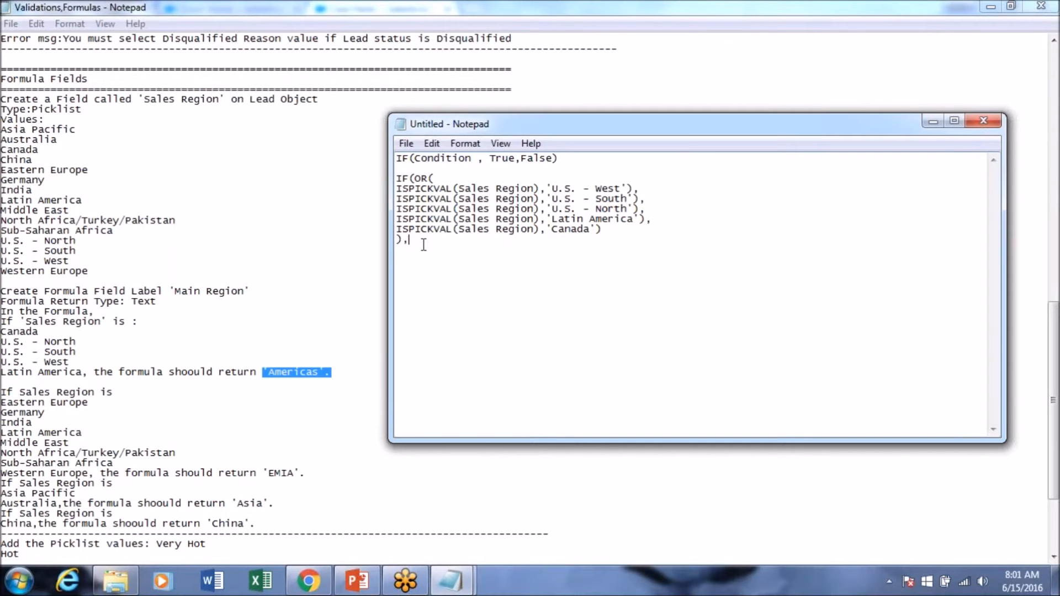
{"action": "type", "text": "''"}
{"action": "key", "text": "alt+Tab"}
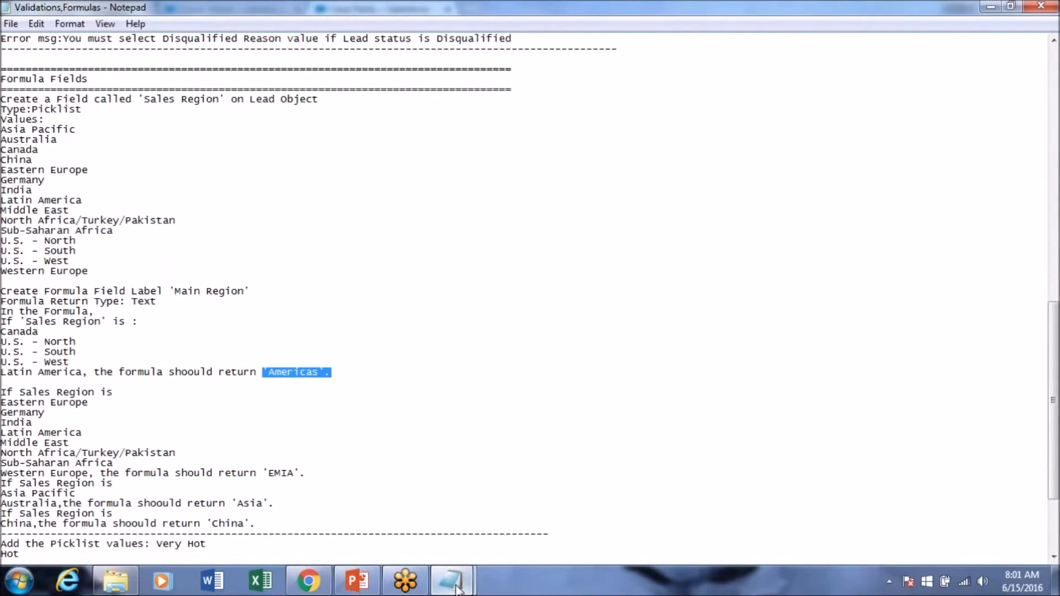
{"action": "mouse_move", "coordinate": [452, 581]}
{"action": "left_click", "coordinate": [507, 515]}
{"action": "left_click_drag", "start_coordinate": [422, 239], "coordinate": [413, 239]}
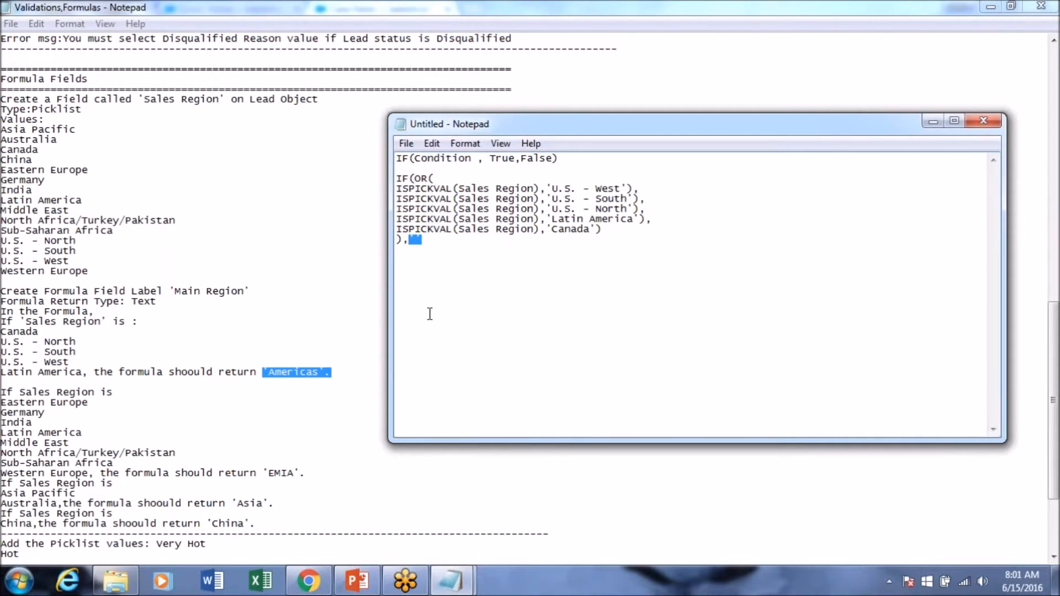
{"action": "key", "text": "ctrl+v"}
{"action": "key", "text": "BackSpace"}
{"action": "type", "text": ","}
Step: Enter null as the false result after 'Americas' and close the IF formula with a parenthesis
{"action": "double_click", "coordinate": [493, 161]}
{"action": "left_click", "coordinate": [522, 160]}
{"action": "double_click", "coordinate": [533, 162]}
{"action": "left_click", "coordinate": [499, 245]}
{"action": "type", "text": "null)"}
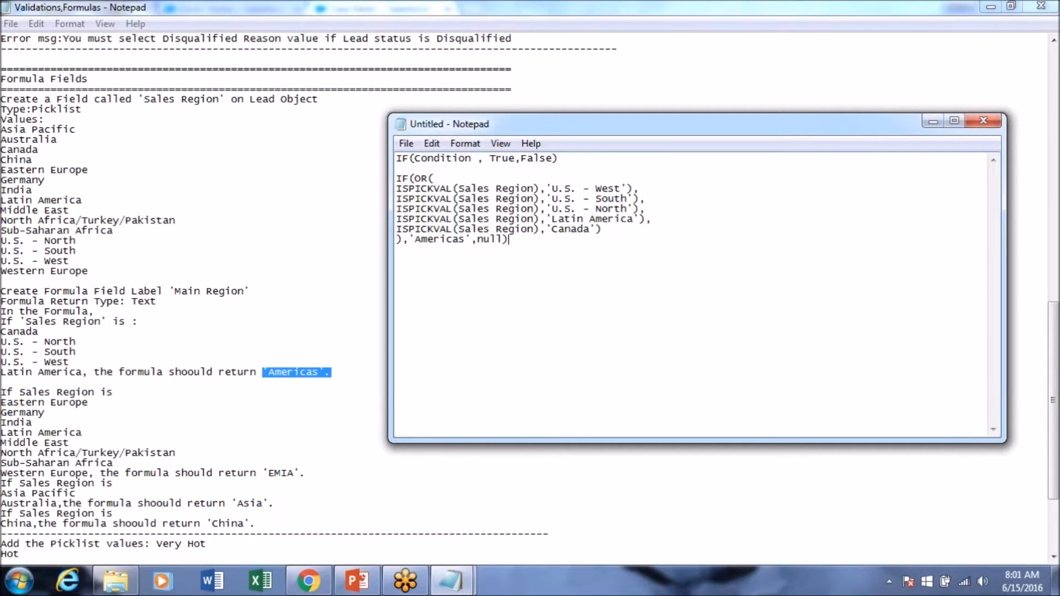
Step: Review the formula against the IF(Condition, True, False) syntax, examining the OR conditions, the 'Americas' result and the null result
{"action": "key", "text": "shift+Home"}
{"action": "left_click", "coordinate": [488, 239]}
{"action": "double_click", "coordinate": [434, 161]}
{"action": "left_click", "coordinate": [487, 161]}
{"action": "left_click_drag", "start_coordinate": [416, 178], "coordinate": [608, 227]}
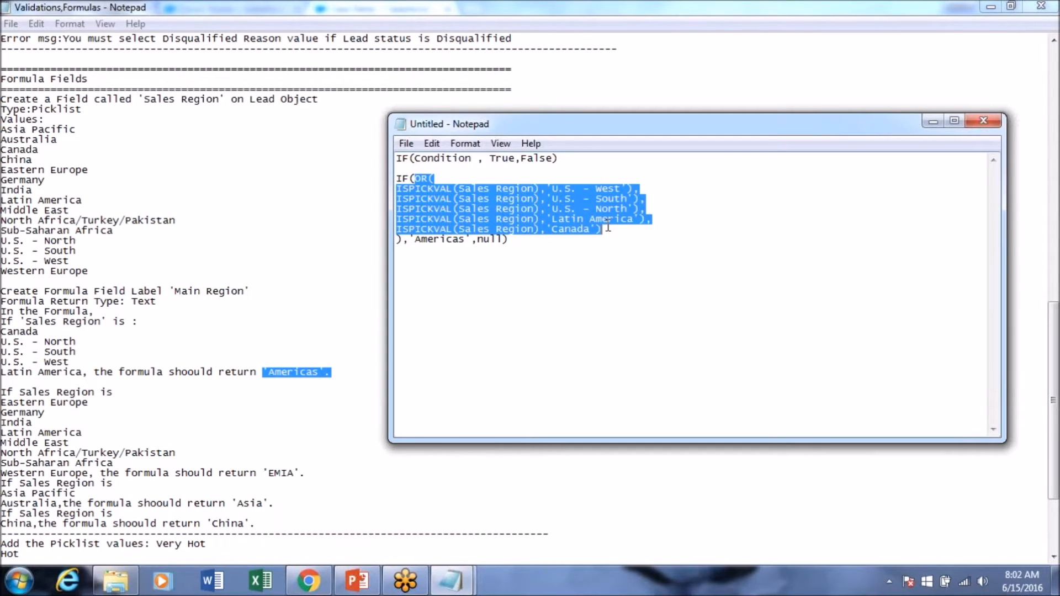
{"action": "left_click", "coordinate": [509, 239]}
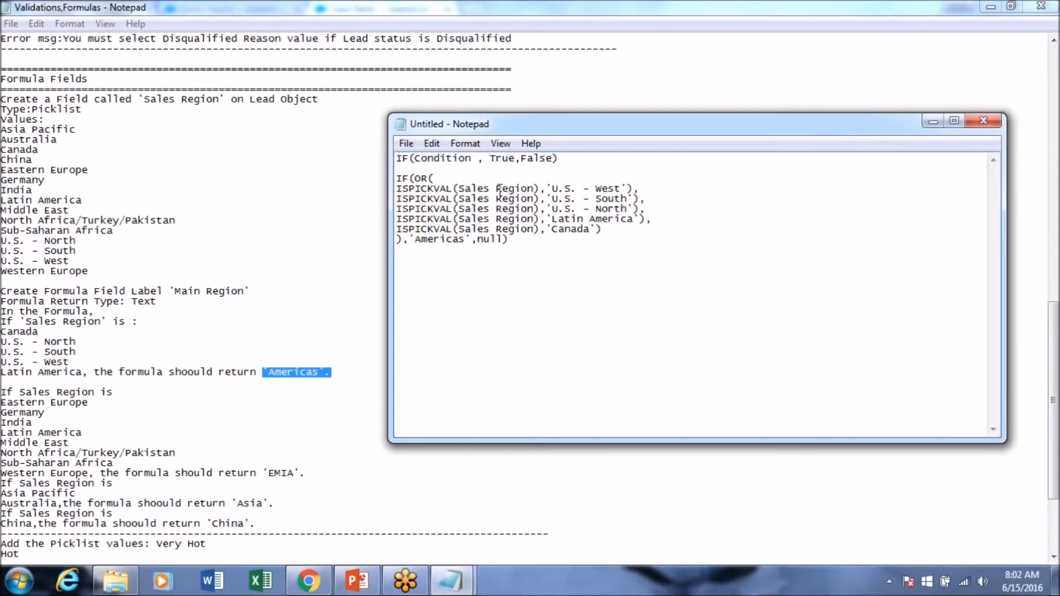
{"action": "left_click_drag", "start_coordinate": [459, 188], "coordinate": [535, 192]}
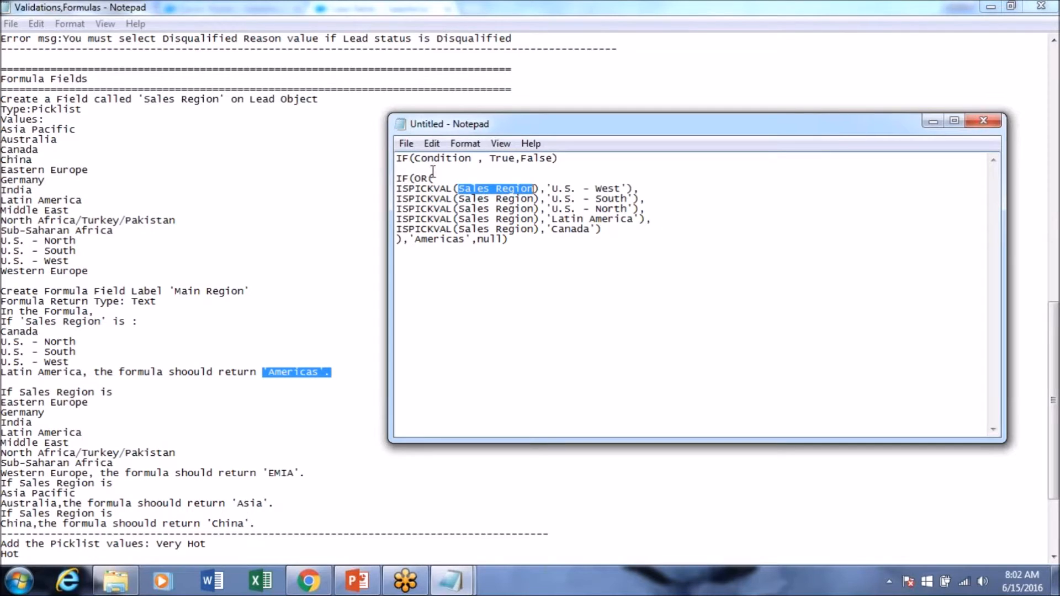
{"action": "double_click", "coordinate": [449, 245]}
{"action": "left_click", "coordinate": [449, 245]}
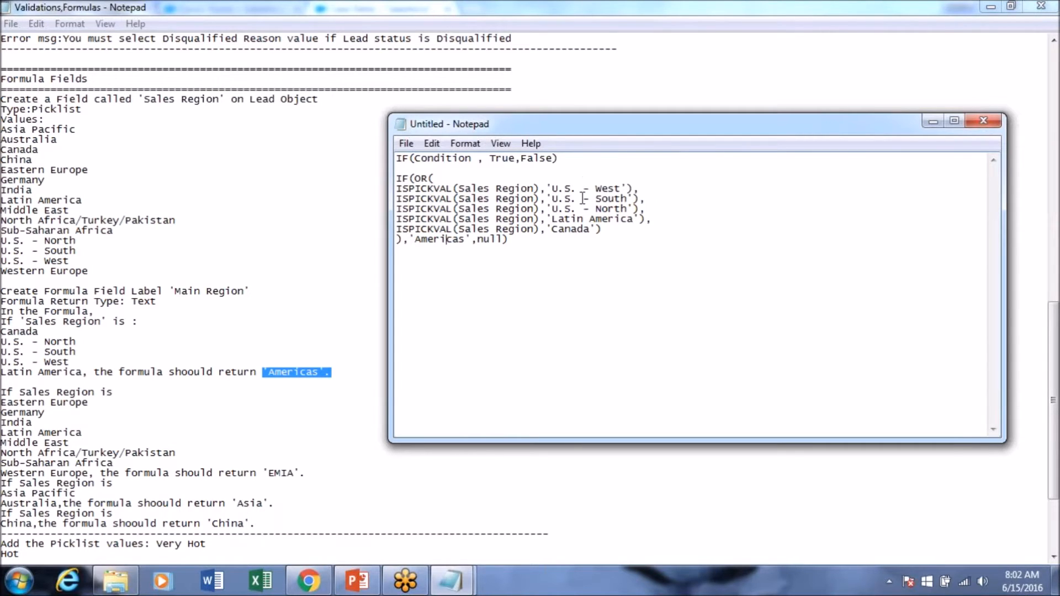
{"action": "double_click", "coordinate": [485, 240]}
{"action": "left_click", "coordinate": [485, 241]}
{"action": "left_click_drag", "start_coordinate": [575, 228], "coordinate": [576, 190]}
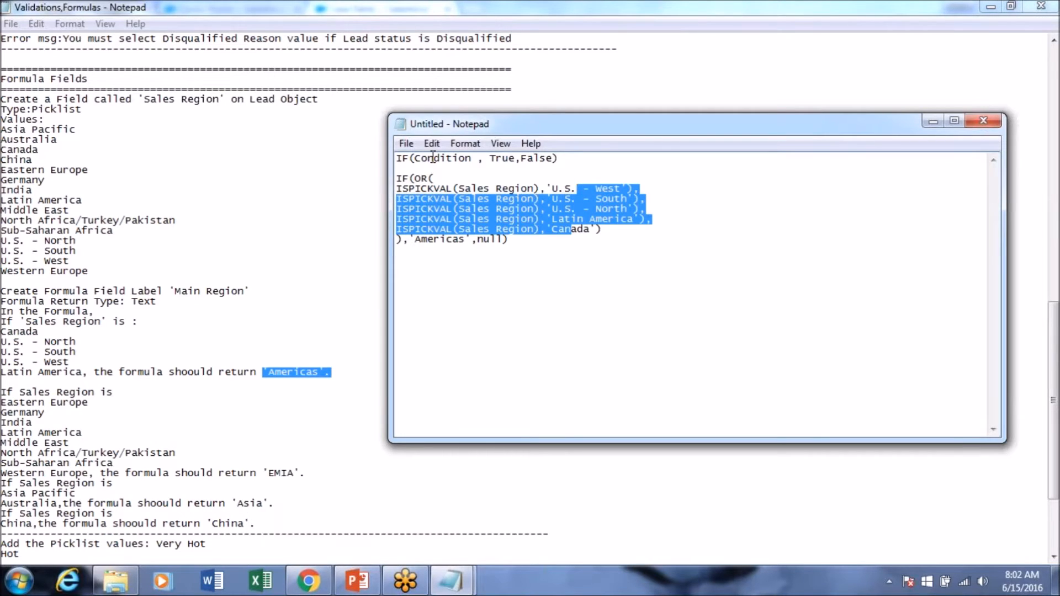
{"action": "double_click", "coordinate": [534, 158]}
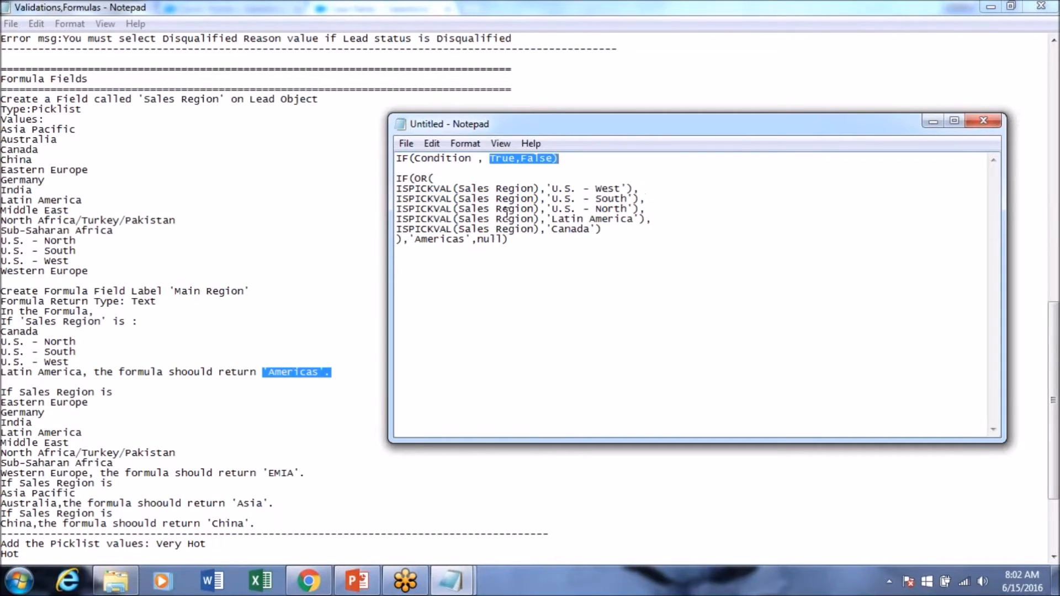
{"action": "double_click", "coordinate": [494, 239]}
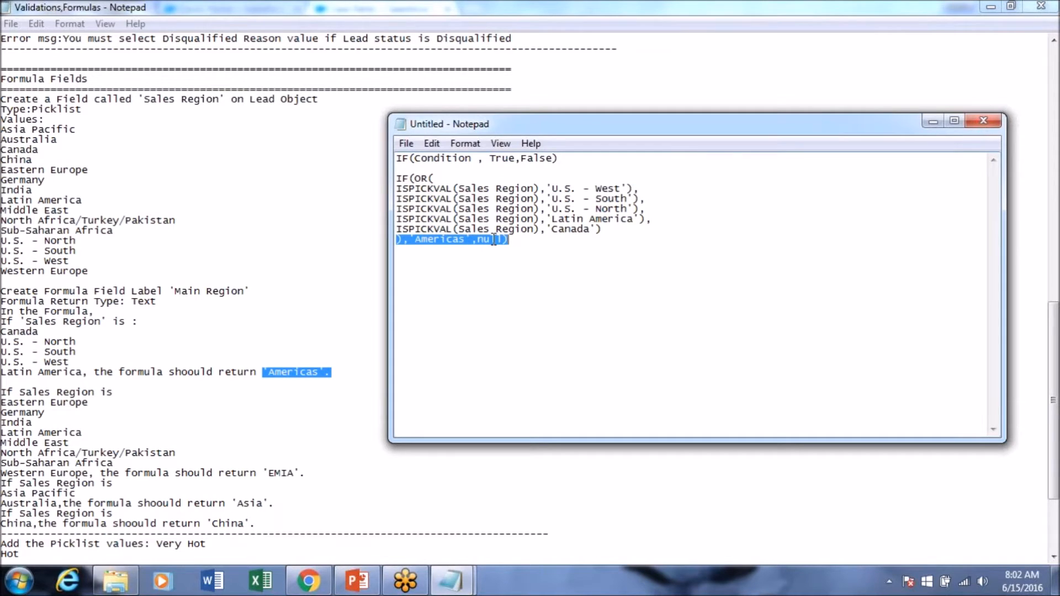
{"action": "double_click", "coordinate": [588, 229]}
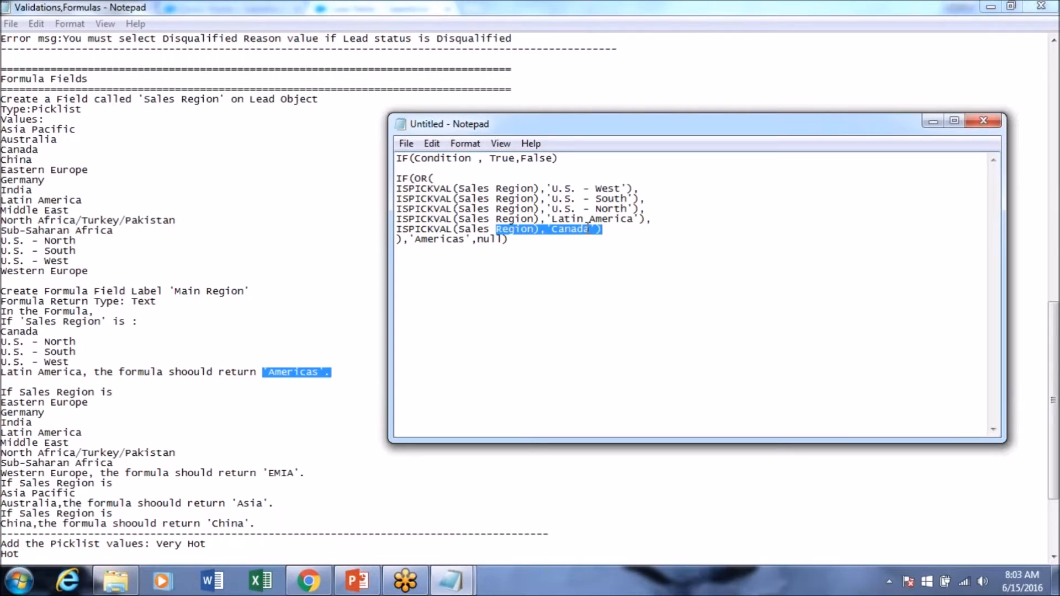
Step: Check the formula's ISPICKVAL conditions and its closing line with the 'Americas' and null results
{"action": "left_click", "coordinate": [478, 229]}
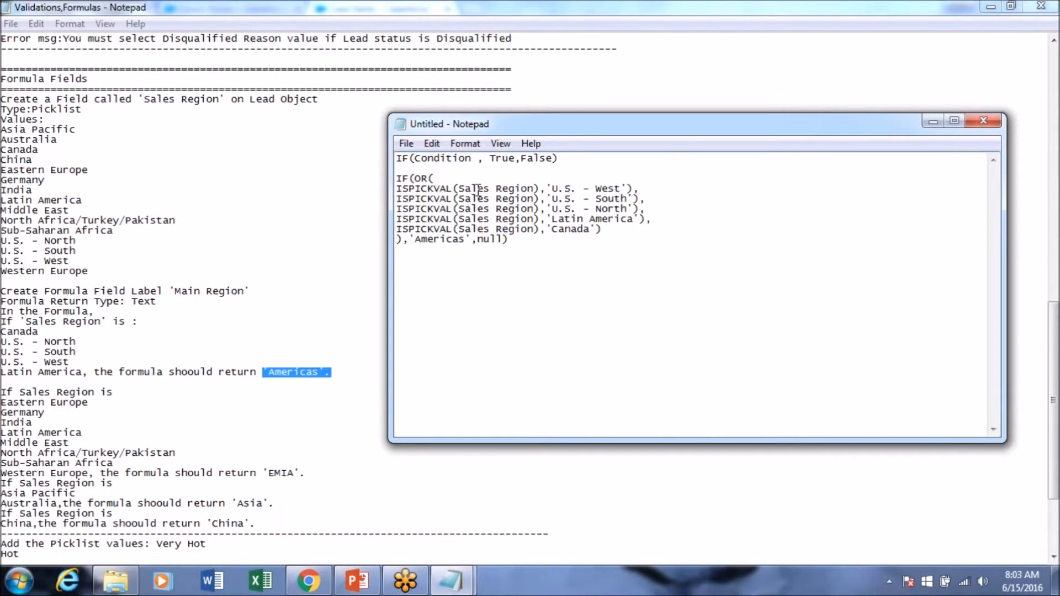
{"action": "double_click", "coordinate": [429, 239]}
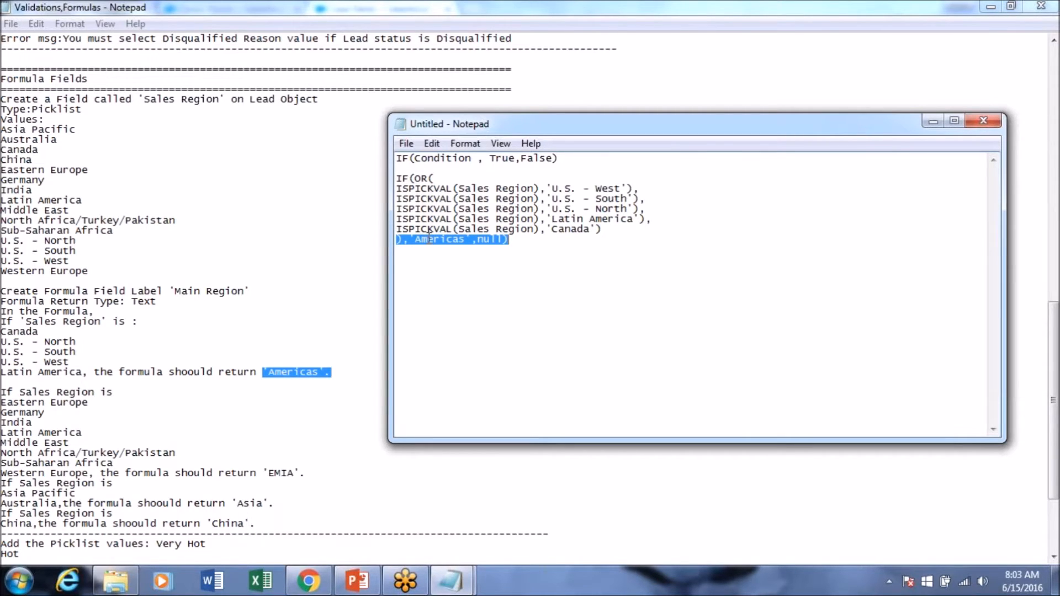
{"action": "left_click", "coordinate": [556, 247]}
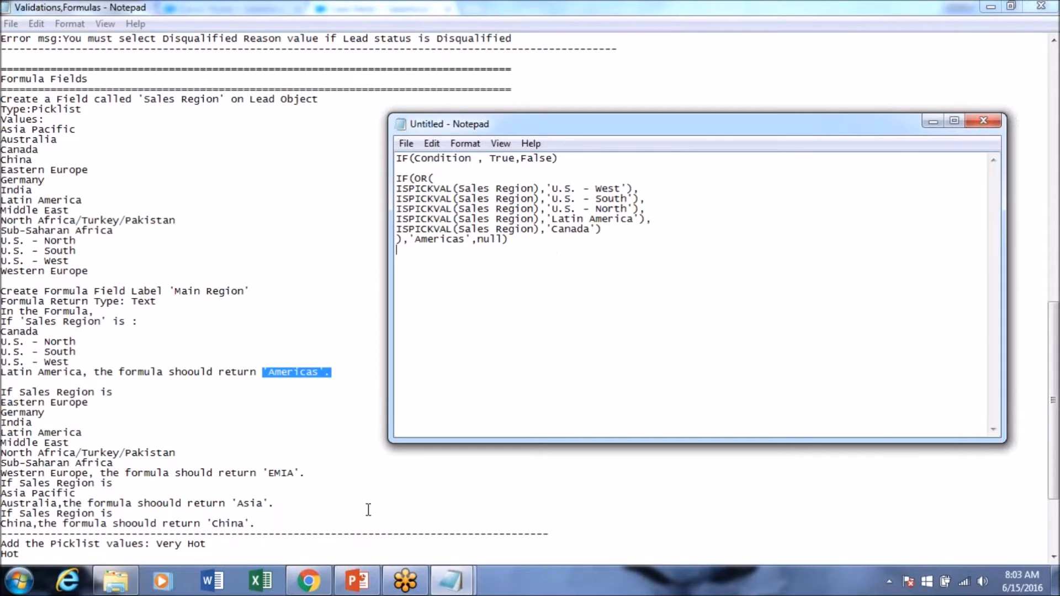
Step: Switch to Salesforce in Chrome and open the Leads home page
{"action": "left_click", "coordinate": [308, 581]}
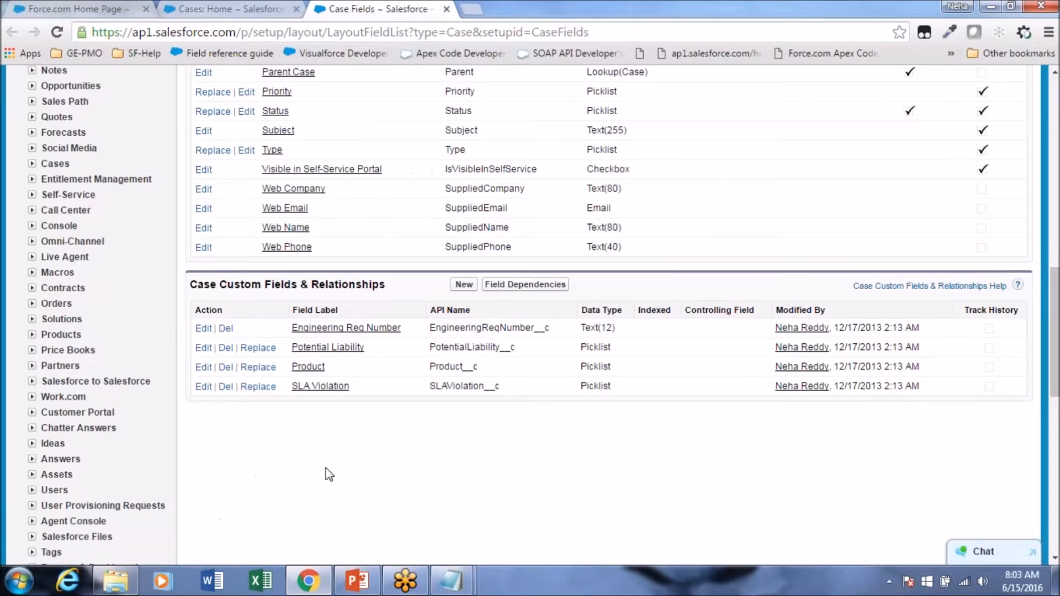
{"action": "scroll", "coordinate": [326, 469], "scroll_direction": "up", "scroll_amount": 5}
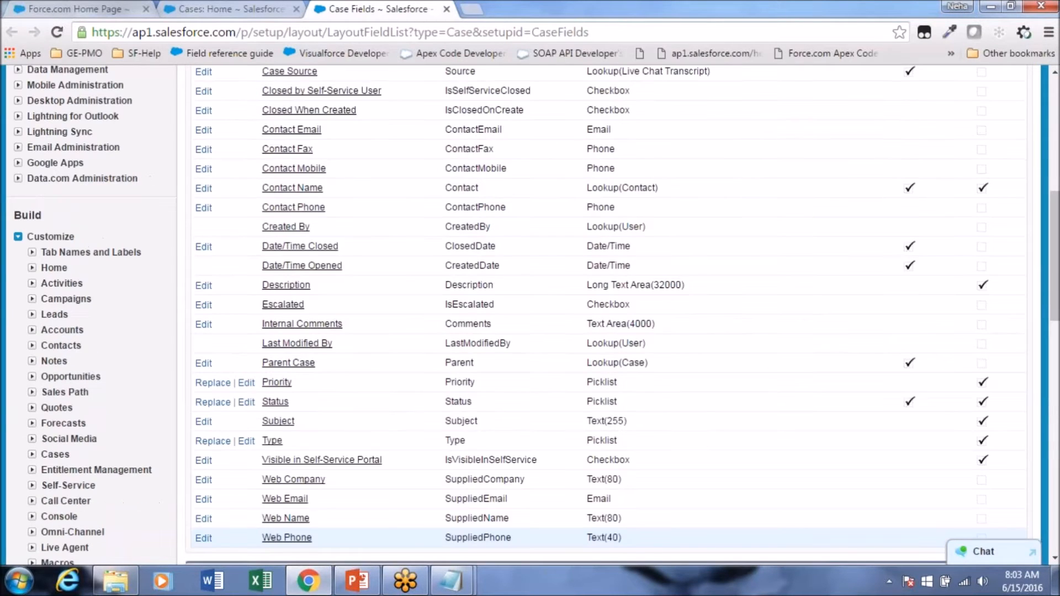
{"action": "scroll", "coordinate": [326, 468], "scroll_direction": "up", "scroll_amount": 8}
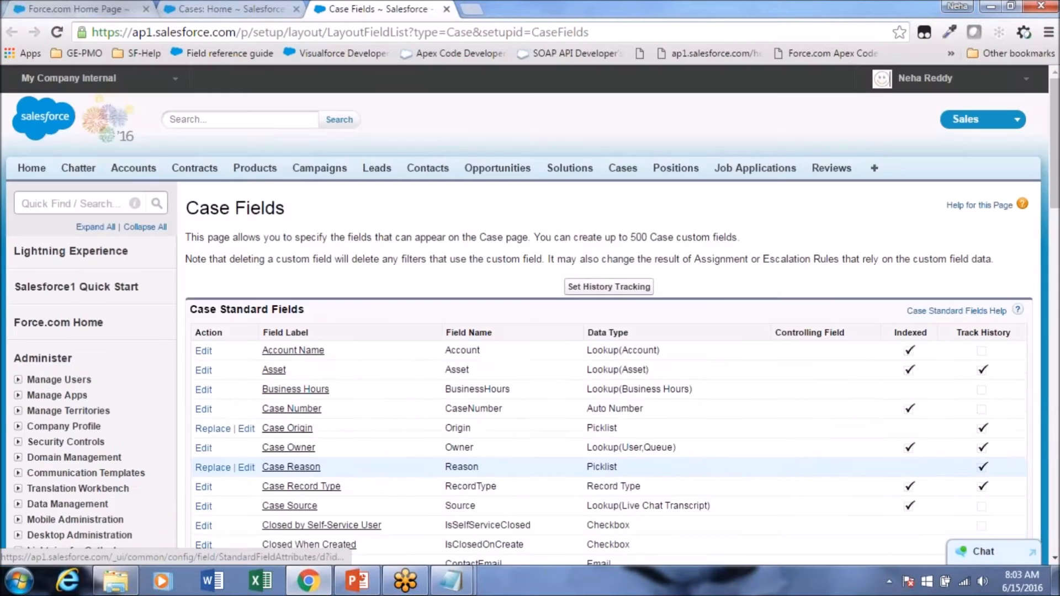
{"action": "left_click", "coordinate": [381, 170]}
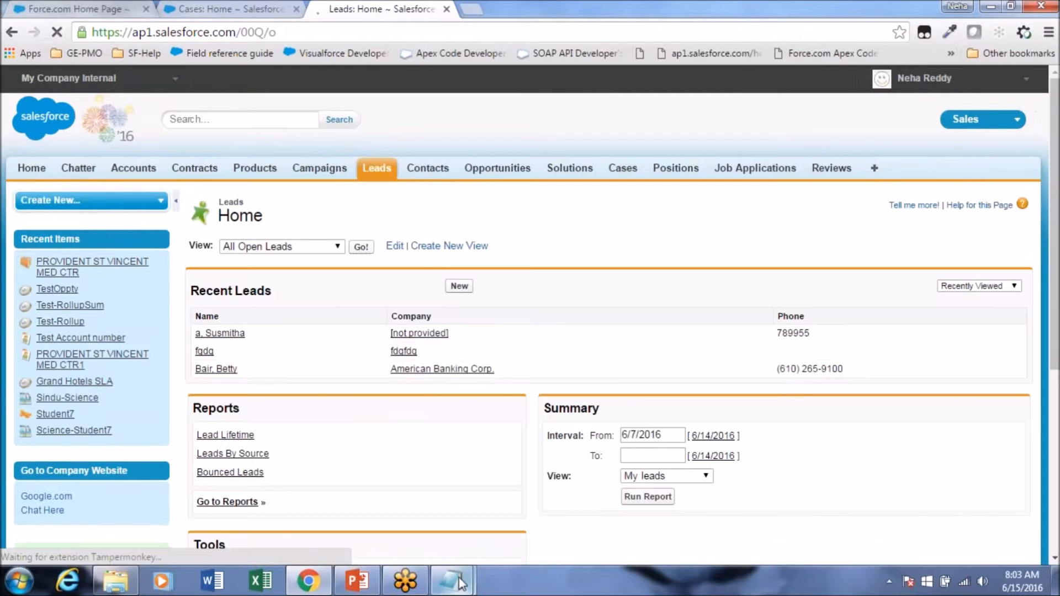
{"action": "mouse_move", "coordinate": [460, 583]}
{"action": "left_click", "coordinate": [488, 514]}
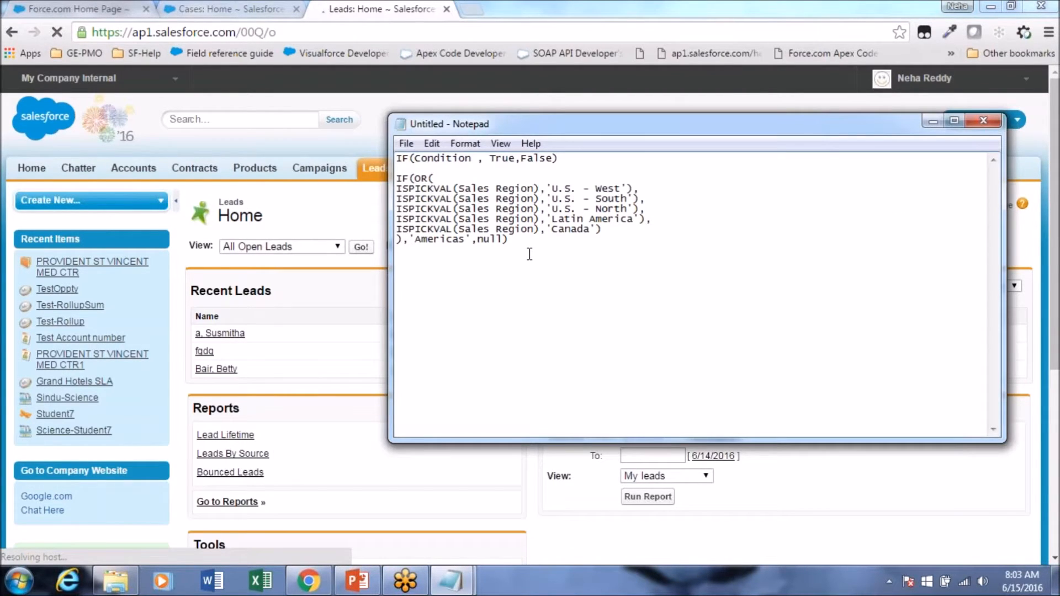
{"action": "left_click", "coordinate": [296, 313]}
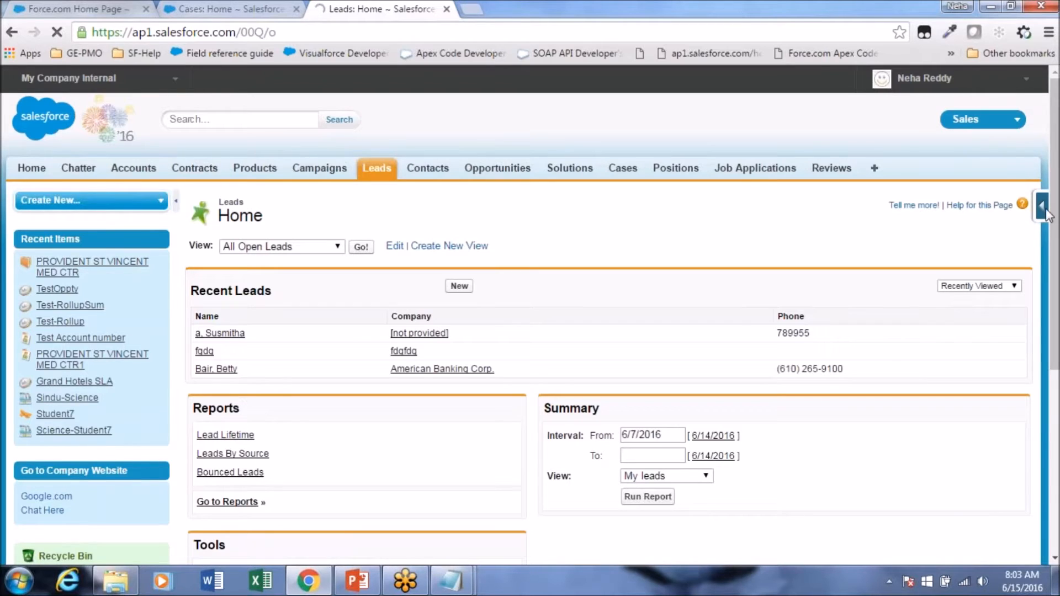
Step: Open the Lead object's field list and start a new custom field for it
{"action": "left_click", "coordinate": [1047, 213]}
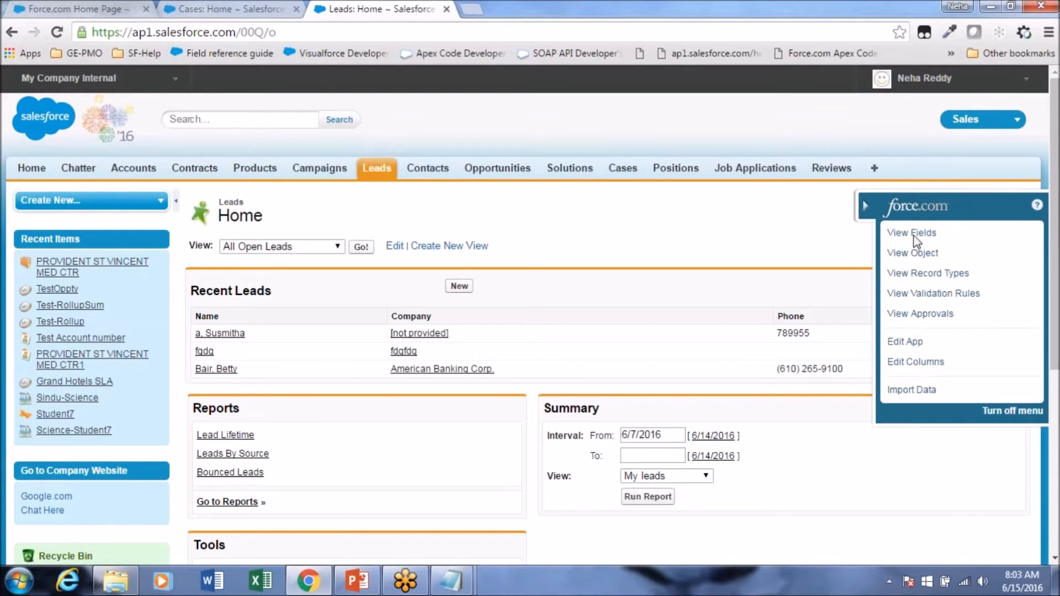
{"action": "left_click", "coordinate": [910, 235]}
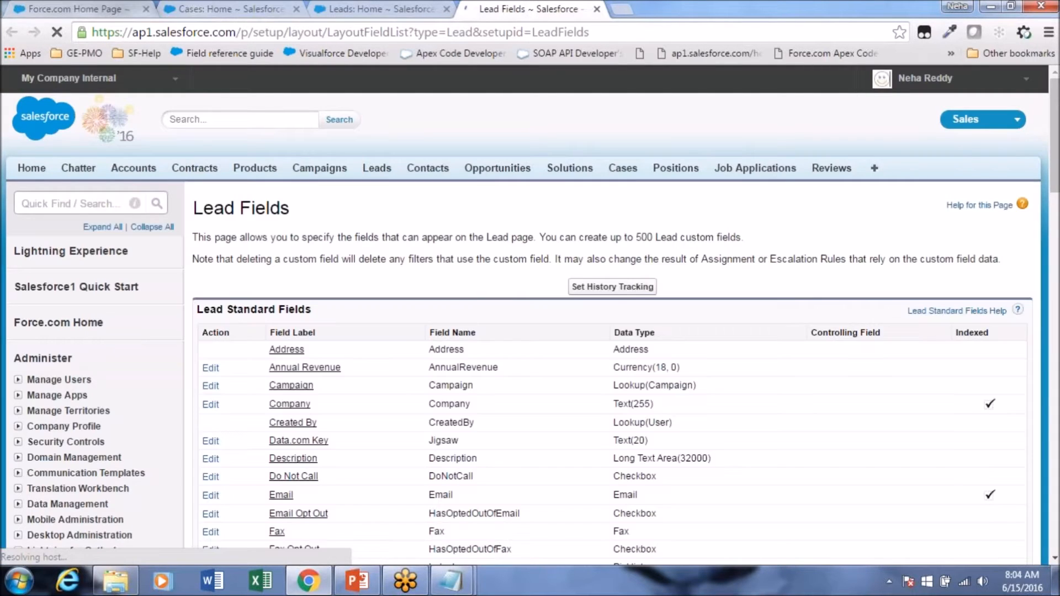
{"action": "scroll", "coordinate": [469, 270], "scroll_direction": "down", "scroll_amount": 12}
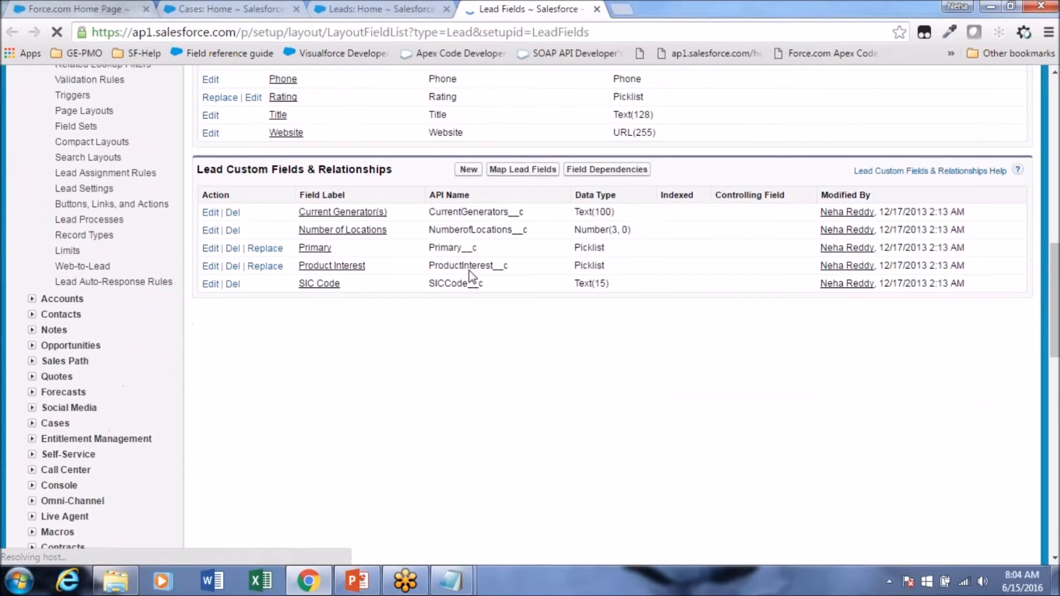
{"action": "left_click", "coordinate": [468, 170]}
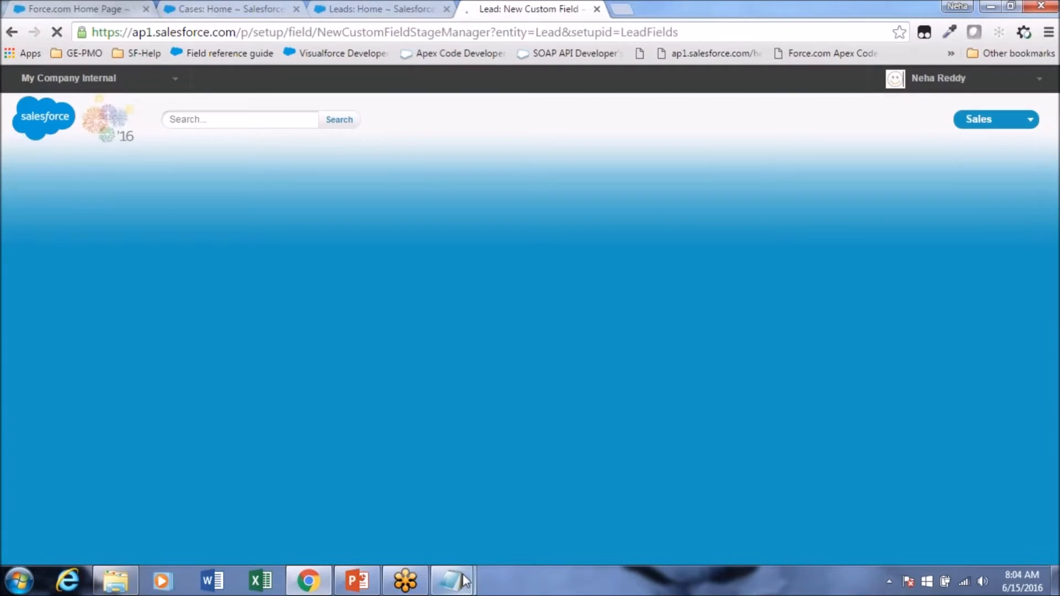
Step: Copy the Sales Region picklist values, Asia Pacific through Western Europe, from the Validations,Formulas notes
{"action": "mouse_move", "coordinate": [465, 581]}
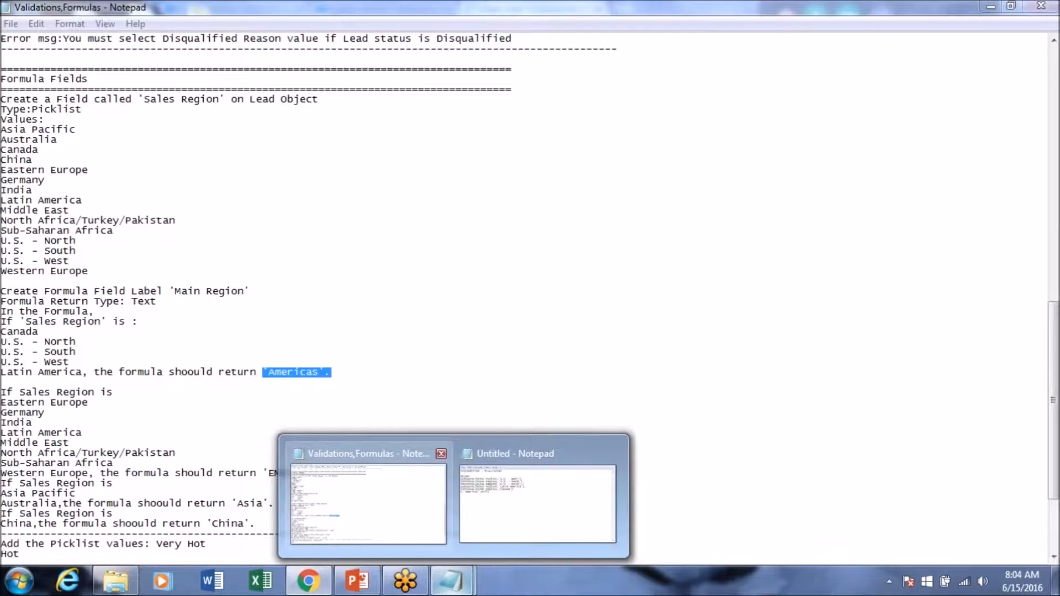
{"action": "left_click", "coordinate": [410, 525]}
{"action": "left_click", "coordinate": [90, 270]}
{"action": "left_click_drag", "start_coordinate": [90, 270], "coordinate": [3, 121]}
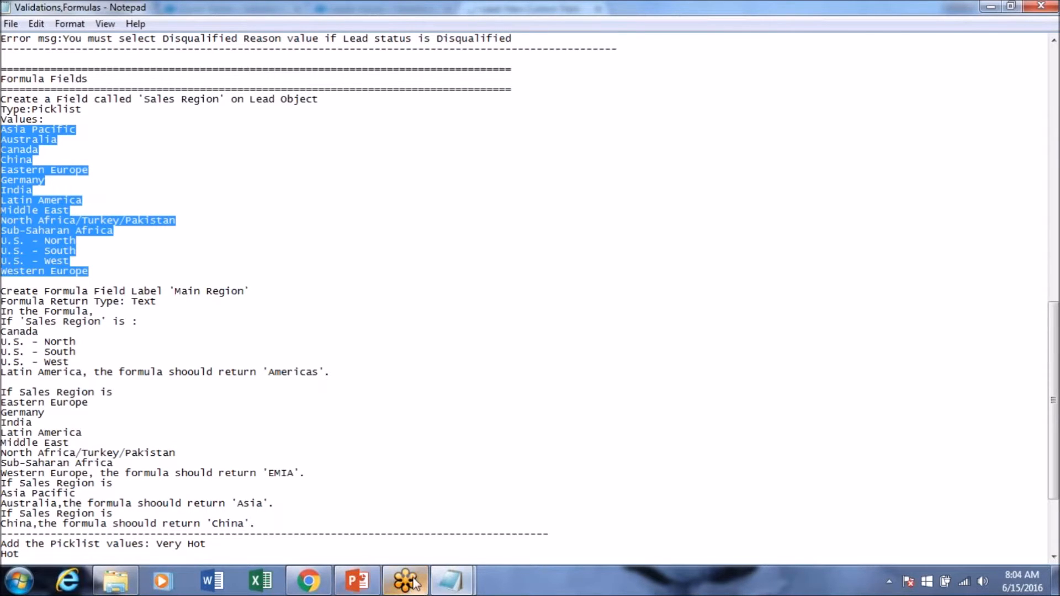
Step: Return to the new Lead custom field in Chrome, choose Picklist as its data type and continue to the details
{"action": "left_click", "coordinate": [319, 579]}
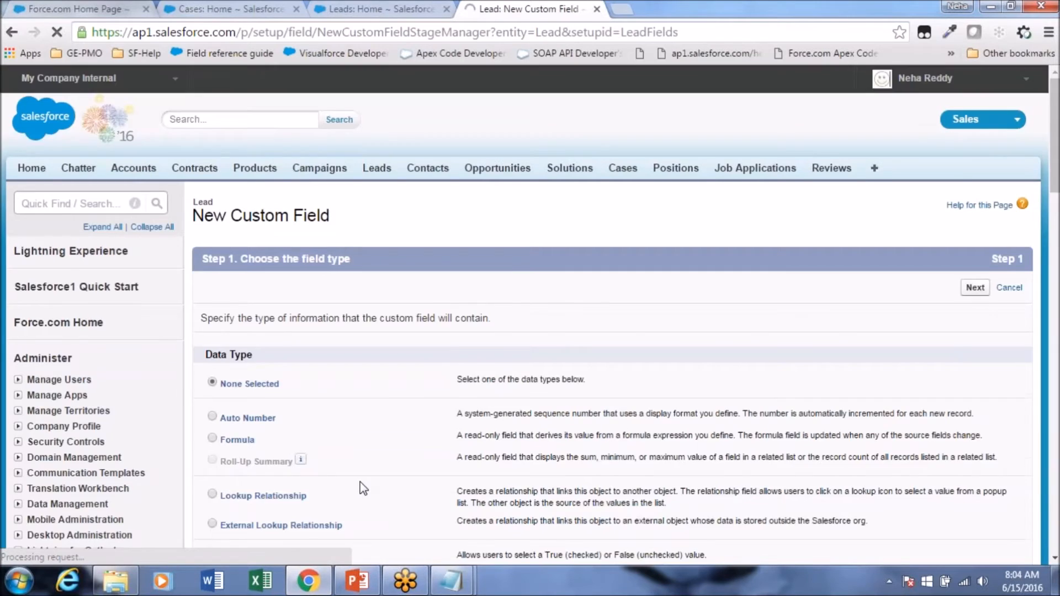
{"action": "scroll", "coordinate": [363, 489], "scroll_direction": "down", "scroll_amount": 5}
{"action": "scroll", "coordinate": [323, 450], "scroll_direction": "down", "scroll_amount": 3}
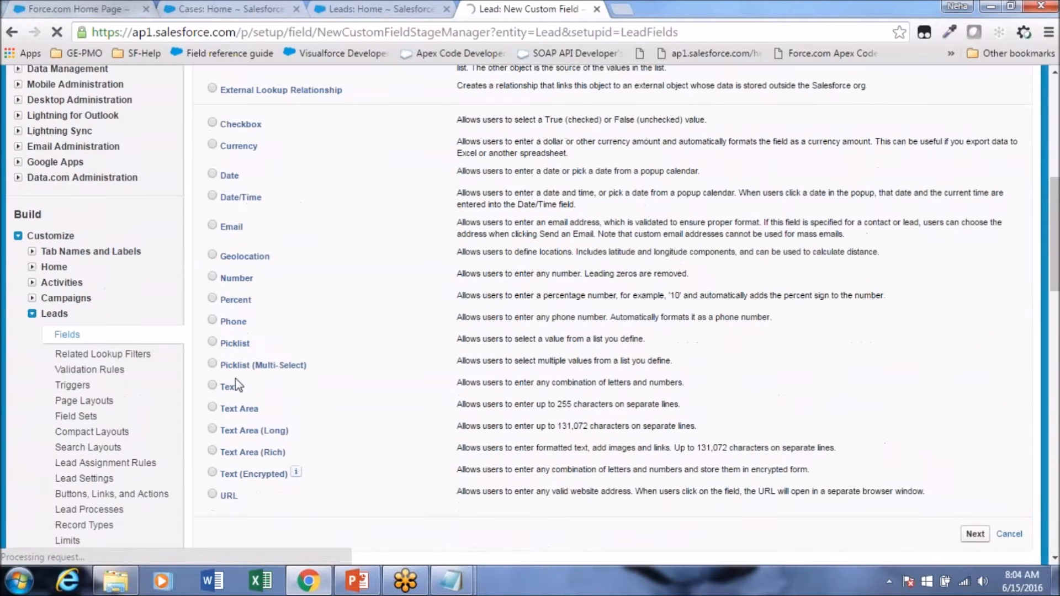
{"action": "left_click", "coordinate": [243, 345]}
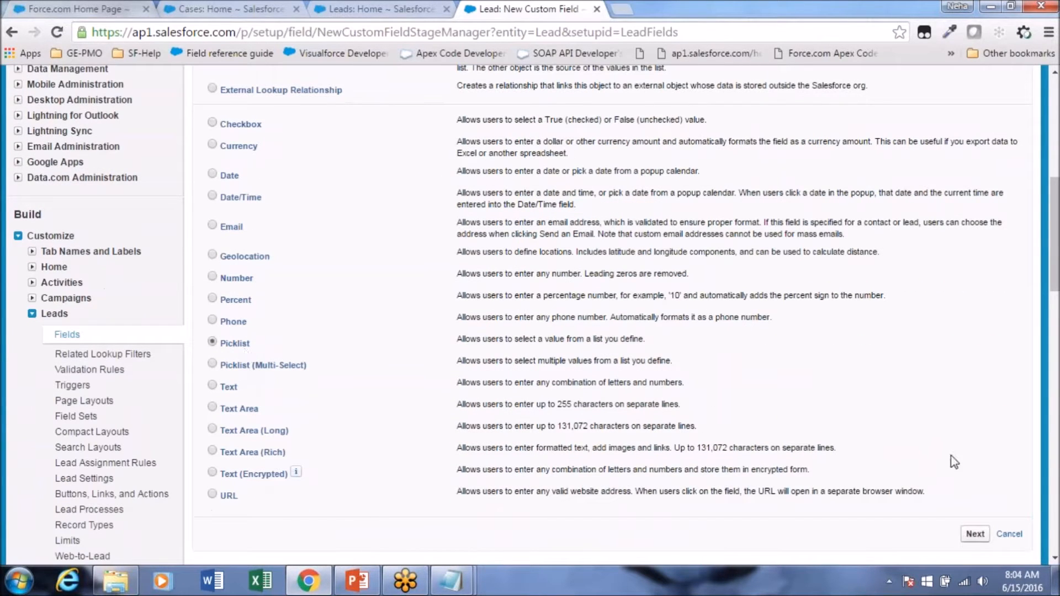
{"action": "left_click", "coordinate": [973, 533]}
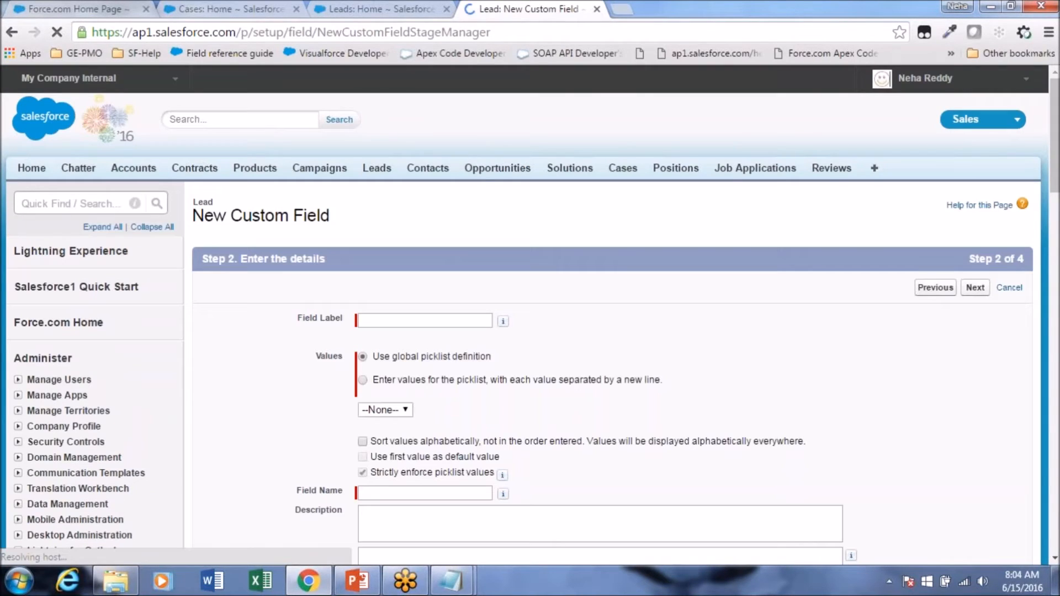
Step: Label the field Sales Region, paste the copied region names as its own picklist values, and continue to field-level security
{"action": "scroll", "coordinate": [397, 180], "scroll_direction": "down", "scroll_amount": 3}
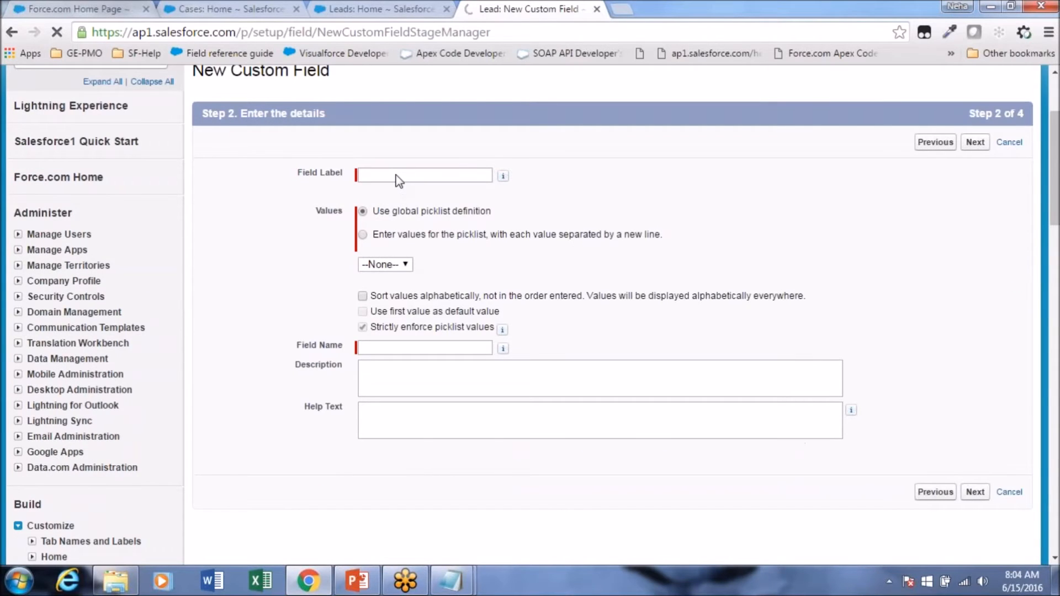
{"action": "left_click", "coordinate": [399, 176]}
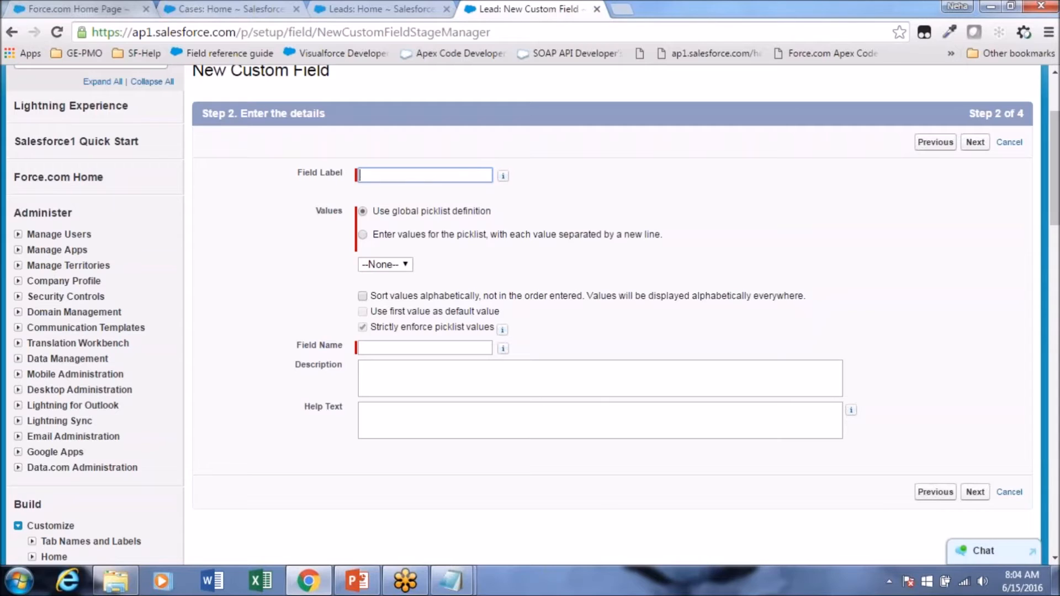
{"action": "type", "text": "Sales Region"}
{"action": "left_click", "coordinate": [407, 235]}
{"action": "left_click", "coordinate": [396, 299]}
{"action": "key", "text": "ctrl+v"}
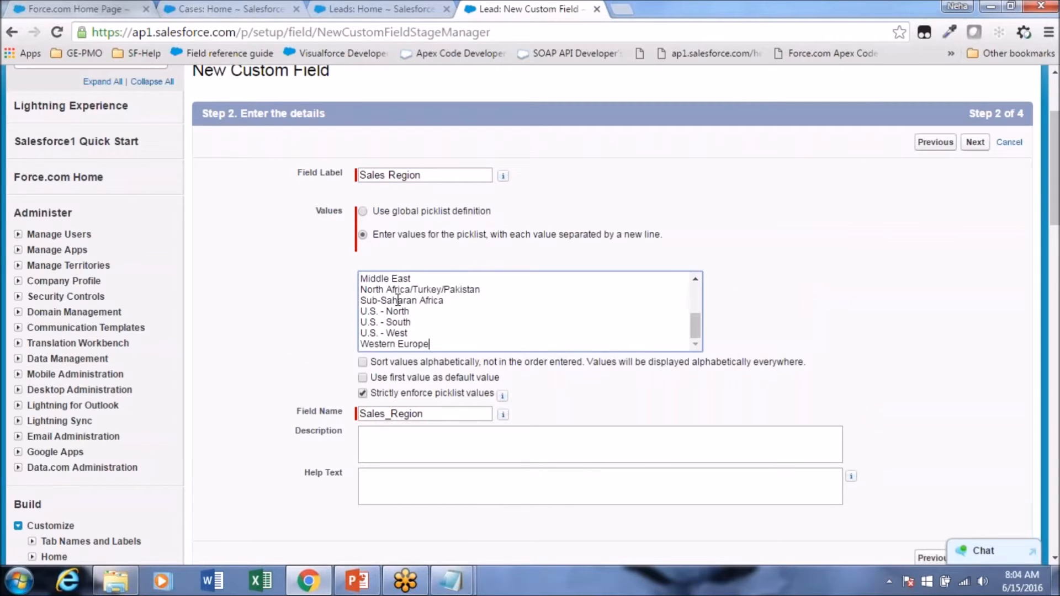
{"action": "scroll", "coordinate": [420, 301], "scroll_direction": "down", "scroll_amount": 2}
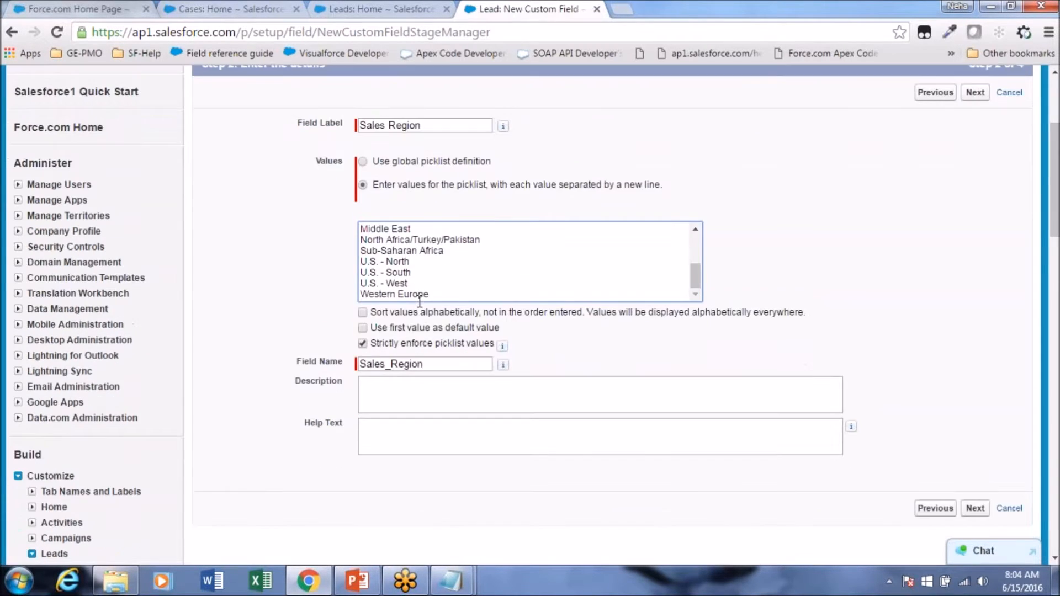
{"action": "left_click", "coordinate": [975, 486]}
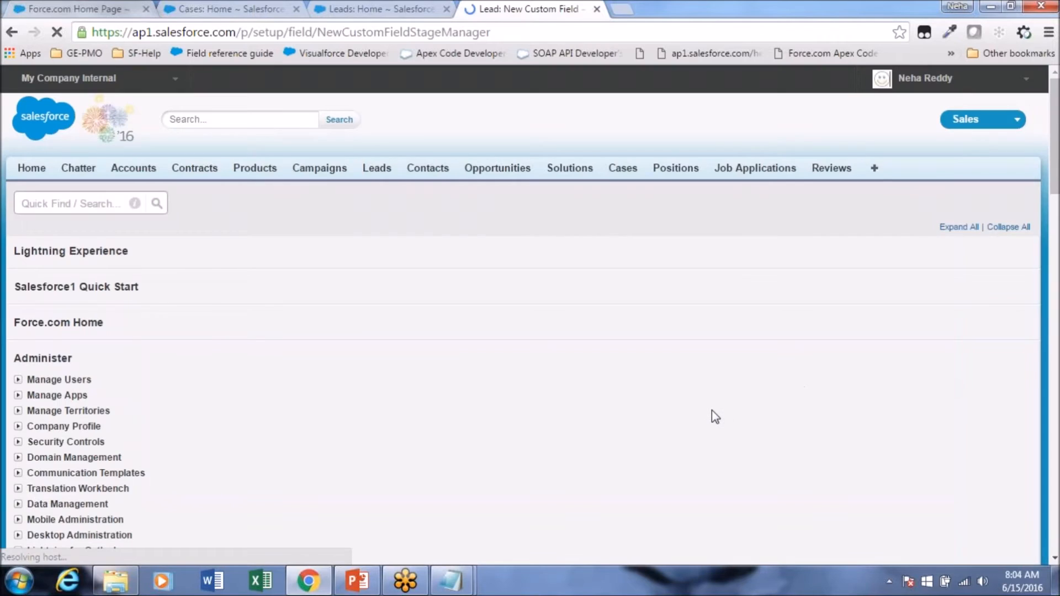
Step: Make the Sales Region field visible to all profiles and save it with all four Lead page layouts included
{"action": "scroll", "coordinate": [711, 410], "scroll_direction": "down", "scroll_amount": 1}
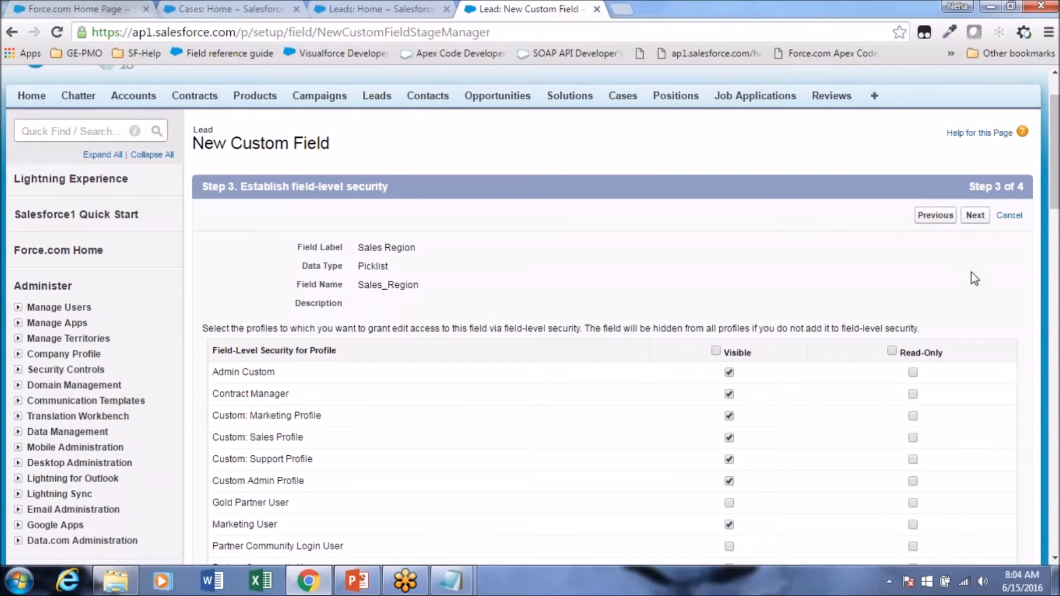
{"action": "left_click", "coordinate": [716, 350]}
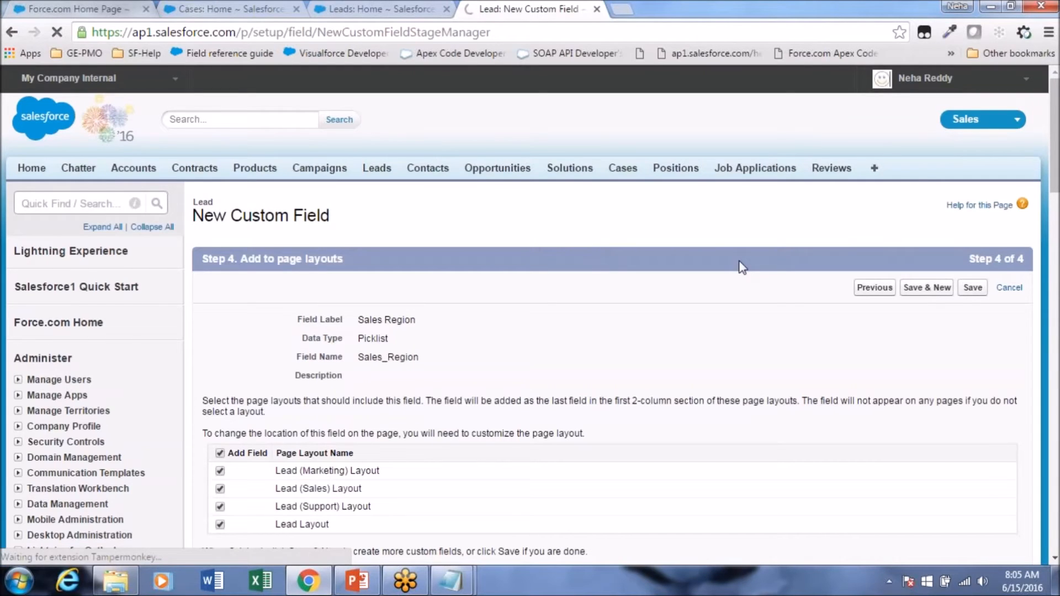
{"action": "left_click", "coordinate": [972, 295]}
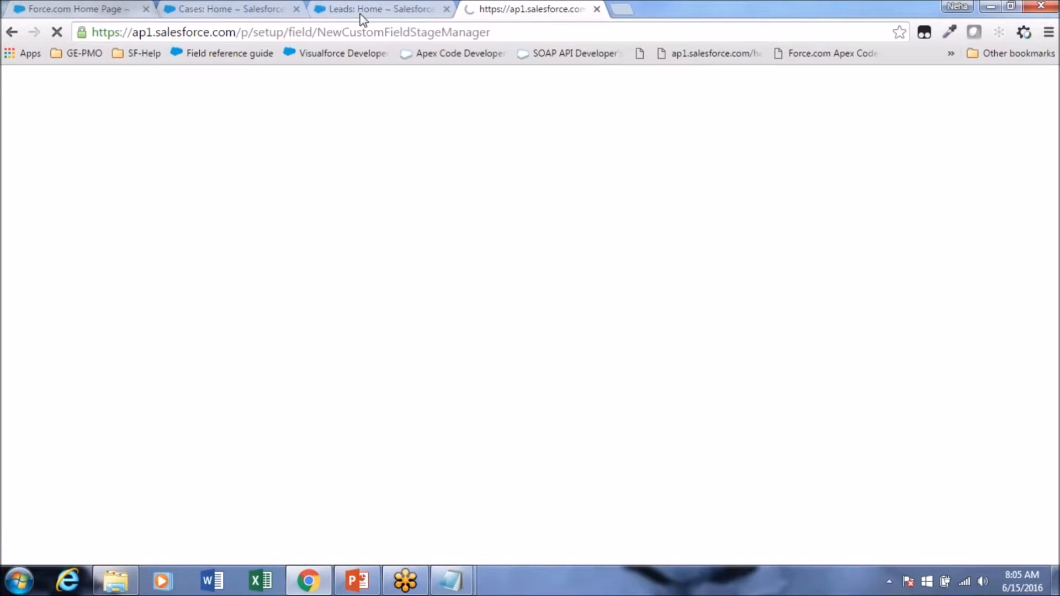
Step: Open the American Banking Corp. lead and examine the options offered by its Sales Region picklist
{"action": "left_click", "coordinate": [361, 11]}
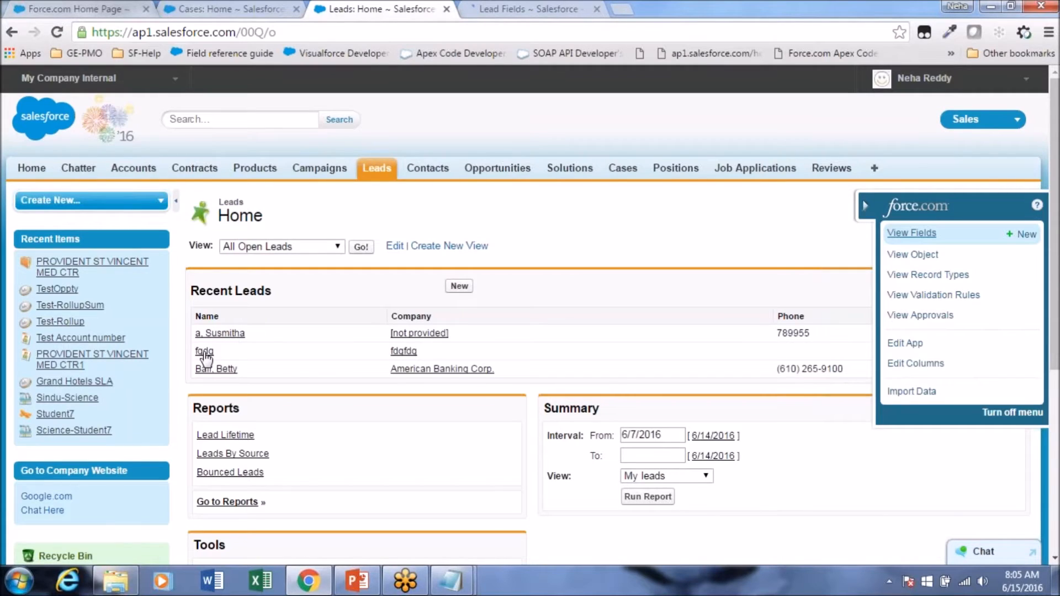
{"action": "left_click", "coordinate": [216, 369]}
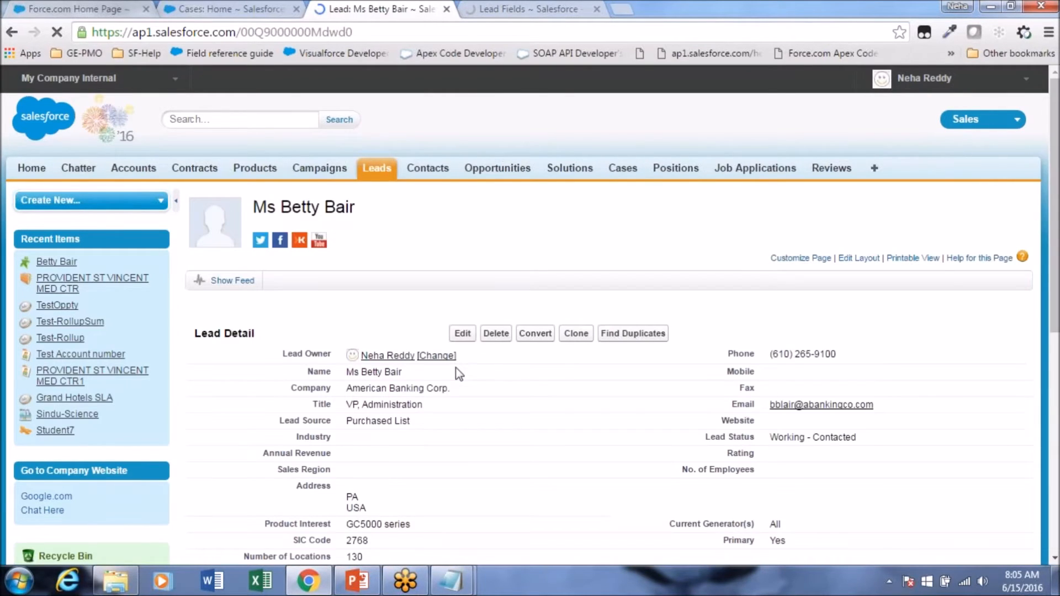
{"action": "scroll", "coordinate": [456, 371], "scroll_direction": "down", "scroll_amount": 1}
{"action": "scroll", "coordinate": [457, 371], "scroll_direction": "down", "scroll_amount": 3}
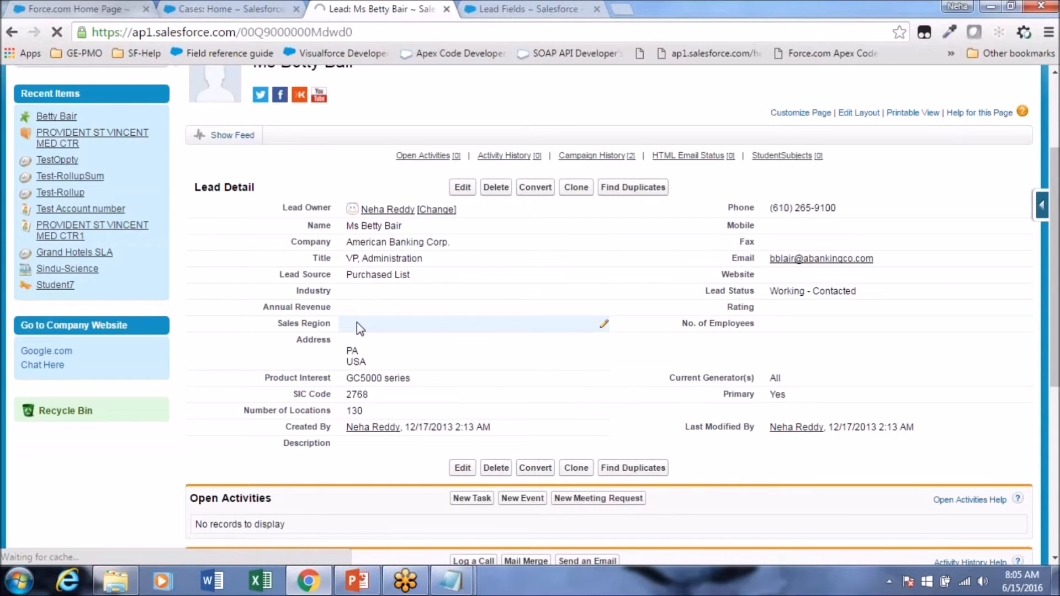
{"action": "double_click", "coordinate": [356, 323]}
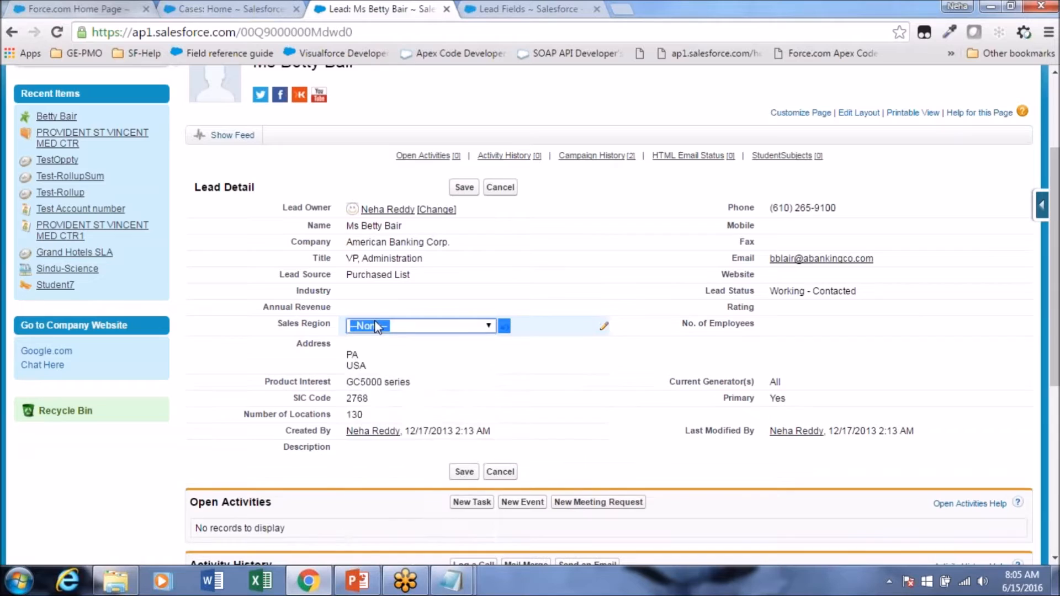
{"action": "left_click", "coordinate": [375, 326]}
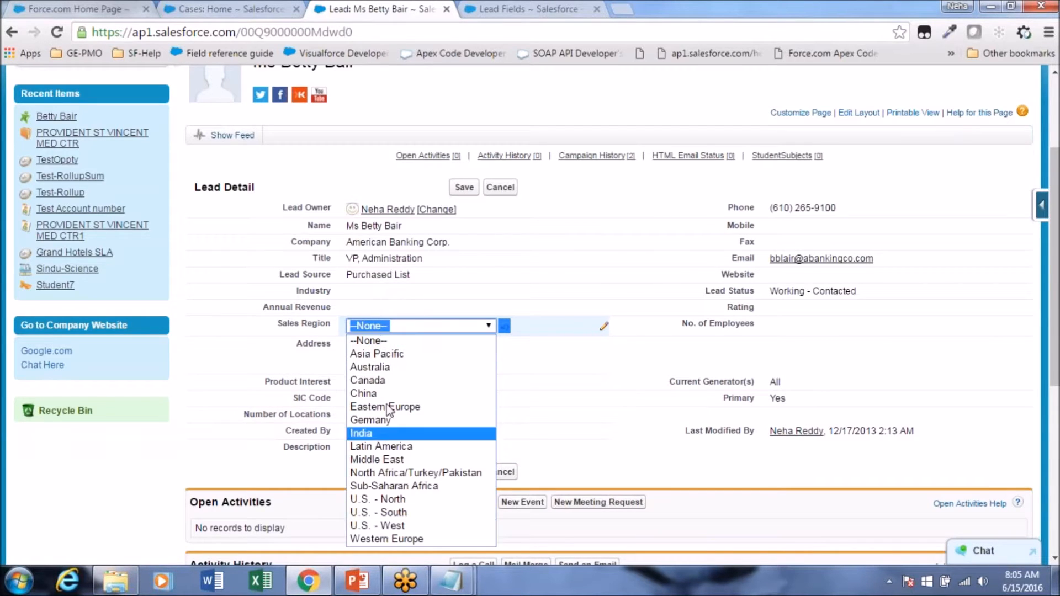
{"action": "left_click", "coordinate": [454, 588]}
{"action": "left_click", "coordinate": [496, 524]}
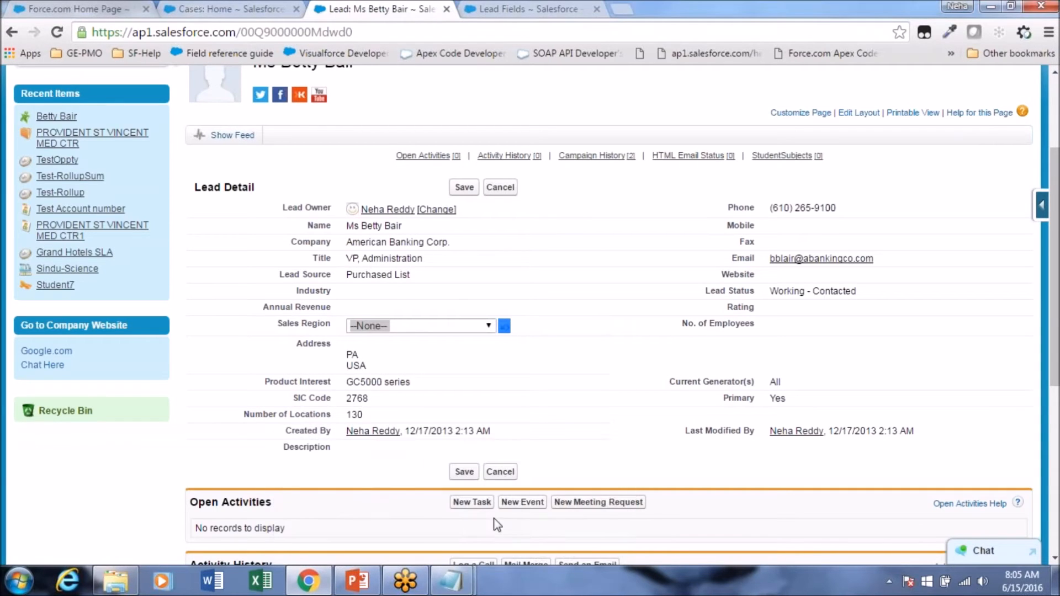
Step: Bring up the untitled Notepad formula draft and move its window aside to uncover more of the lead record
{"action": "left_click", "coordinate": [451, 581]}
{"action": "left_click", "coordinate": [475, 525]}
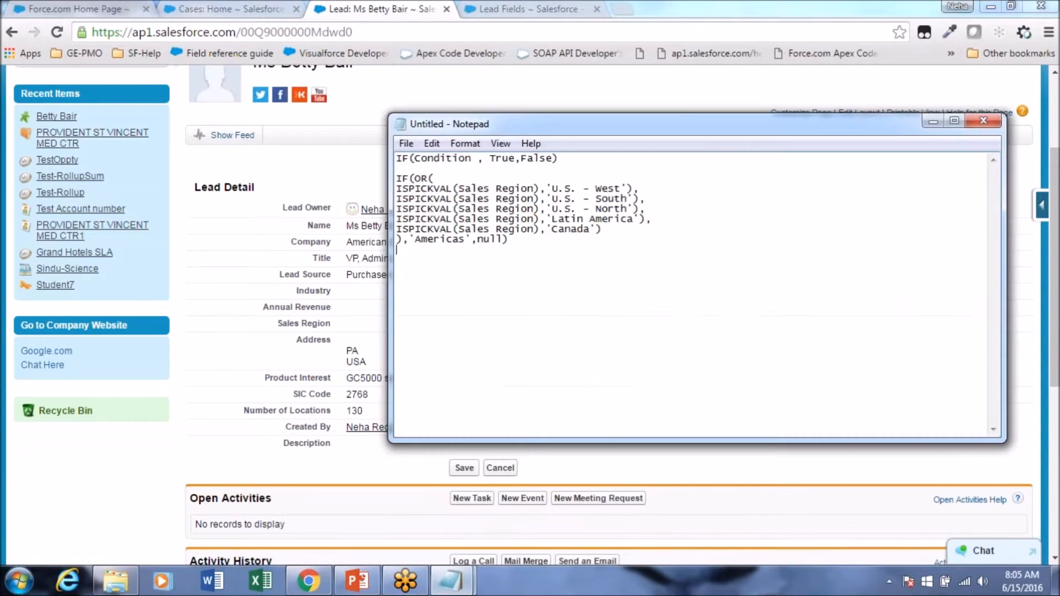
{"action": "left_click_drag", "start_coordinate": [635, 125], "coordinate": [745, 142]}
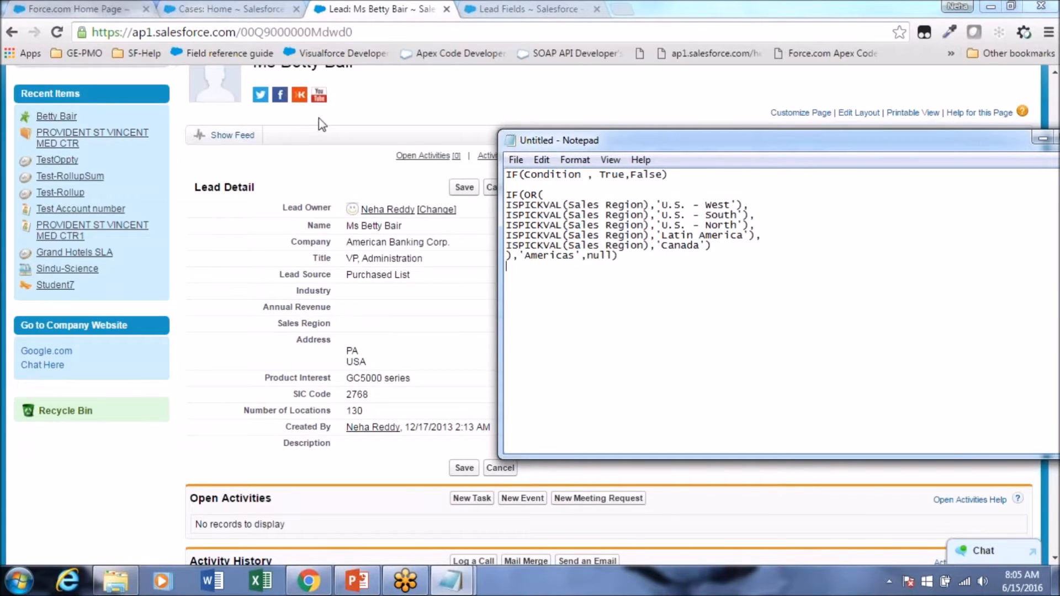
Step: Set the Sales Region of the American Banking Corp. lead to U.S. - North
{"action": "left_click", "coordinate": [325, 337]}
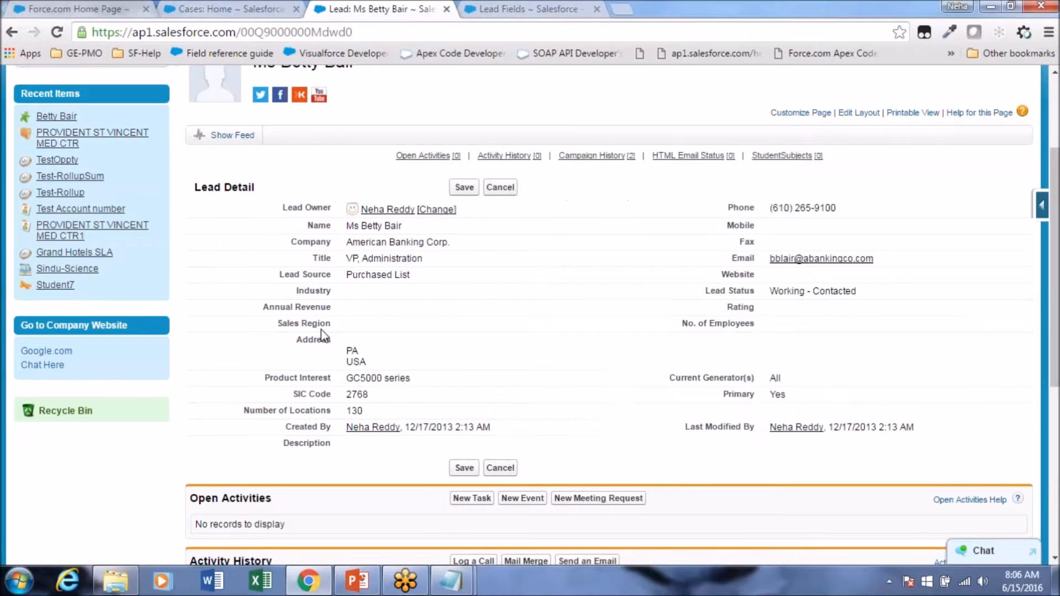
{"action": "scroll", "coordinate": [324, 337], "scroll_direction": "up", "scroll_amount": 3}
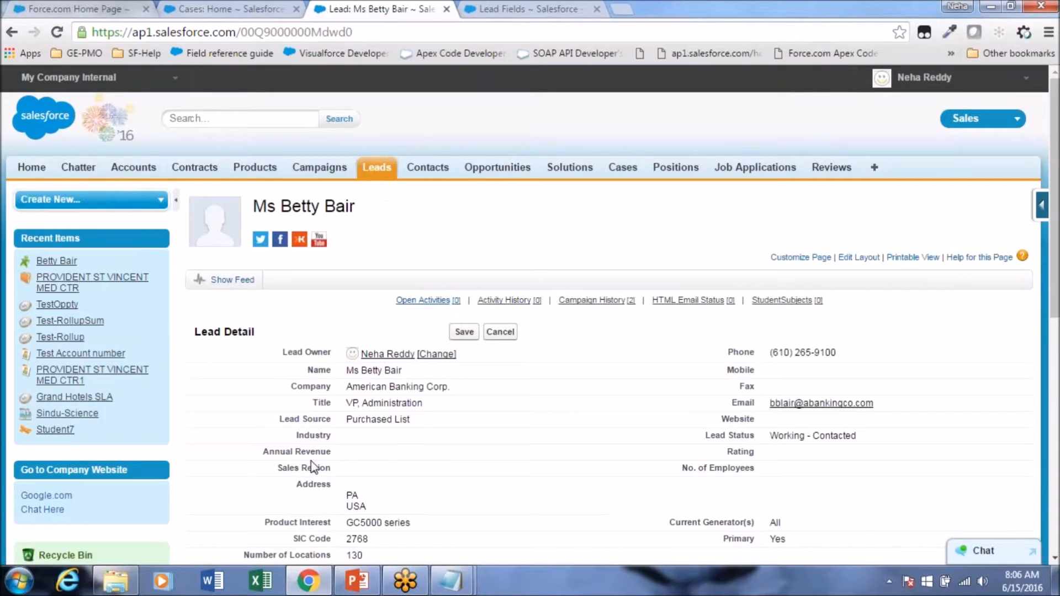
{"action": "scroll", "coordinate": [453, 365], "scroll_direction": "down", "scroll_amount": 1}
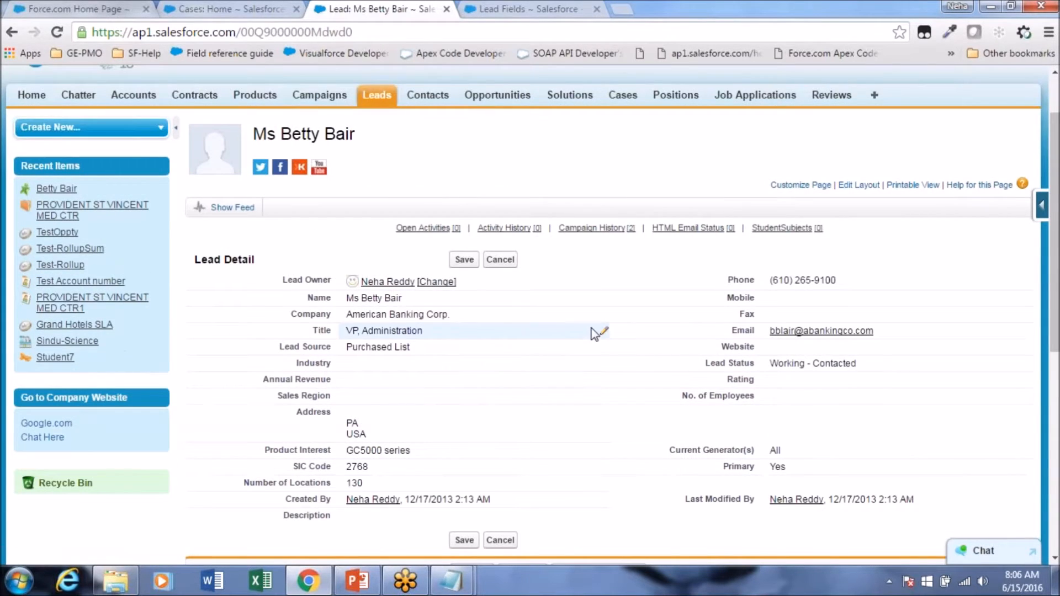
{"action": "double_click", "coordinate": [347, 404]}
{"action": "left_click", "coordinate": [378, 402]}
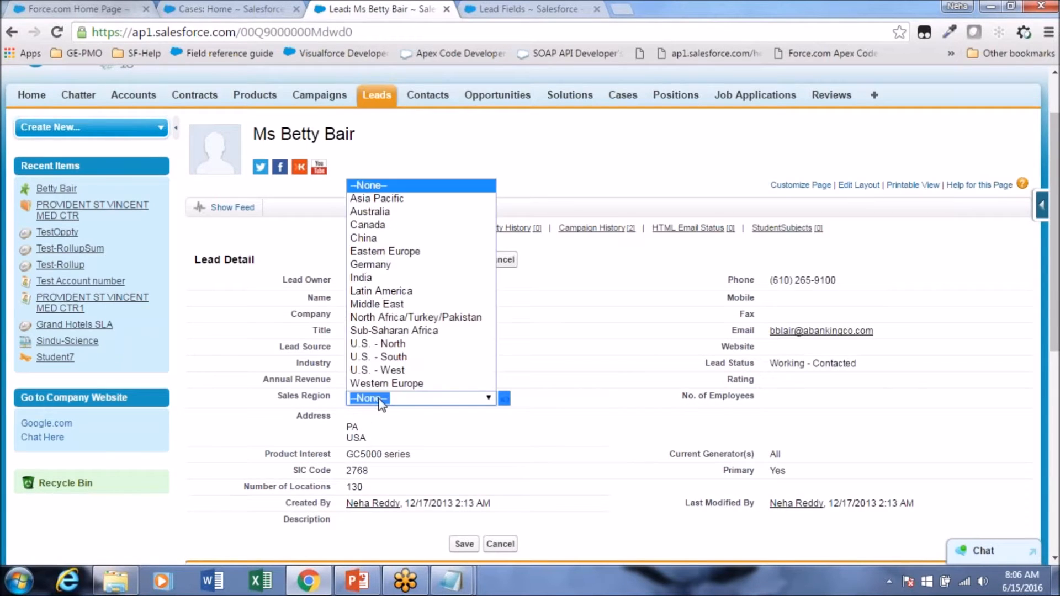
{"action": "left_click", "coordinate": [393, 345]}
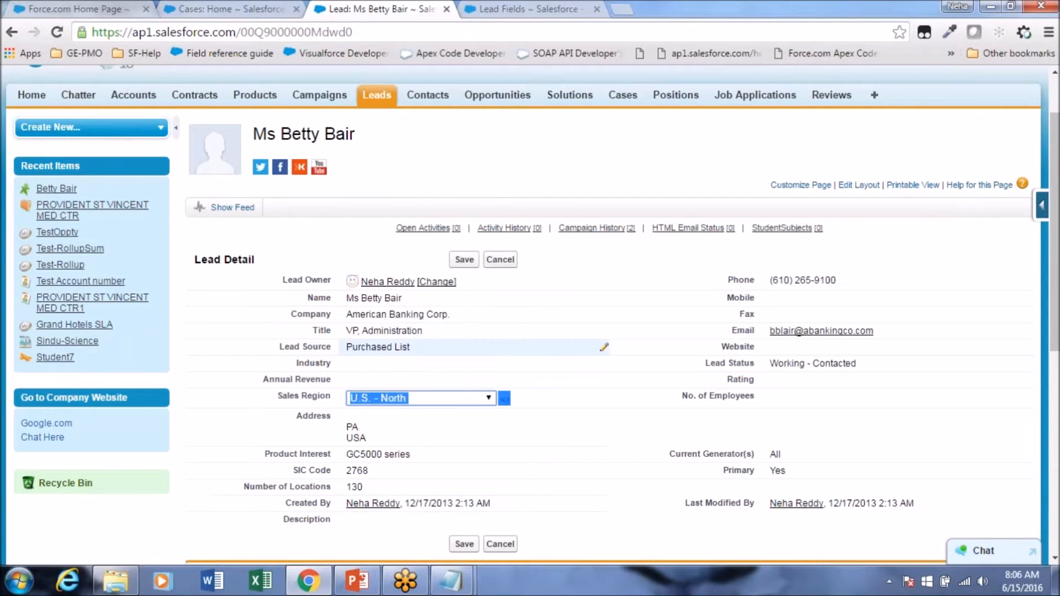
Step: Bring up the untitled Notepad formula draft and examine its U.S. - North condition and the Americas result line
{"action": "mouse_move", "coordinate": [450, 580]}
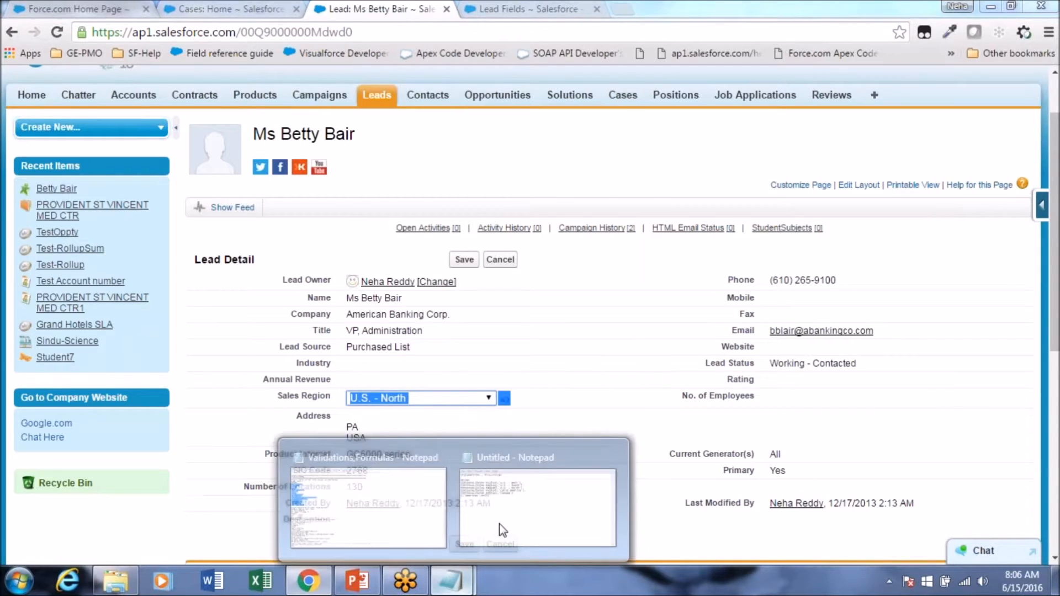
{"action": "left_click", "coordinate": [499, 523]}
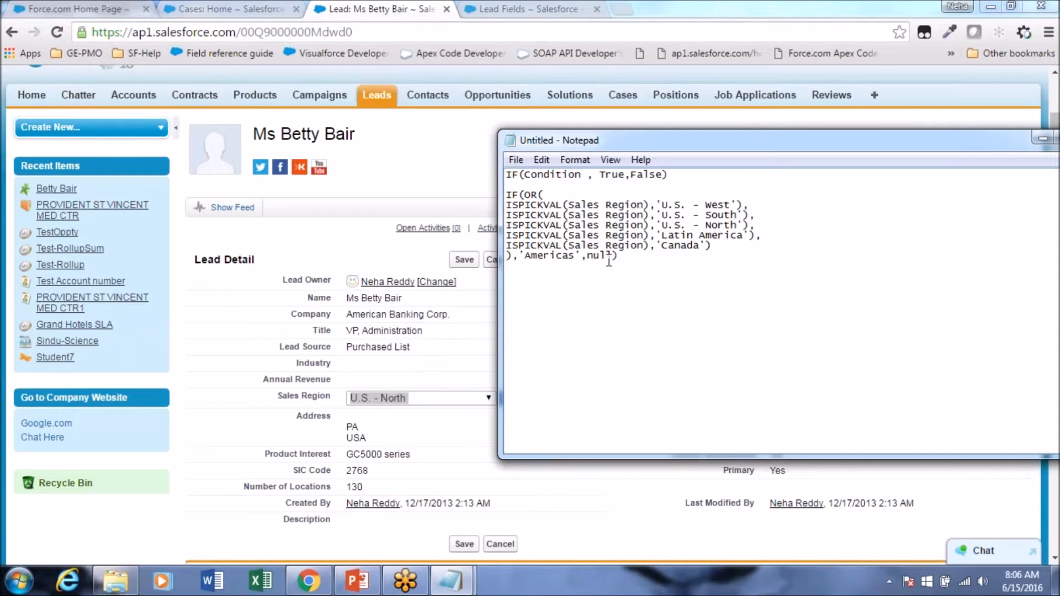
{"action": "left_click_drag", "start_coordinate": [693, 139], "coordinate": [721, 120]}
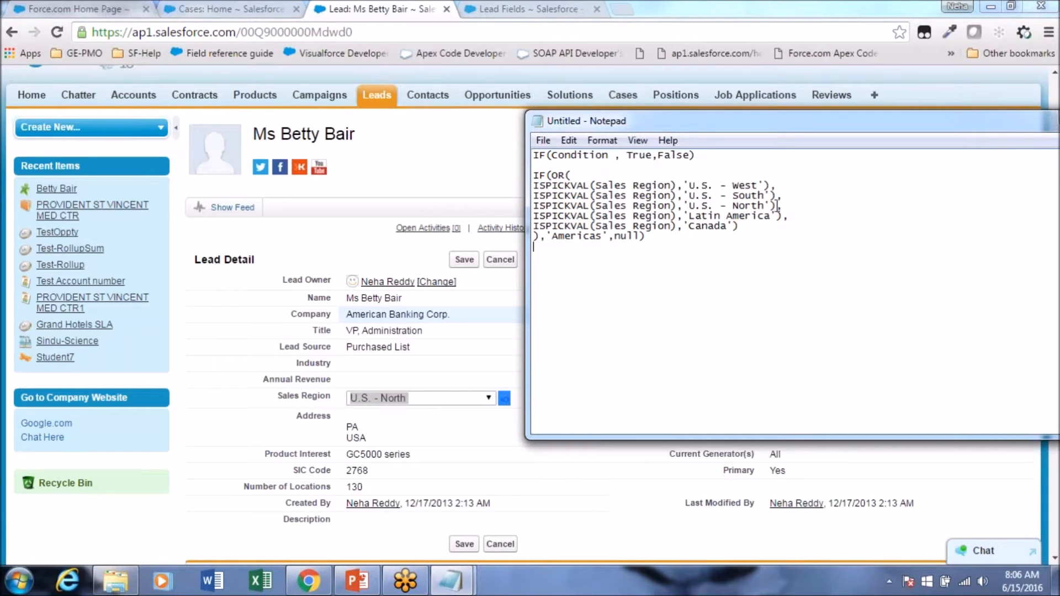
{"action": "left_click_drag", "start_coordinate": [790, 206], "coordinate": [513, 206]}
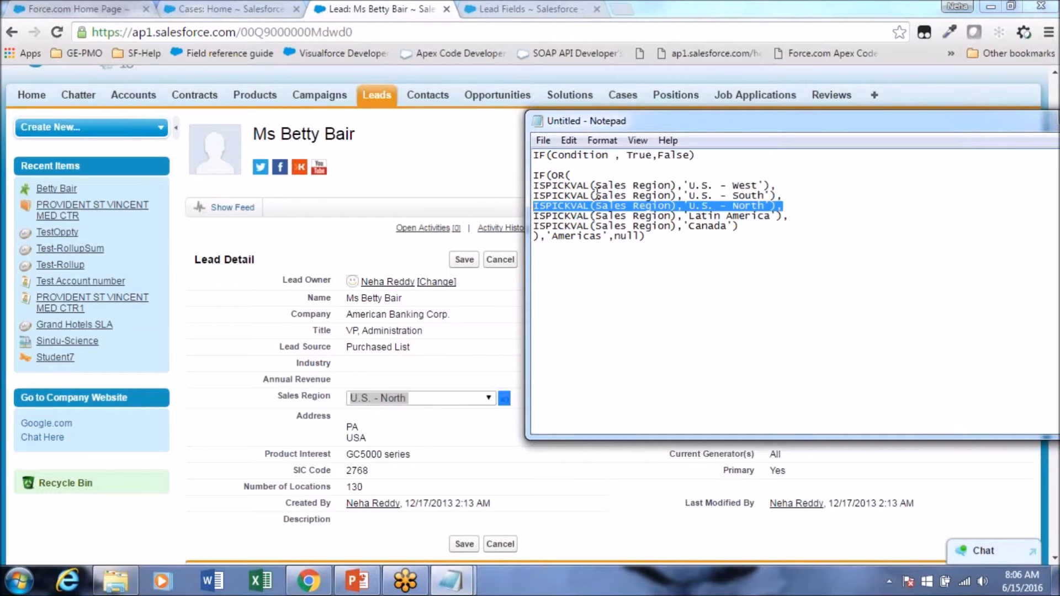
{"action": "double_click", "coordinate": [577, 236]}
{"action": "left_click", "coordinate": [578, 238]}
{"action": "double_click", "coordinate": [577, 237]}
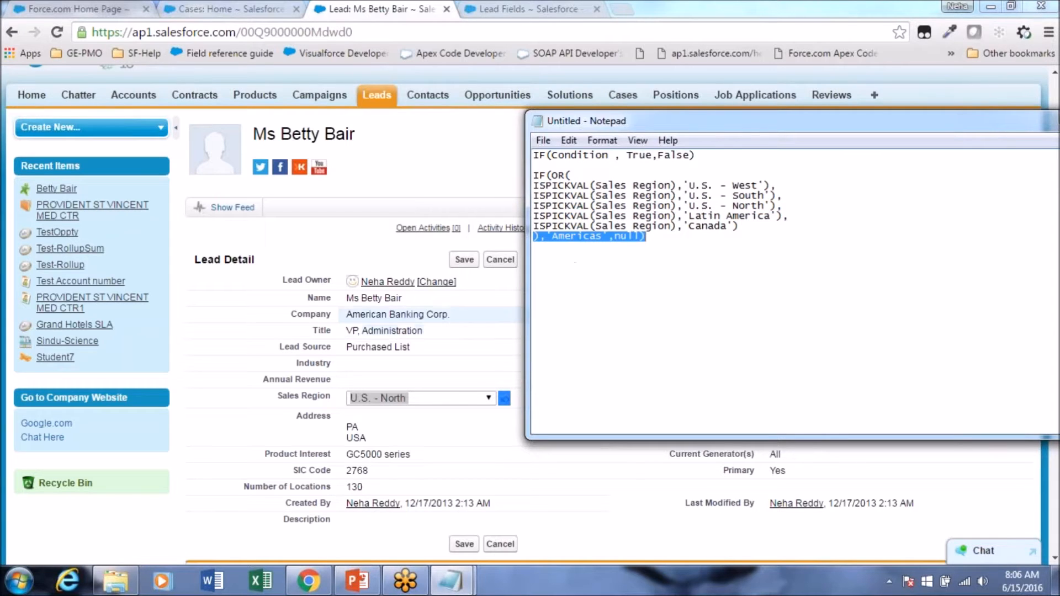
{"action": "left_click", "coordinate": [561, 300]}
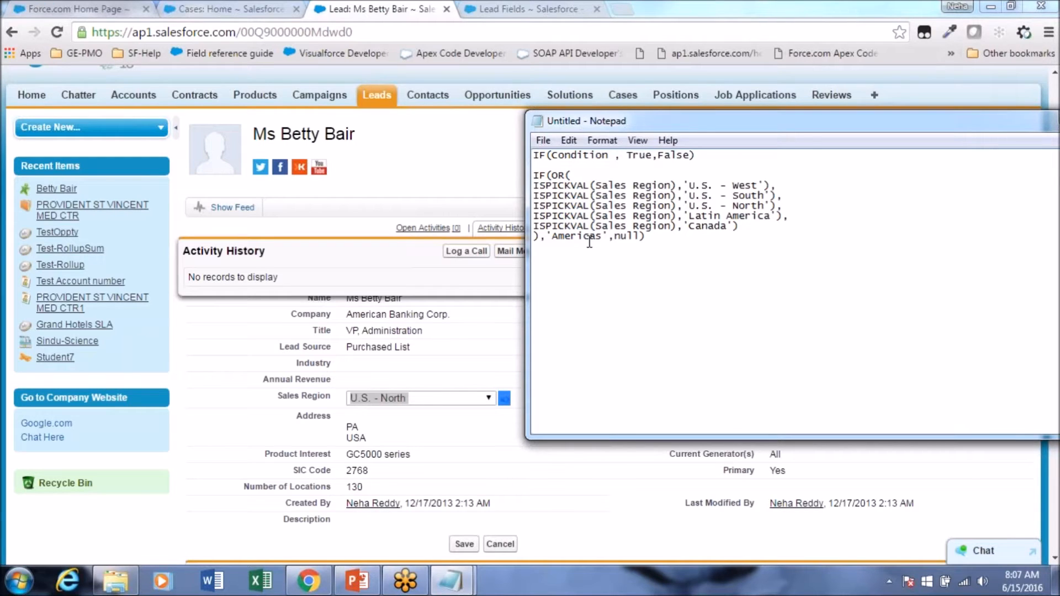
Step: From the Lead Fields page, start a new custom field of type Formula and continue to its output type
{"action": "left_click", "coordinate": [383, 377]}
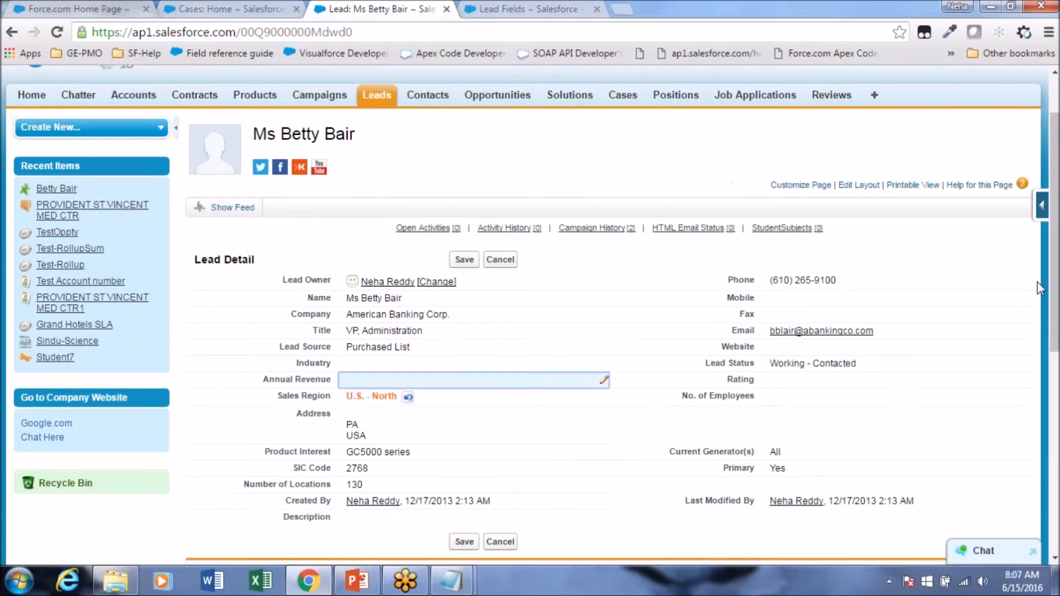
{"action": "left_click", "coordinate": [1043, 215]}
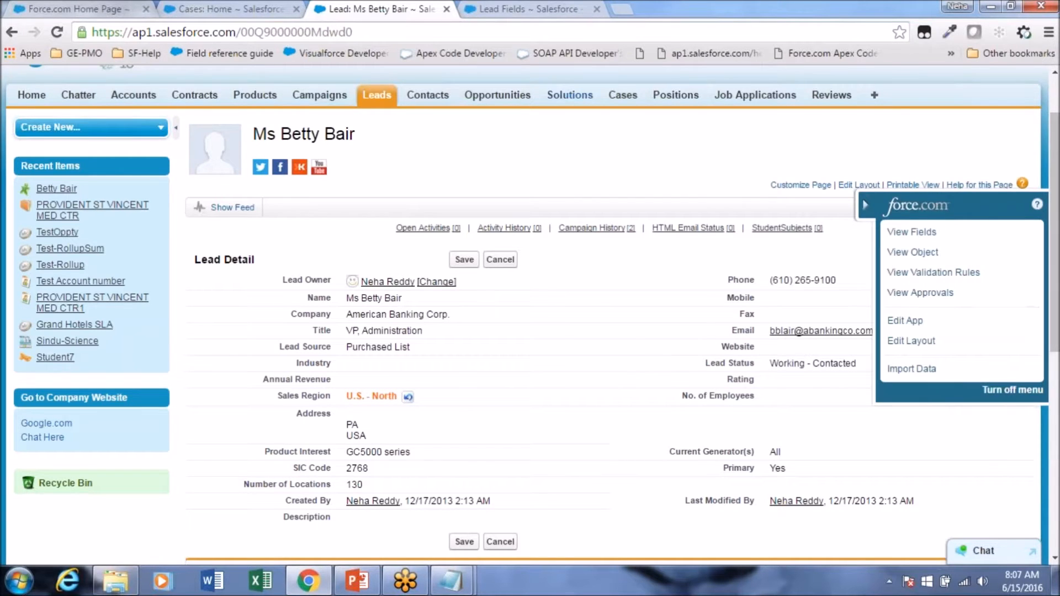
{"action": "left_click", "coordinate": [542, 8]}
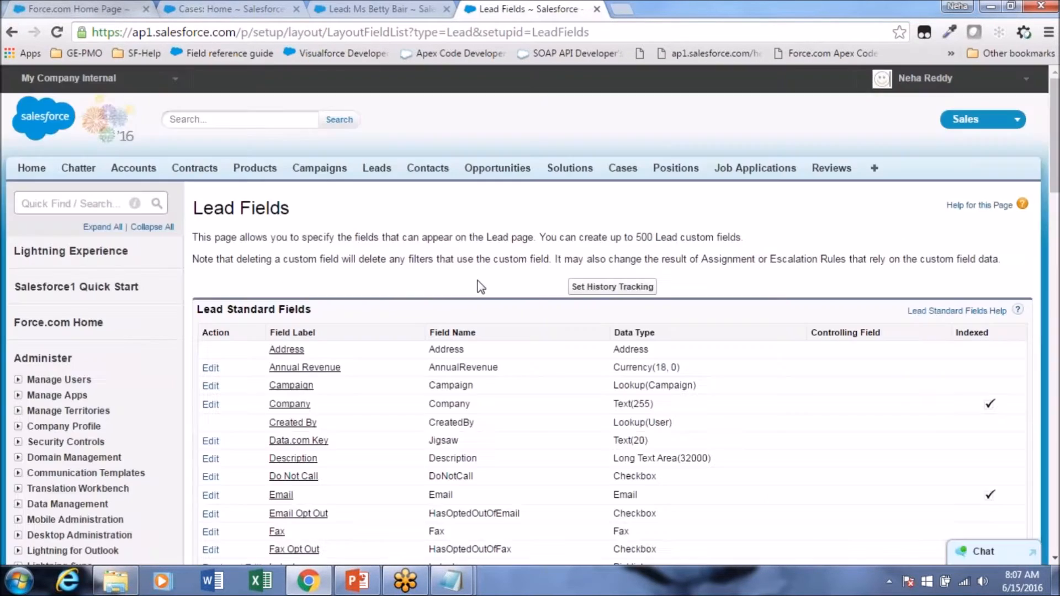
{"action": "scroll", "coordinate": [478, 281], "scroll_direction": "down", "scroll_amount": 9}
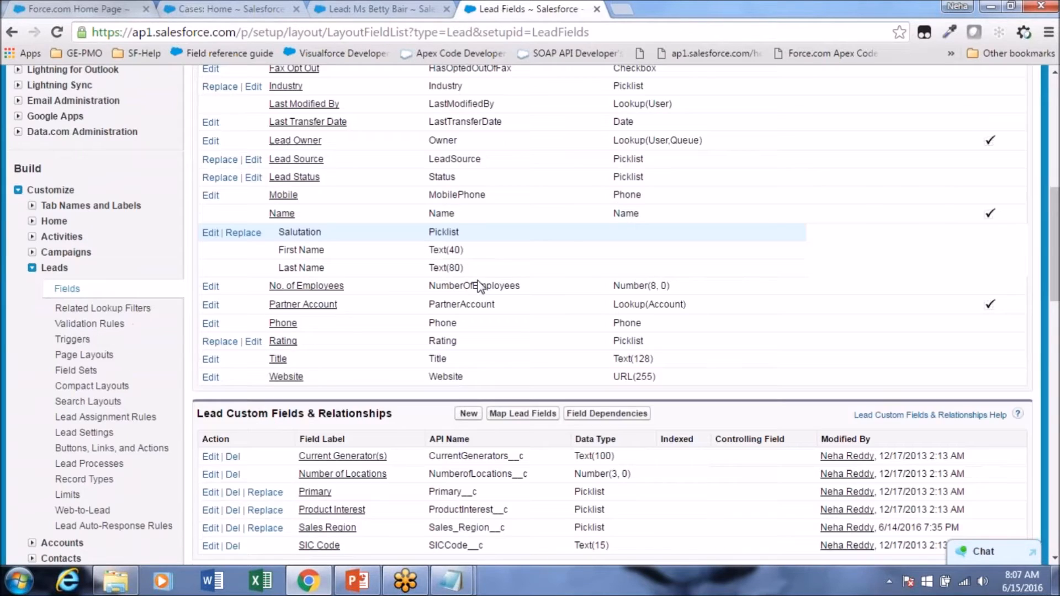
{"action": "scroll", "coordinate": [478, 285], "scroll_direction": "down", "scroll_amount": 10}
{"action": "scroll", "coordinate": [423, 303], "scroll_direction": "up", "scroll_amount": 3}
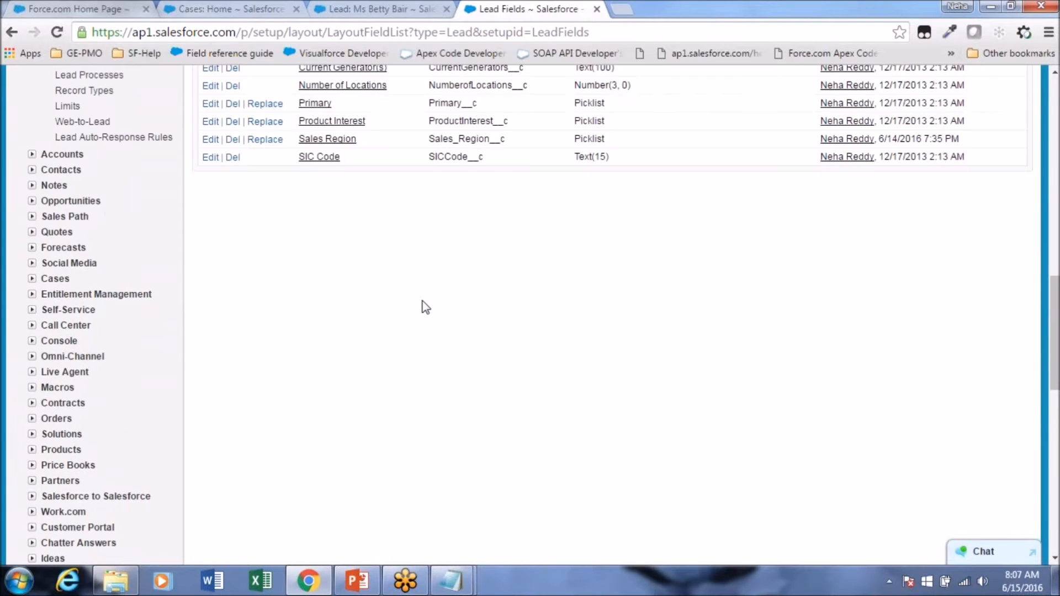
{"action": "scroll", "coordinate": [423, 304], "scroll_direction": "up", "scroll_amount": 3}
{"action": "left_click", "coordinate": [468, 170]}
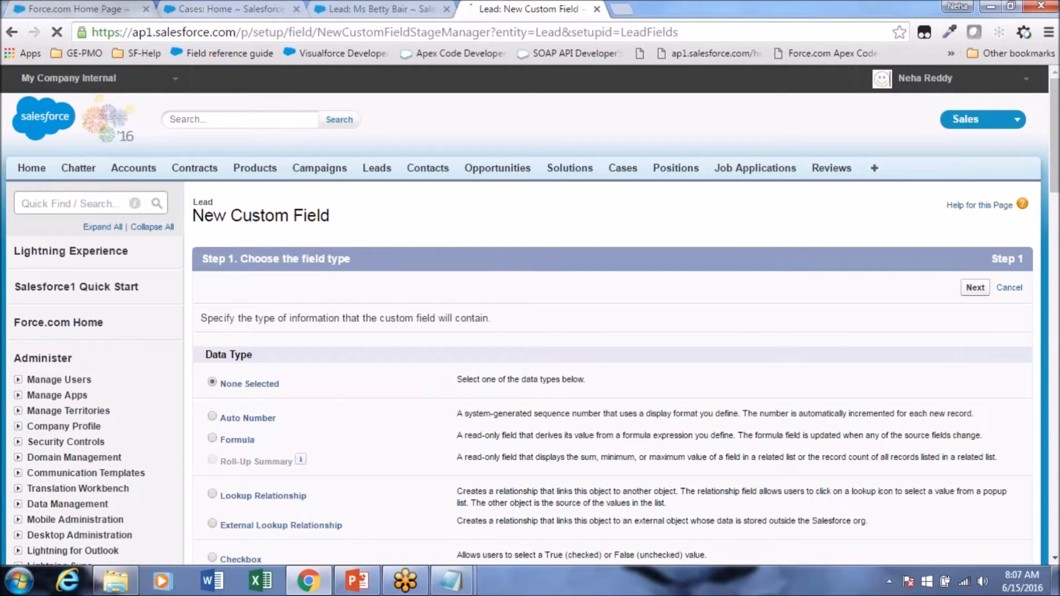
{"action": "scroll", "coordinate": [229, 414], "scroll_direction": "down", "scroll_amount": 2}
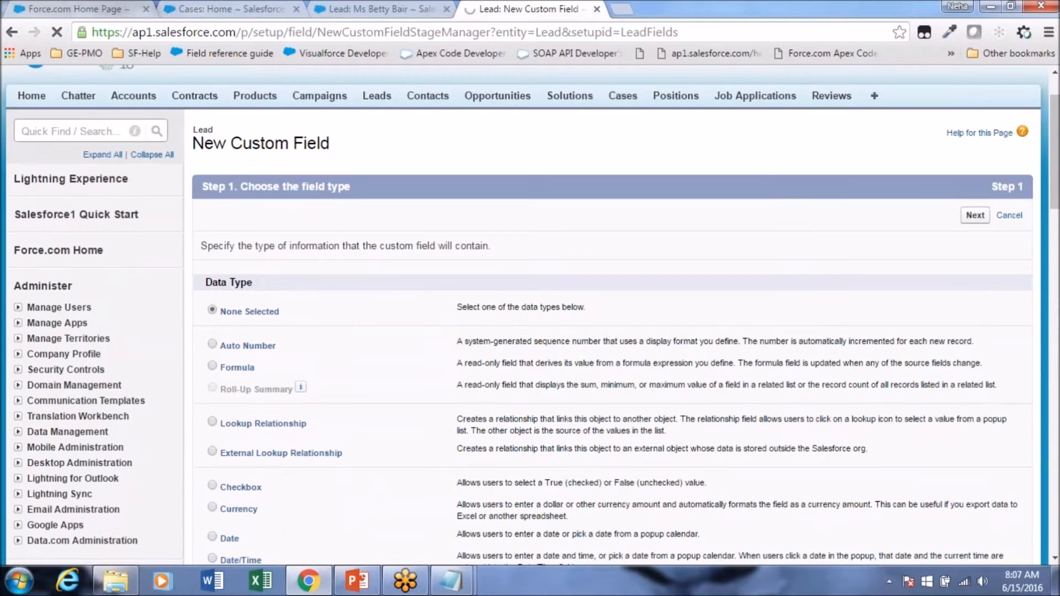
{"action": "left_click", "coordinate": [213, 367]}
{"action": "left_click", "coordinate": [975, 216]}
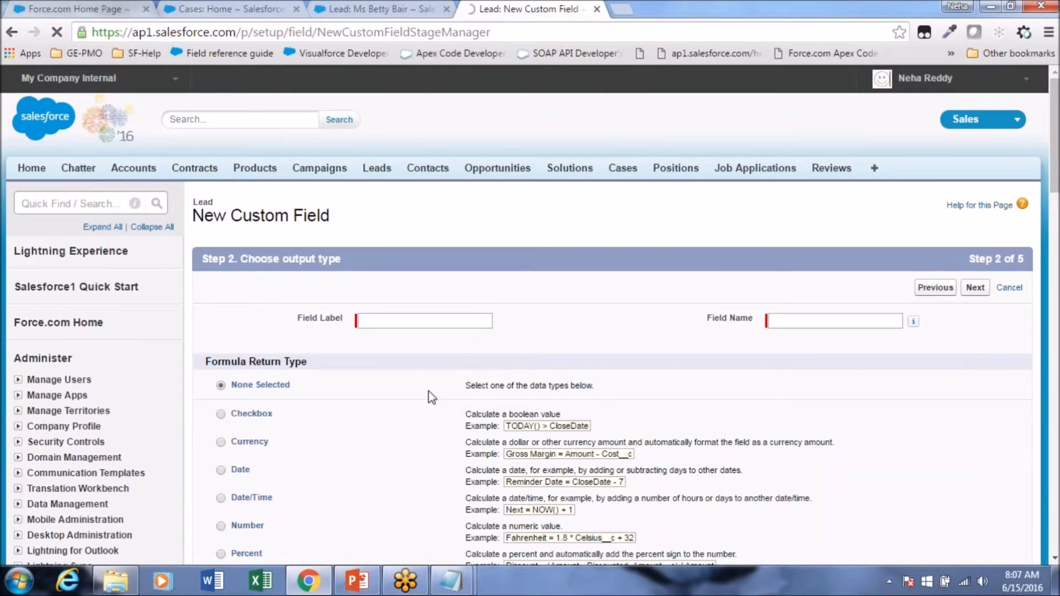
Step: Label the formula field Main Region, choose Text as its return type, and continue to formula entry
{"action": "mouse_move", "coordinate": [461, 583]}
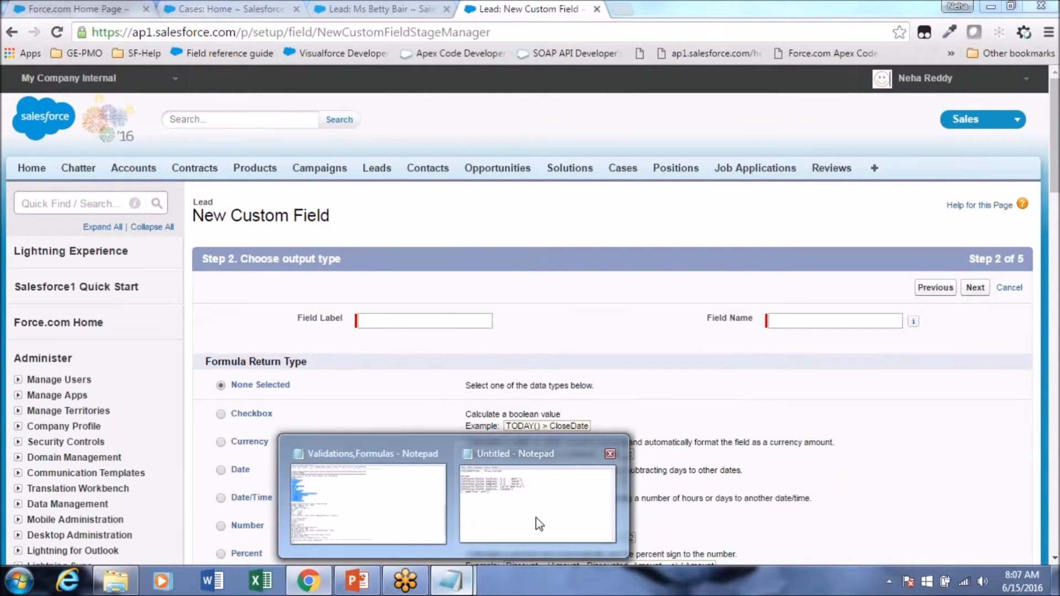
{"action": "left_click", "coordinate": [540, 524]}
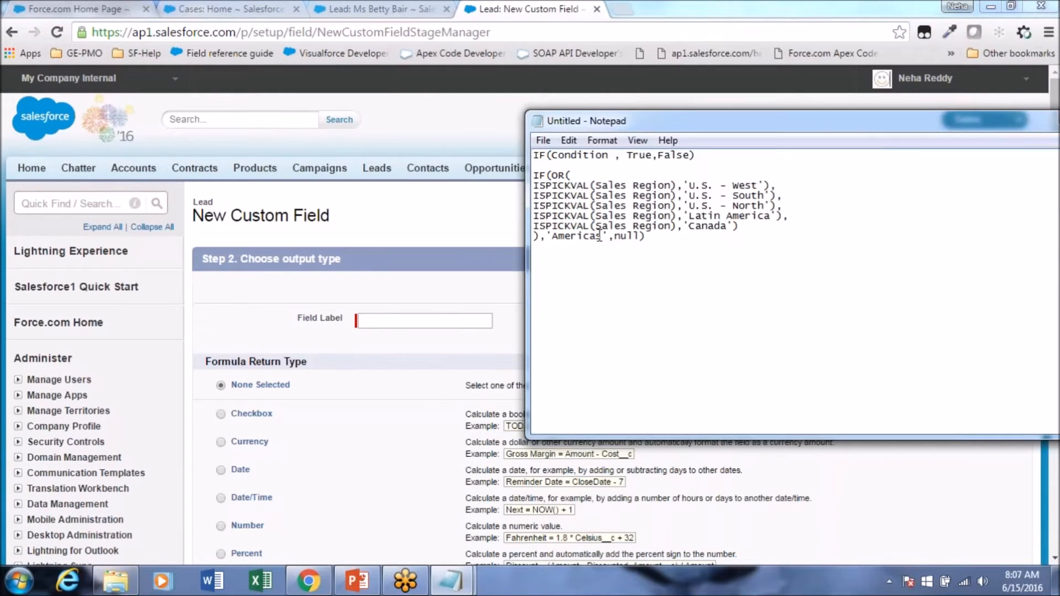
{"action": "double_click", "coordinate": [571, 237]}
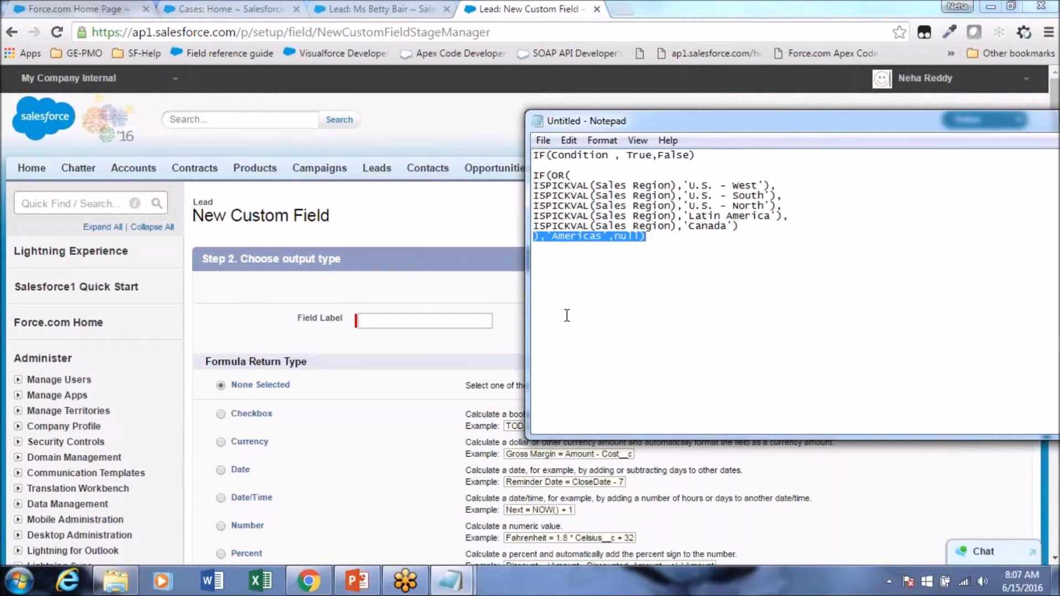
{"action": "left_click", "coordinate": [433, 320]}
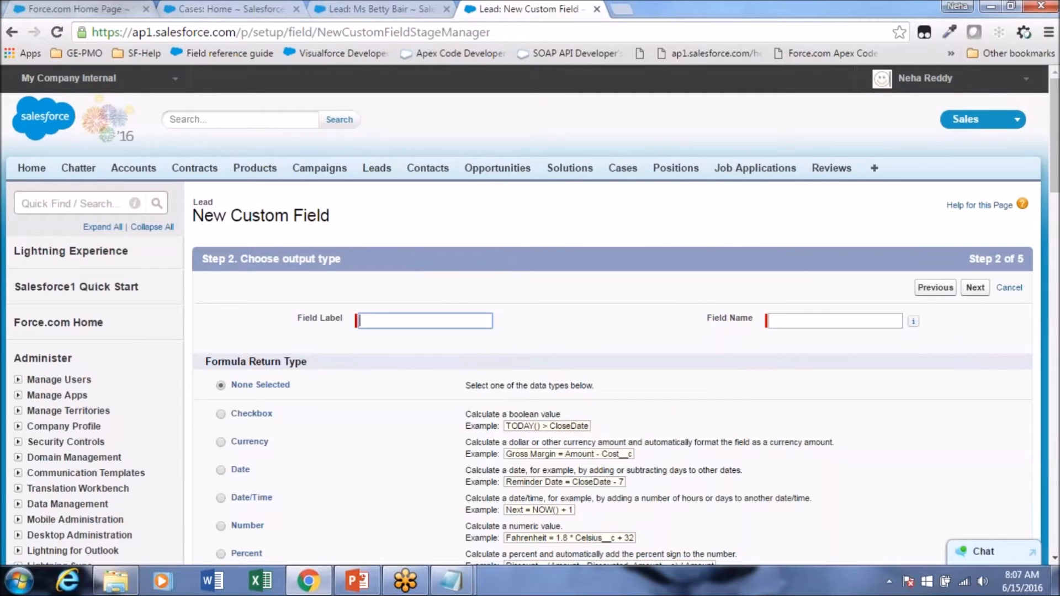
{"action": "type", "text": "Main Region"}
{"action": "left_click", "coordinate": [771, 330]}
{"action": "scroll", "coordinate": [504, 336], "scroll_direction": "down", "scroll_amount": 1}
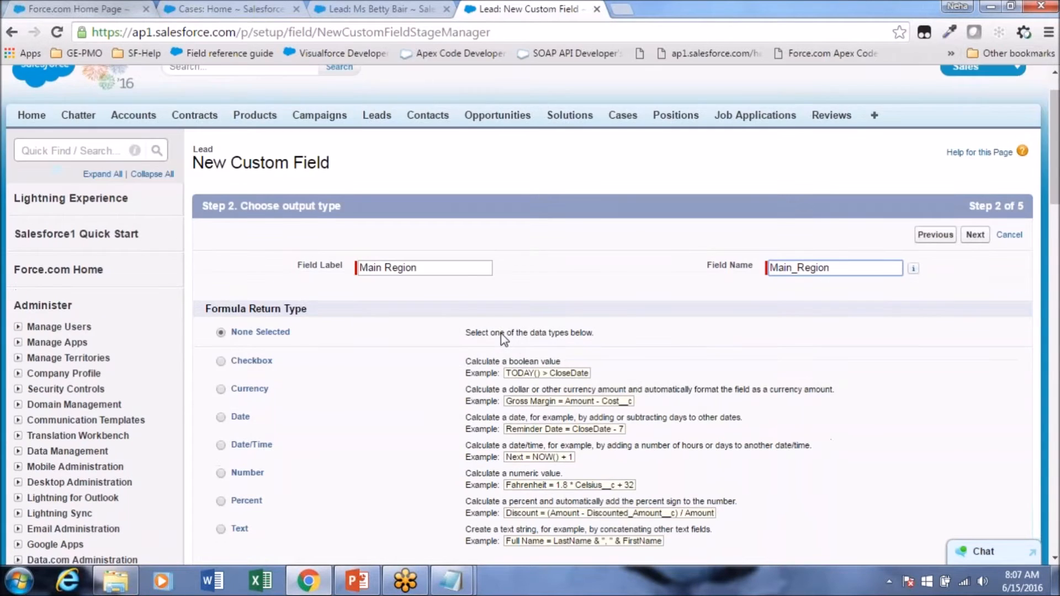
{"action": "scroll", "coordinate": [504, 338], "scroll_direction": "down", "scroll_amount": 3}
{"action": "left_click", "coordinate": [220, 364]}
{"action": "left_click", "coordinate": [975, 443]}
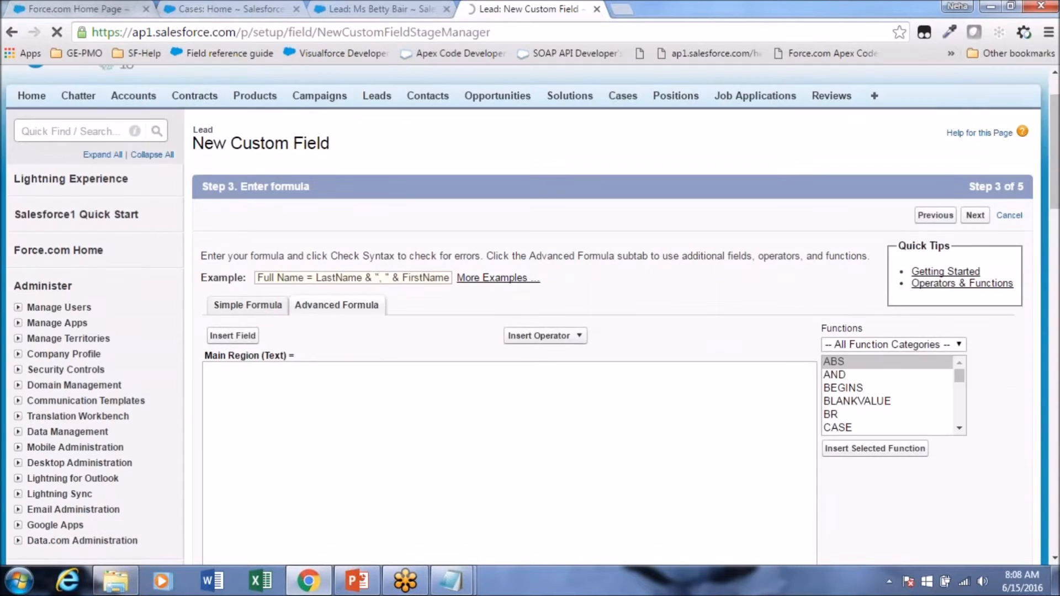
Step: Insert the IF function into the empty Main Region formula
{"action": "left_click", "coordinate": [330, 398]}
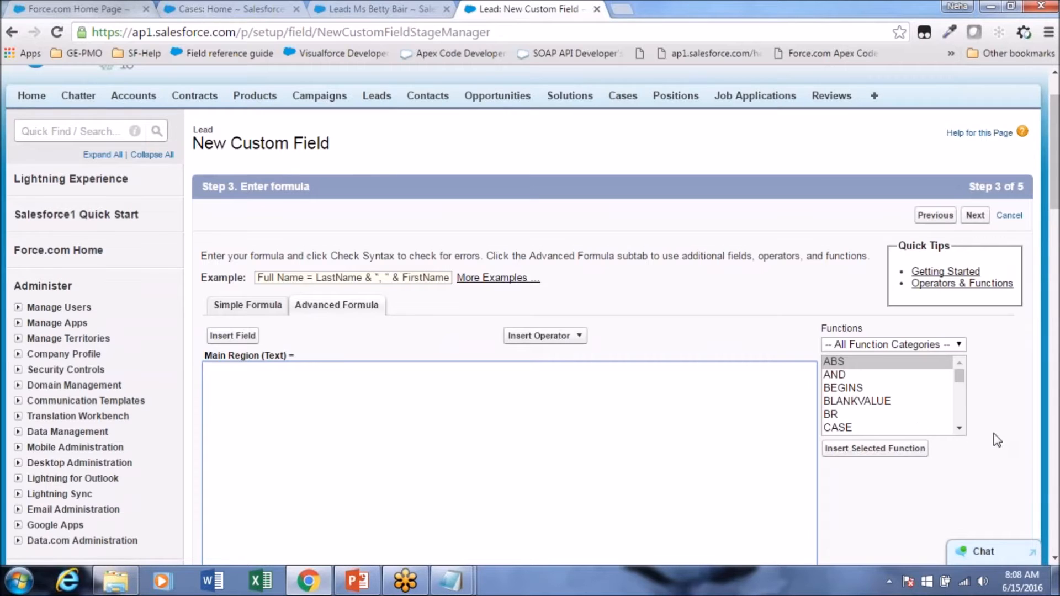
{"action": "left_click_drag", "start_coordinate": [960, 428], "coordinate": [960, 428]}
{"action": "double_click", "coordinate": [845, 395]}
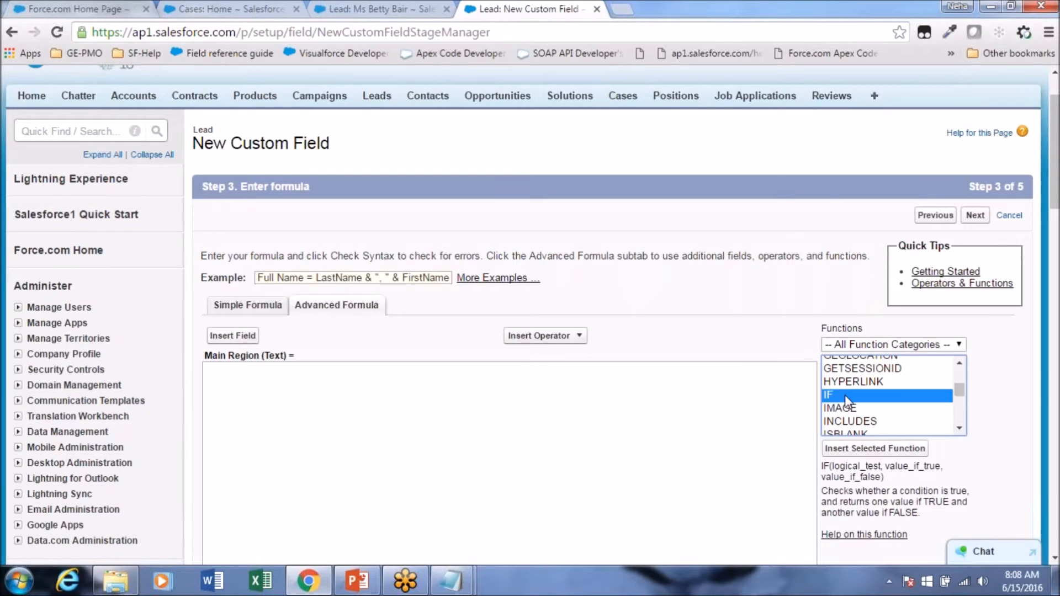
Step: Examine the logical_test, value_if_true and value_if_false arguments of the inserted IF function
{"action": "double_click", "coordinate": [299, 373]}
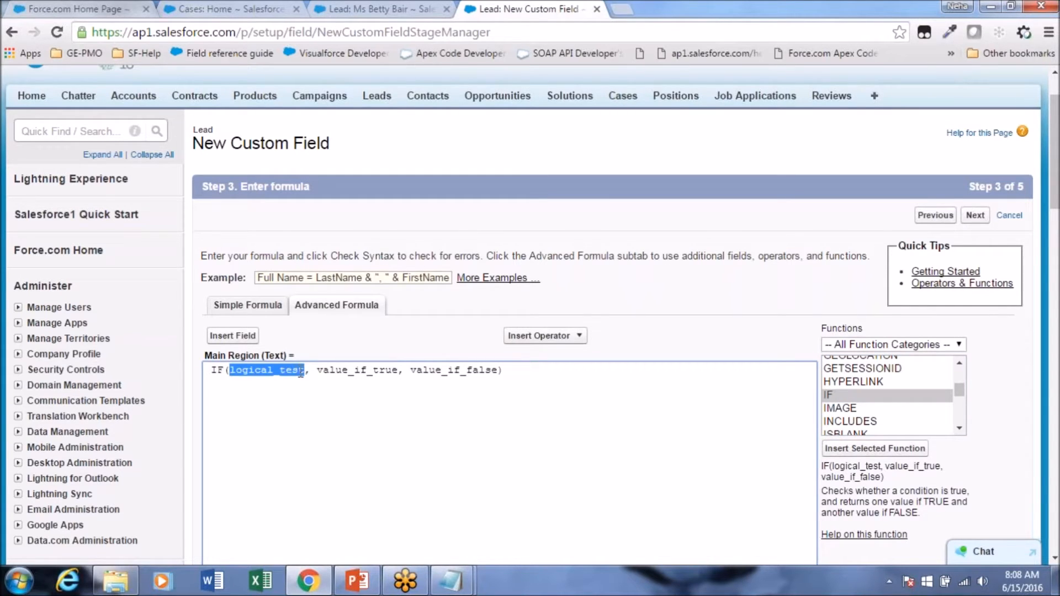
{"action": "double_click", "coordinate": [356, 371]}
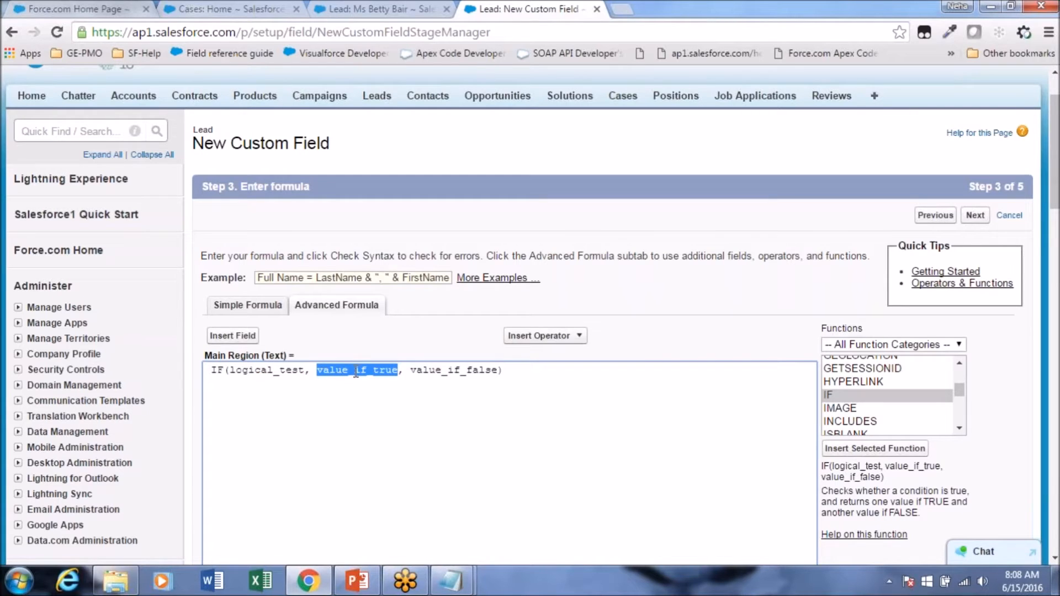
{"action": "double_click", "coordinate": [450, 372]}
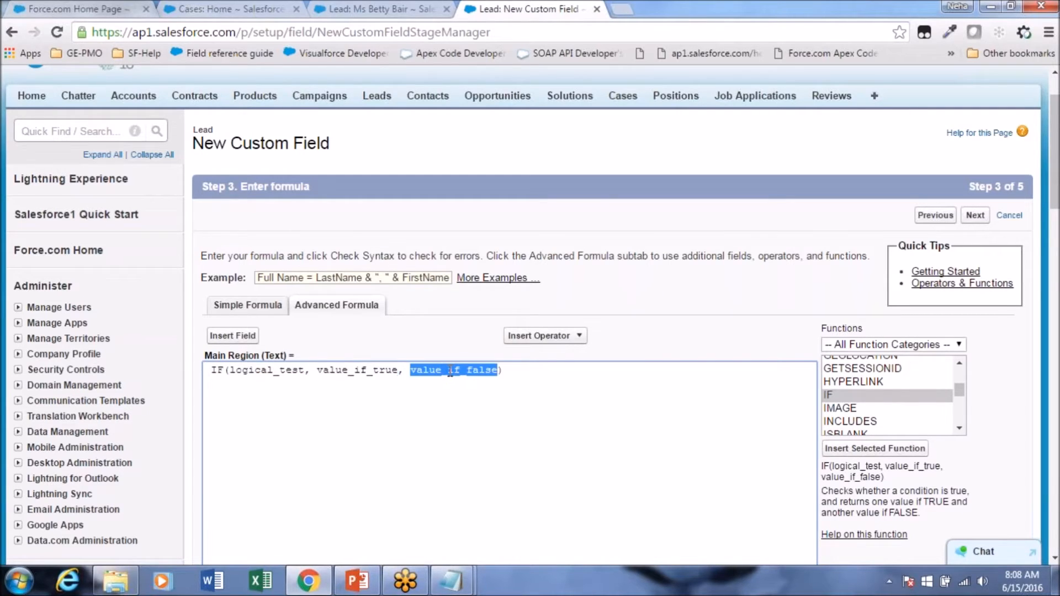
{"action": "double_click", "coordinate": [354, 370]}
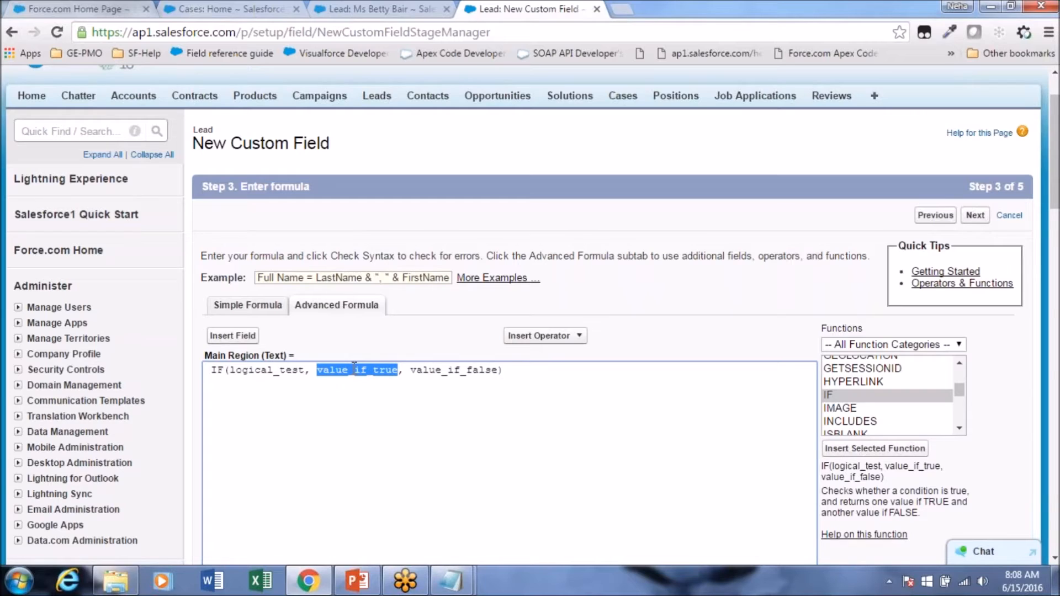
{"action": "double_click", "coordinate": [454, 371]}
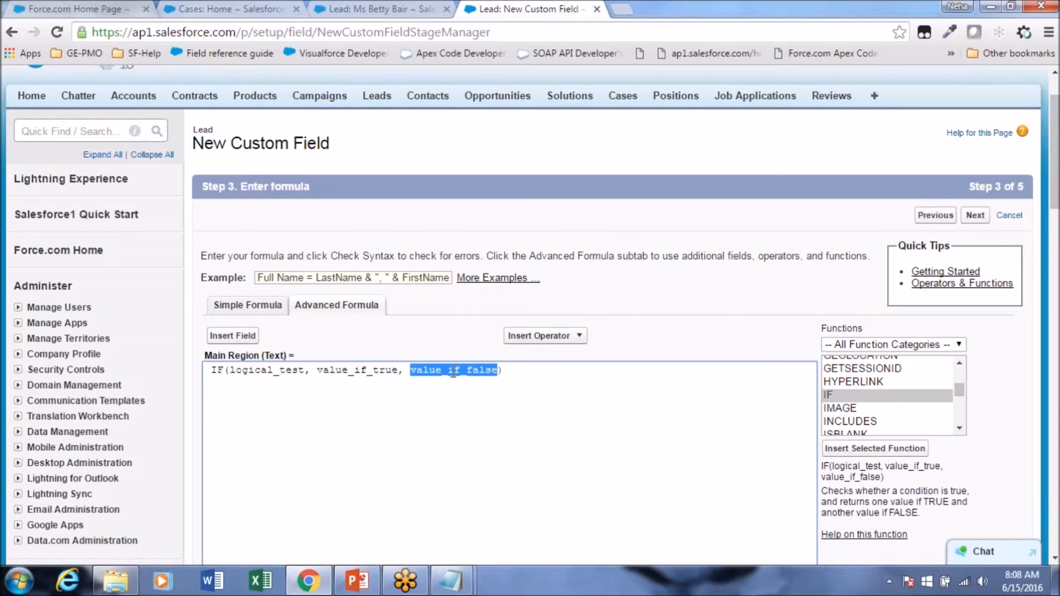
Step: Replace the logical_test placeholder in the IF formula with the ISPICKVAL function
{"action": "left_click", "coordinate": [257, 368]}
{"action": "double_click", "coordinate": [258, 369]}
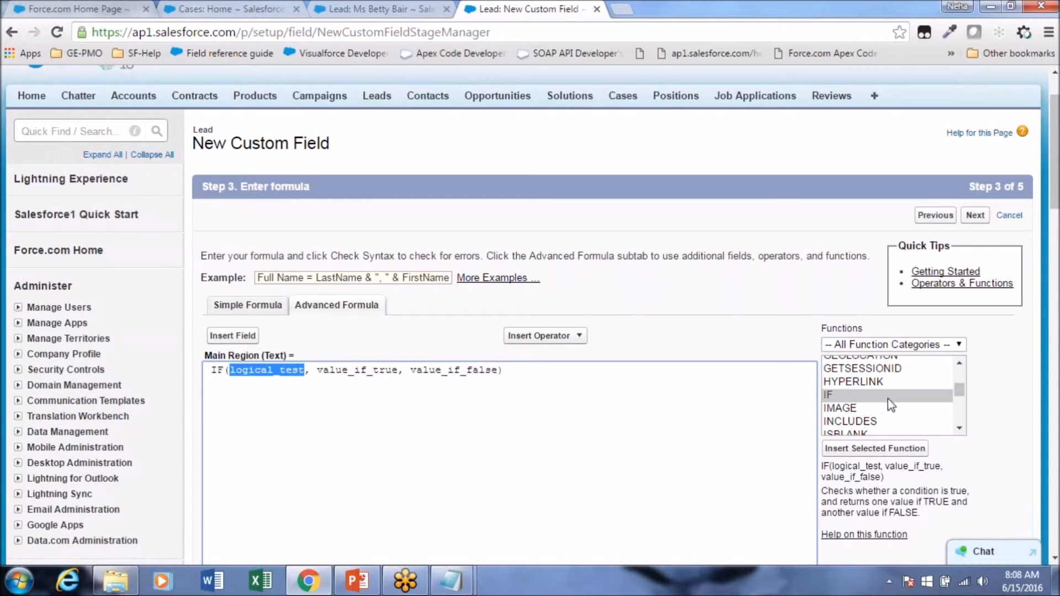
{"action": "left_click", "coordinate": [961, 428]}
{"action": "left_click", "coordinate": [960, 428]}
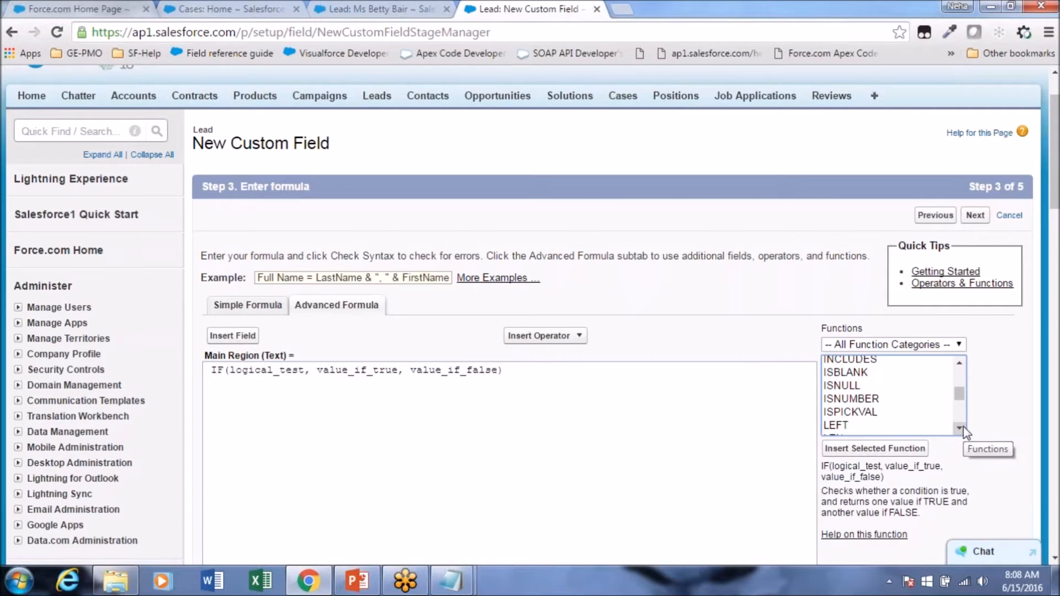
{"action": "left_click", "coordinate": [854, 415]}
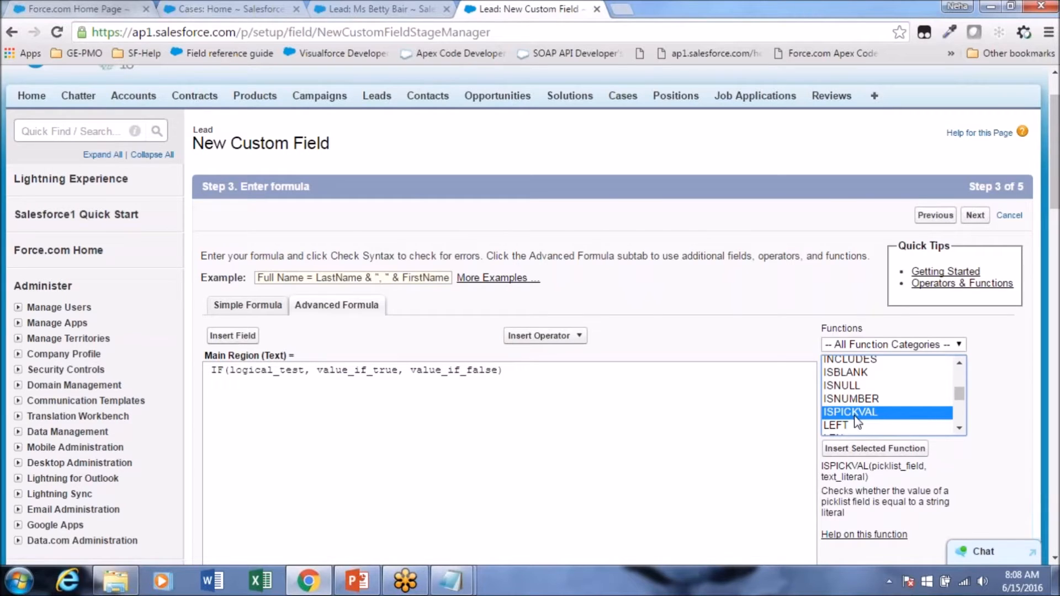
{"action": "double_click", "coordinate": [855, 417]}
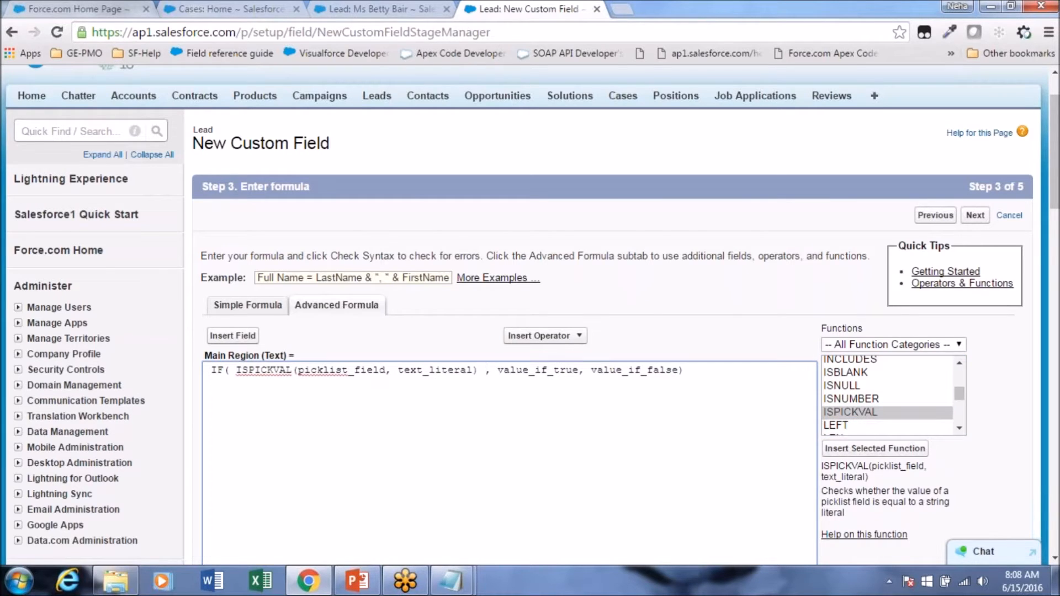
Step: Examine the ISPICKVAL function's picklist_field and text_literal arguments against the Sales Region value on the open lead record
{"action": "double_click", "coordinate": [261, 374]}
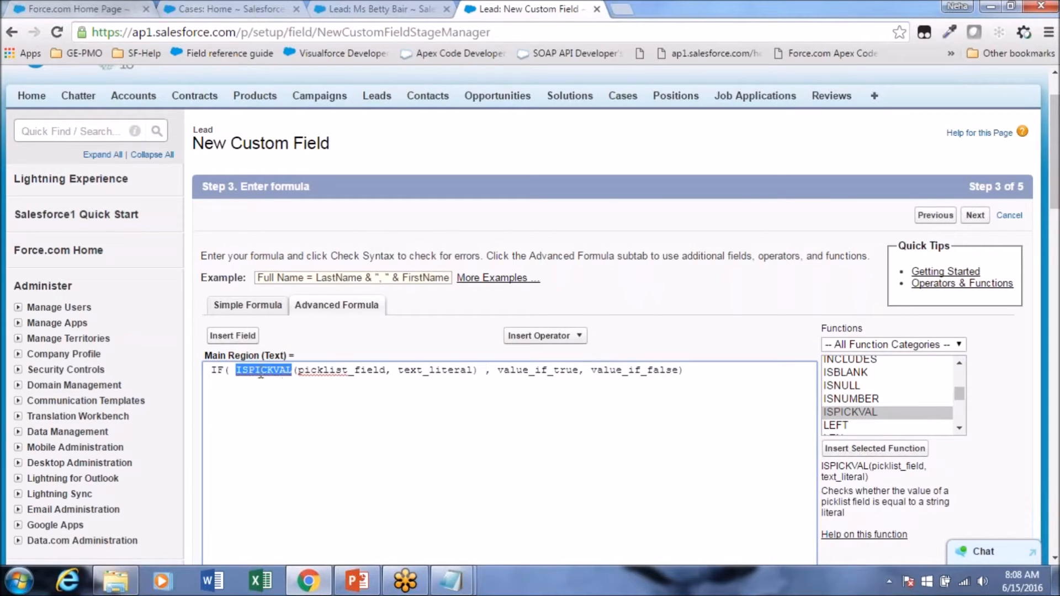
{"action": "double_click", "coordinate": [341, 371]}
{"action": "double_click", "coordinate": [427, 371]}
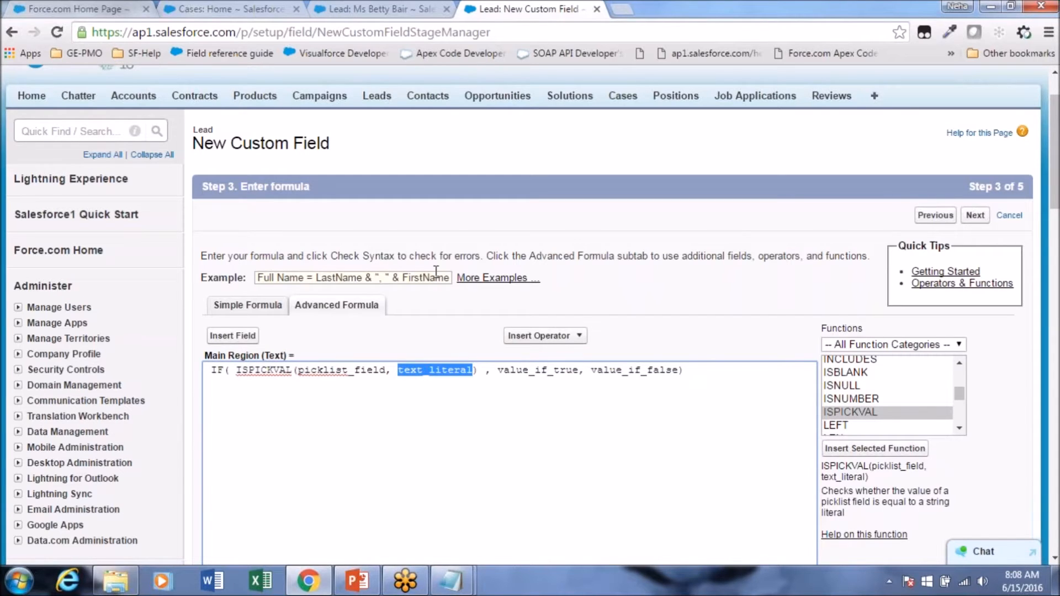
{"action": "left_click", "coordinate": [378, 9]}
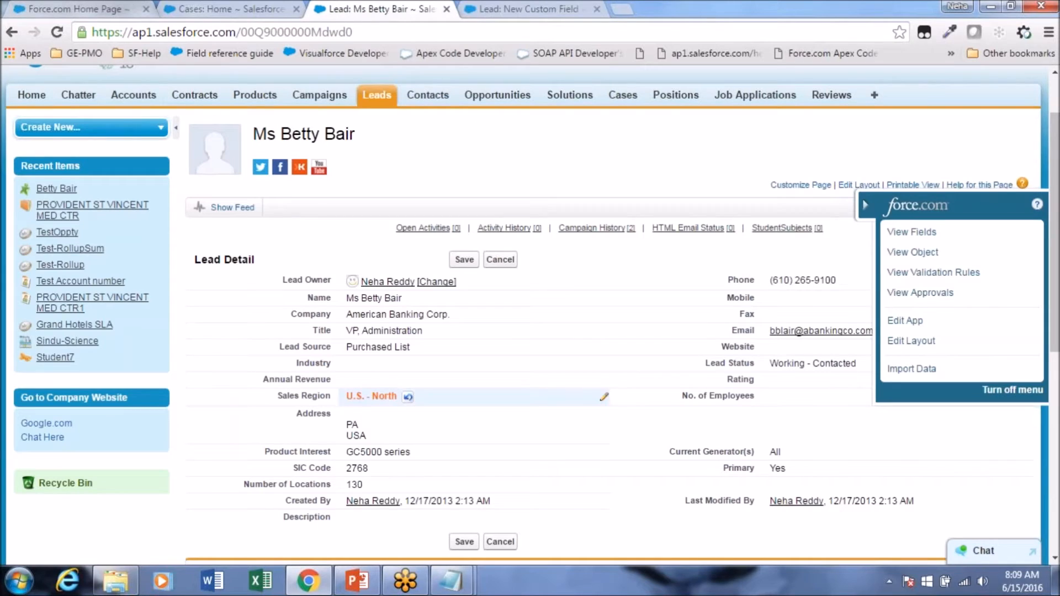
{"action": "double_click", "coordinate": [354, 397]}
{"action": "left_click_drag", "start_coordinate": [354, 397], "coordinate": [399, 395]}
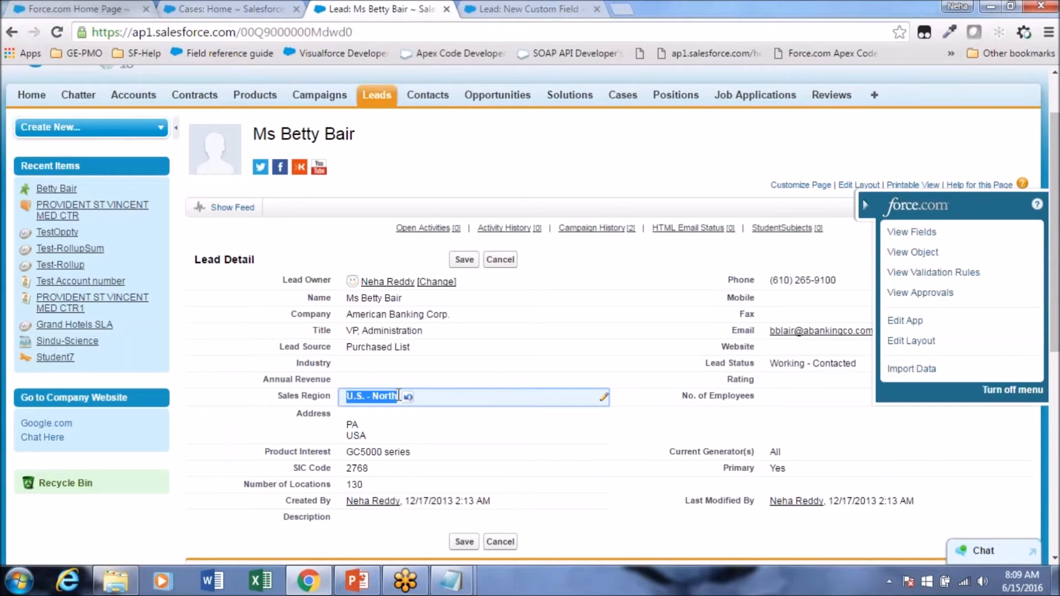
{"action": "left_click", "coordinate": [491, 9]}
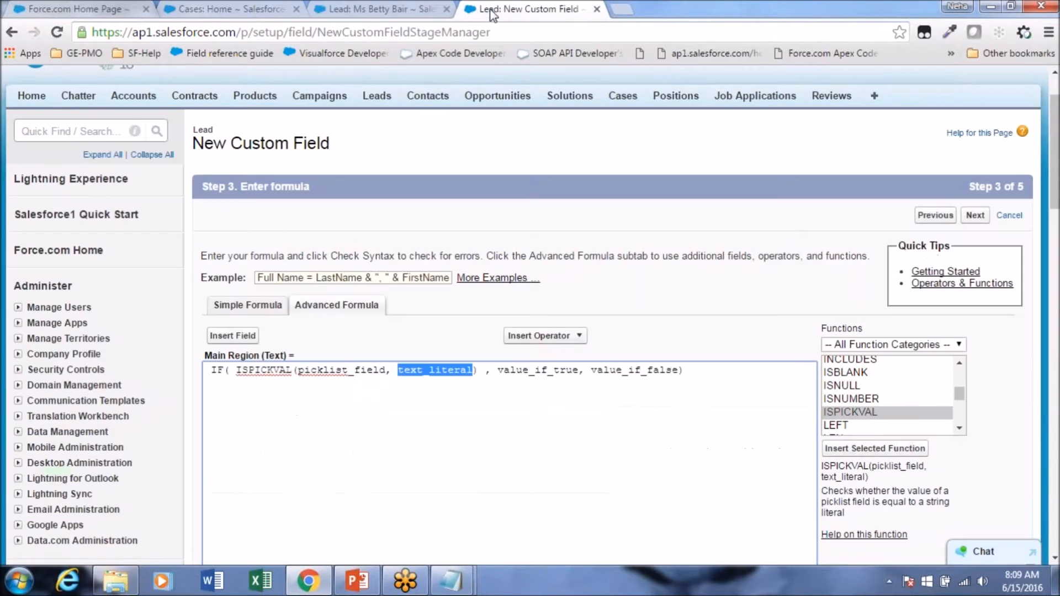
Step: Replace the picklist_field placeholder with the Lead object's Sales Region field
{"action": "double_click", "coordinate": [340, 371]}
{"action": "left_click", "coordinate": [239, 336]}
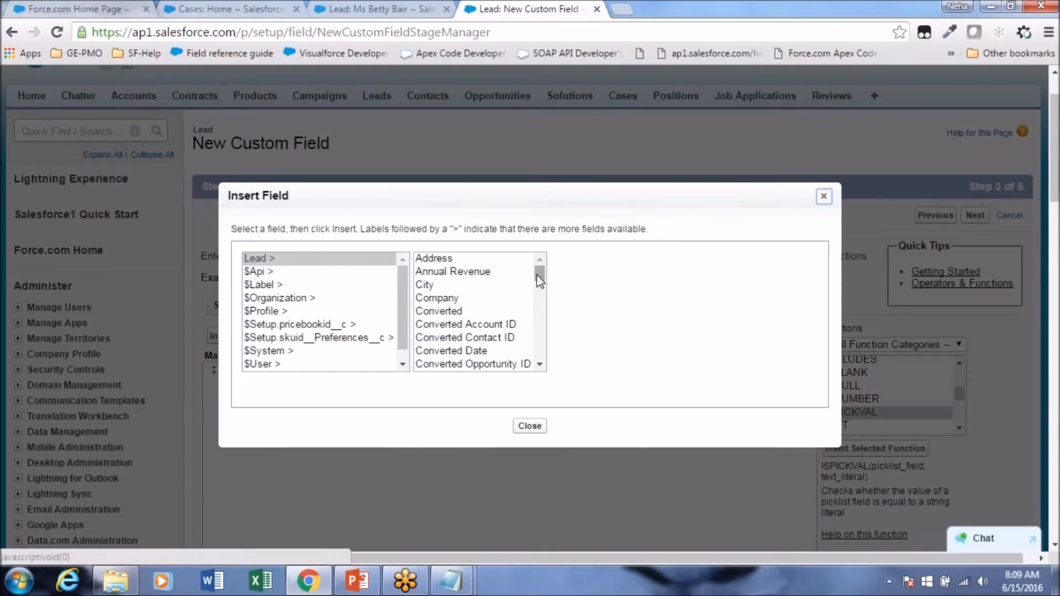
{"action": "left_click_drag", "start_coordinate": [537, 275], "coordinate": [551, 344]}
{"action": "left_click", "coordinate": [472, 328]}
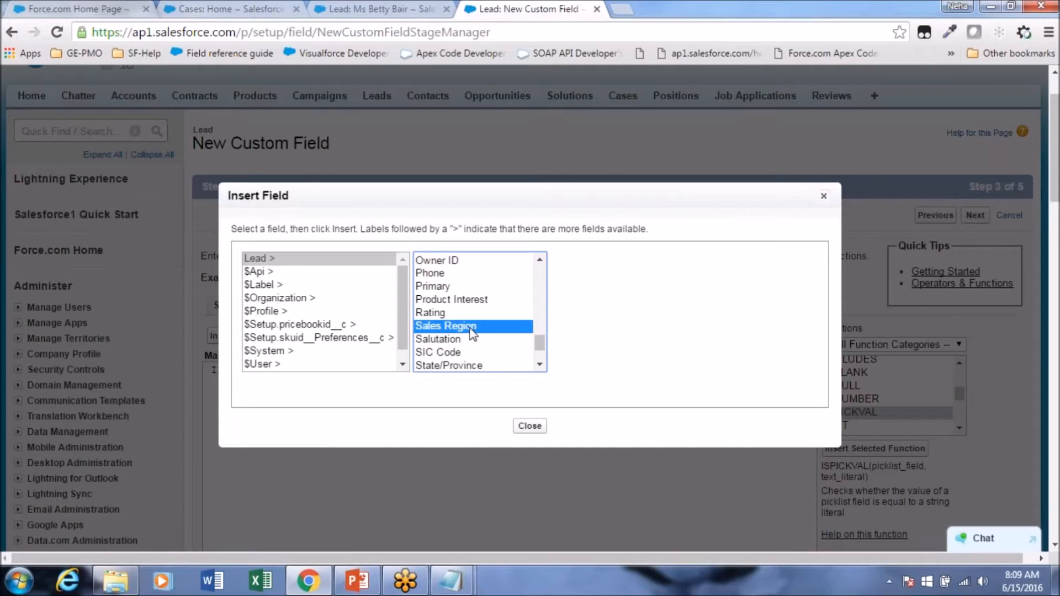
{"action": "left_click", "coordinate": [613, 341]}
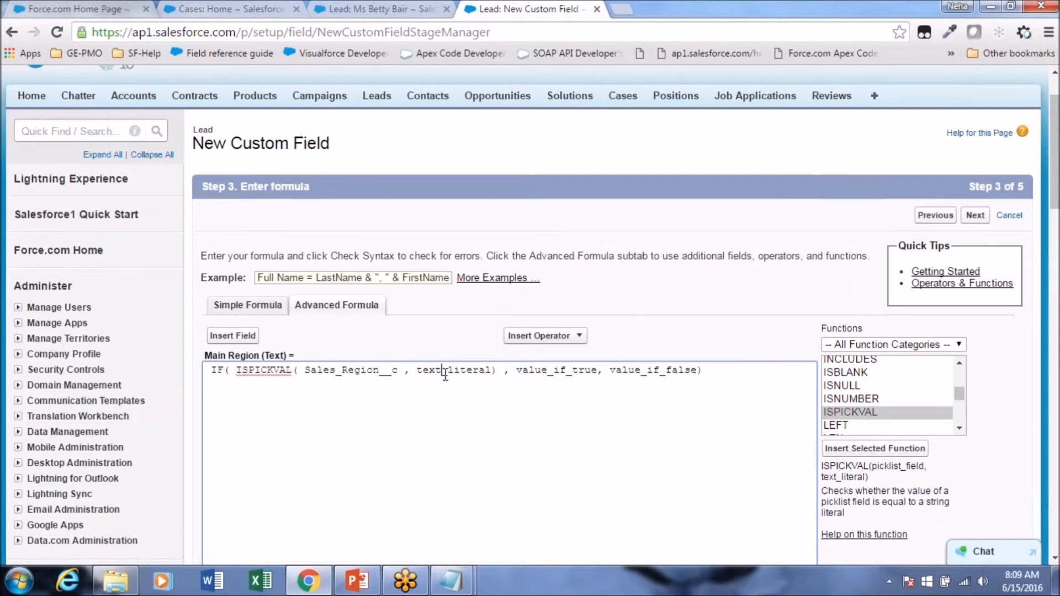
Step: Open the Lead fields list in a separate browser tab beside the lead record, and return to the Main Region formula
{"action": "double_click", "coordinate": [445, 371]}
{"action": "left_click", "coordinate": [382, 12]}
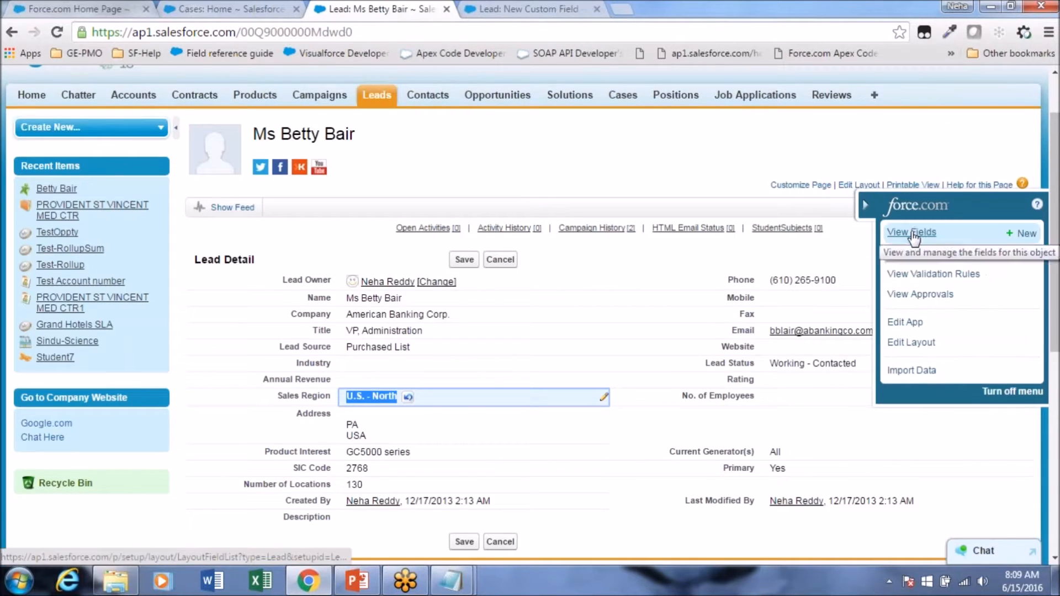
{"action": "right_click", "coordinate": [914, 235]}
{"action": "left_click", "coordinate": [900, 239]}
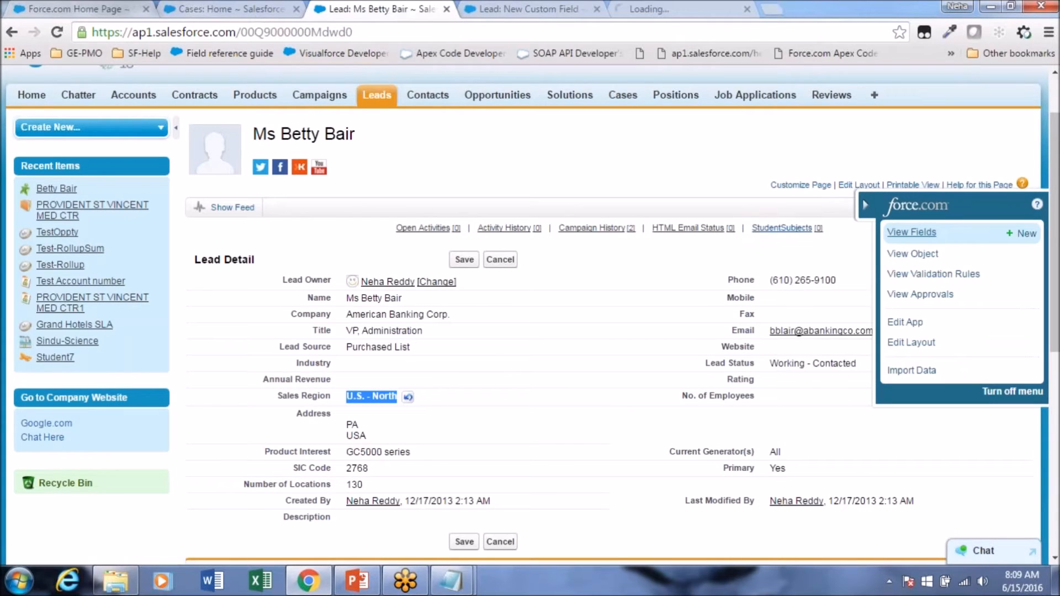
{"action": "left_click_drag", "start_coordinate": [667, 8], "coordinate": [516, 7]}
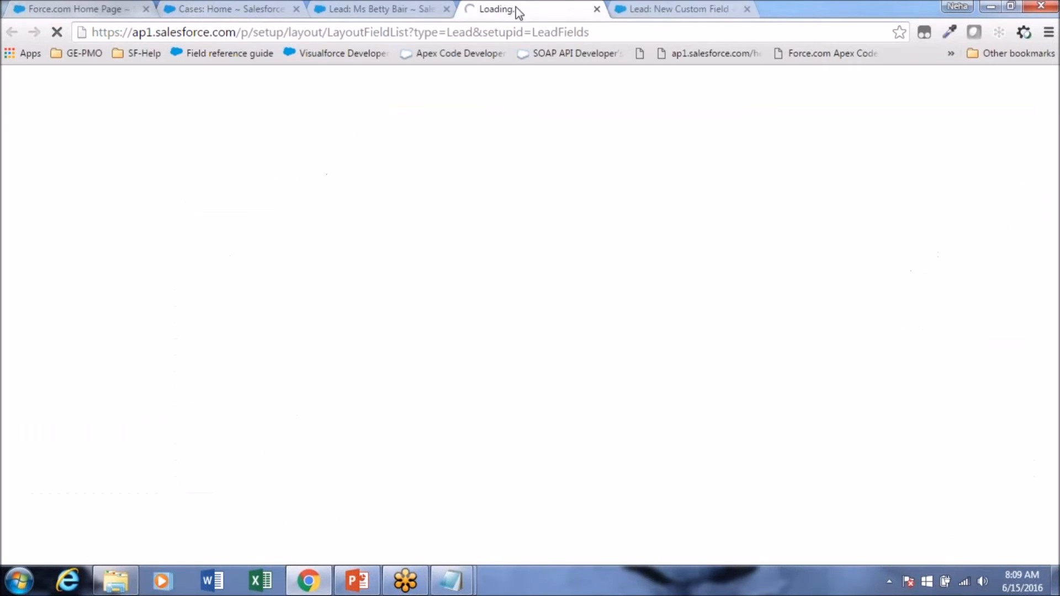
{"action": "left_click", "coordinate": [667, 15]}
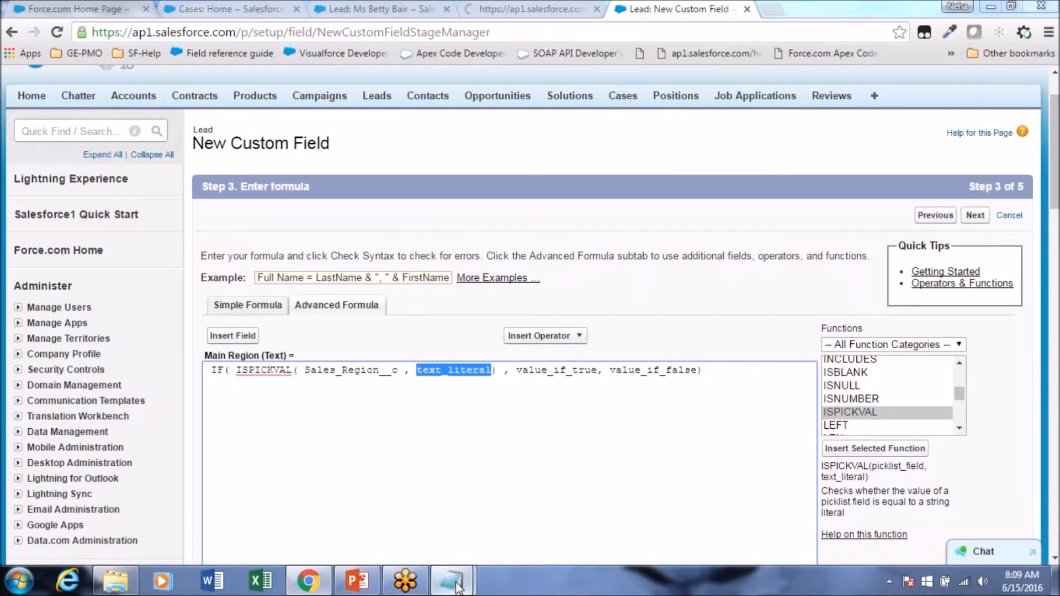
Step: Copy 'U.S. - West' with its quotes from the Notepad draft and paste it over the text_literal placeholder in the formula
{"action": "mouse_move", "coordinate": [450, 580]}
{"action": "left_click", "coordinate": [508, 520]}
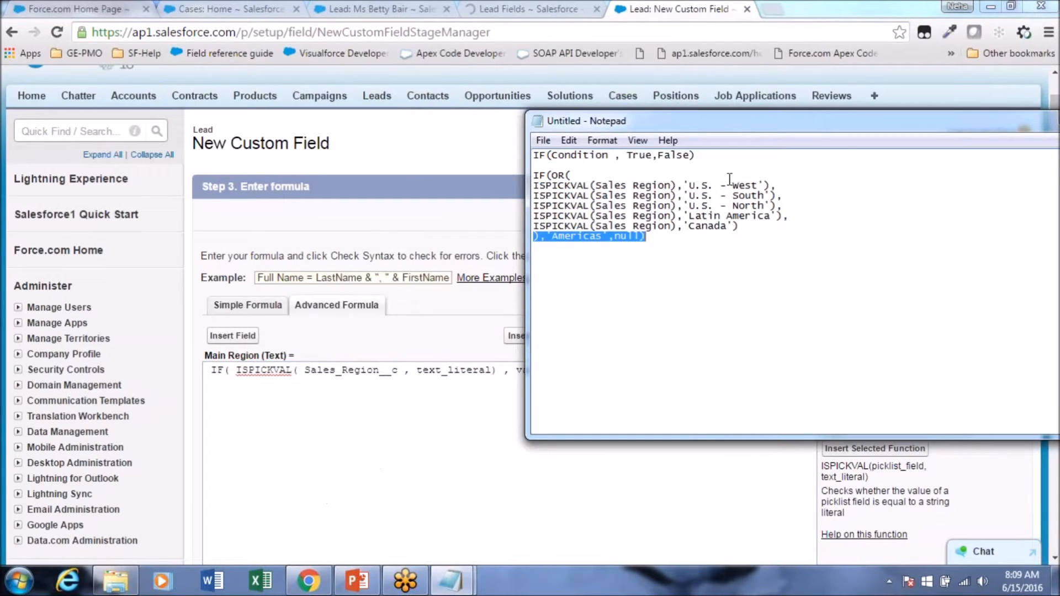
{"action": "left_click", "coordinate": [684, 176]}
{"action": "mouse_move", "coordinate": [702, 179]}
{"action": "left_mouse_down"}
{"action": "mouse_move", "coordinate": [758, 189]}
{"action": "mouse_move", "coordinate": [685, 180]}
{"action": "left_mouse_up"}
{"action": "key", "text": "ctrl+c"}
{"action": "left_click", "coordinate": [774, 195]}
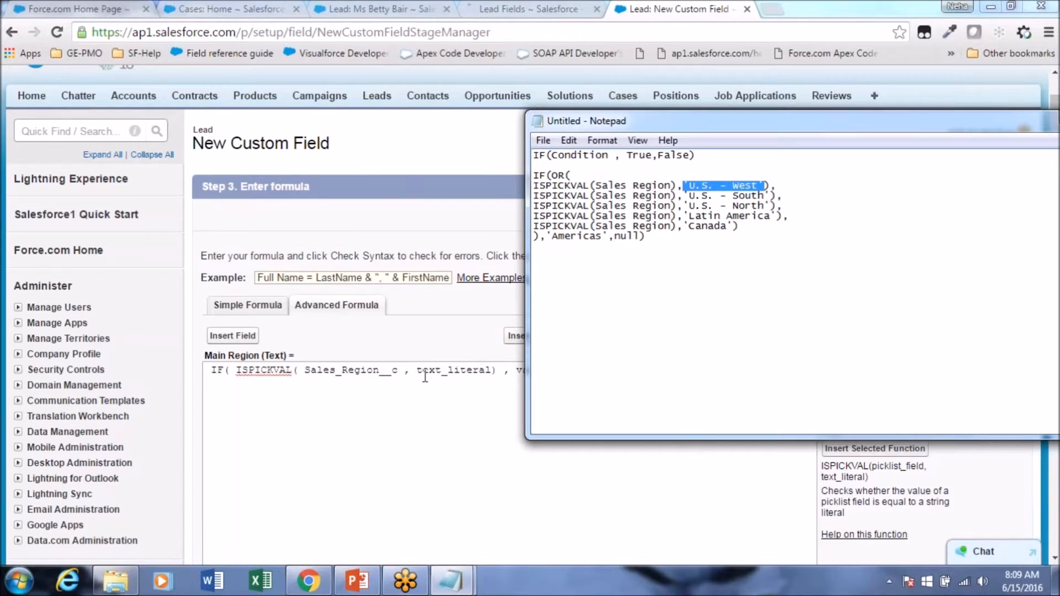
{"action": "double_click", "coordinate": [447, 371]}
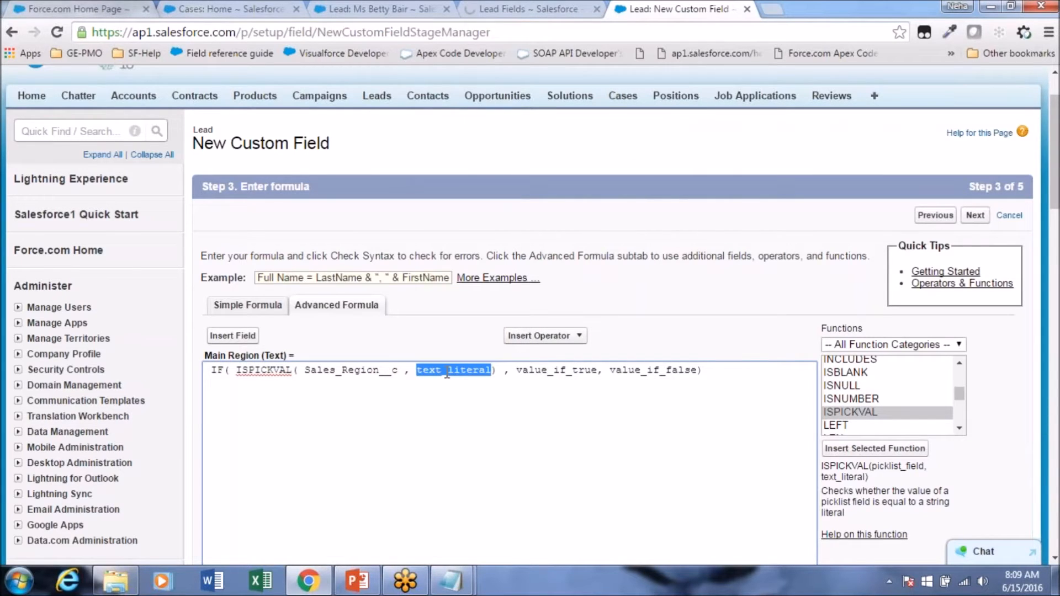
{"action": "key", "text": "ctrl+v"}
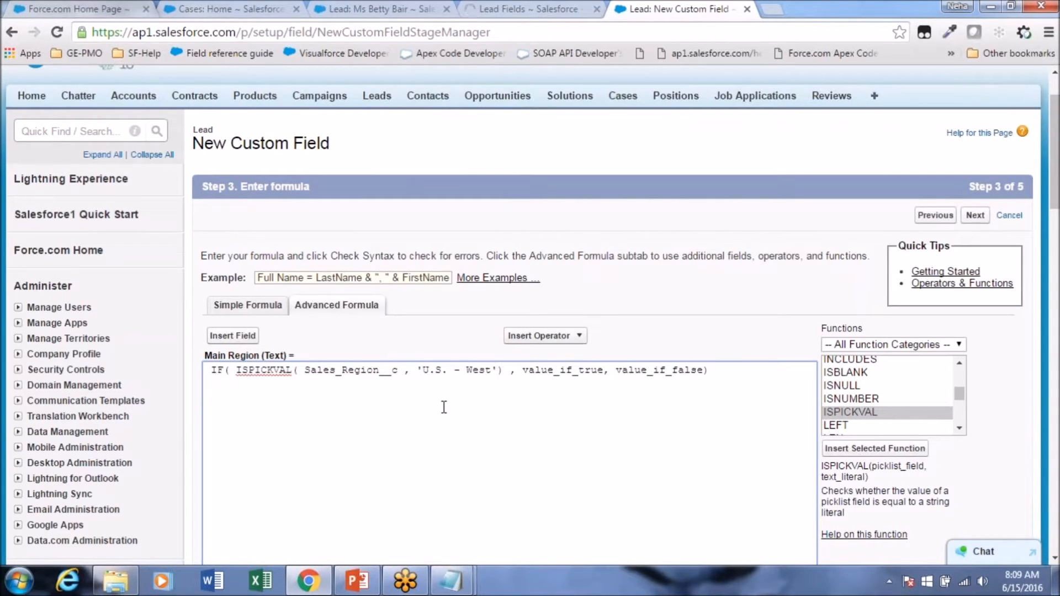
Step: Check the single quotes around U.S. - West and remove the extra space before Sales_Region__c in the formula
{"action": "left_click_drag", "start_coordinate": [425, 373], "coordinate": [418, 371]}
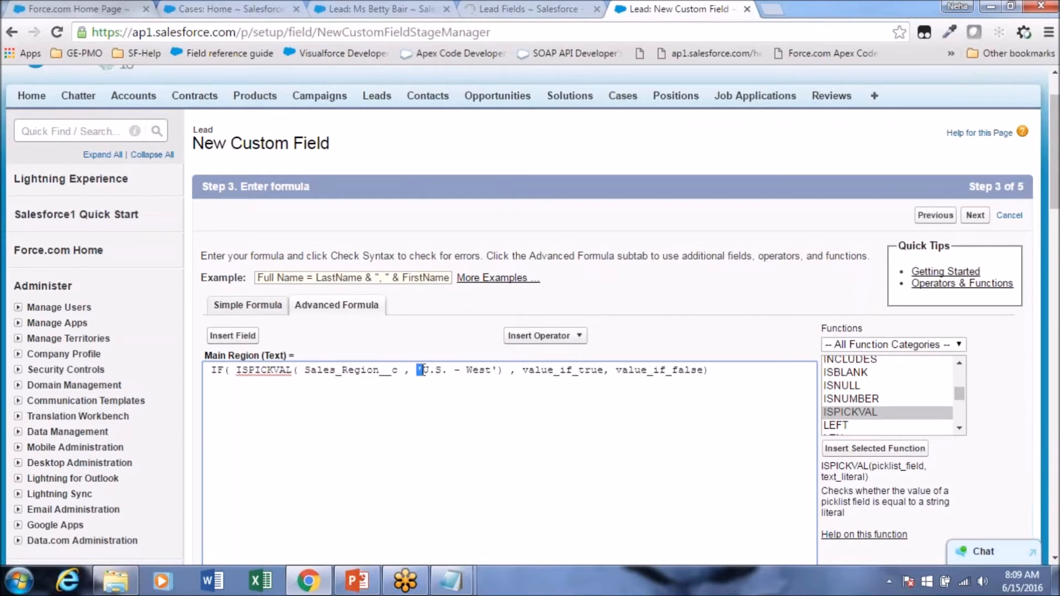
{"action": "left_click", "coordinate": [497, 370]}
{"action": "left_click_drag", "start_coordinate": [496, 370], "coordinate": [492, 370]}
{"action": "left_click", "coordinate": [305, 370]}
{"action": "key", "text": "BackSpace"}
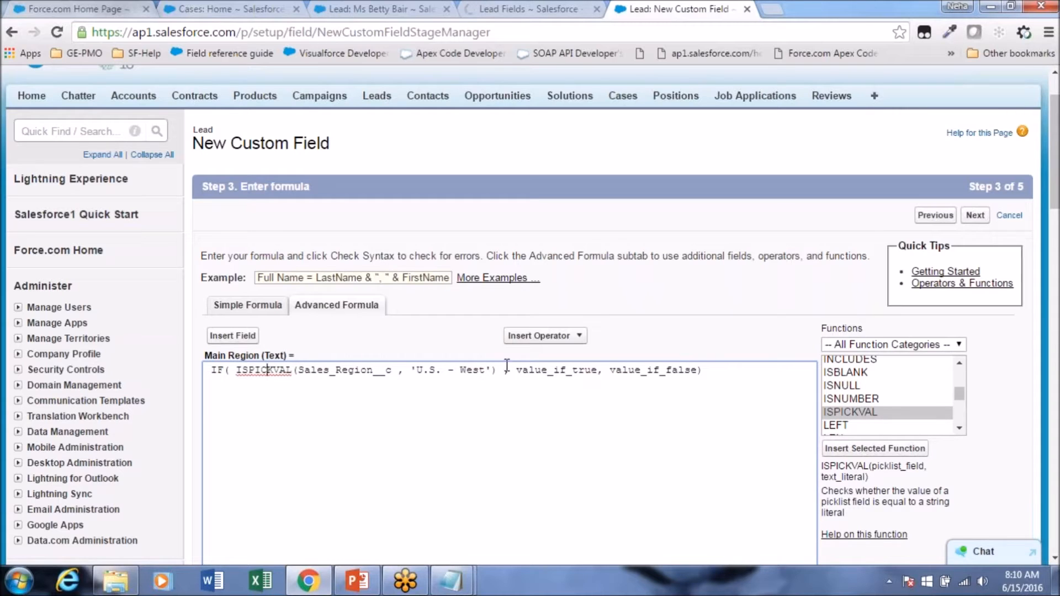
Step: Insert the OR function directly before ISPICKVAL inside the IF formula
{"action": "left_click", "coordinate": [480, 371]}
{"action": "left_click_drag", "start_coordinate": [235, 372], "coordinate": [504, 378]}
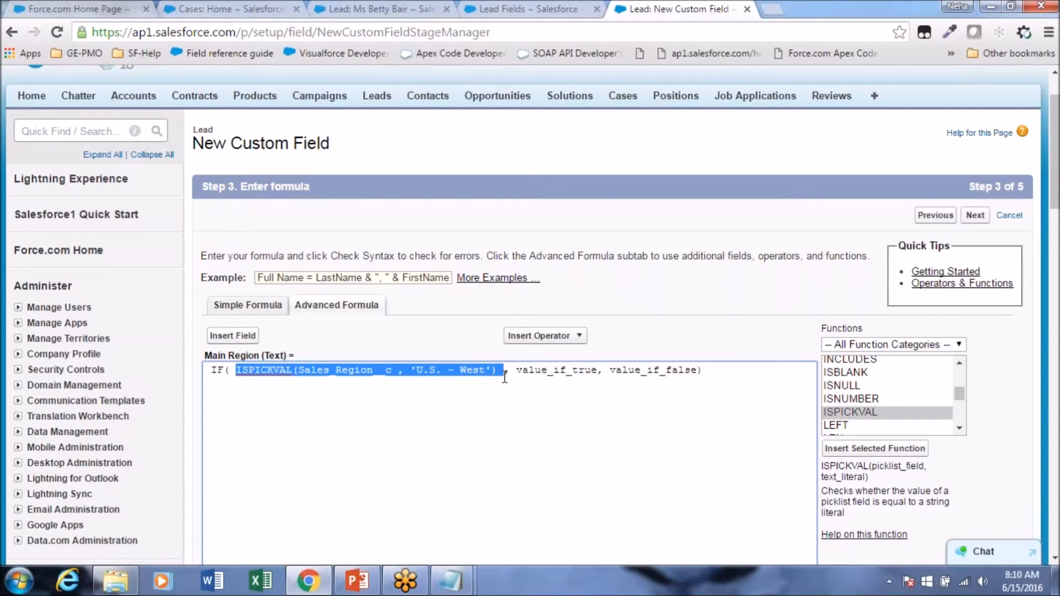
{"action": "left_click", "coordinate": [235, 371]}
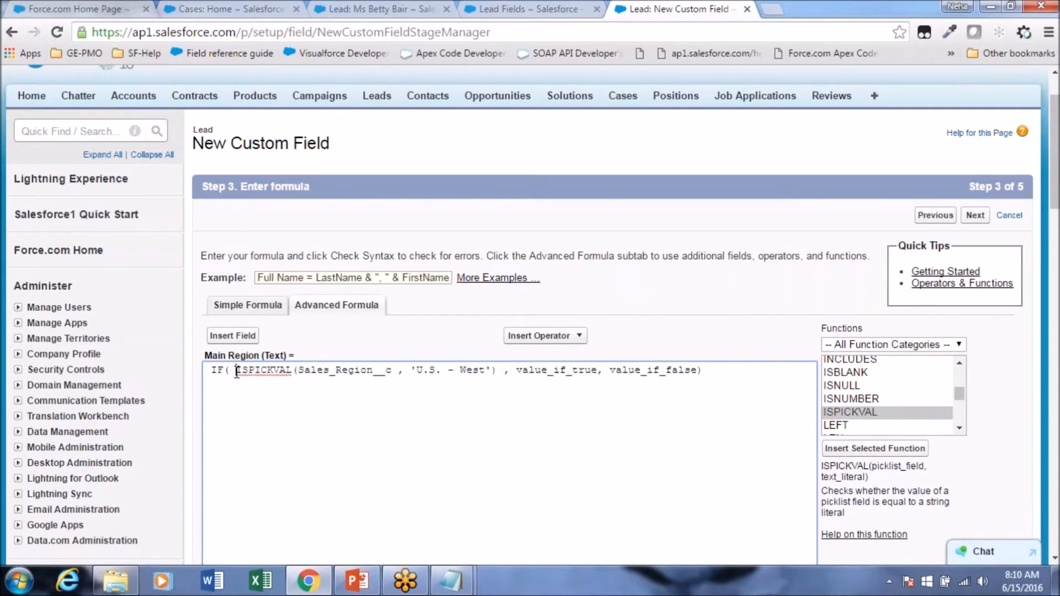
{"action": "left_click", "coordinate": [961, 428]}
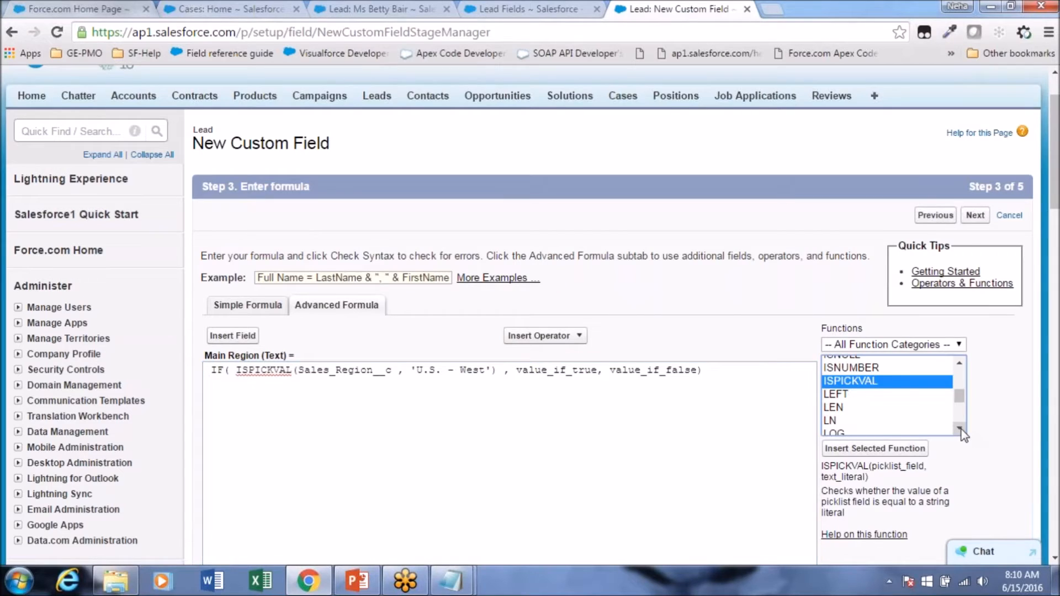
{"action": "left_click", "coordinate": [961, 429]}
{"action": "left_click", "coordinate": [928, 406]}
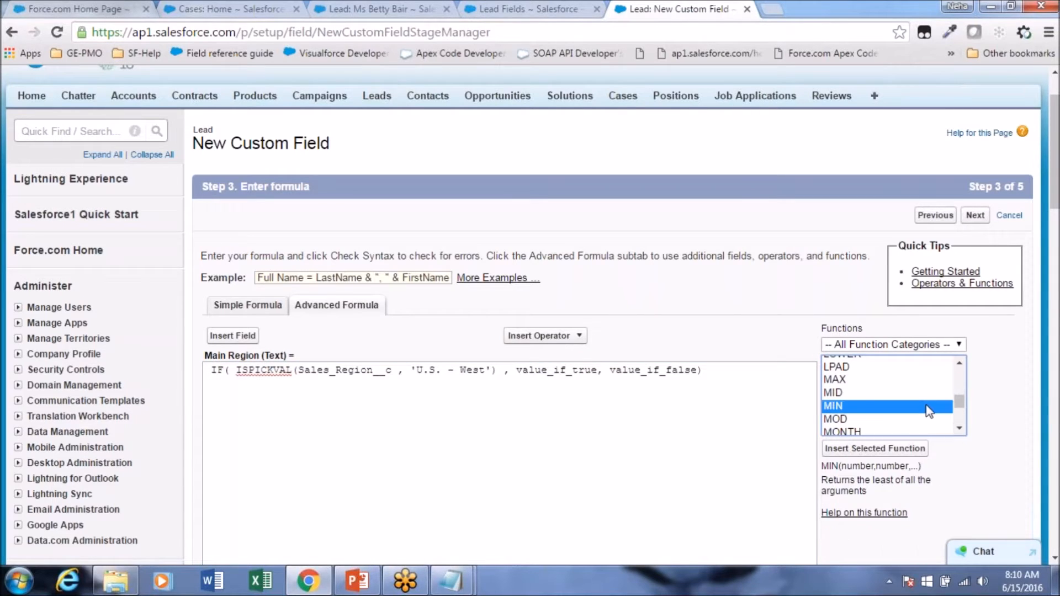
{"action": "key", "text": "o"}
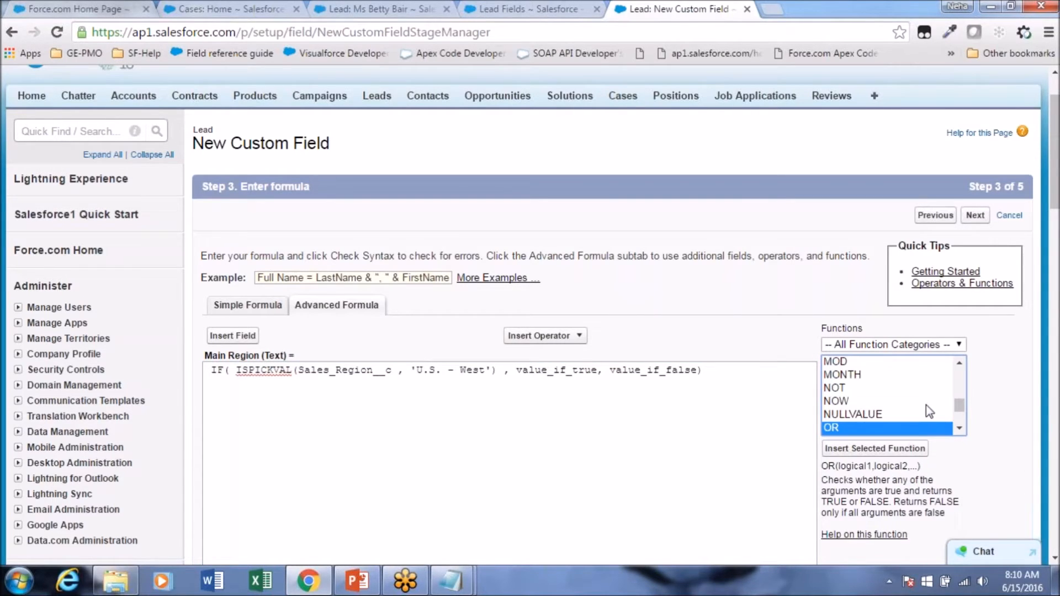
{"action": "double_click", "coordinate": [853, 430]}
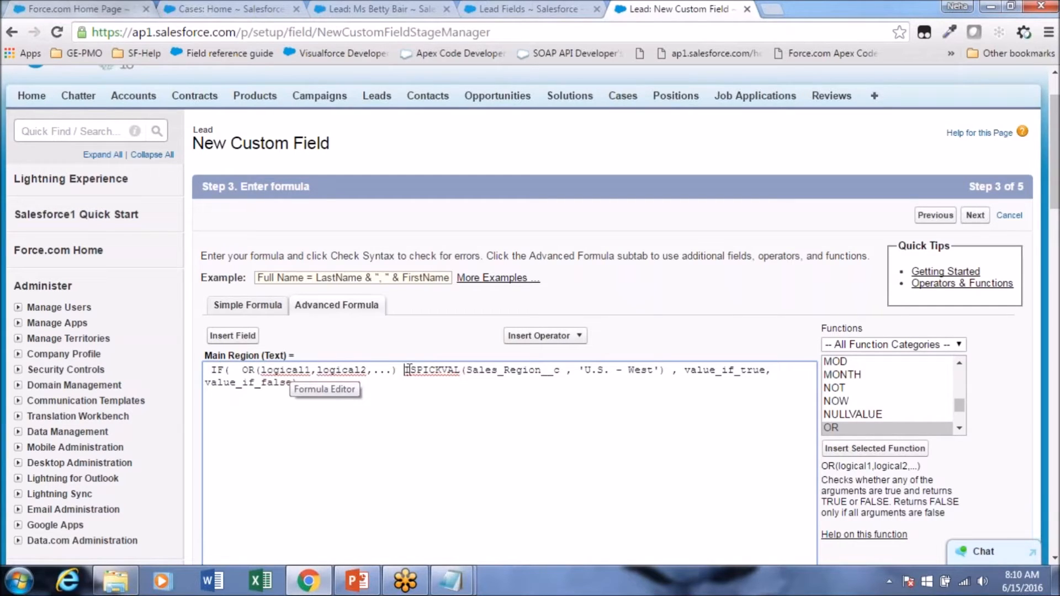
Step: Move the complete U.S. - West ISPICKVAL expression into the OR function in place of the logical1 placeholder
{"action": "left_click_drag", "start_coordinate": [406, 369], "coordinate": [669, 373]}
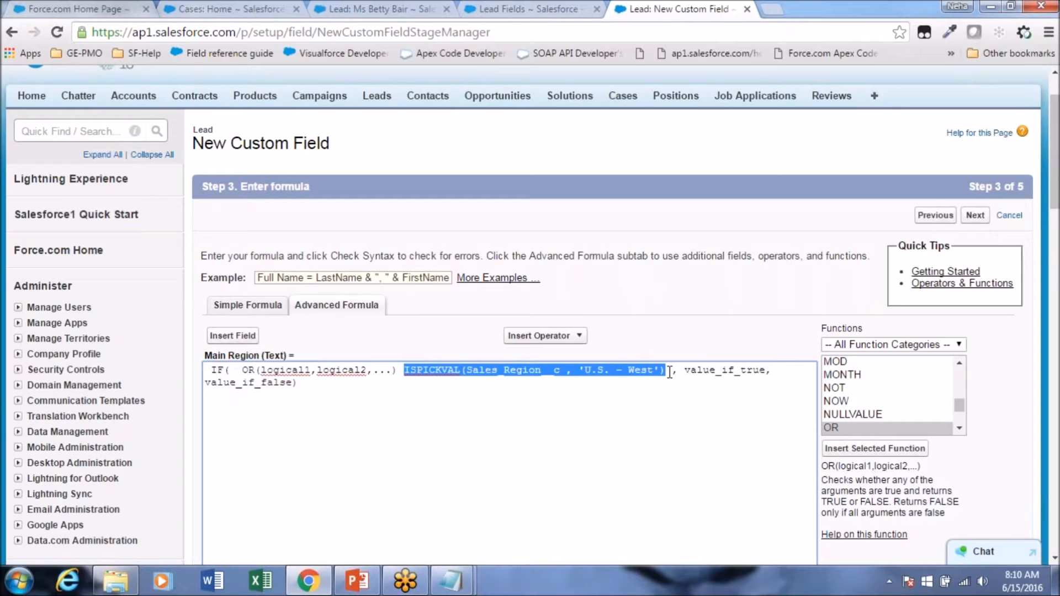
{"action": "key", "text": "ctrl+x"}
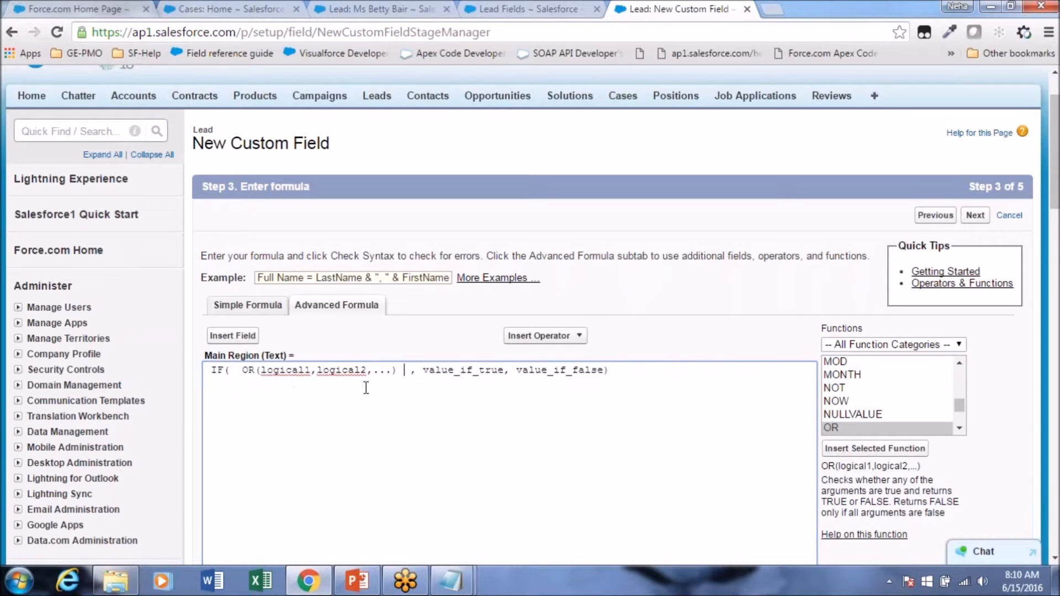
{"action": "double_click", "coordinate": [278, 370]}
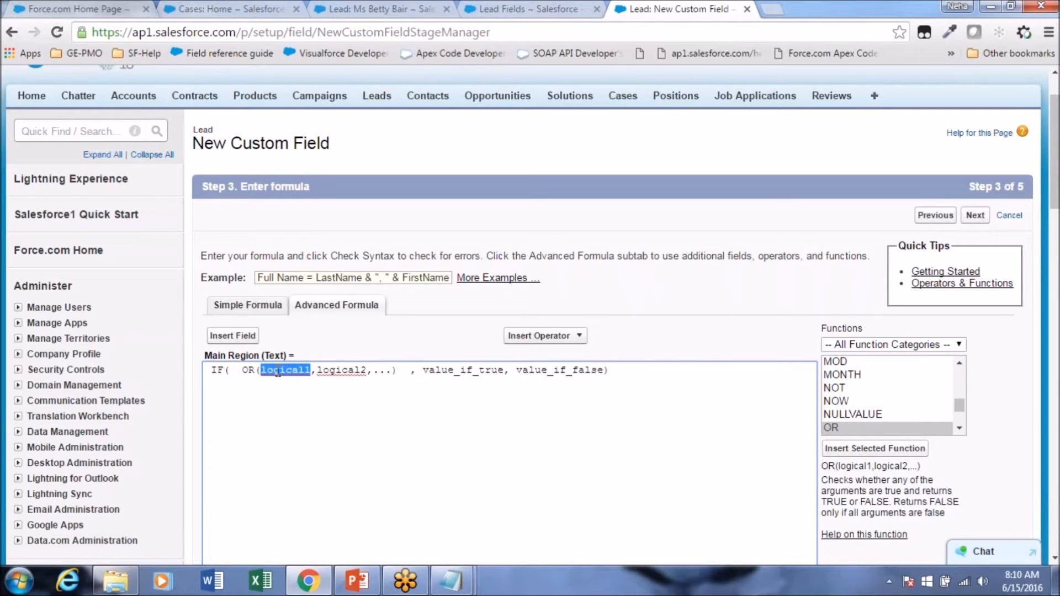
{"action": "key", "text": "ctrl+v"}
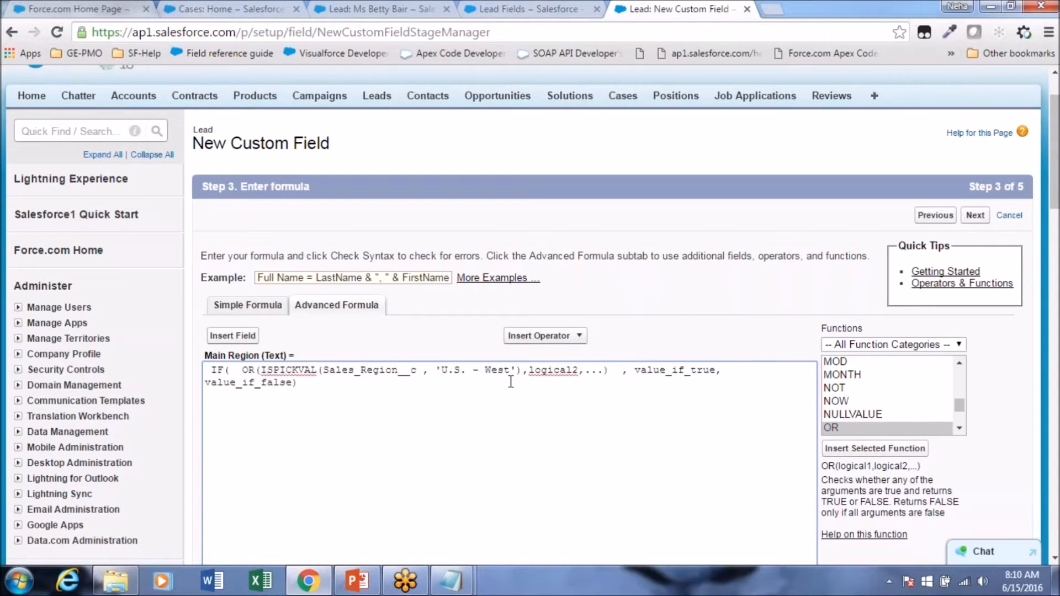
Step: Replace OR's remaining logical2,... placeholder with two line breaks and remove the extra space before OR
{"action": "left_click", "coordinate": [530, 371]}
{"action": "left_click_drag", "start_coordinate": [529, 370], "coordinate": [605, 370]}
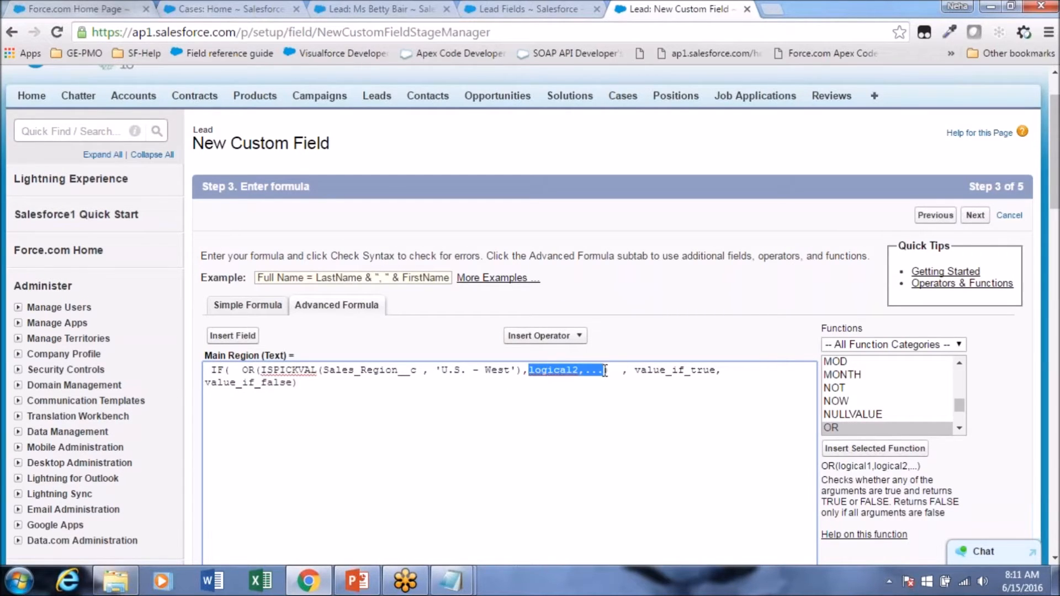
{"action": "key", "text": "BackSpace"}
{"action": "key", "text": "Return"}
{"action": "key", "text": "Return"}
{"action": "left_click", "coordinate": [242, 370]}
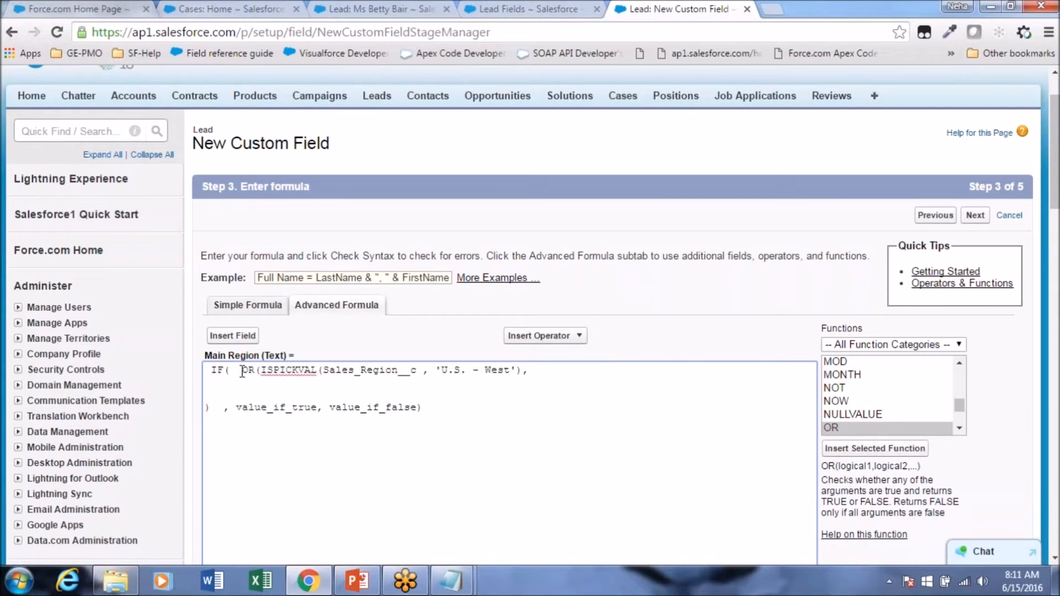
{"action": "key", "text": "BackSpace"}
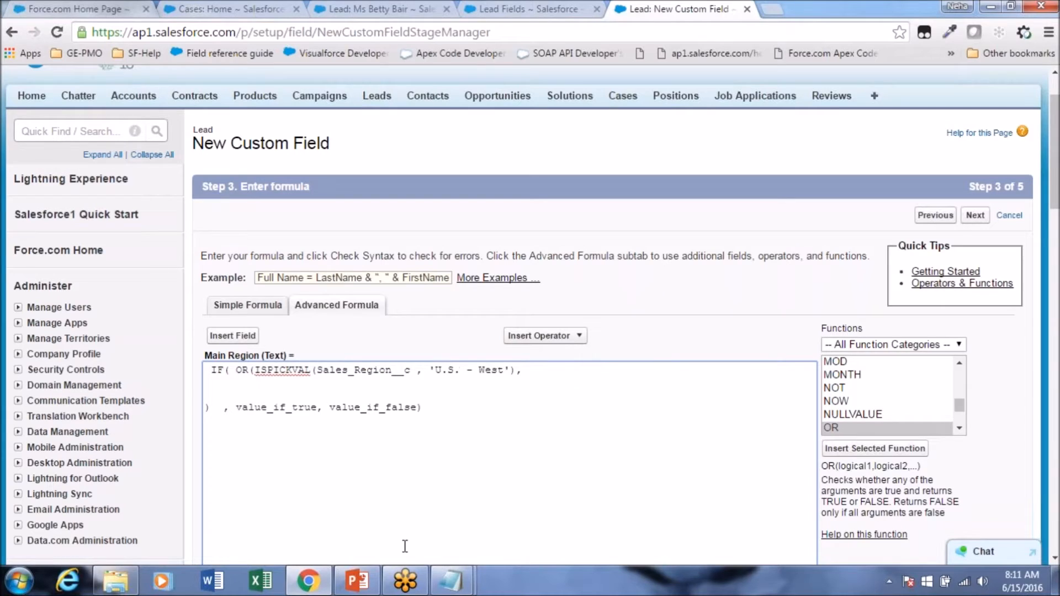
Step: Remove the space before OR and move the U.S. - West ISPICKVAL expression onto its own line below IF(OR(
{"action": "key", "text": "BackSpace"}
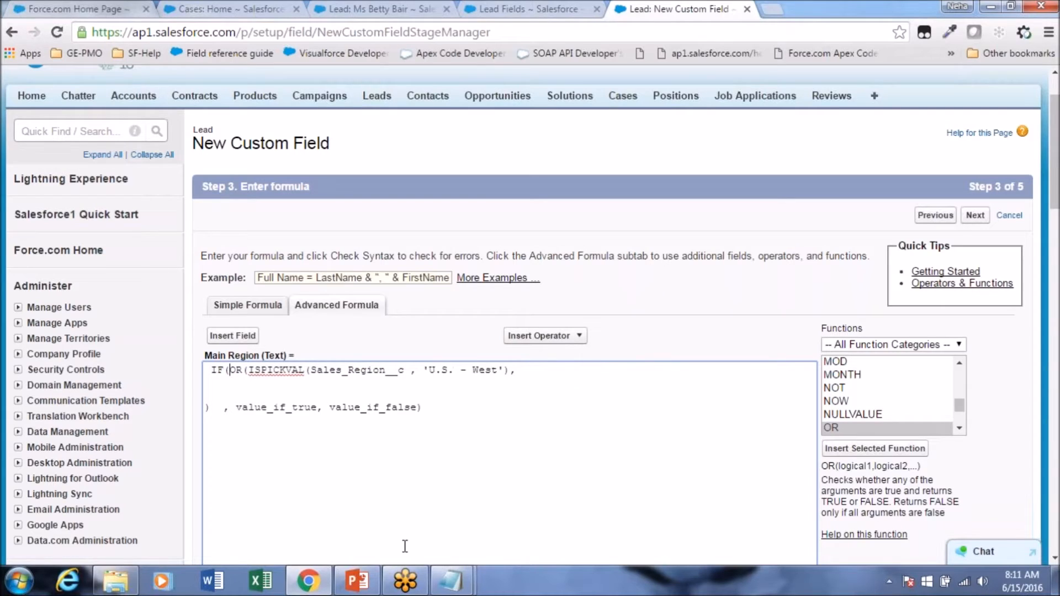
{"action": "left_click", "coordinate": [249, 369]}
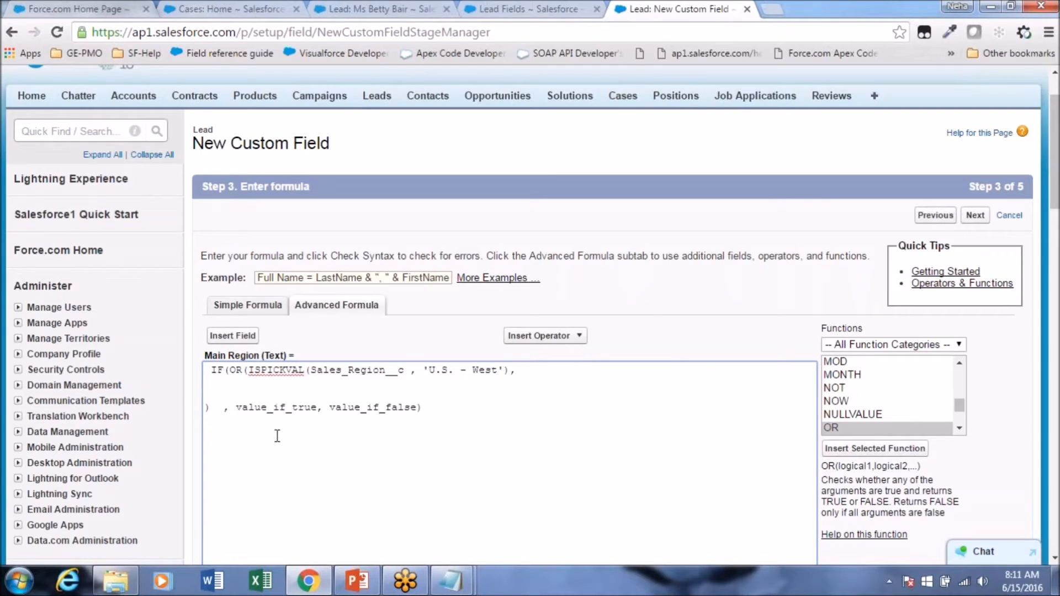
{"action": "key", "text": "Return"}
{"action": "left_click", "coordinate": [473, 383]}
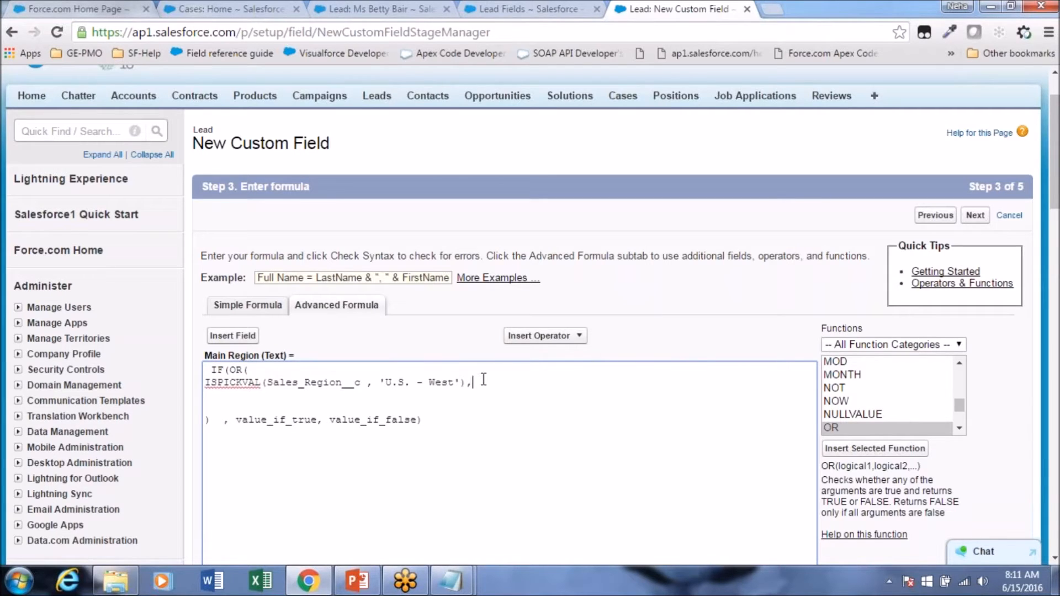
Step: Copy the U.S. - West ISPICKVAL line, including its trailing comma, and paste it four times on consecutive lines inside OR
{"action": "left_click_drag", "start_coordinate": [483, 380], "coordinate": [199, 381]}
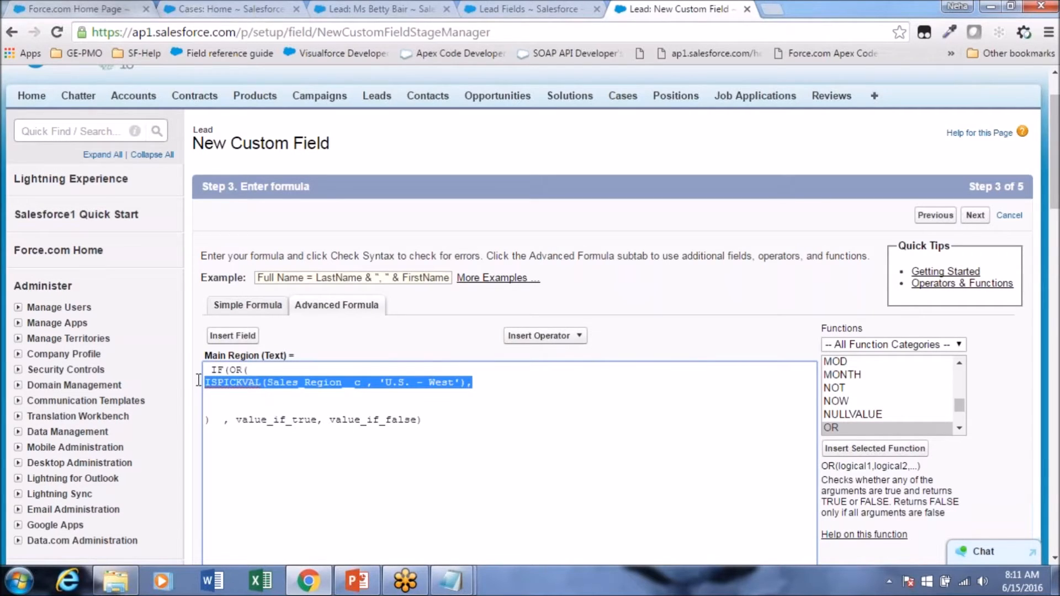
{"action": "key", "text": "Right"}
{"action": "key", "text": "BackSpace"}
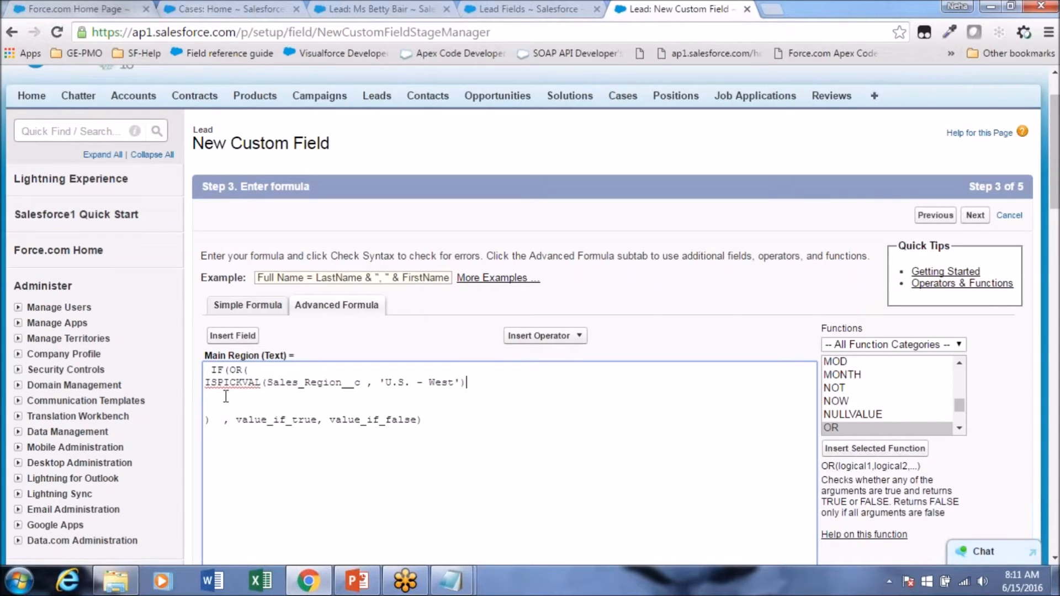
{"action": "key", "text": "ctrl+z"}
{"action": "key", "text": "ctrl+c"}
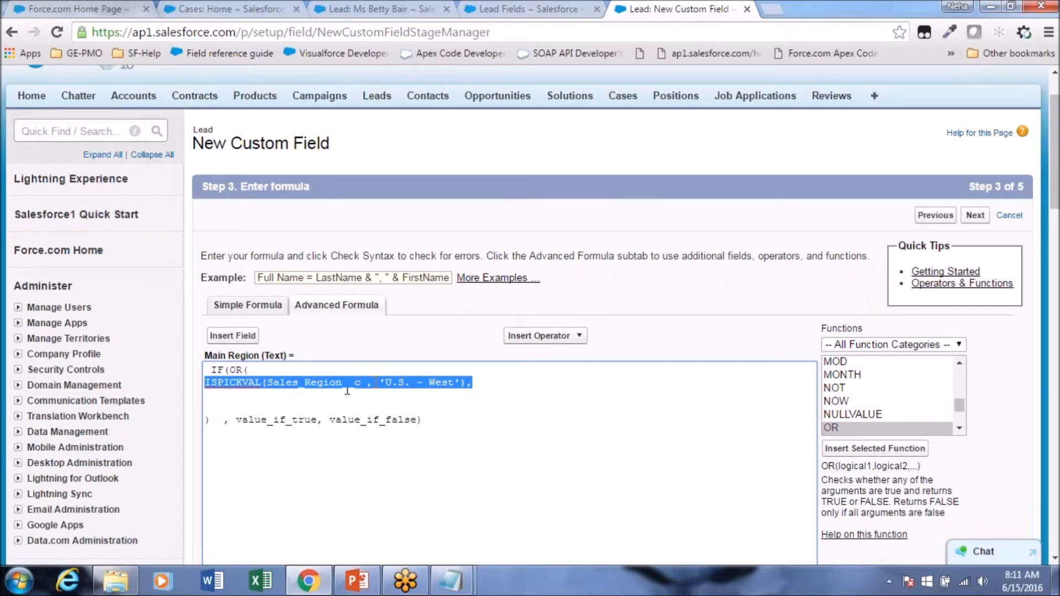
{"action": "left_click", "coordinate": [303, 393]}
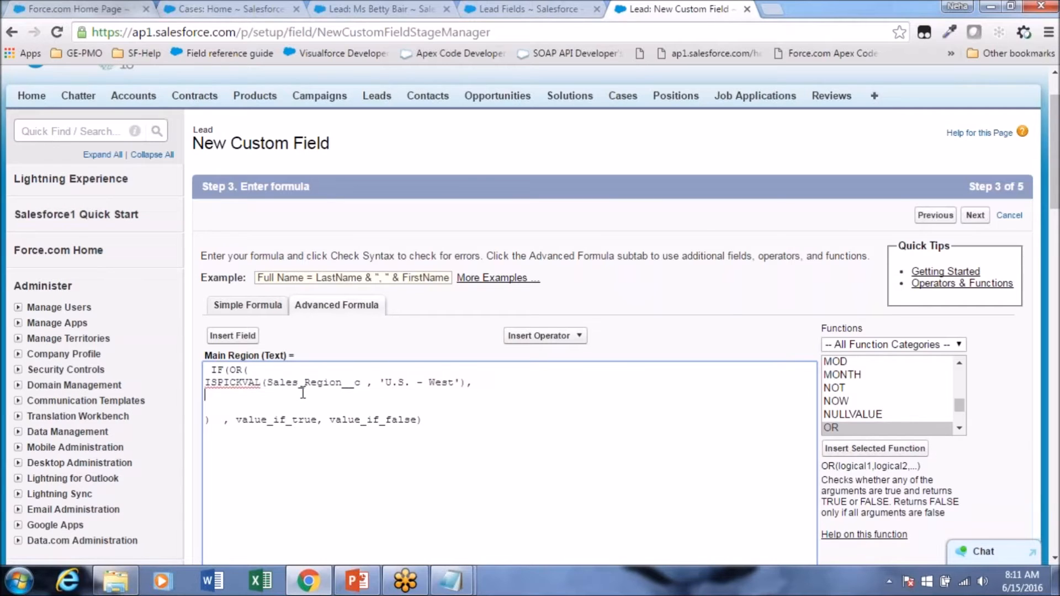
{"action": "key", "text": "ctrl+v"}
{"action": "key", "text": "Return"}
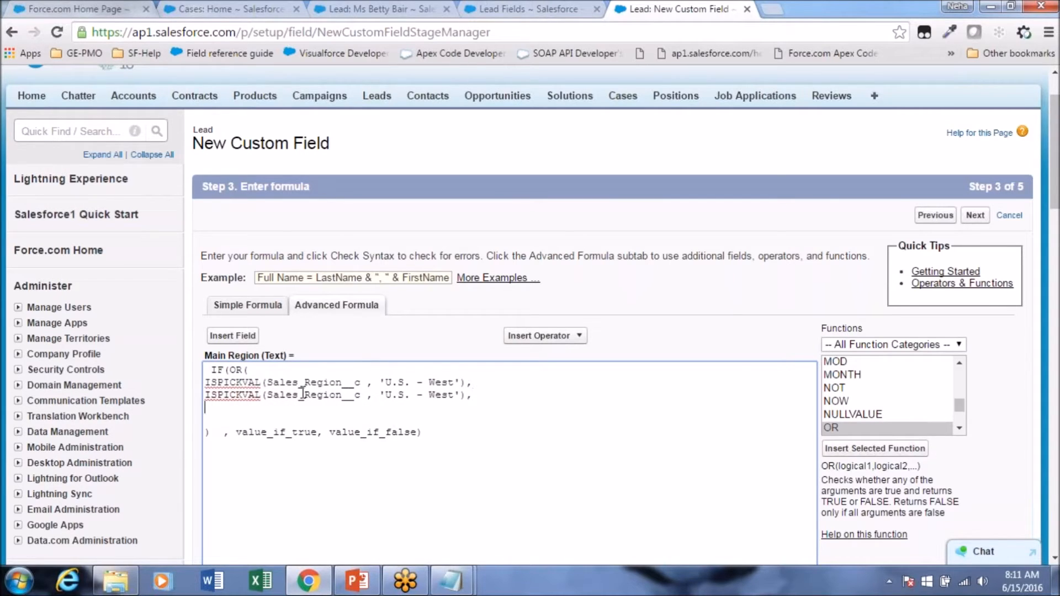
{"action": "key", "text": "ctrl+v"}
{"action": "key", "text": "Return"}
{"action": "key", "text": "ctrl+v"}
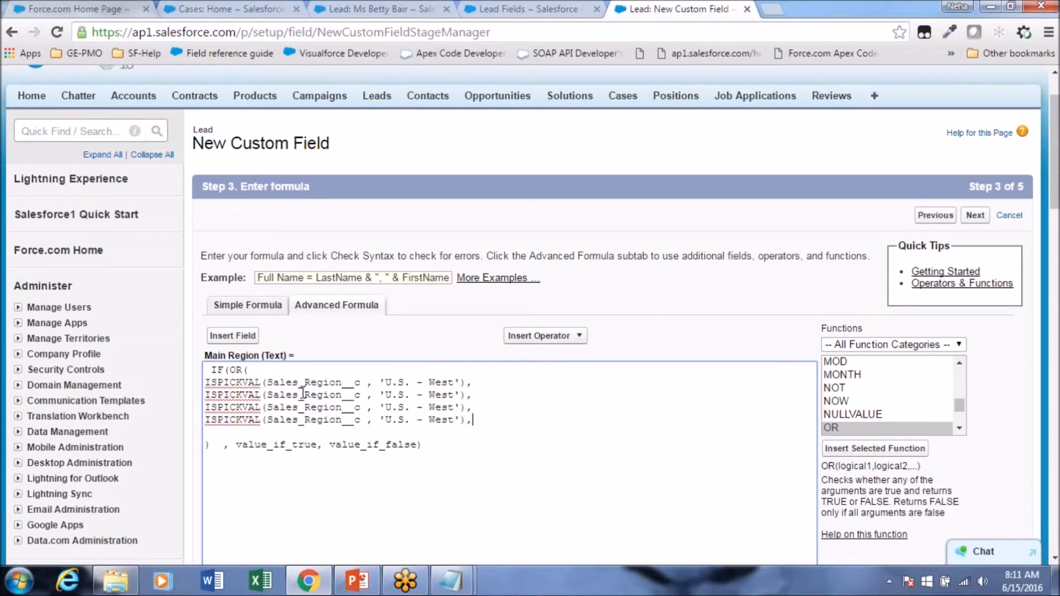
{"action": "key", "text": "Return"}
{"action": "key", "text": "ctrl+v"}
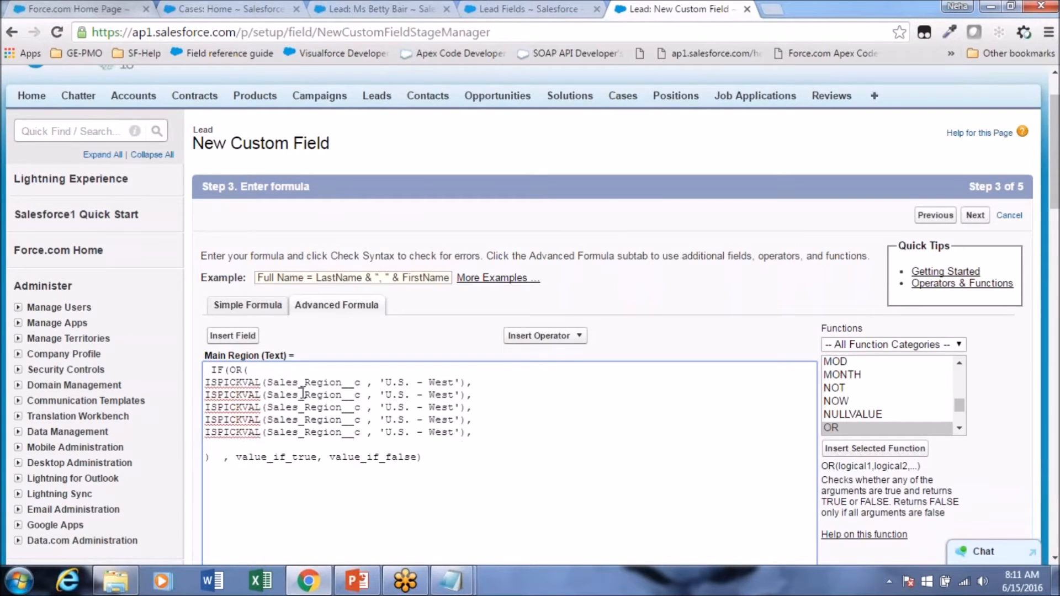
Step: Replace the picklist value in the second ISPICKVAL line with U.S. - South, copied from the untitled Notepad draft
{"action": "double_click", "coordinate": [305, 395]}
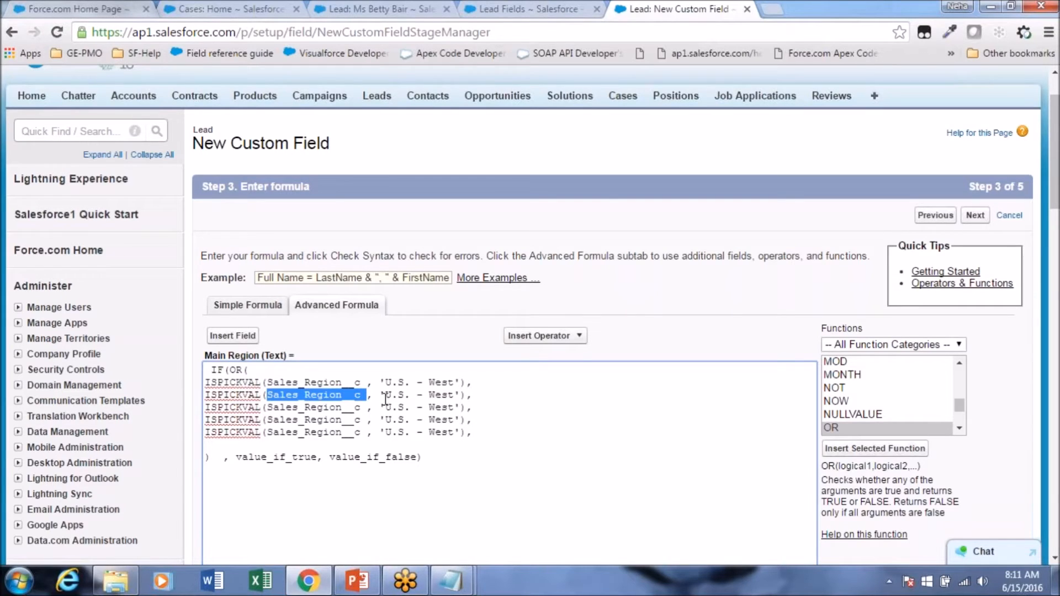
{"action": "left_click_drag", "start_coordinate": [386, 395], "coordinate": [456, 394]}
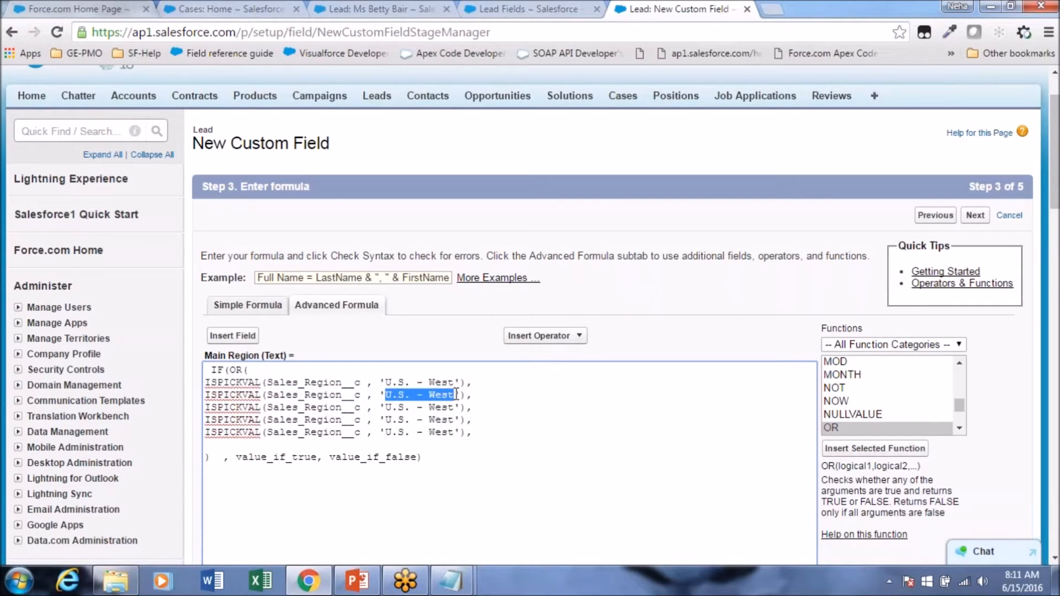
{"action": "mouse_move", "coordinate": [452, 581]}
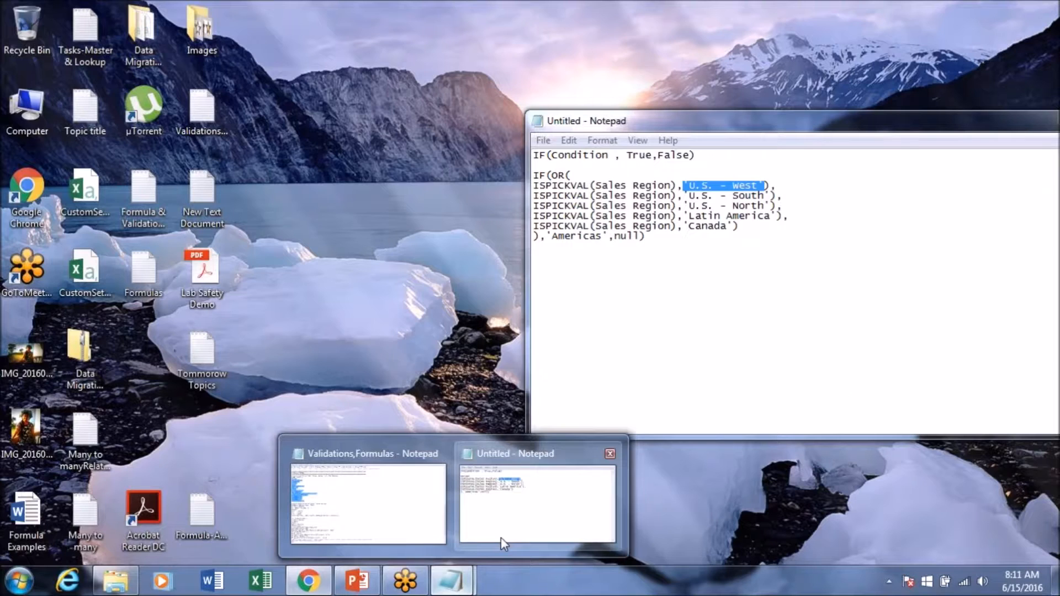
{"action": "left_click", "coordinate": [501, 538]}
{"action": "left_click_drag", "start_coordinate": [688, 196], "coordinate": [767, 196]}
{"action": "key", "text": "ctrl+c"}
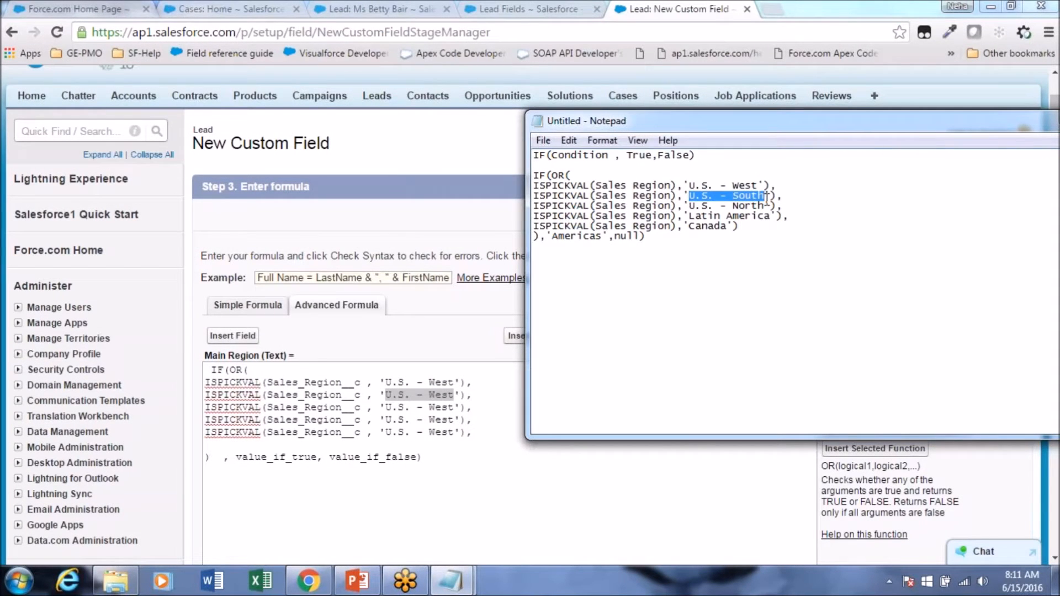
{"action": "left_click", "coordinate": [422, 399]}
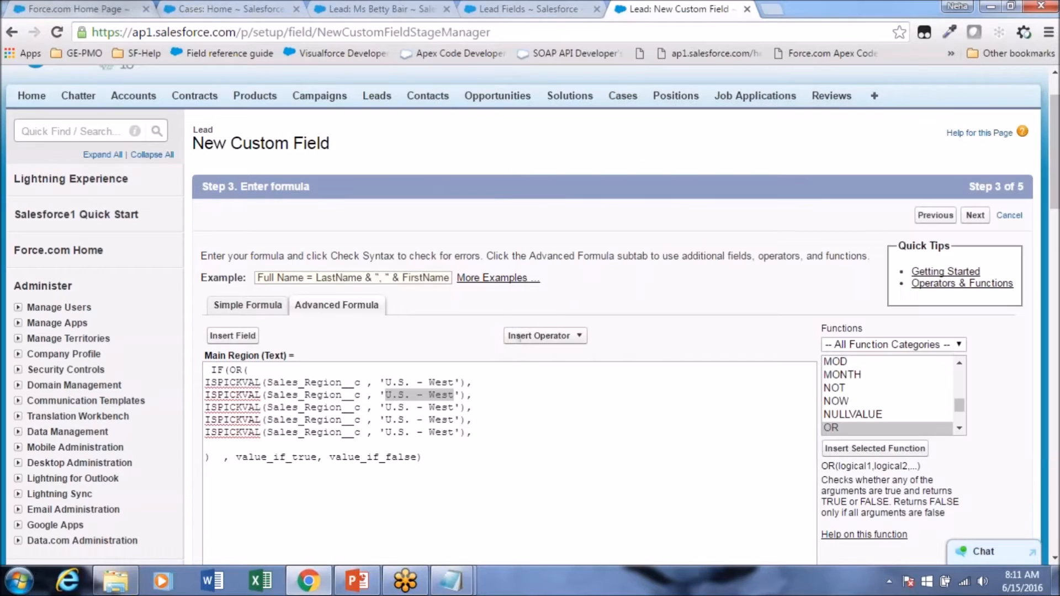
{"action": "left_click_drag", "start_coordinate": [386, 395], "coordinate": [456, 395]}
{"action": "key", "text": "ctrl+v"}
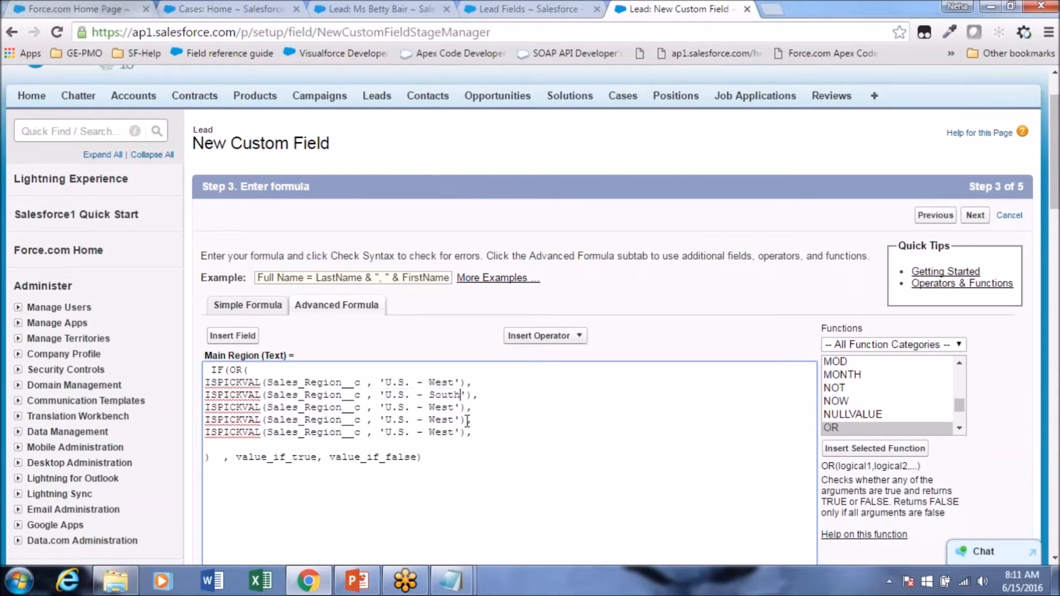
Step: Replace the picklist value in the third ISPICKVAL line with U.S. - North from the Notepad draft
{"action": "left_click", "coordinate": [453, 581]}
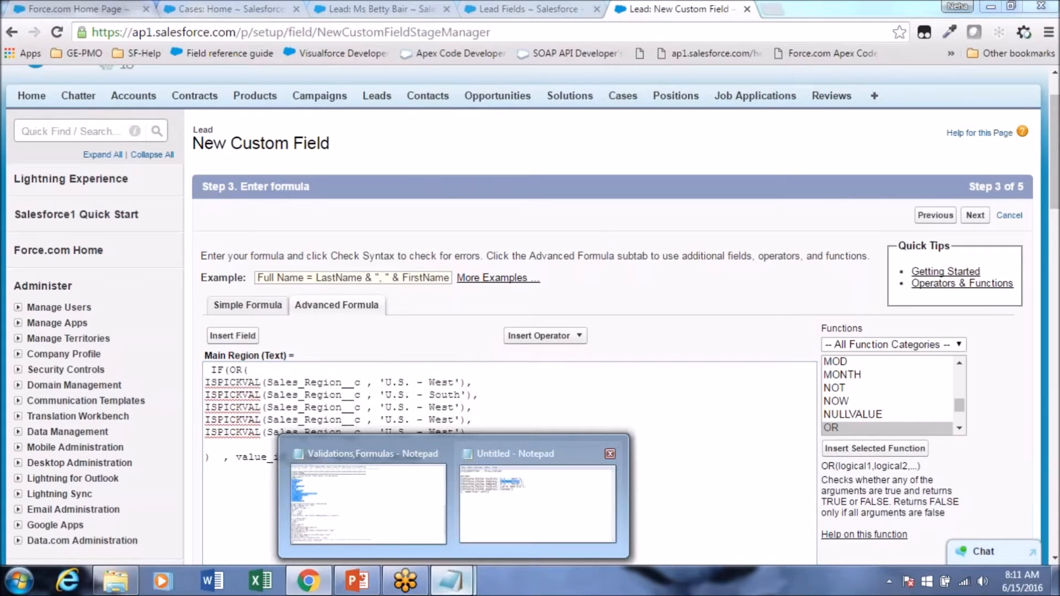
{"action": "left_click", "coordinate": [537, 503]}
{"action": "left_click_drag", "start_coordinate": [689, 206], "coordinate": [767, 206]}
{"action": "key", "text": "ctrl+c"}
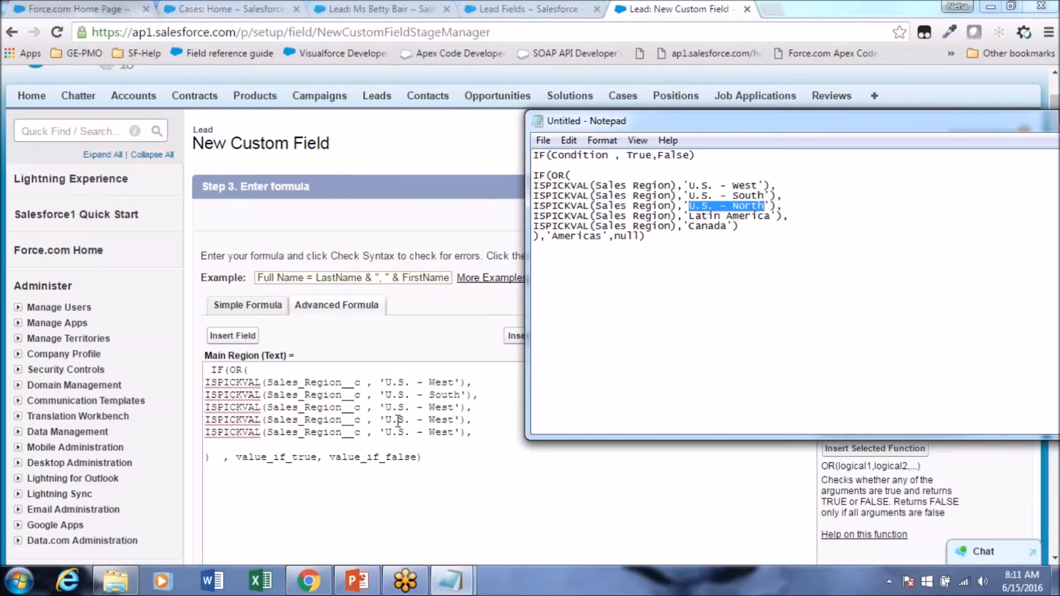
{"action": "left_click", "coordinate": [386, 407]}
{"action": "left_click_drag", "start_coordinate": [386, 407], "coordinate": [455, 409]}
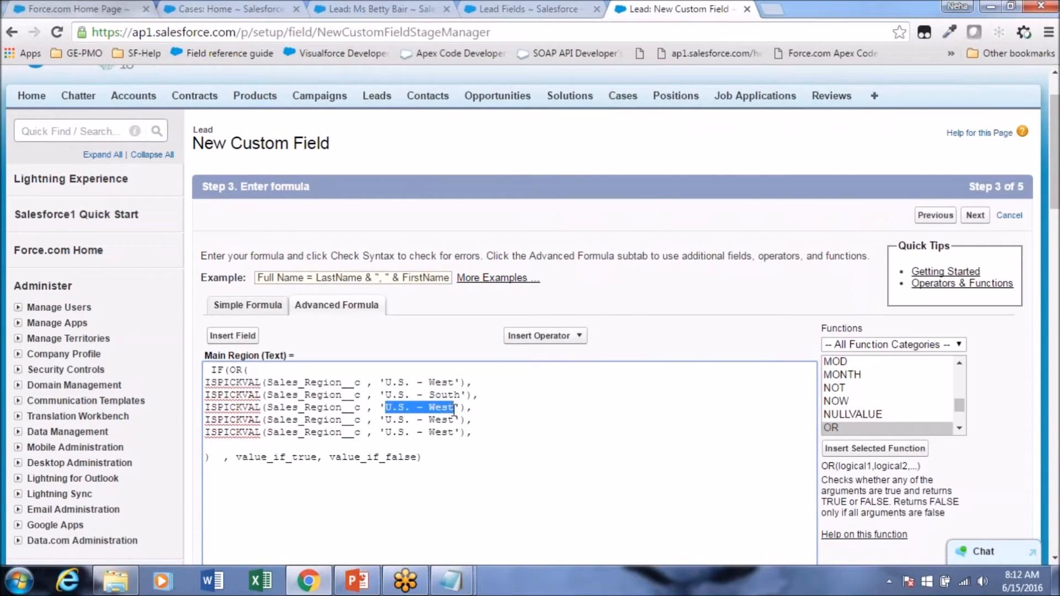
{"action": "key", "text": "ctrl+v"}
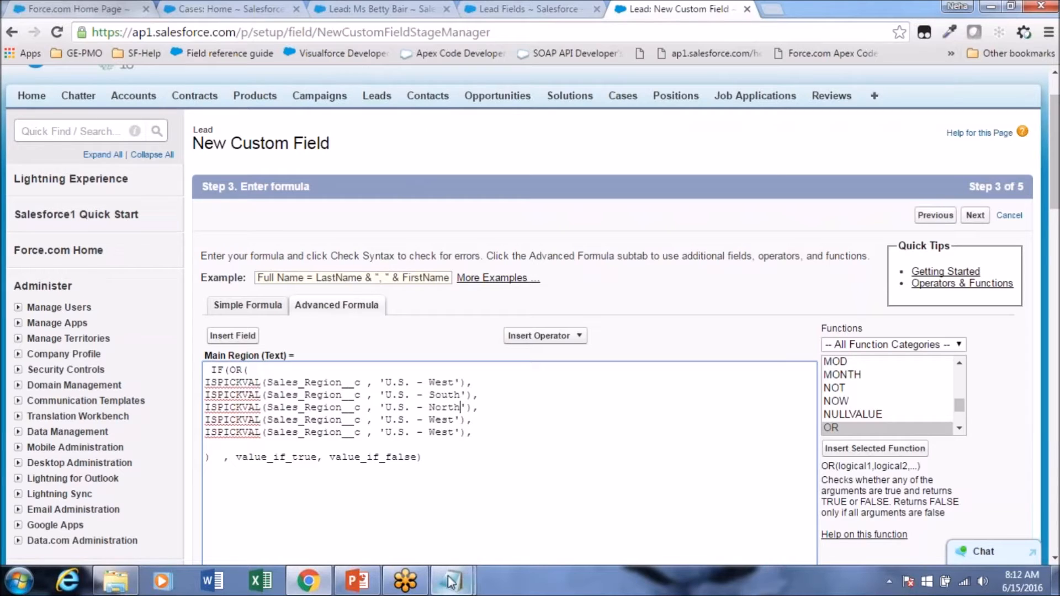
Step: Replace the picklist value in the fourth ISPICKVAL line with Latin America from the Notepad draft
{"action": "mouse_move", "coordinate": [452, 582]}
{"action": "left_click", "coordinate": [532, 508]}
{"action": "left_click_drag", "start_coordinate": [689, 217], "coordinate": [770, 223]}
{"action": "key", "text": "ctrl+c"}
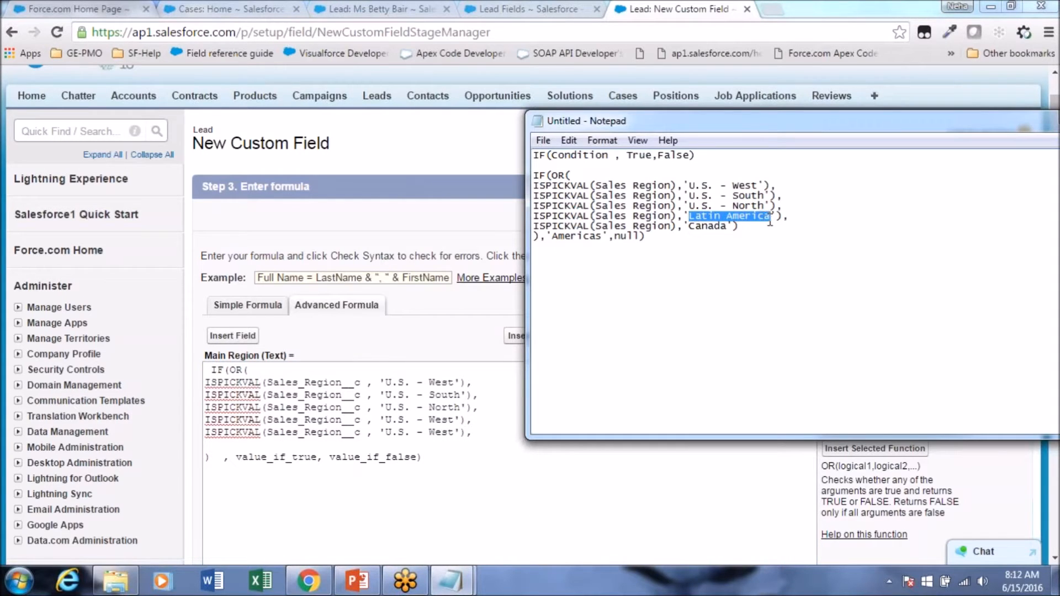
{"action": "left_click", "coordinate": [447, 415]}
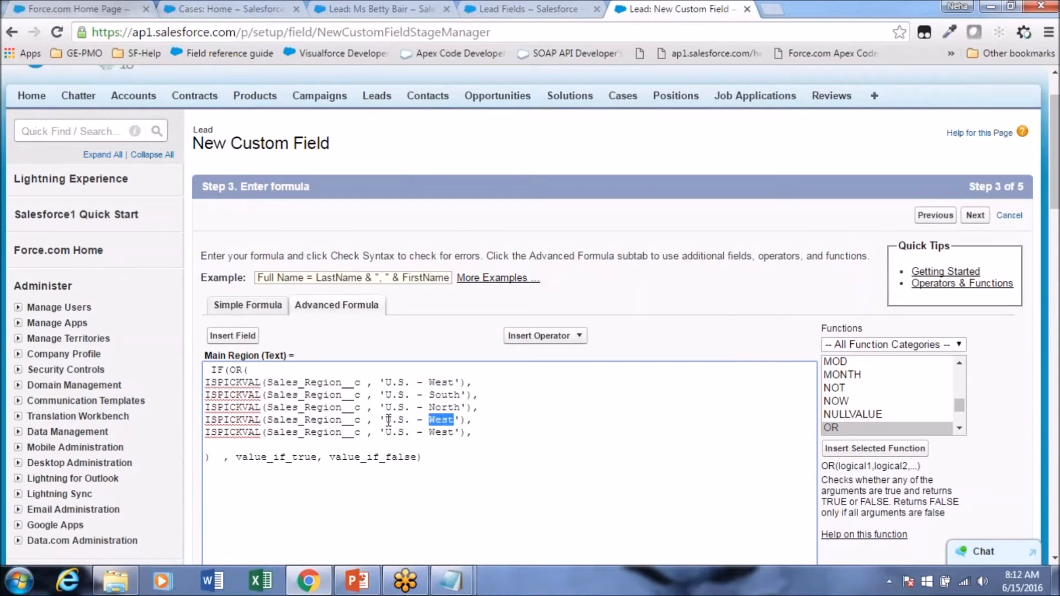
{"action": "left_click_drag", "start_coordinate": [384, 420], "coordinate": [455, 419]}
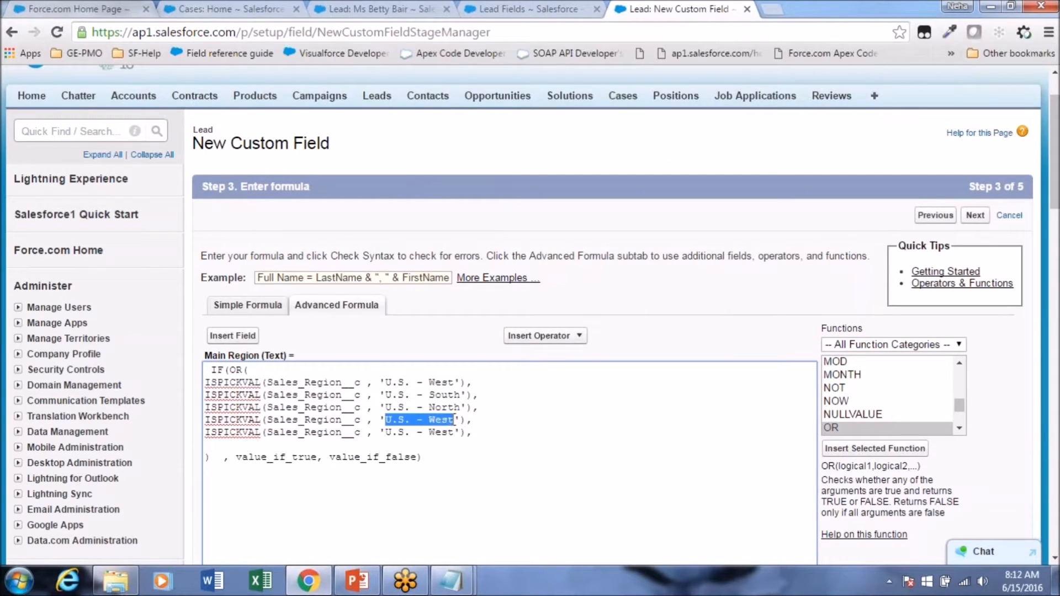
{"action": "key", "text": "ctrl+v"}
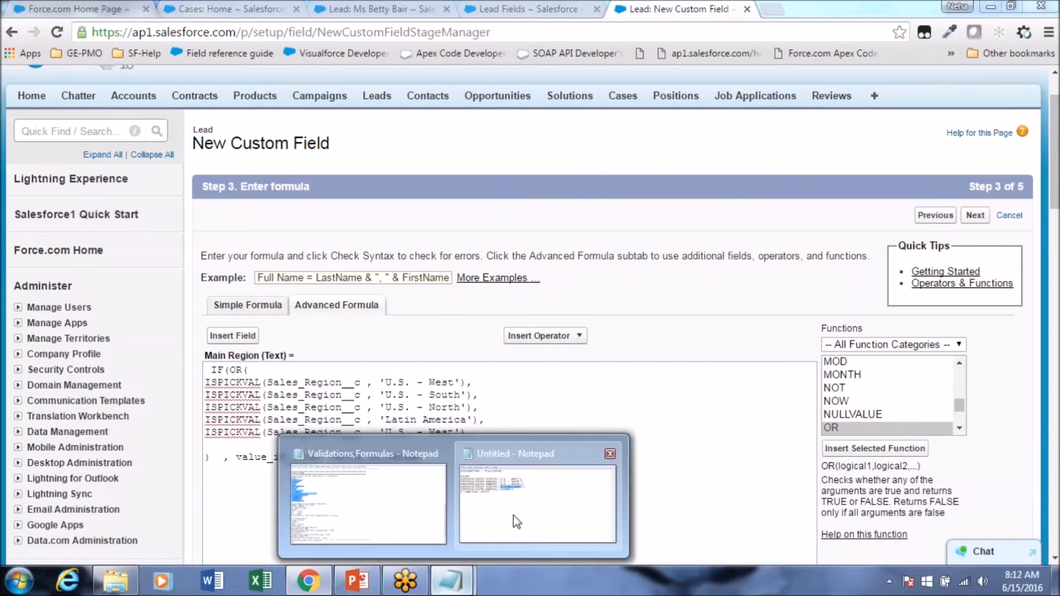
Step: Replace the picklist value in the fifth ISPICKVAL line with Canada from the Notepad draft
{"action": "key", "text": "alt+Tab"}
{"action": "double_click", "coordinate": [707, 225]}
{"action": "left_click", "coordinate": [707, 225]}
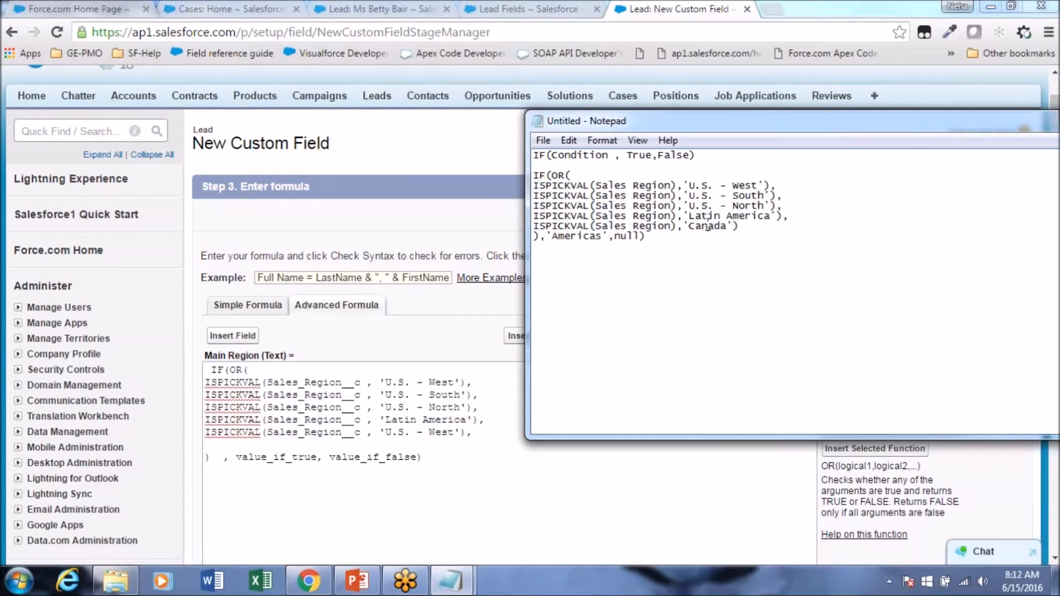
{"action": "left_click_drag", "start_coordinate": [690, 220], "coordinate": [725, 230]}
{"action": "key", "text": "ctrl+c"}
{"action": "left_click", "coordinate": [704, 233]}
{"action": "left_click_drag", "start_coordinate": [387, 432], "coordinate": [456, 432]}
{"action": "key", "text": "ctrl+v"}
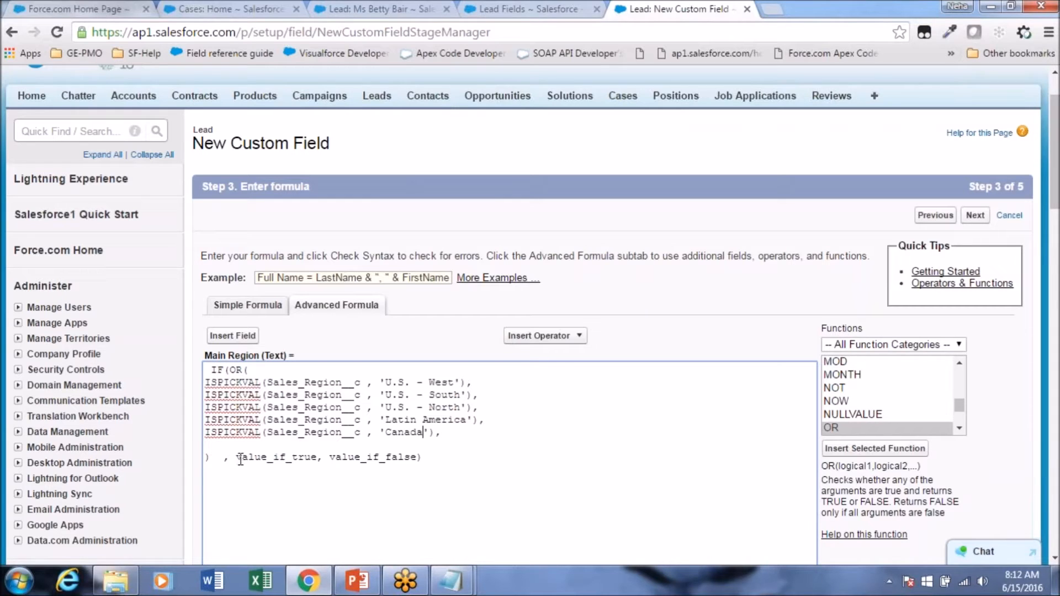
Step: Remove the blank line above OR's closing parenthesis and the leading space before IF
{"action": "left_click", "coordinate": [207, 455]}
{"action": "type", "text": ")"}
{"action": "key", "text": "BackSpace"}
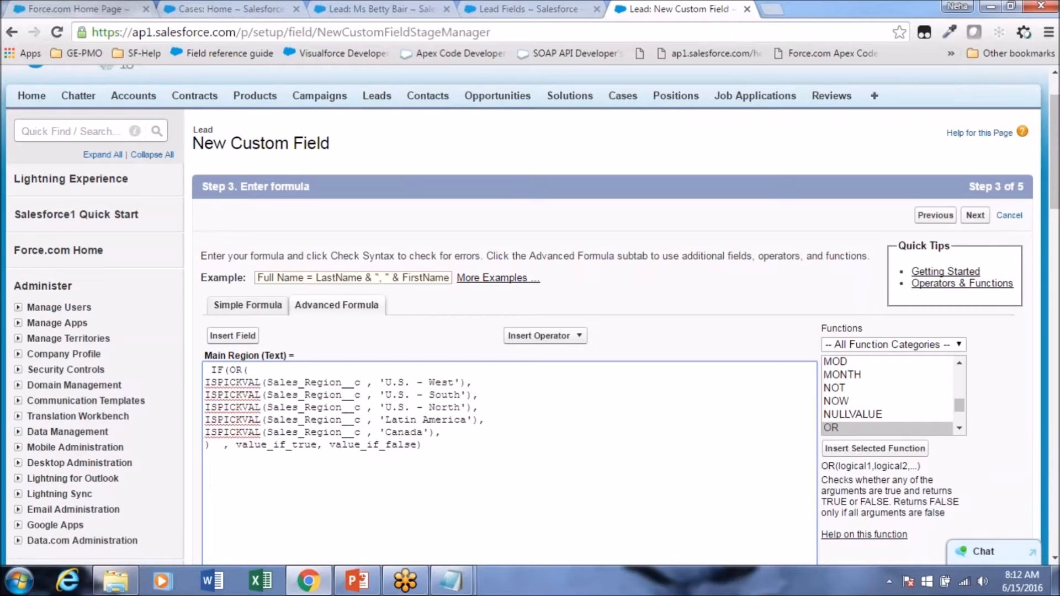
{"action": "key", "text": "BackSpace"}
Step: Review the five ISPICKVAL conditions and compare them with the Sales Region field on the open lead record
{"action": "left_click_drag", "start_coordinate": [443, 435], "coordinate": [200, 385]}
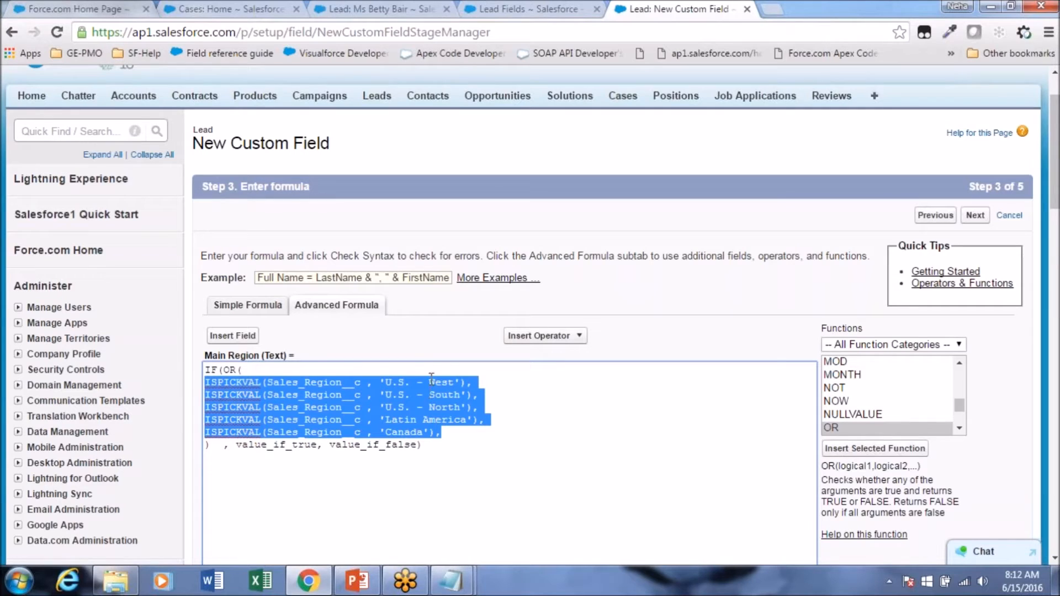
{"action": "left_click", "coordinate": [418, 433]}
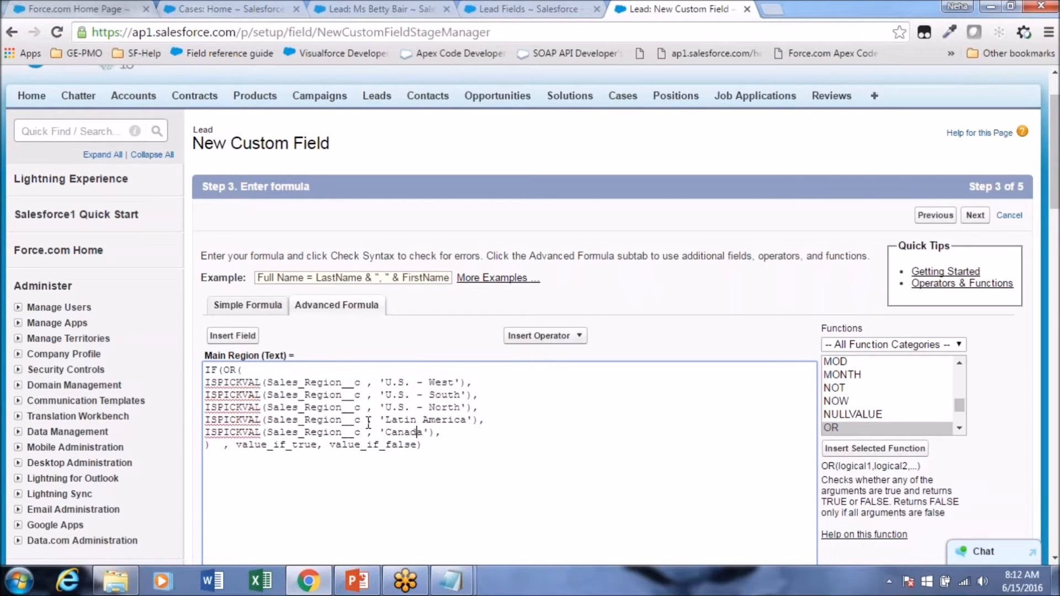
{"action": "double_click", "coordinate": [332, 382]}
{"action": "left_click", "coordinate": [560, 7]}
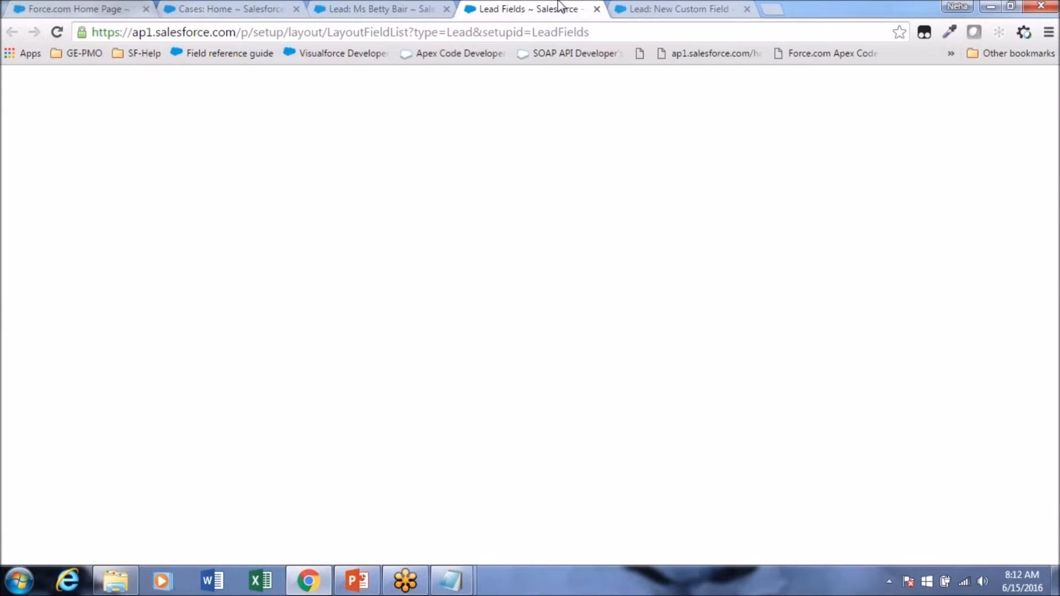
{"action": "left_click", "coordinate": [379, 9]}
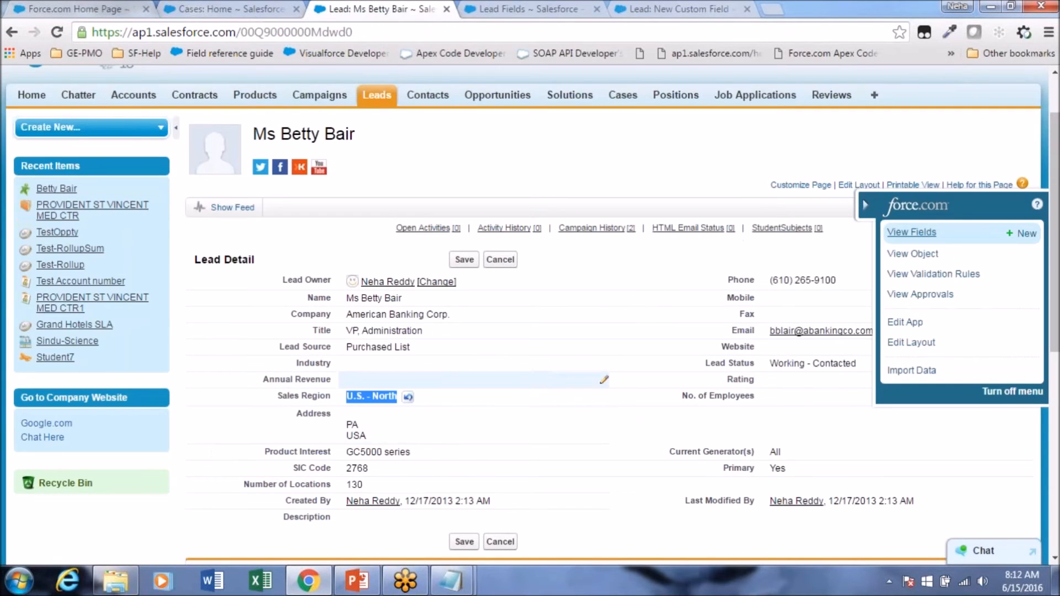
{"action": "left_click", "coordinate": [680, 8]}
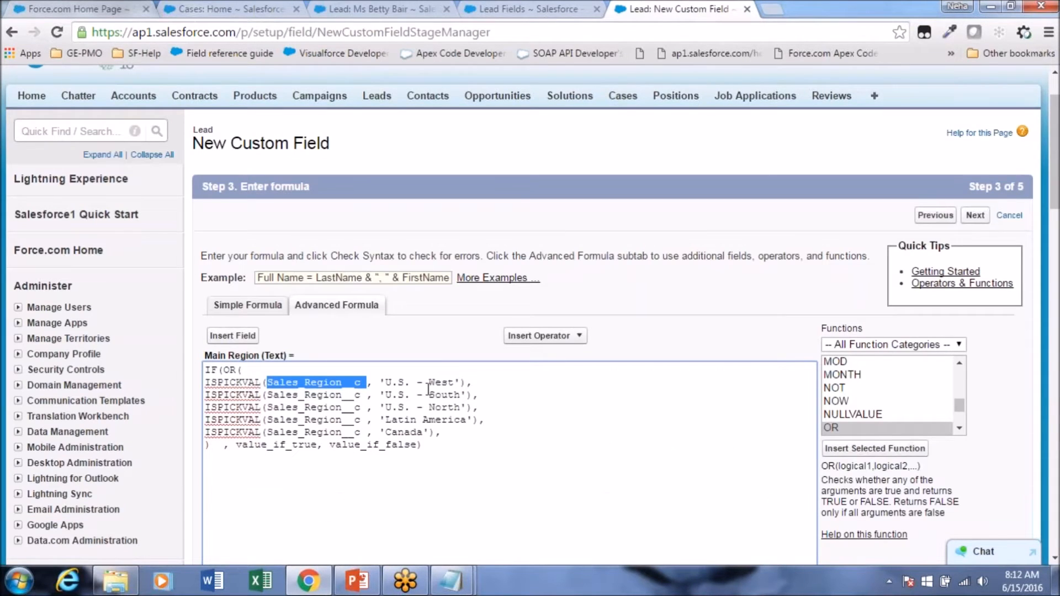
Step: Replace the value_if_true placeholder in the IF formula with 'Americas' in single quotes
{"action": "double_click", "coordinate": [272, 443]}
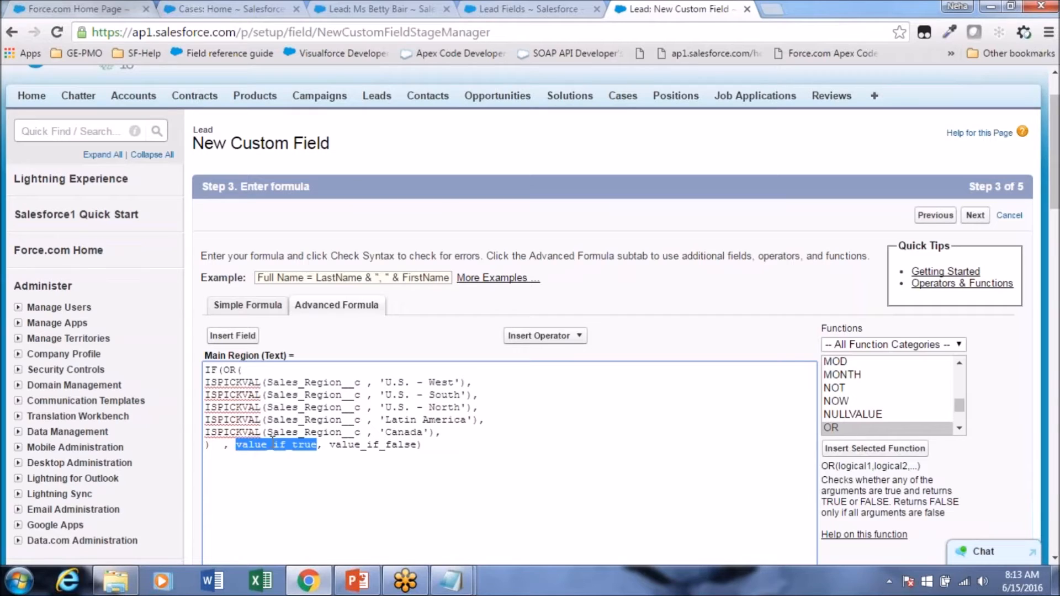
{"action": "type", "text": "''"}
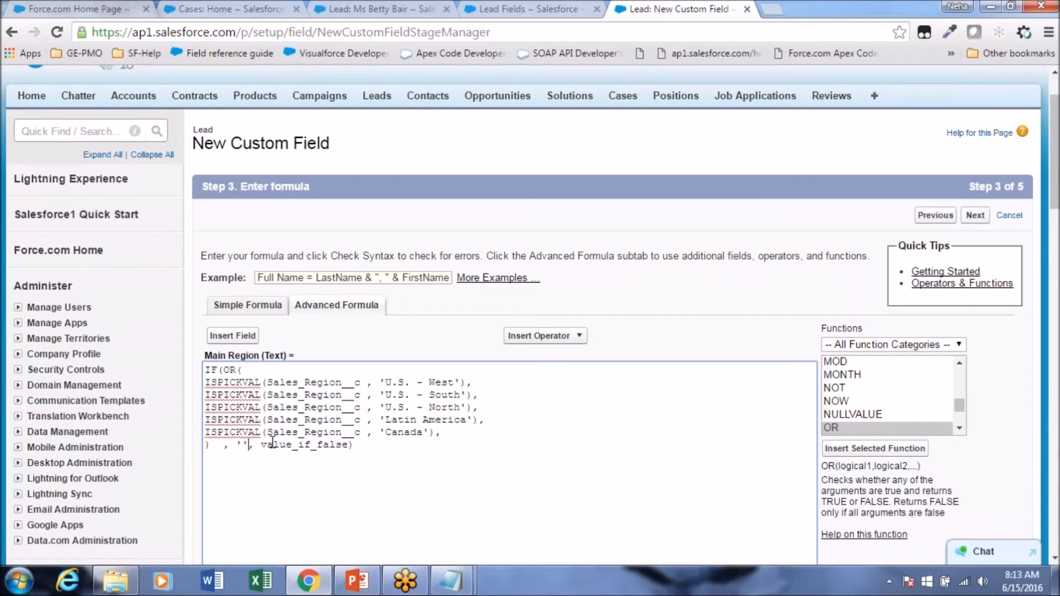
{"action": "key", "text": "Left"}
{"action": "type", "text": "Americas"}
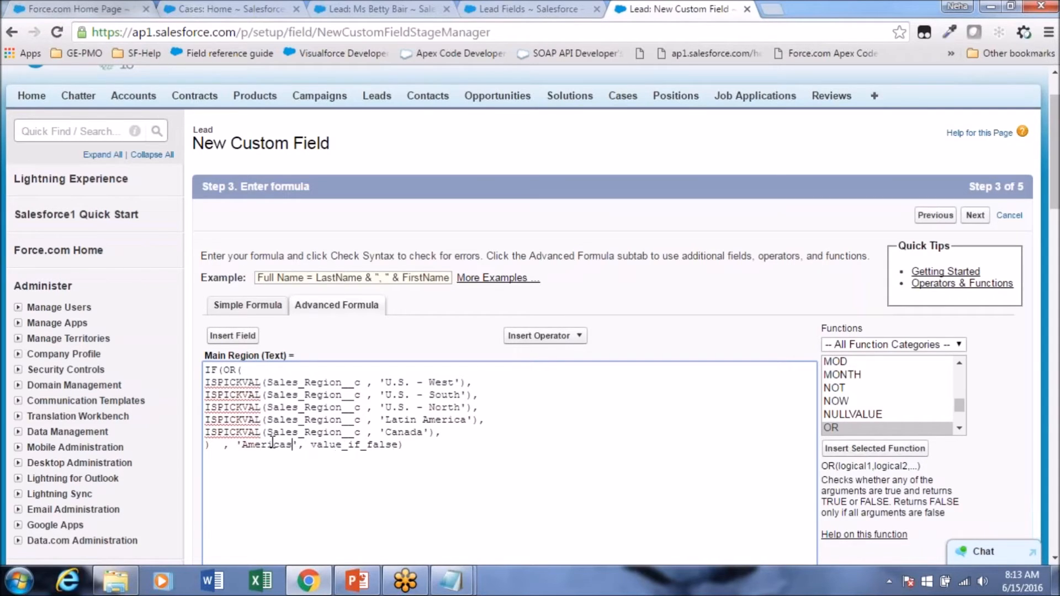
Step: Replace the value_if_false placeholder in the IF formula with null
{"action": "double_click", "coordinate": [375, 446]}
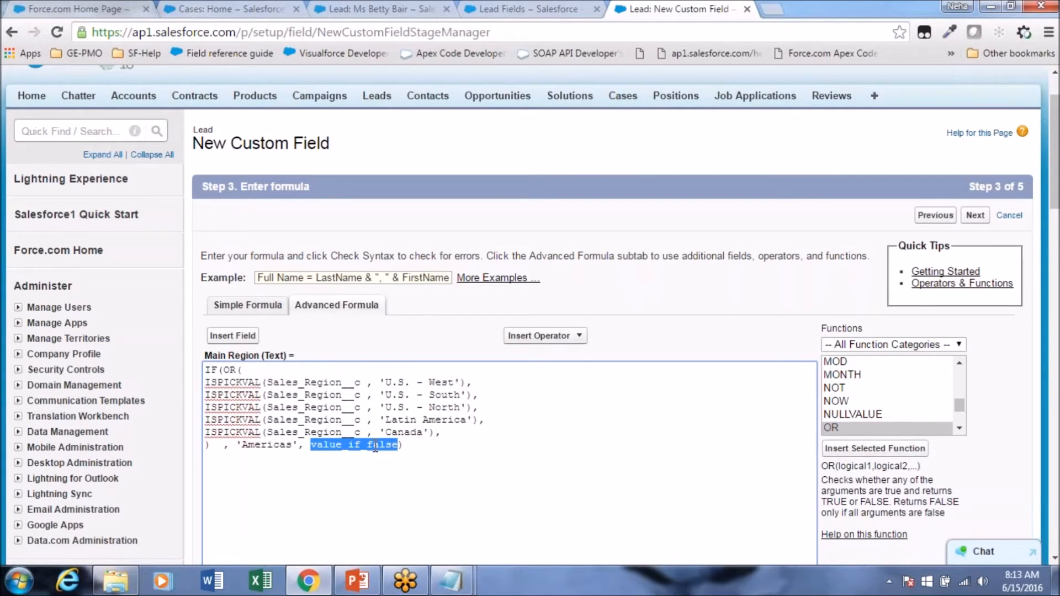
{"action": "type", "text": "null"}
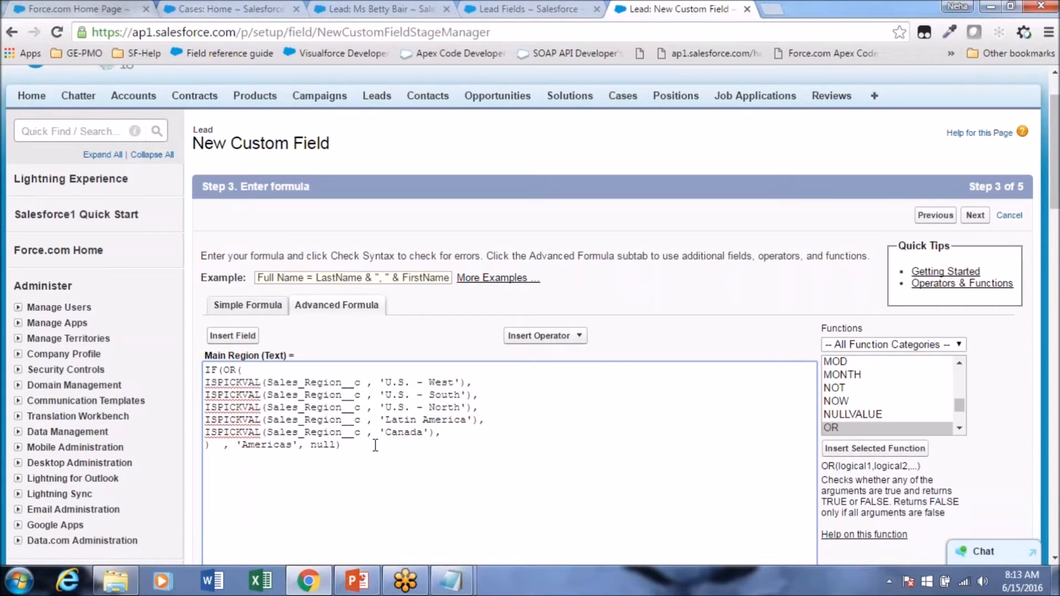
{"action": "double_click", "coordinate": [319, 446]}
{"action": "left_click", "coordinate": [285, 517]}
{"action": "left_click", "coordinate": [338, 445]}
Step: Review the OR condition and the true and false values of the IF formula and check its syntax
{"action": "left_click_drag", "start_coordinate": [210, 445], "coordinate": [225, 370]}
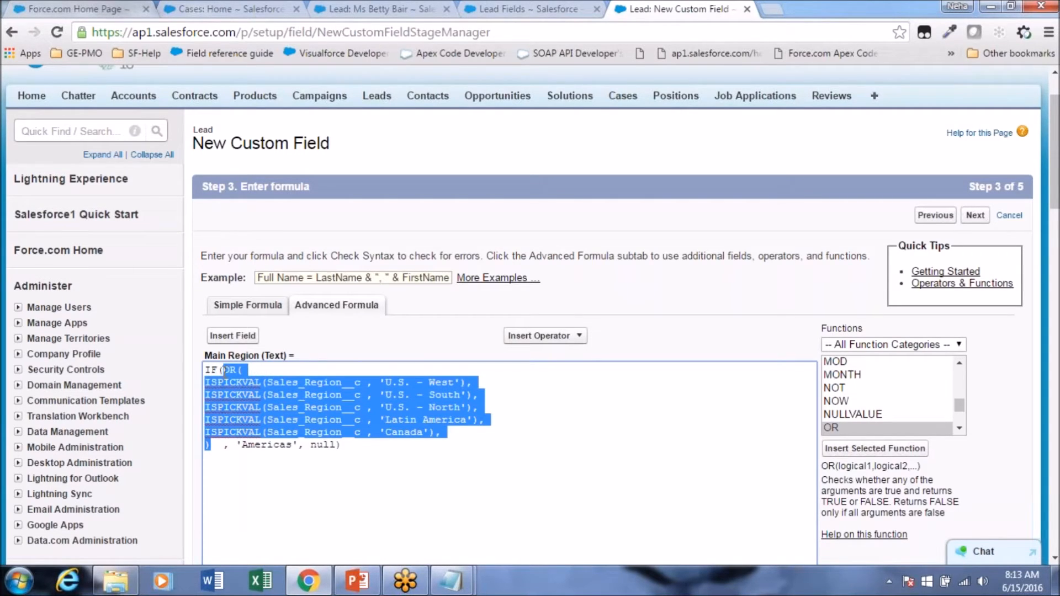
{"action": "double_click", "coordinate": [266, 445]}
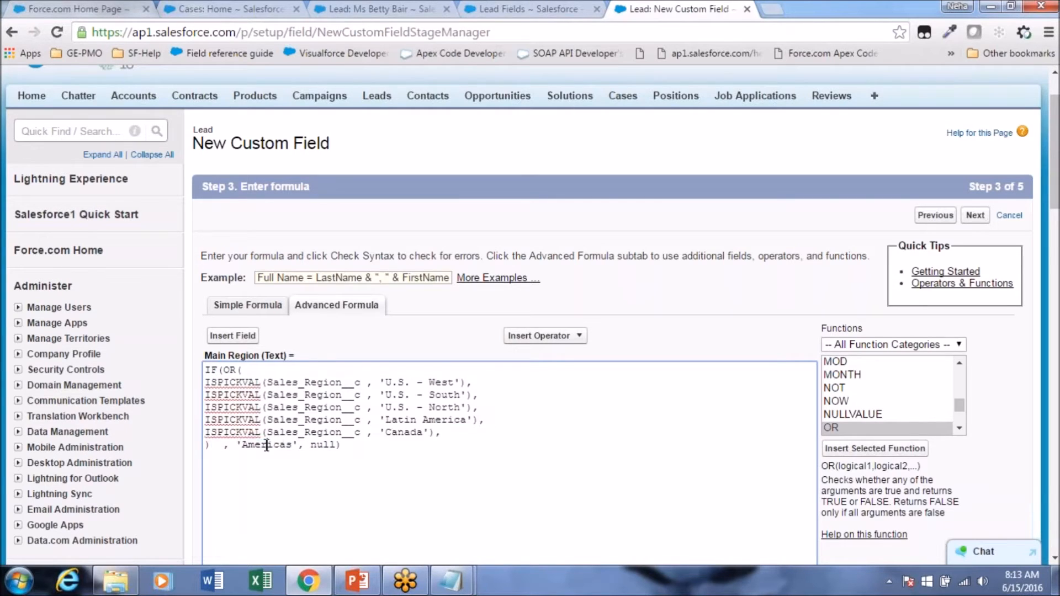
{"action": "double_click", "coordinate": [322, 446]}
{"action": "left_click", "coordinate": [338, 446]}
{"action": "scroll", "coordinate": [184, 467], "scroll_direction": "down", "scroll_amount": 1}
{"action": "scroll", "coordinate": [184, 468], "scroll_direction": "down", "scroll_amount": 4}
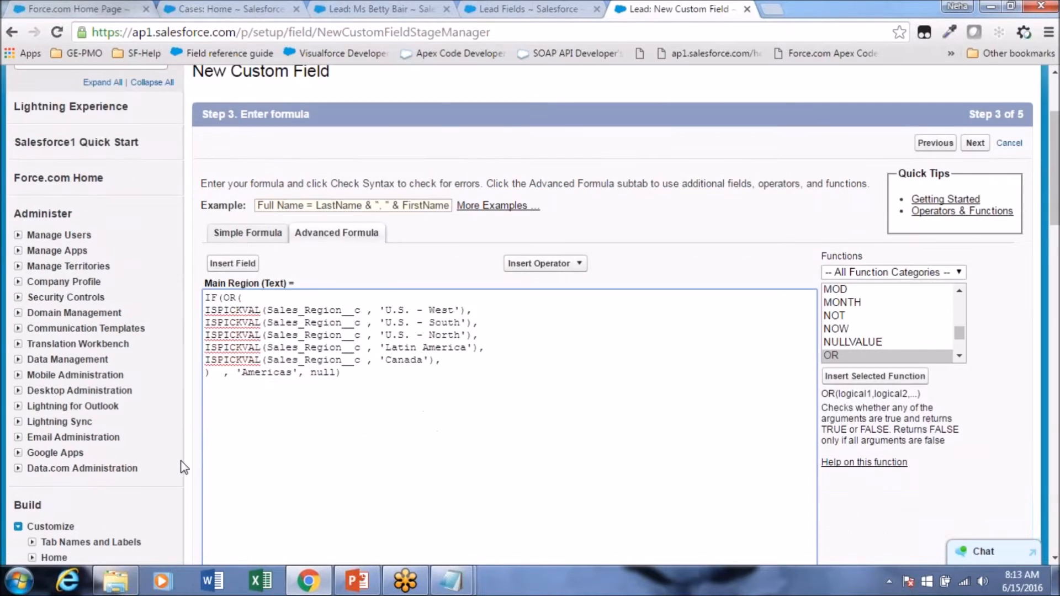
{"action": "left_click", "coordinate": [236, 468]}
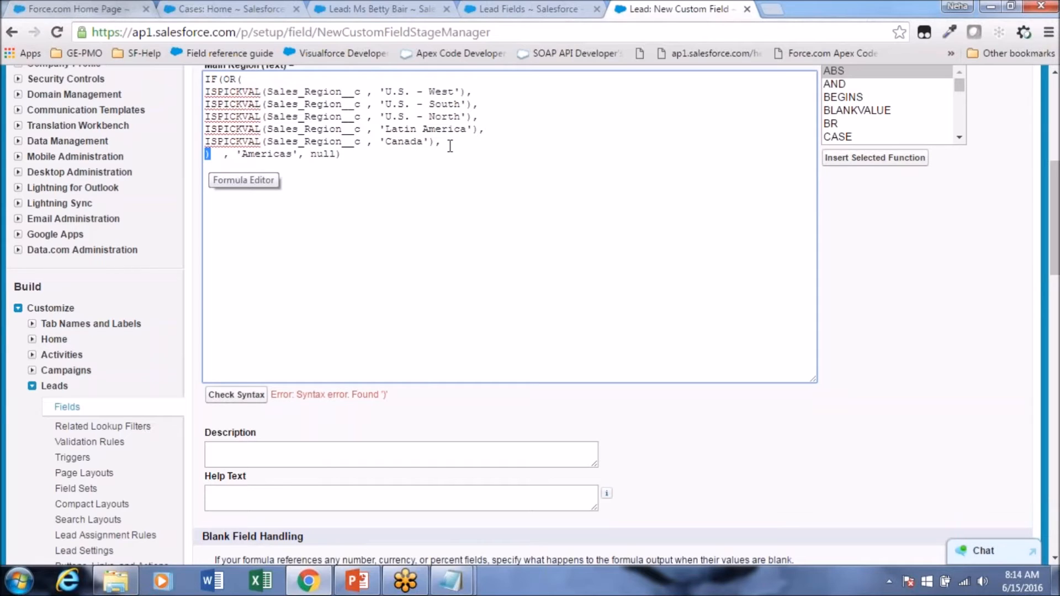
Step: Remove the trailing comma after the Canada ISPICKVAL condition and check the formula's syntax again
{"action": "left_click", "coordinate": [339, 154]}
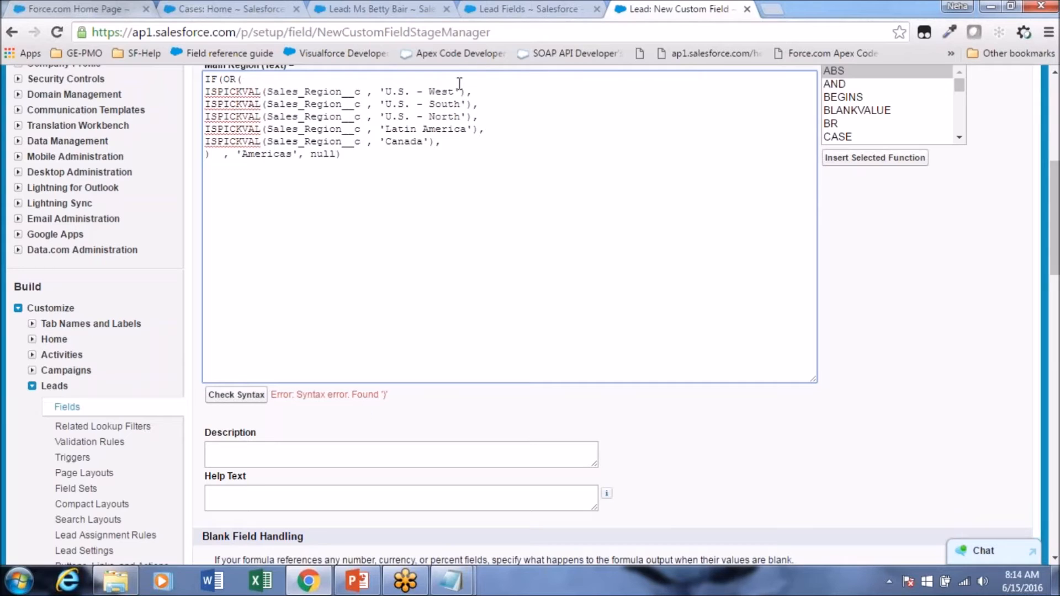
{"action": "left_click_drag", "start_coordinate": [448, 141], "coordinate": [198, 97]}
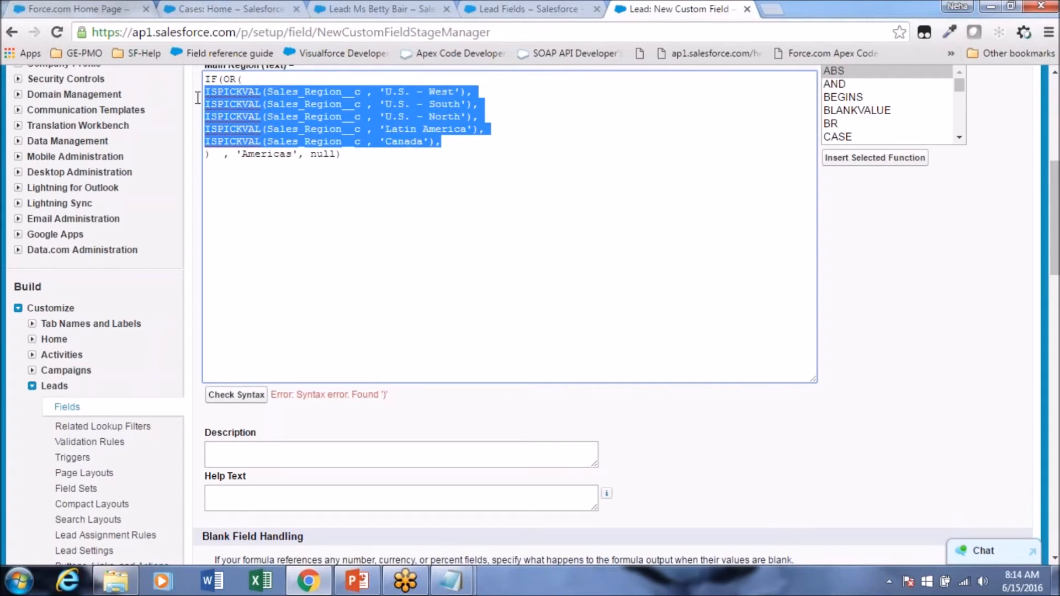
{"action": "left_click", "coordinate": [487, 91]}
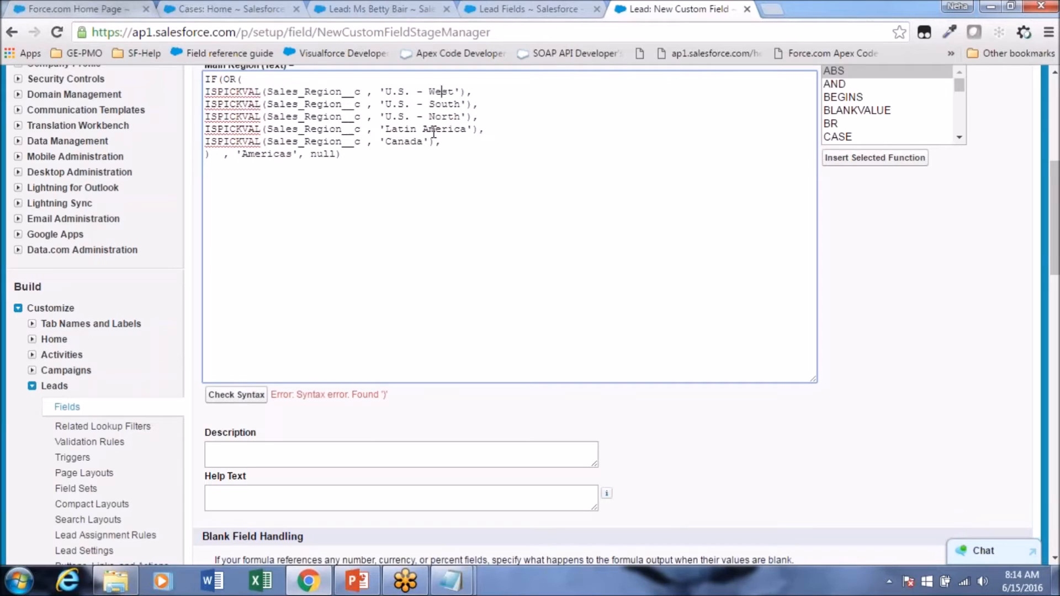
{"action": "left_click", "coordinate": [418, 141]}
{"action": "key", "text": "BackSpace"}
{"action": "left_click", "coordinate": [236, 394]}
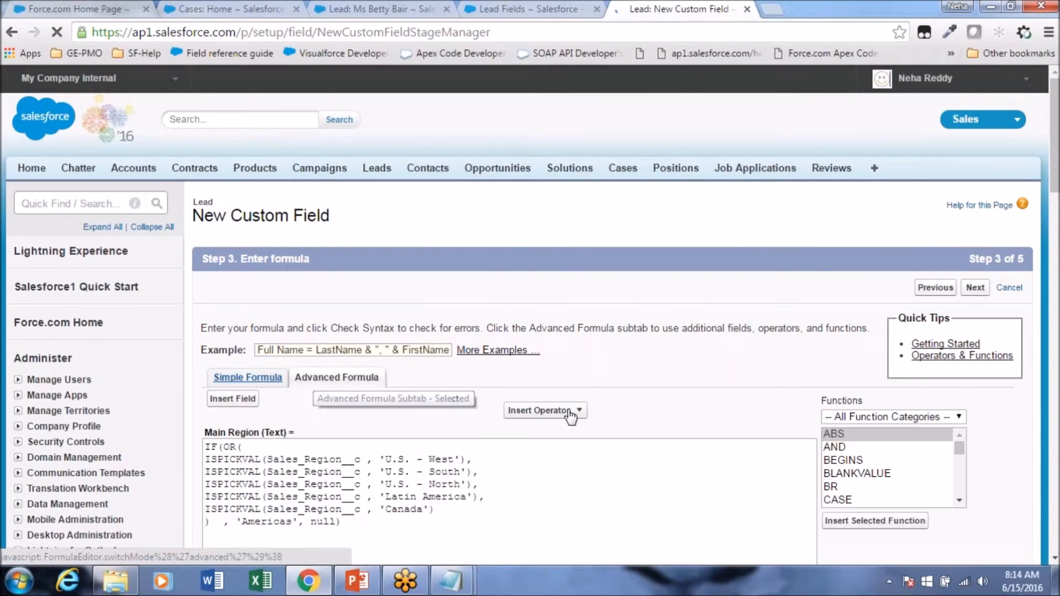
{"action": "scroll", "coordinate": [571, 417], "scroll_direction": "down", "scroll_amount": 2}
{"action": "scroll", "coordinate": [571, 417], "scroll_direction": "down", "scroll_amount": 5}
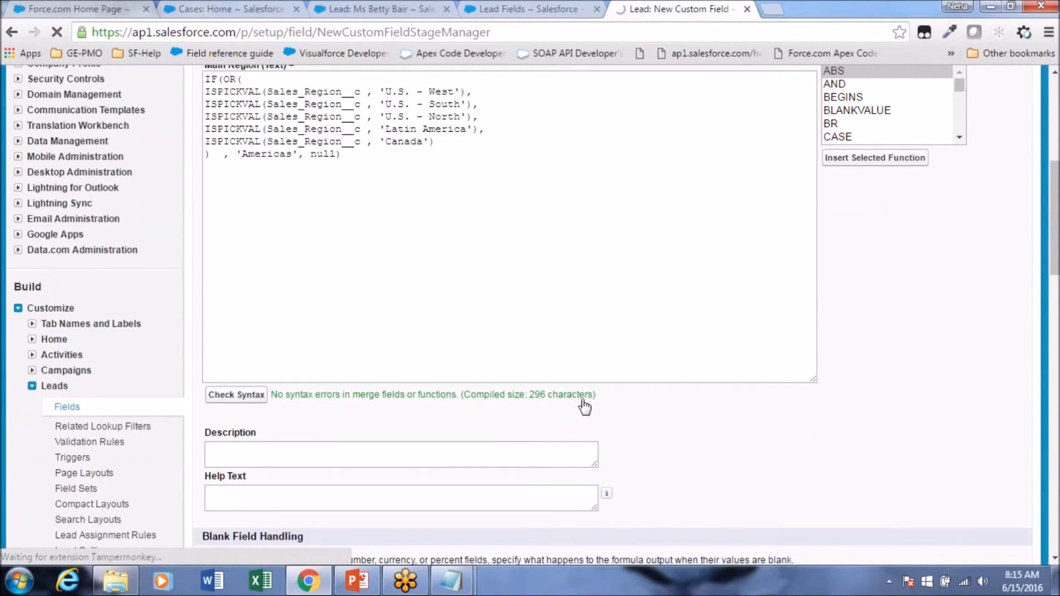
{"action": "scroll", "coordinate": [663, 453], "scroll_direction": "up", "scroll_amount": 4}
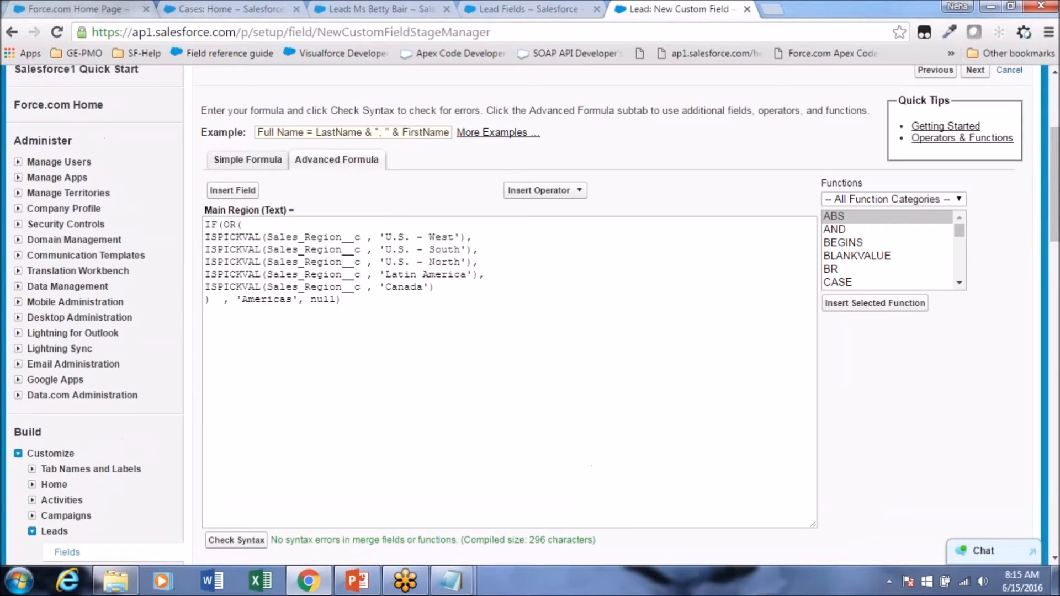
Step: Make the Main Region field visible to all profiles and save it with all four lead page layouts included
{"action": "scroll", "coordinate": [975, 276], "scroll_direction": "up", "scroll_amount": 2}
{"action": "left_click", "coordinate": [975, 287]}
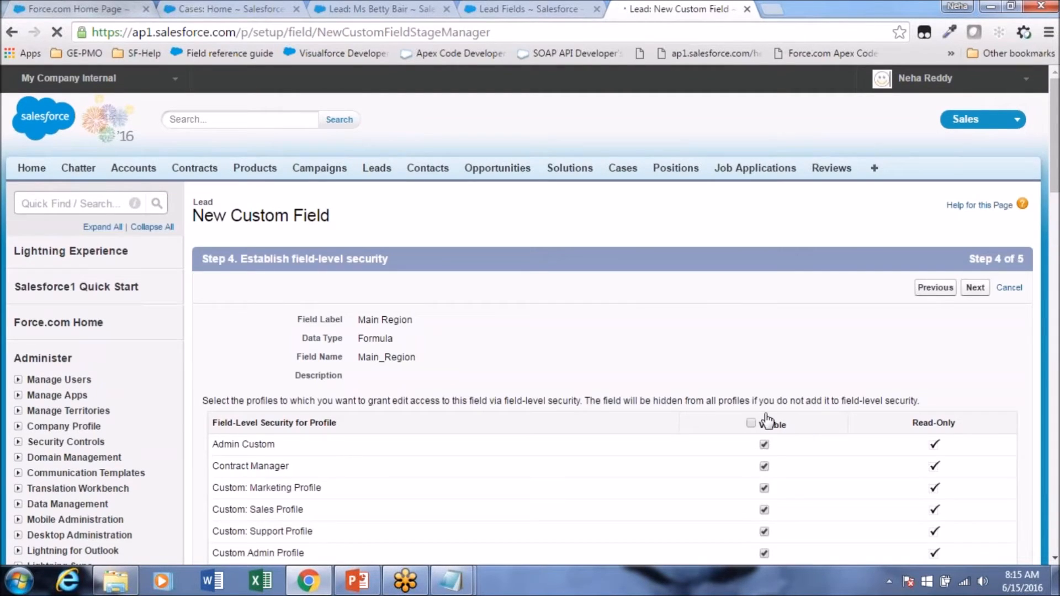
{"action": "left_click", "coordinate": [752, 423]}
{"action": "left_click", "coordinate": [974, 289]}
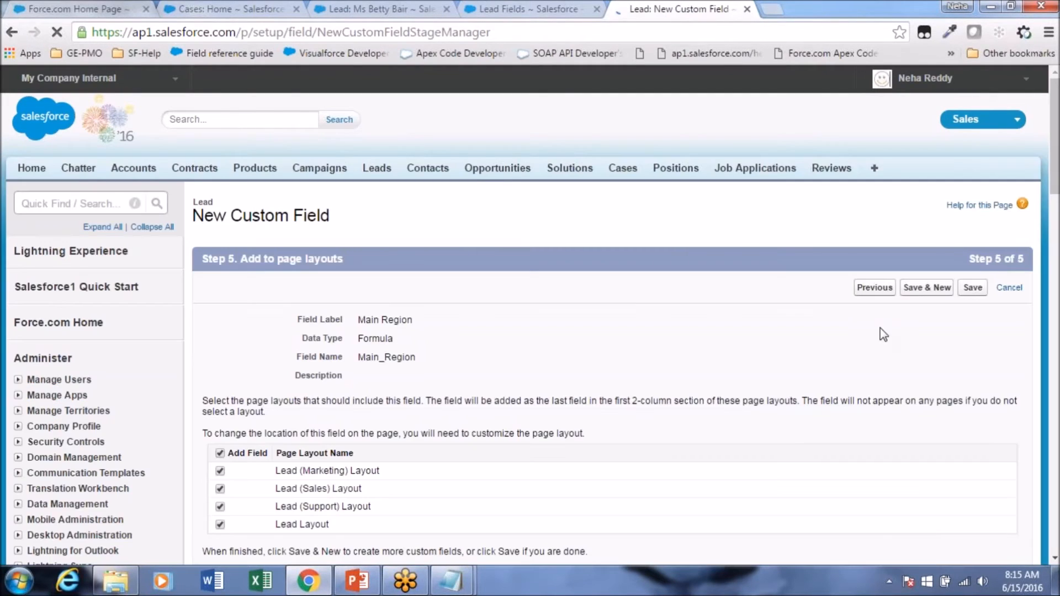
{"action": "left_click", "coordinate": [971, 291]}
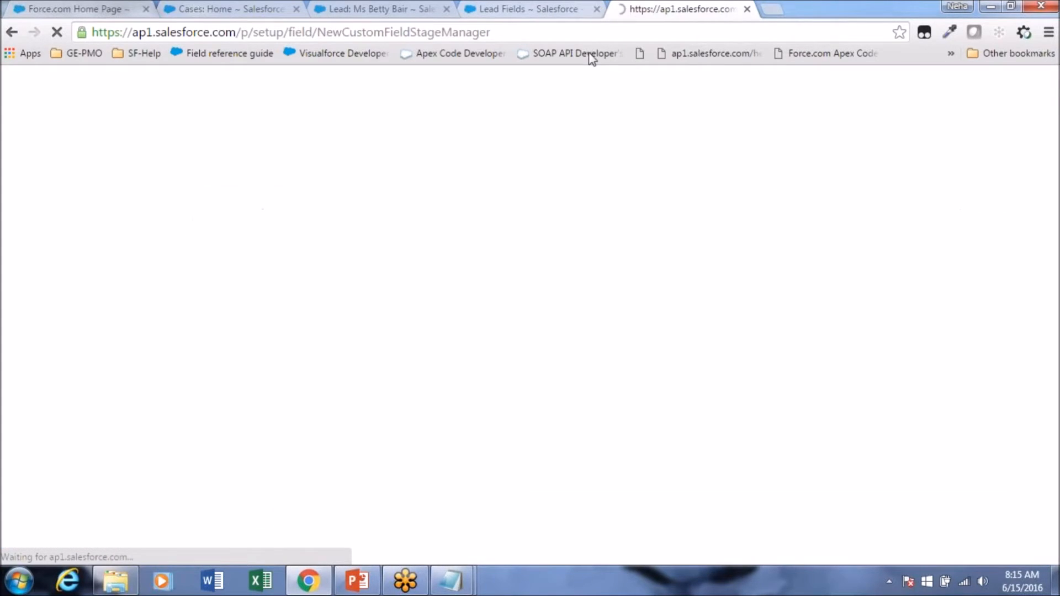
Step: Close the old Lead Fields tab and reload the open lead record to bring in the Main Region field
{"action": "left_click", "coordinate": [597, 9]}
{"action": "left_click", "coordinate": [400, 13]}
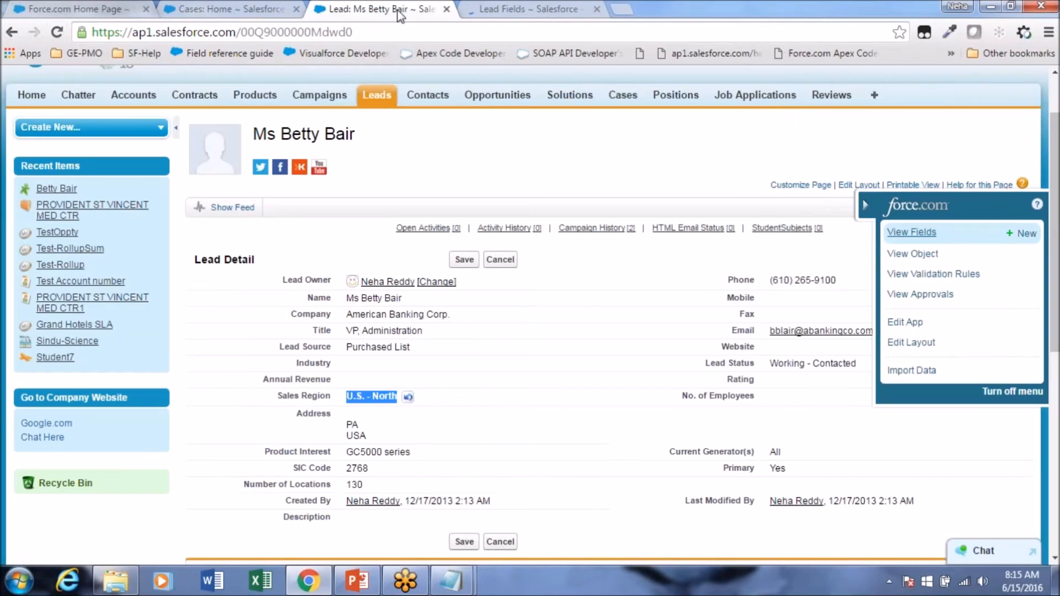
{"action": "left_click", "coordinate": [56, 32]}
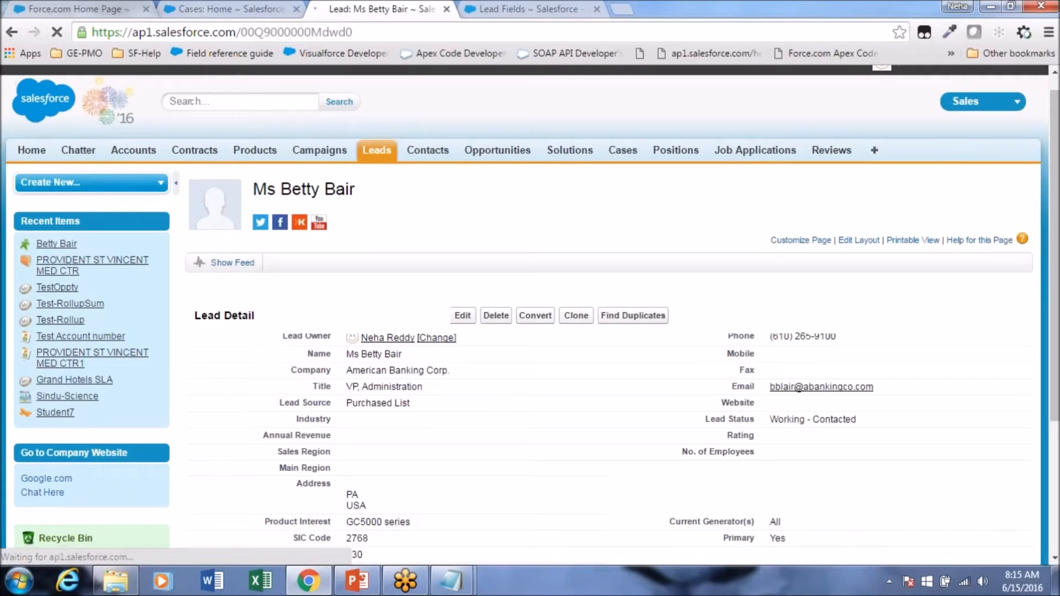
{"action": "scroll", "coordinate": [375, 313], "scroll_direction": "down", "scroll_amount": 3}
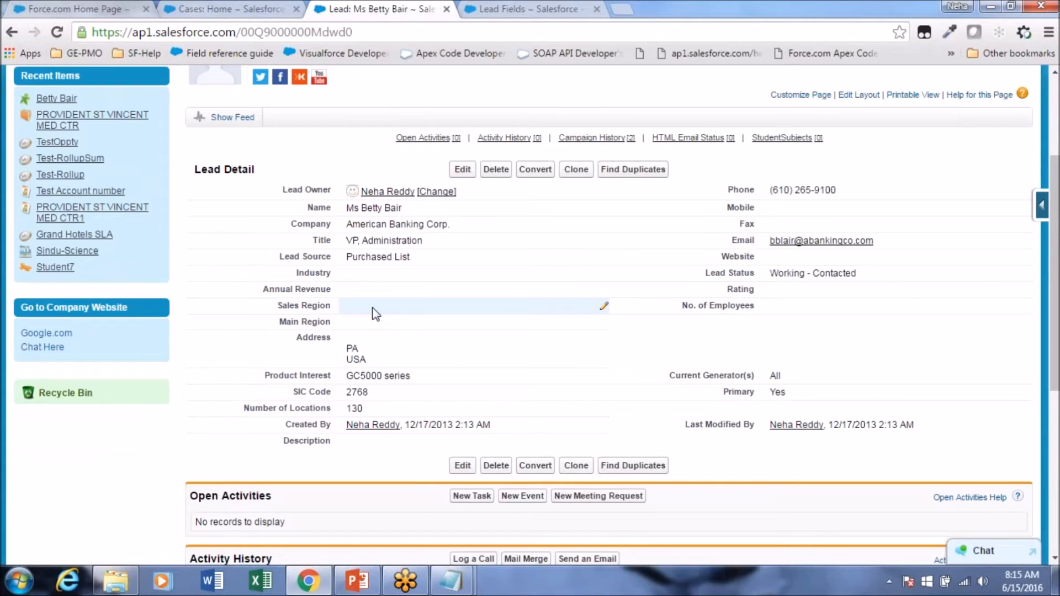
Step: Set the lead's Sales Region to Latin America and check the Main Region field below it
{"action": "double_click", "coordinate": [376, 313]}
{"action": "left_click", "coordinate": [372, 307]}
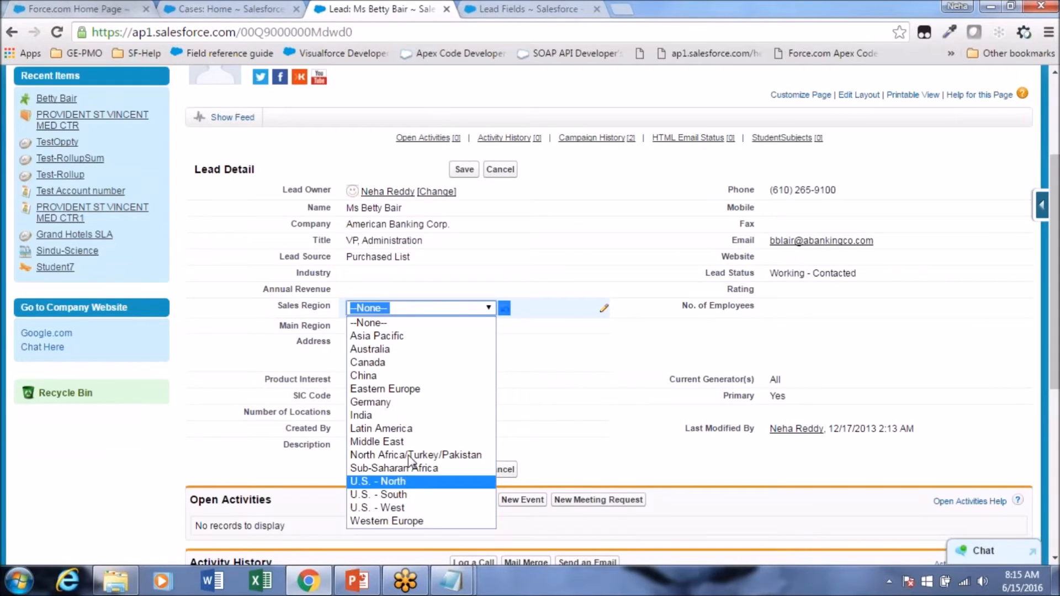
{"action": "left_click", "coordinate": [410, 433]}
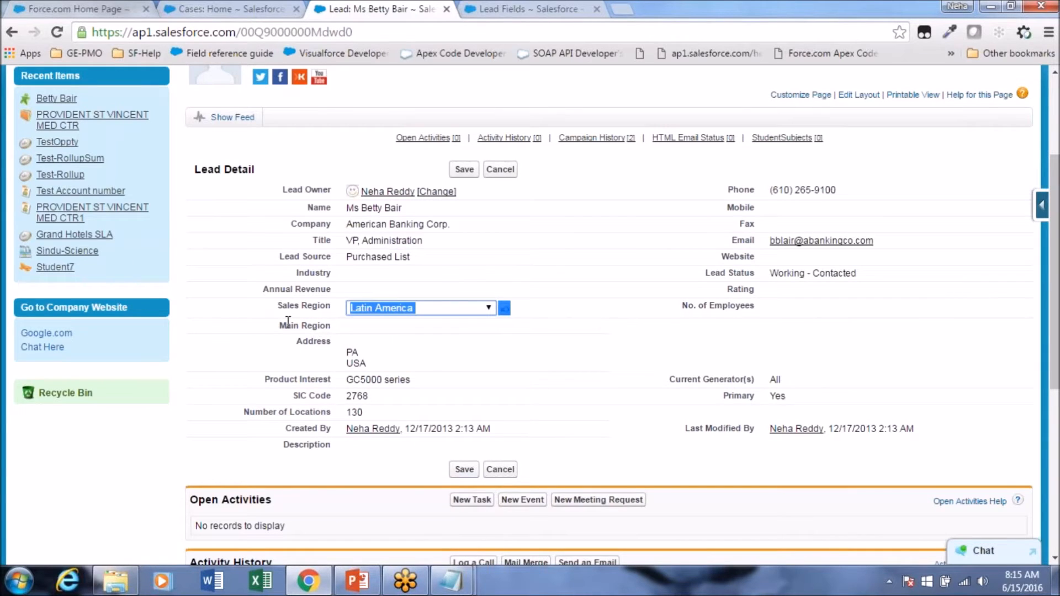
{"action": "double_click", "coordinate": [373, 325]}
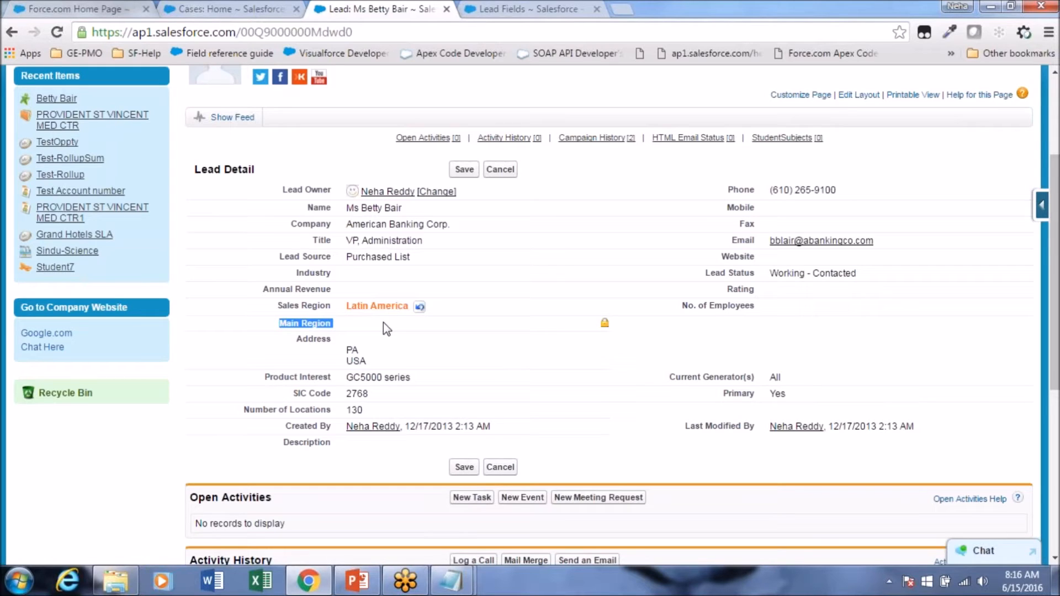
Step: Compare the lead's Sales Region selection with the conditions and the Americas and null results in the Notepad draft
{"action": "mouse_move", "coordinate": [450, 580]}
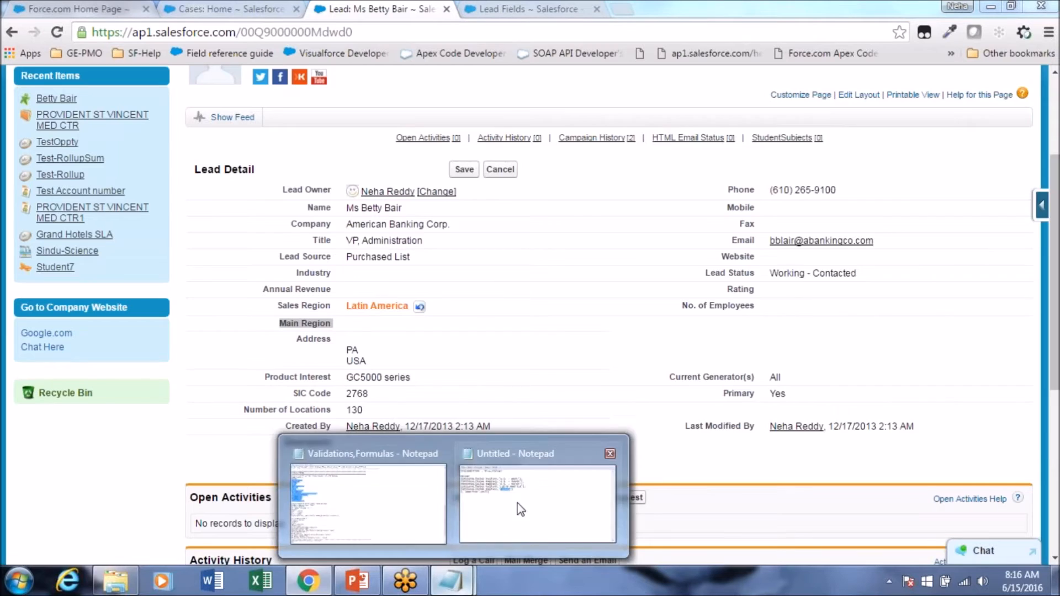
{"action": "left_click", "coordinate": [522, 497]}
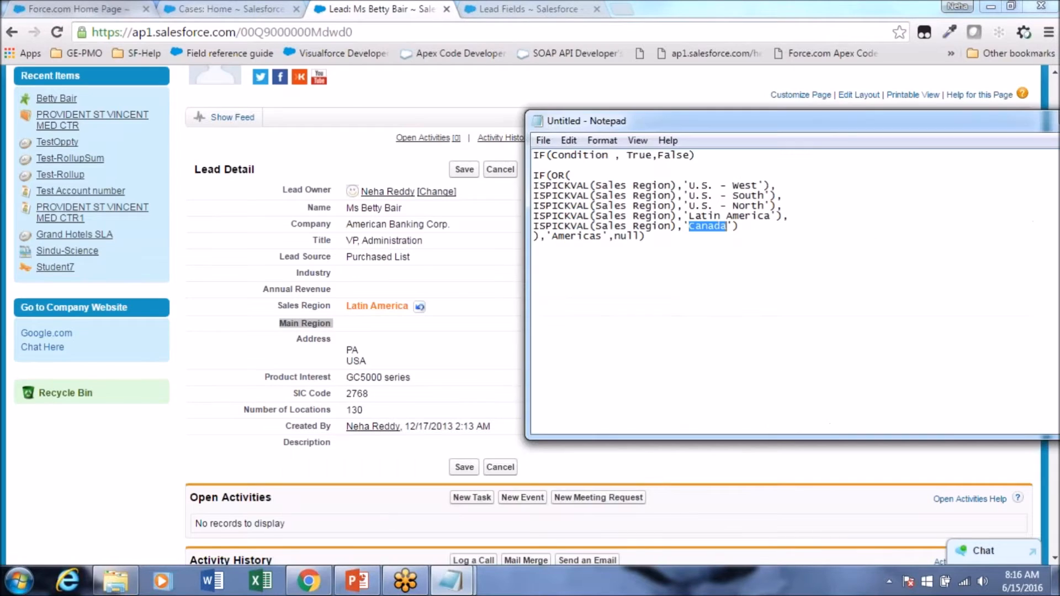
{"action": "left_click", "coordinate": [370, 306]}
{"action": "double_click", "coordinate": [369, 306]}
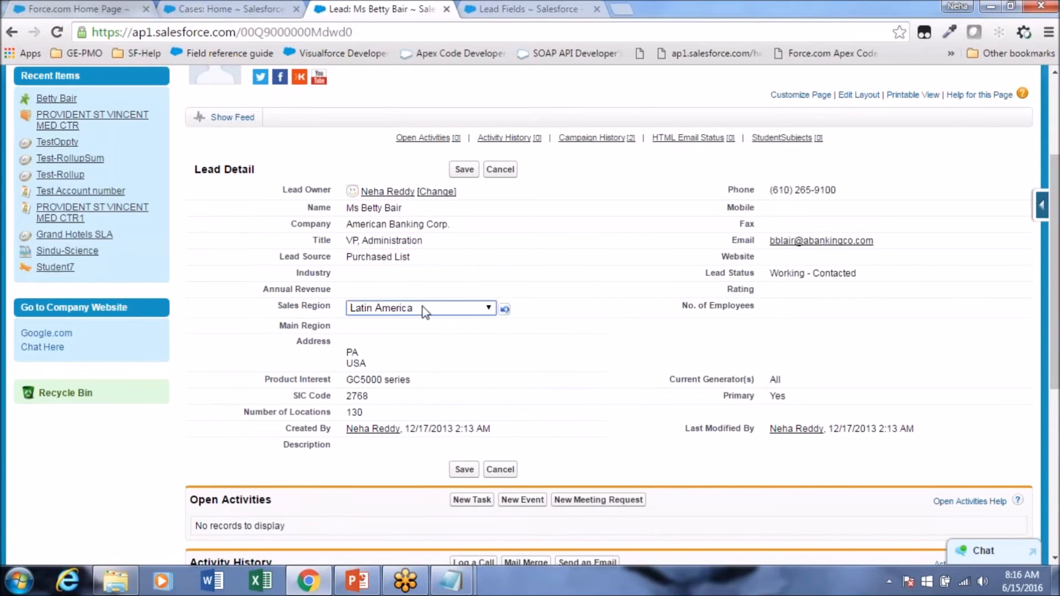
{"action": "mouse_move", "coordinate": [450, 579]}
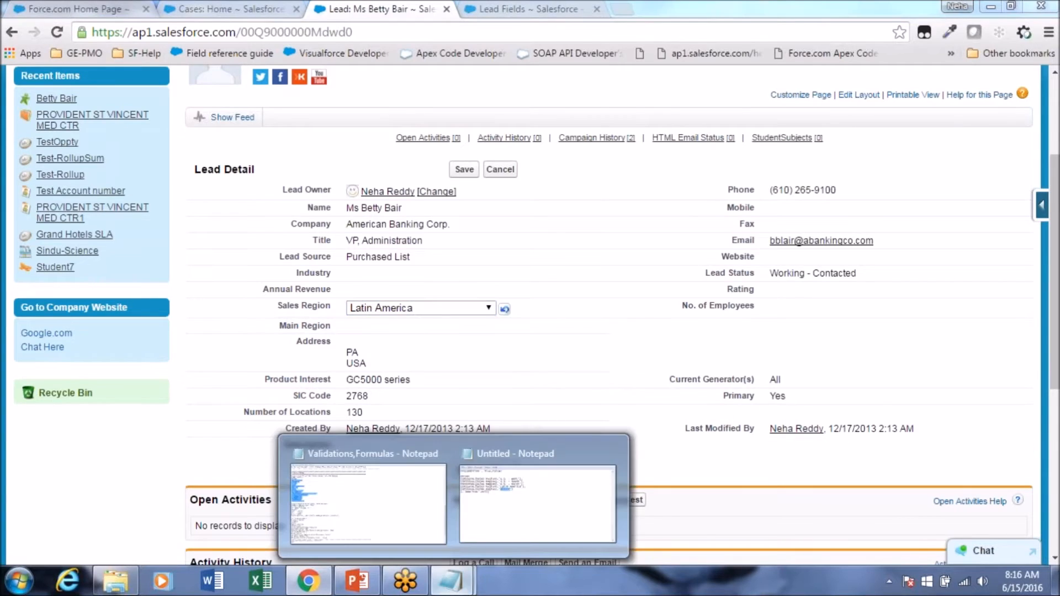
{"action": "left_click", "coordinate": [538, 500]}
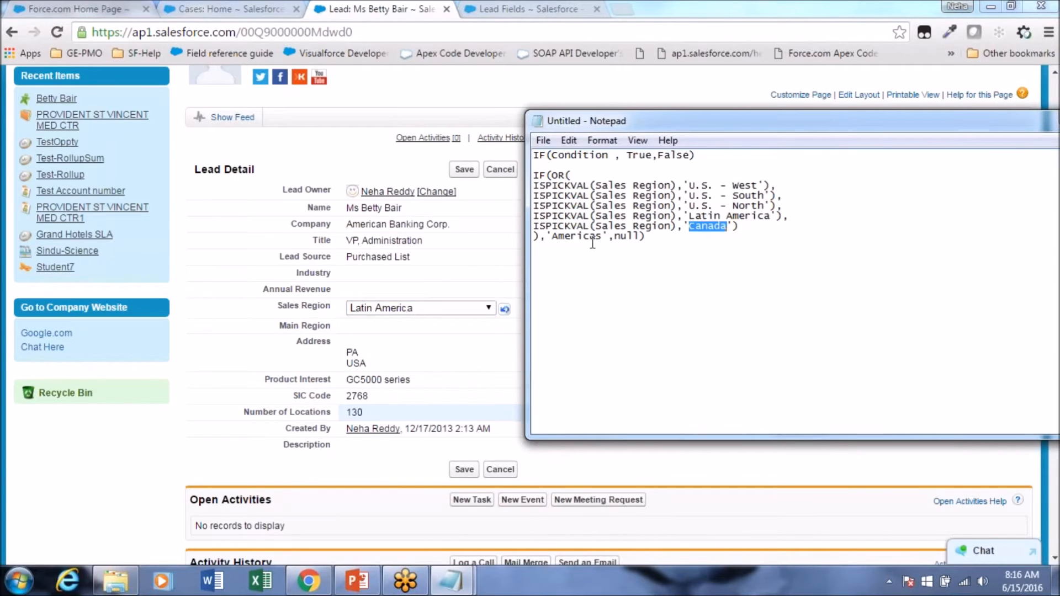
{"action": "double_click", "coordinate": [623, 236]}
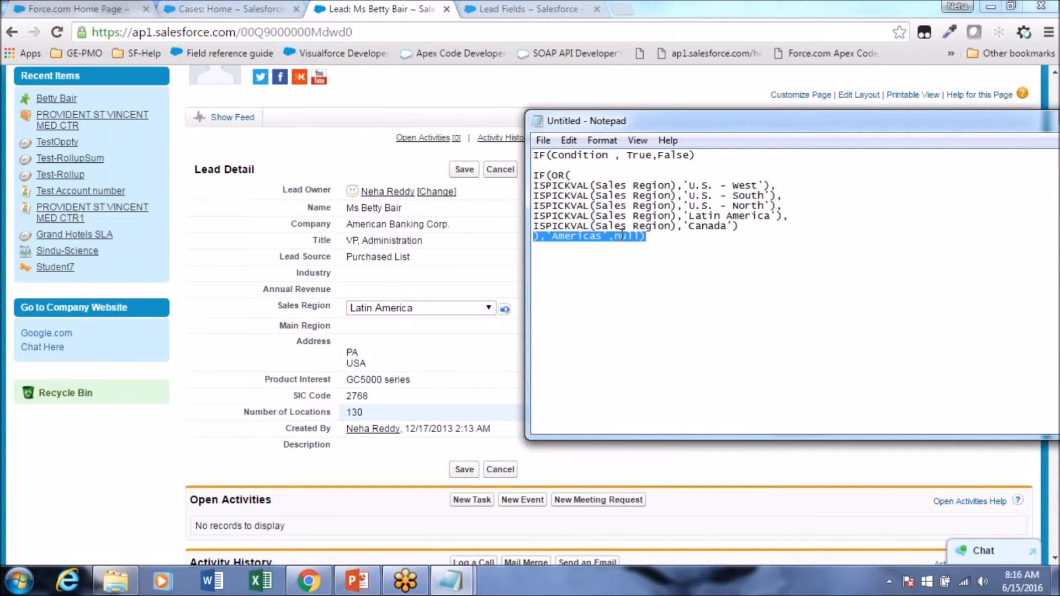
Step: Keep Latin America as the lead's Sales Region and save the record
{"action": "left_click", "coordinate": [396, 319]}
{"action": "left_click", "coordinate": [414, 428]}
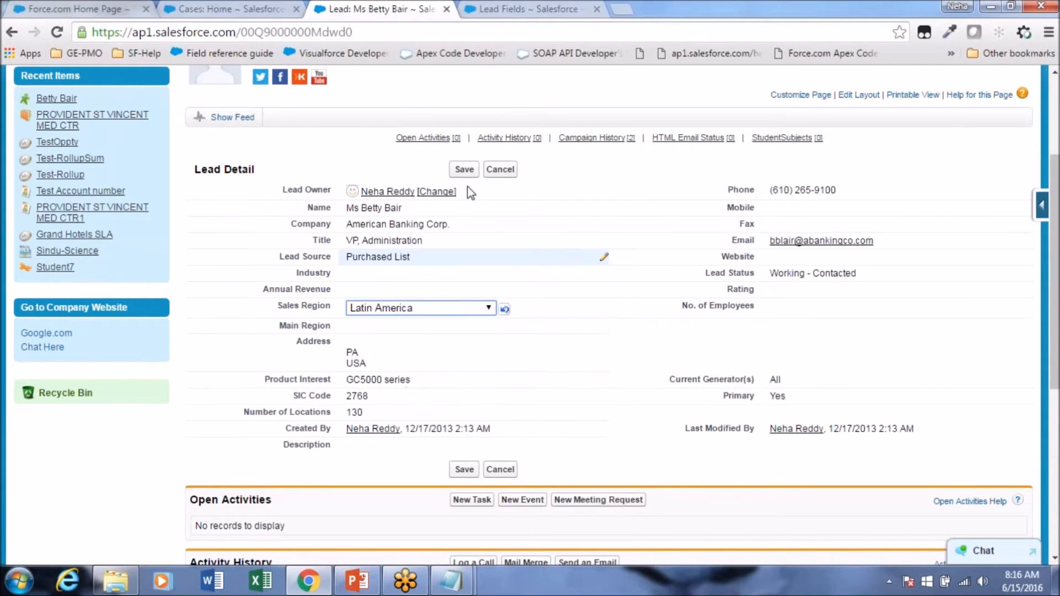
{"action": "left_click", "coordinate": [467, 172]}
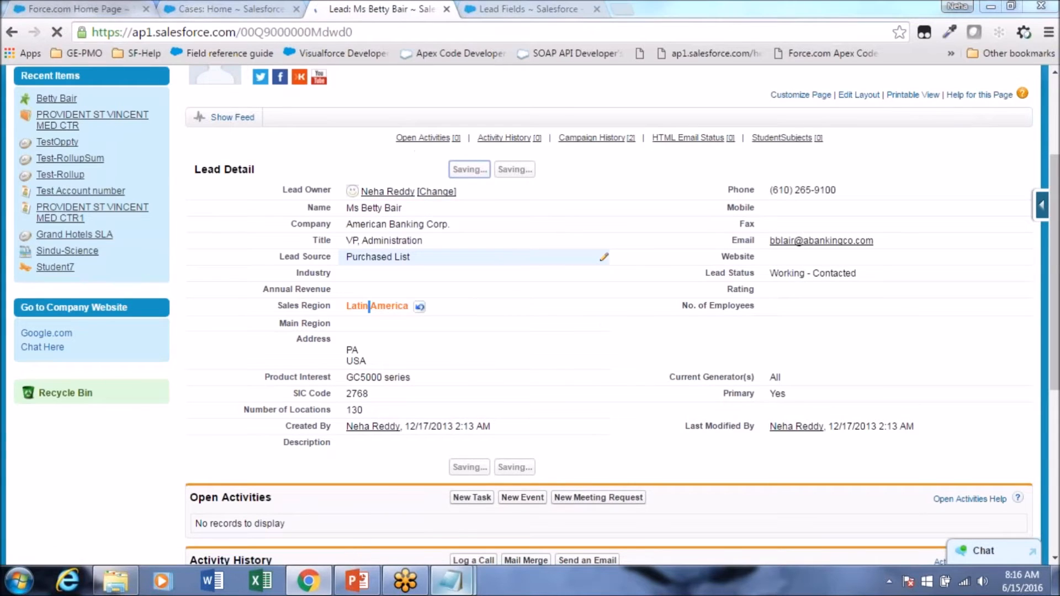
Step: Compare the saved lead's Main Region with the Latin America condition and the Americas result in the Notepad draft
{"action": "left_click", "coordinate": [486, 491]}
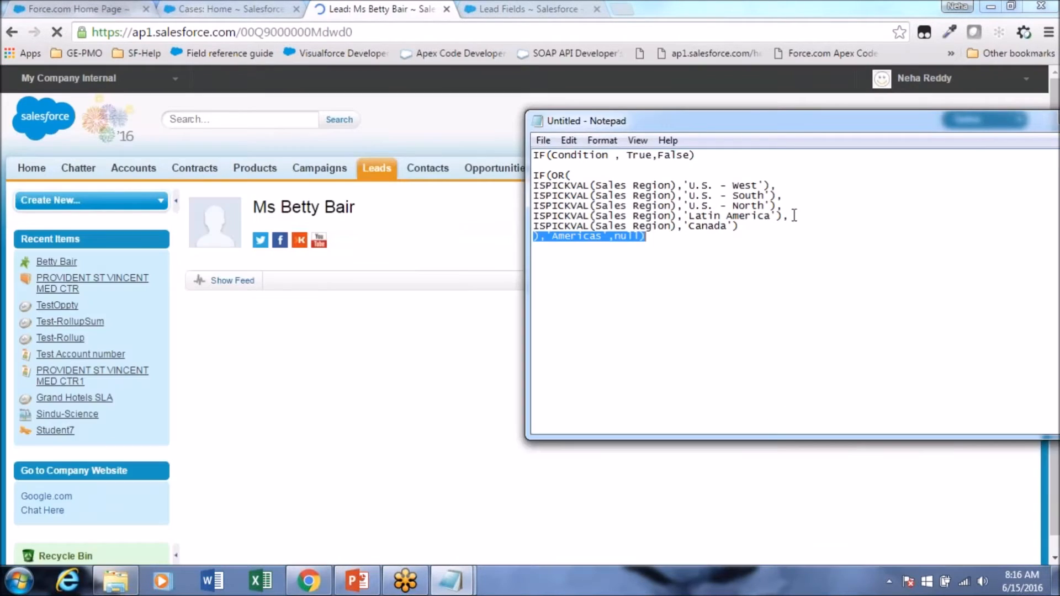
{"action": "left_click_drag", "start_coordinate": [790, 217], "coordinate": [537, 216]}
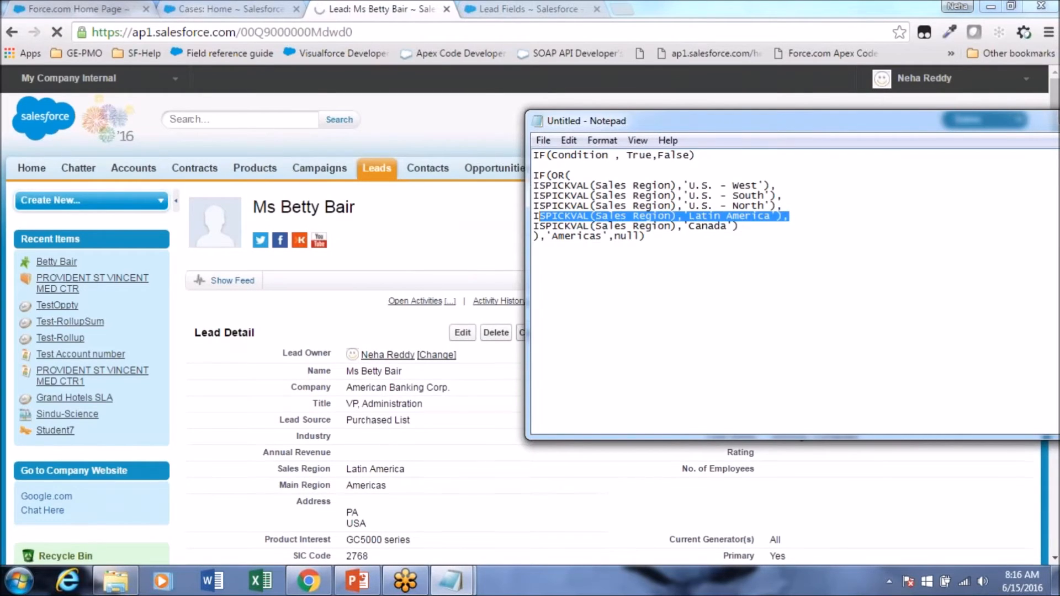
{"action": "left_click_drag", "start_coordinate": [646, 237], "coordinate": [534, 236]}
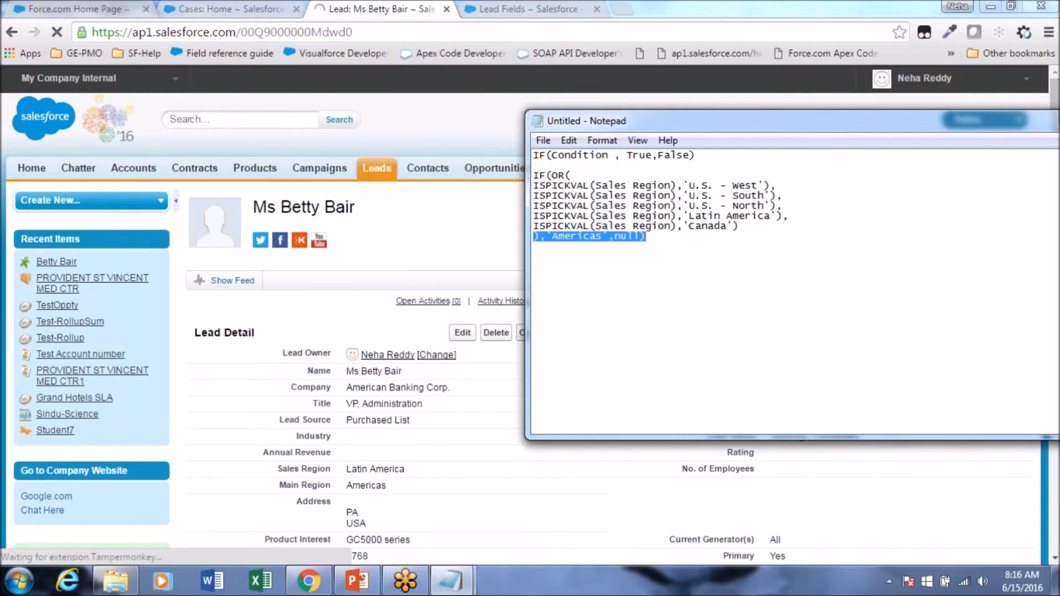
{"action": "left_click", "coordinate": [397, 487]}
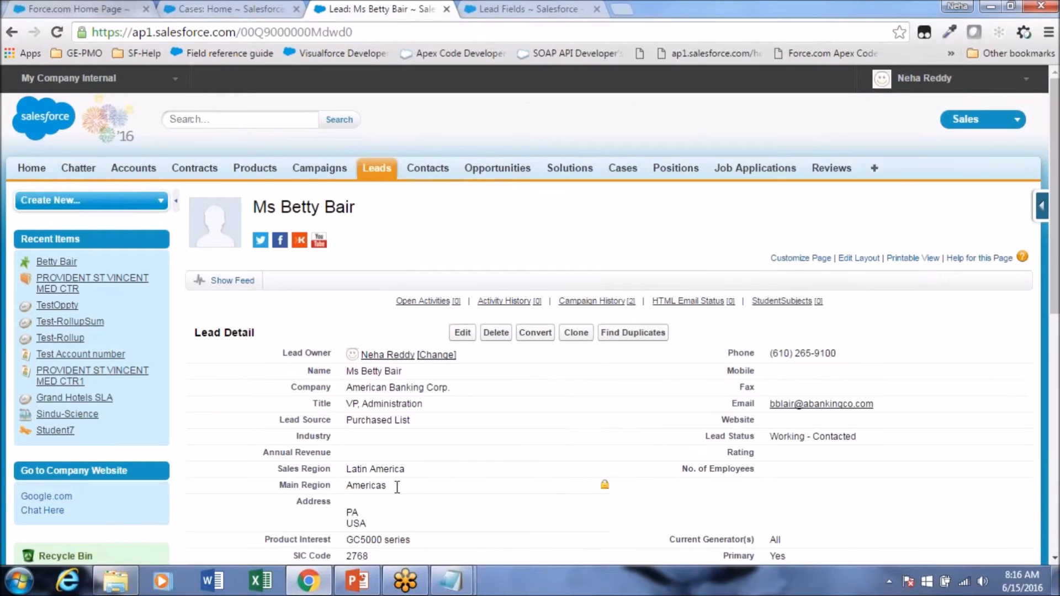
{"action": "double_click", "coordinate": [397, 487]}
Step: Set the lead's Sales Region to China and save the record to test the Main Region formula
{"action": "double_click", "coordinate": [396, 476]}
{"action": "left_click", "coordinate": [420, 471]}
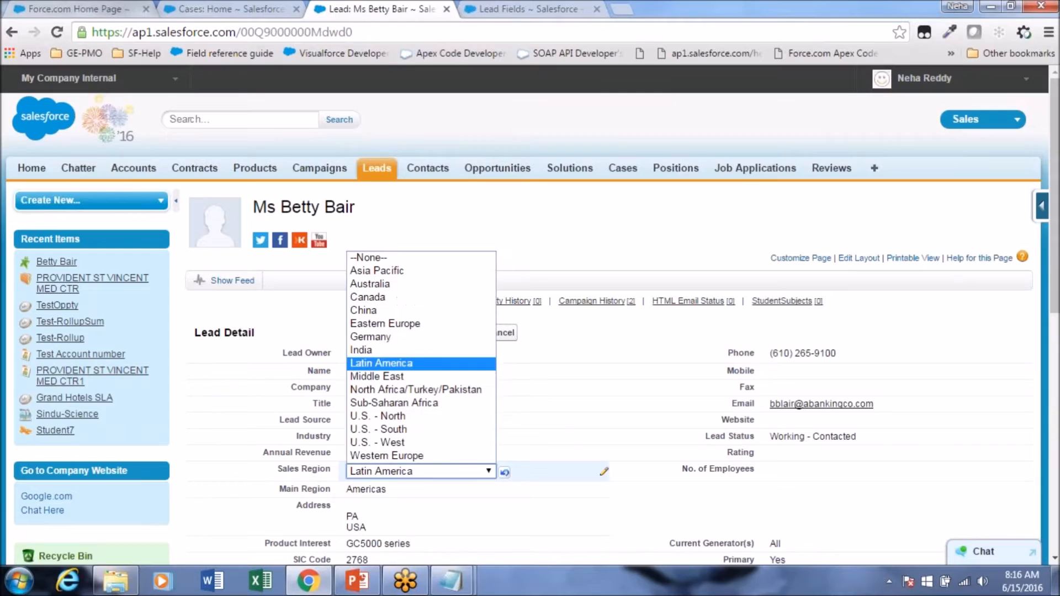
{"action": "left_click", "coordinate": [414, 311]}
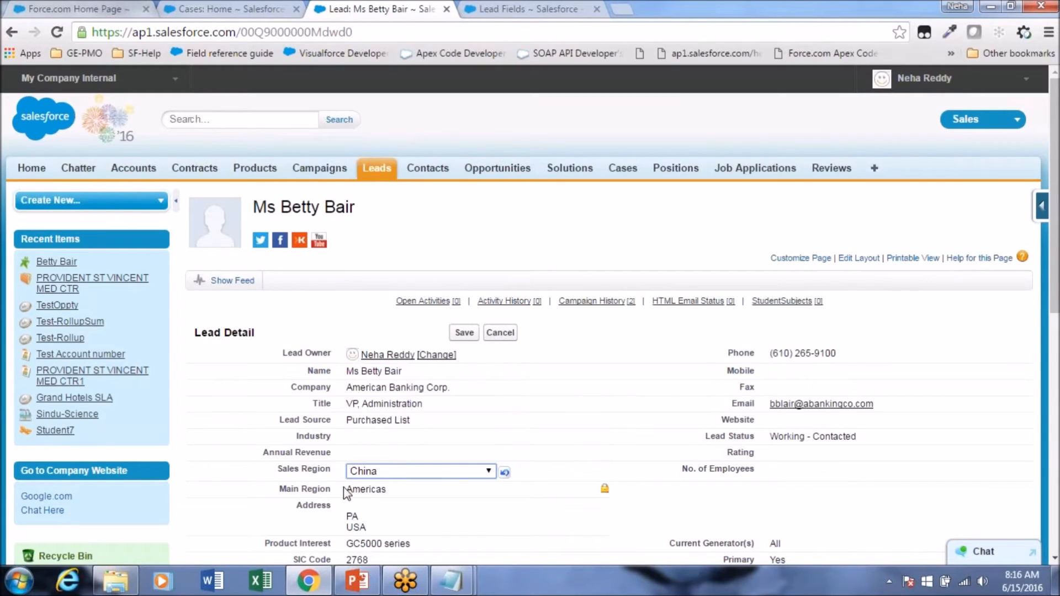
{"action": "left_click_drag", "start_coordinate": [344, 488], "coordinate": [389, 489]}
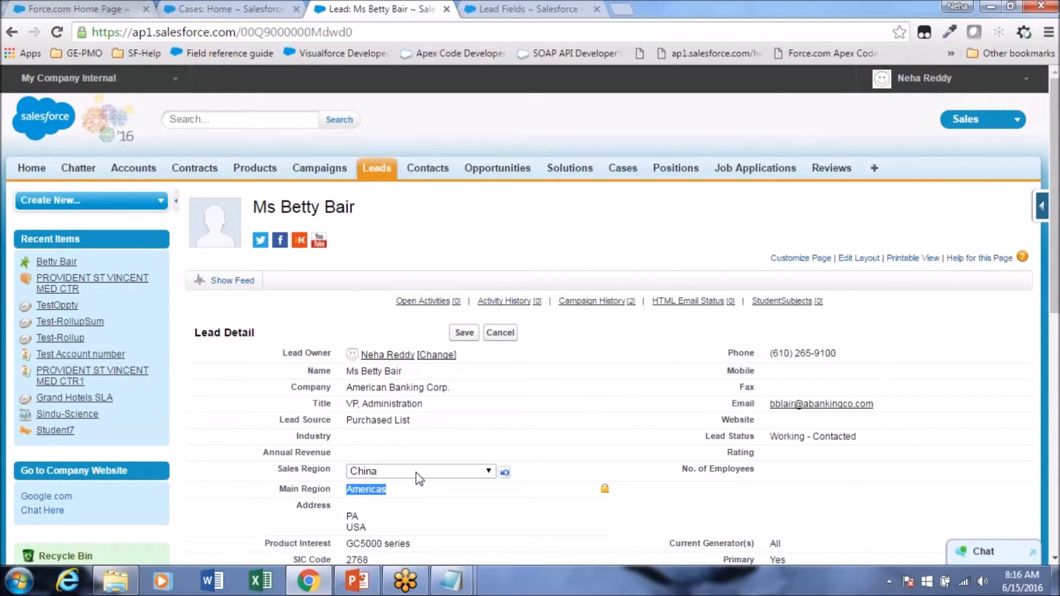
{"action": "key", "text": "Return"}
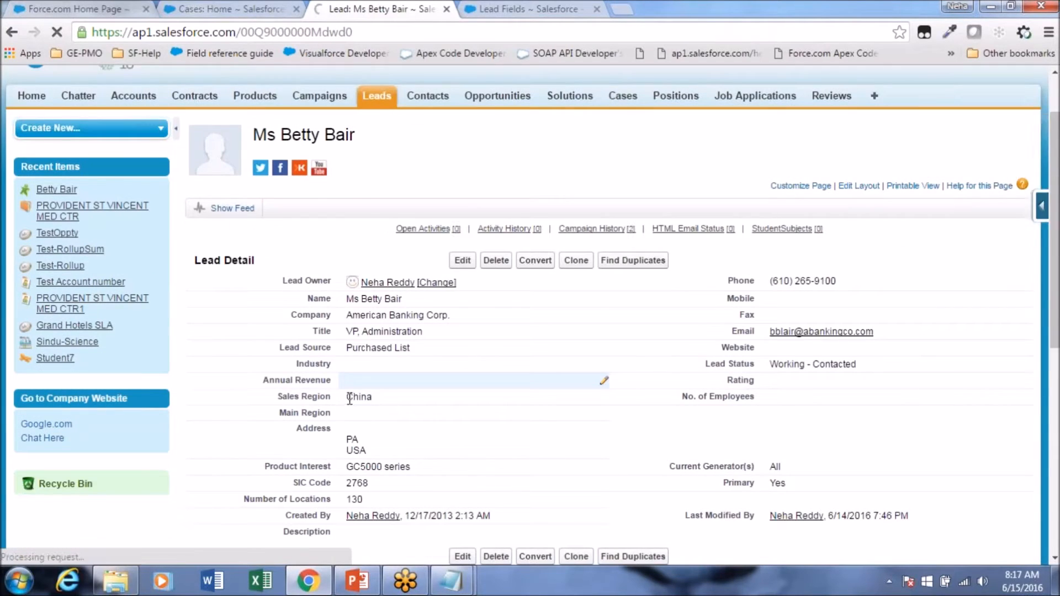
Step: Set the lead's Sales Region to U.S. - West and save the record
{"action": "double_click", "coordinate": [349, 397]}
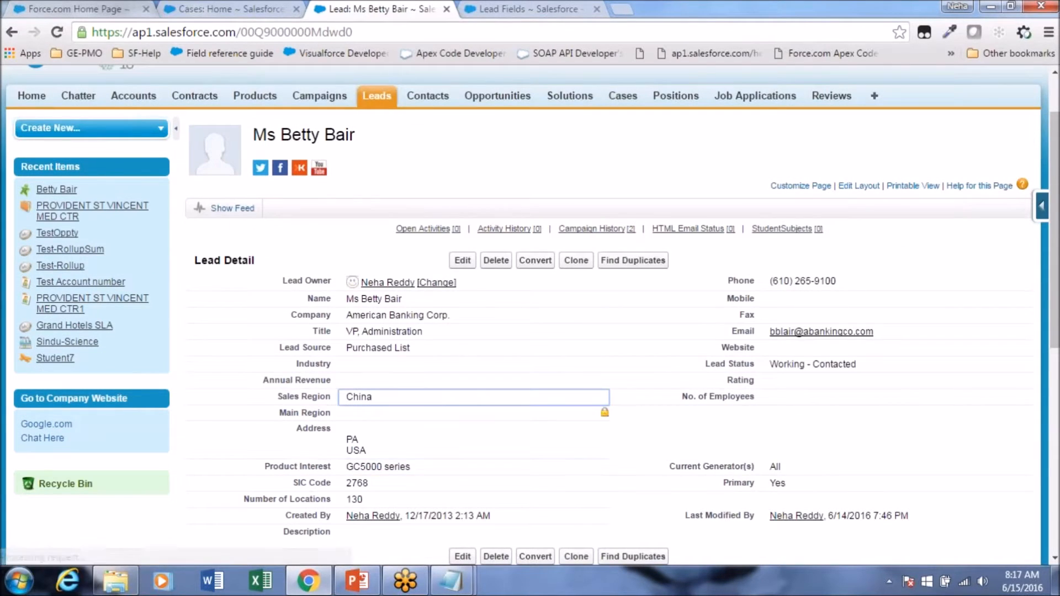
{"action": "double_click", "coordinate": [357, 403]}
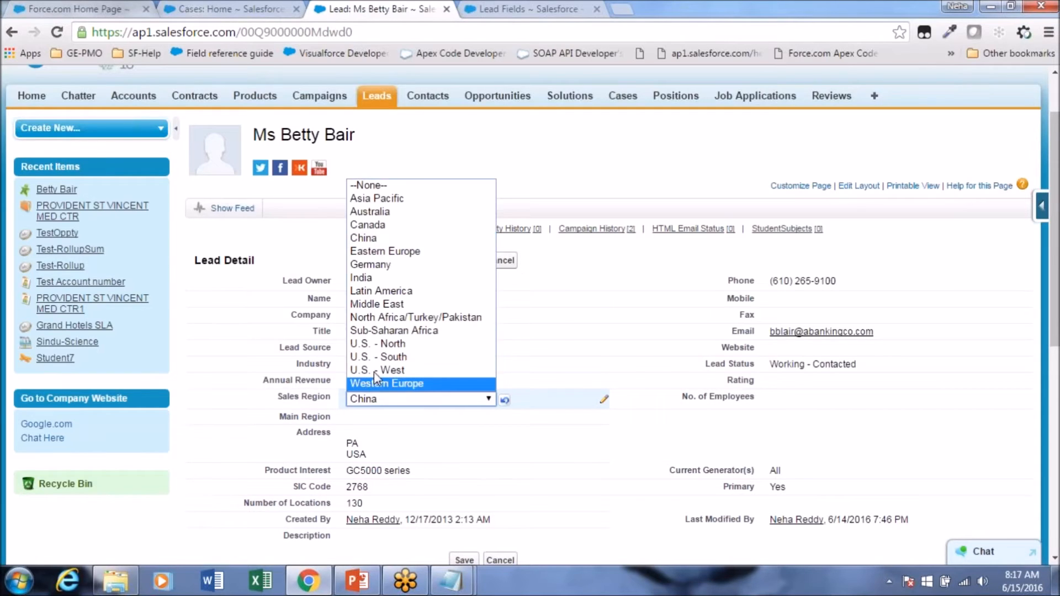
{"action": "left_click", "coordinate": [373, 372]}
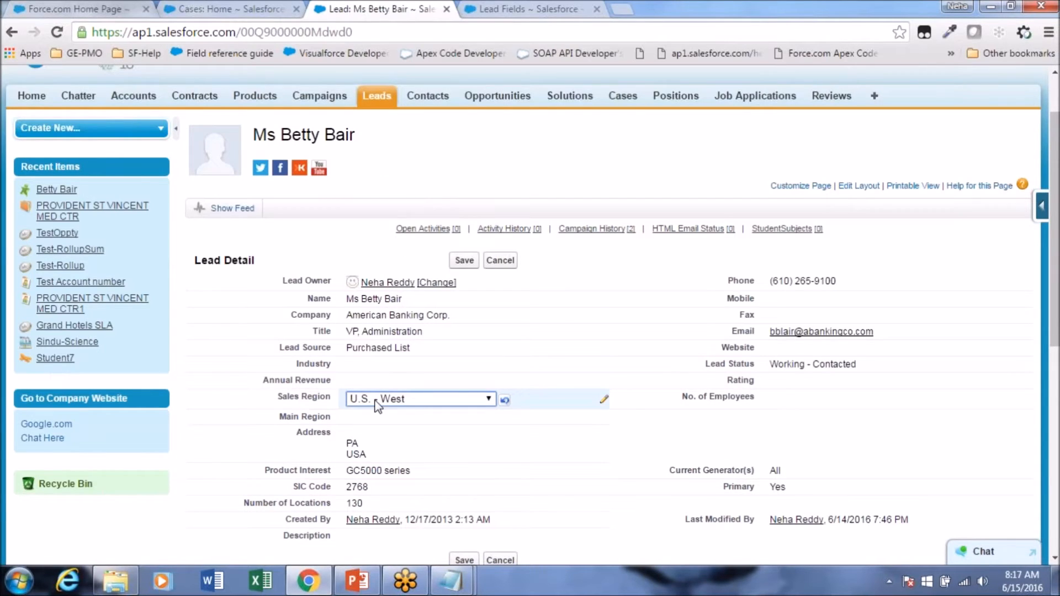
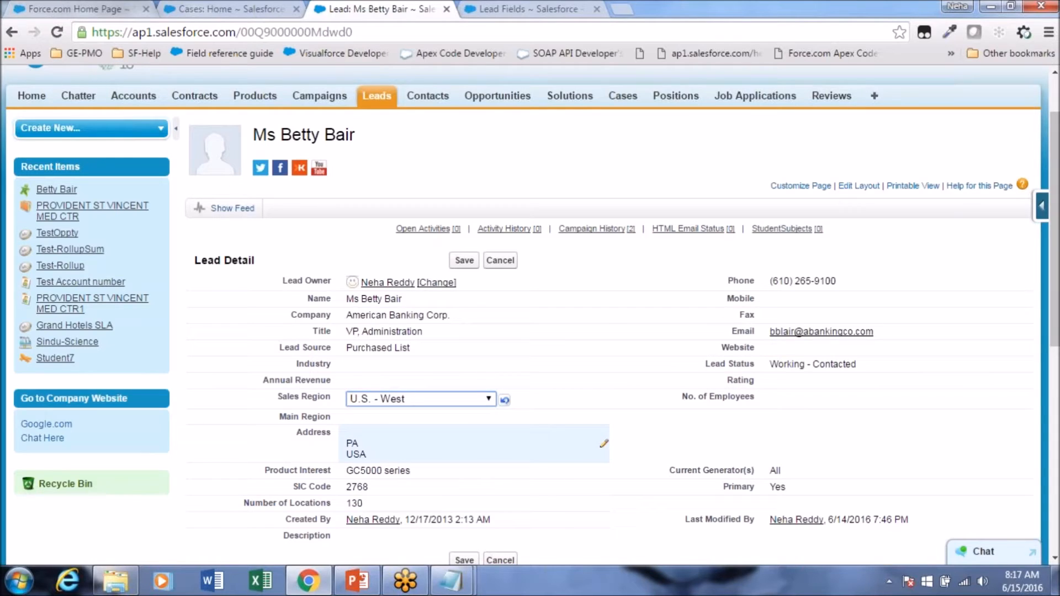
{"action": "left_click", "coordinate": [465, 261]}
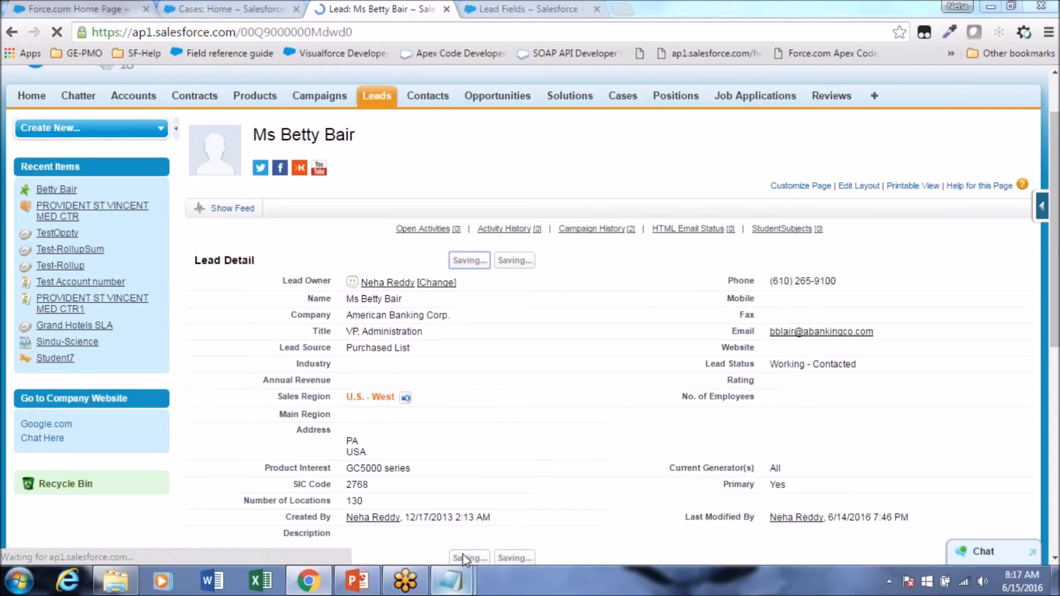
Step: Compare the saved lead's Main Region with the U.S. - West condition and the Americas result in the Notepad draft
{"action": "left_click", "coordinate": [455, 580]}
{"action": "left_click", "coordinate": [500, 508]}
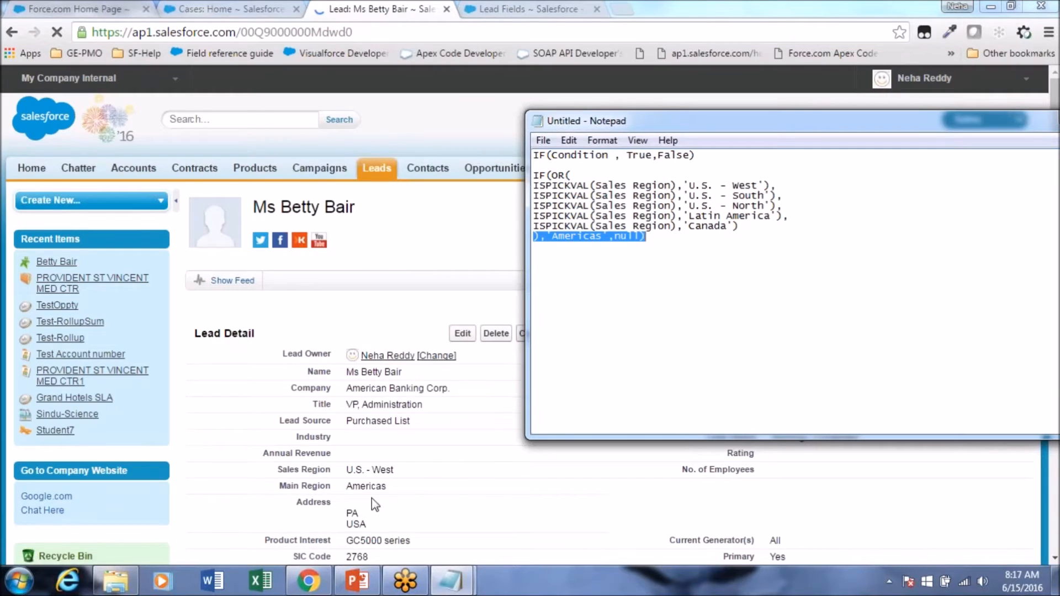
{"action": "left_click", "coordinate": [354, 490]}
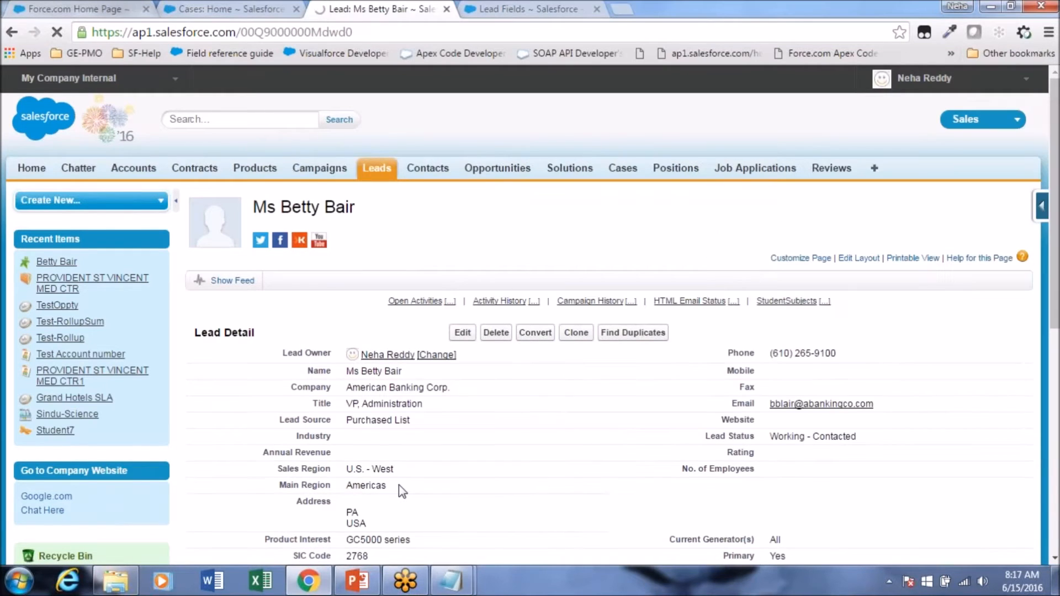
{"action": "double_click", "coordinate": [399, 485]}
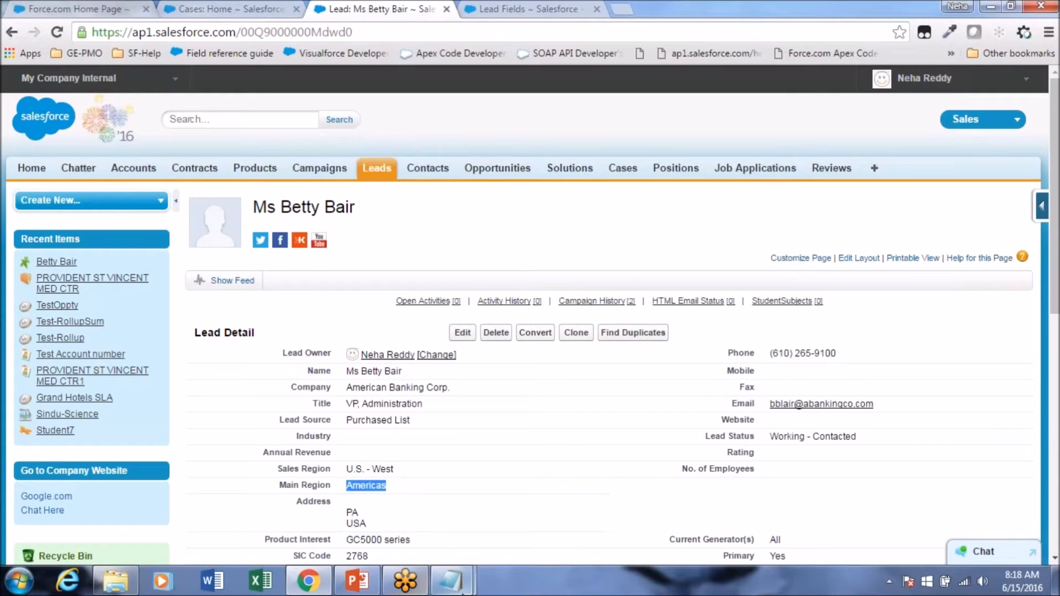
{"action": "mouse_move", "coordinate": [450, 580]}
{"action": "left_click", "coordinate": [498, 499]}
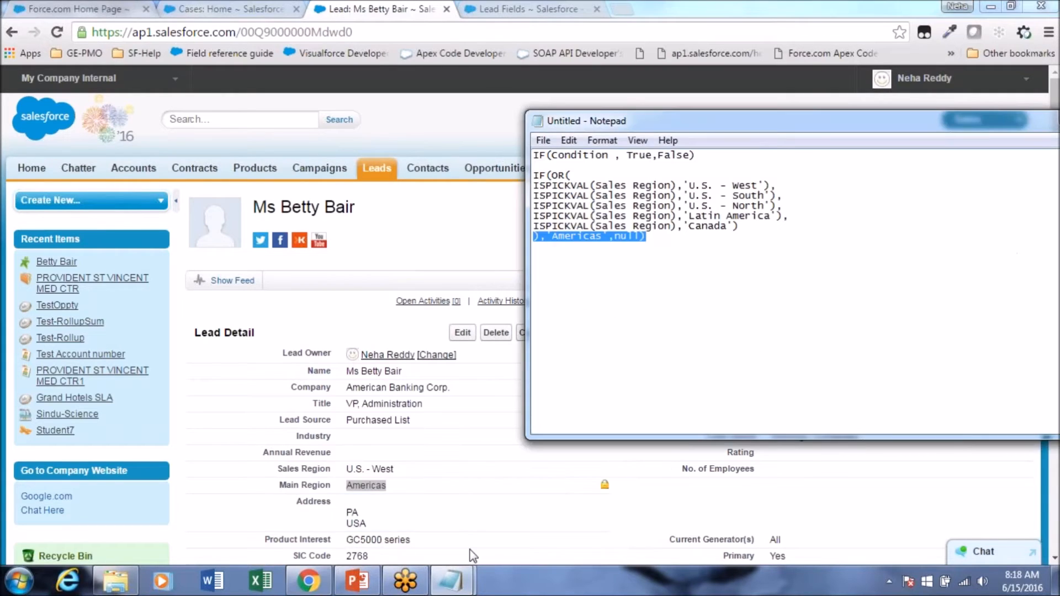
Step: In the Validations,Formulas notes, examine which Sales Region values the Main Region formula must map to Americas and EMIA
{"action": "left_click", "coordinate": [359, 524]}
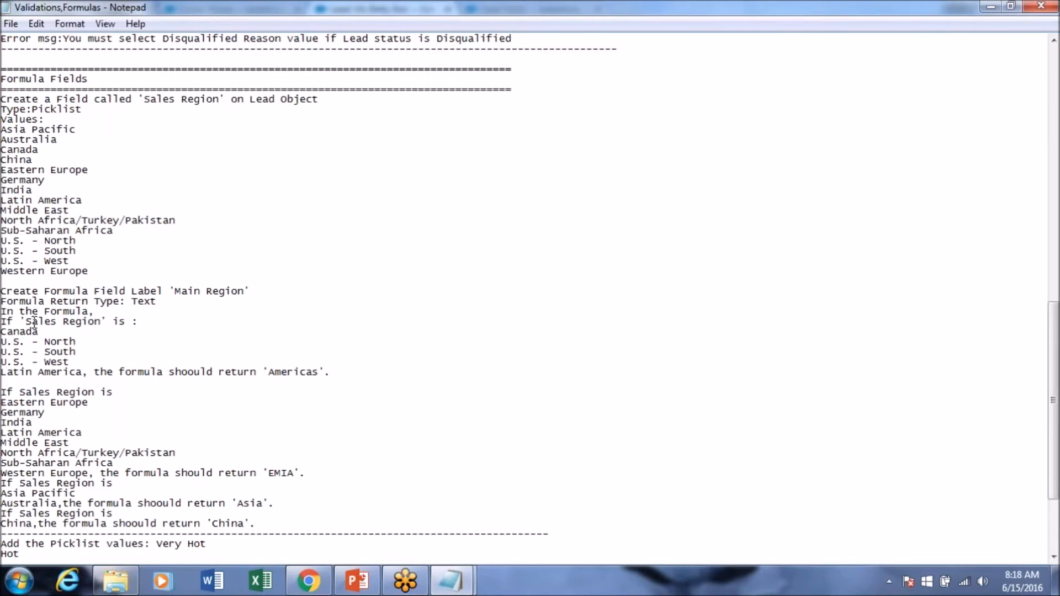
{"action": "left_click", "coordinate": [106, 310]}
{"action": "left_click", "coordinate": [19, 332]}
{"action": "double_click", "coordinate": [284, 371]}
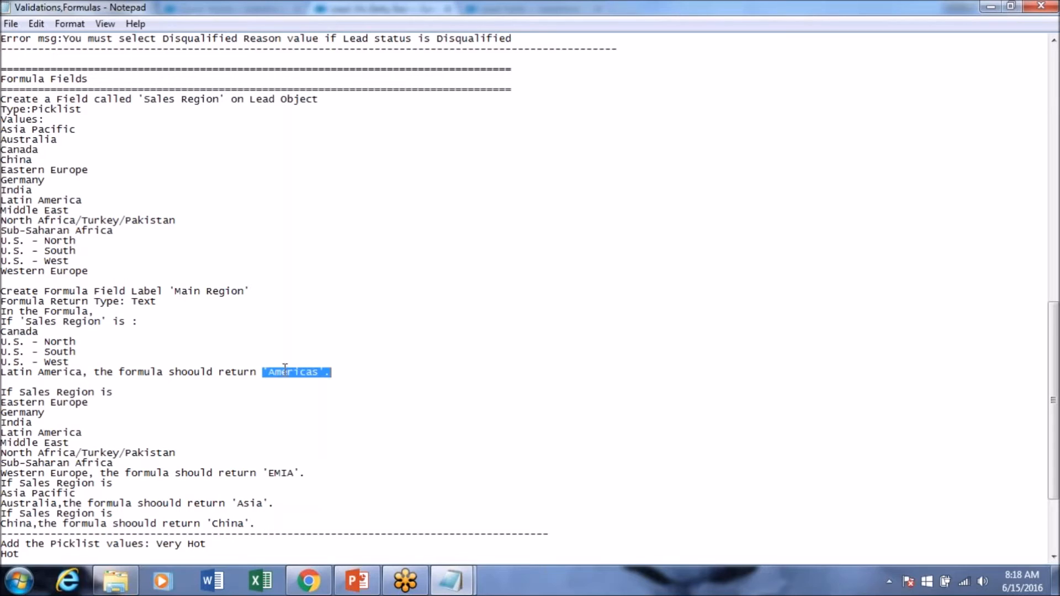
{"action": "double_click", "coordinate": [87, 392]}
{"action": "left_click_drag", "start_coordinate": [38, 402], "coordinate": [37, 453]}
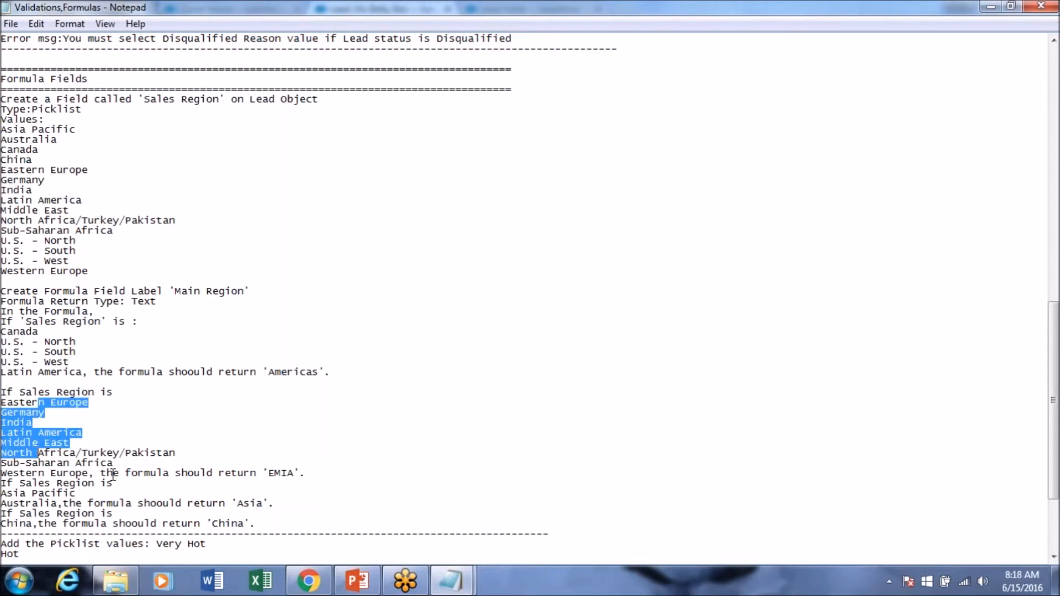
{"action": "left_click", "coordinate": [281, 473]}
Step: Read the Main Region requirements for the Asia and China results, and review the full list of Sales Region values
{"action": "scroll", "coordinate": [236, 473], "scroll_direction": "down", "scroll_amount": 1}
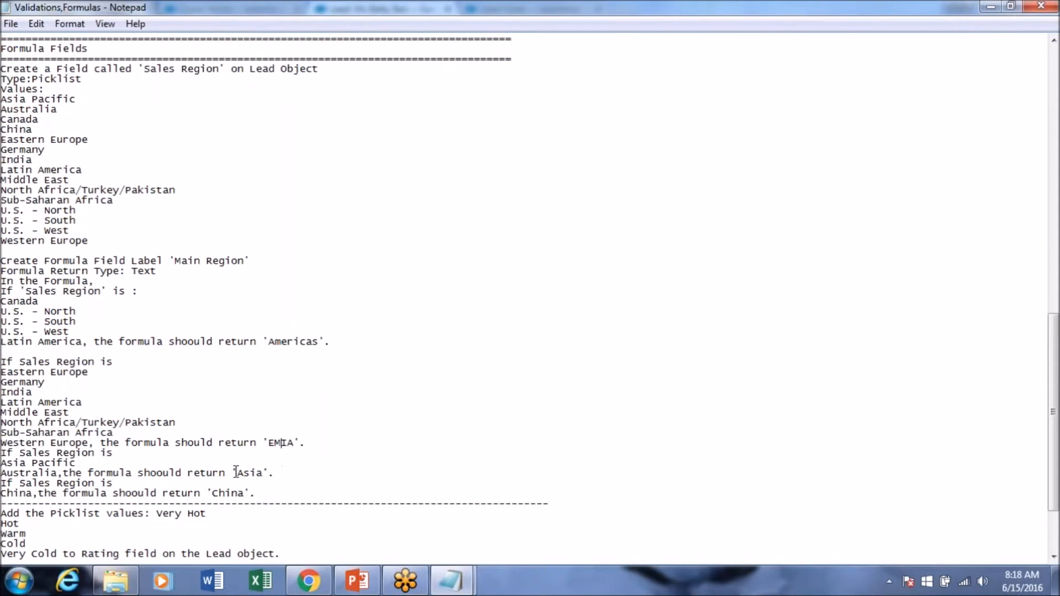
{"action": "double_click", "coordinate": [39, 473]}
{"action": "double_click", "coordinate": [256, 473]}
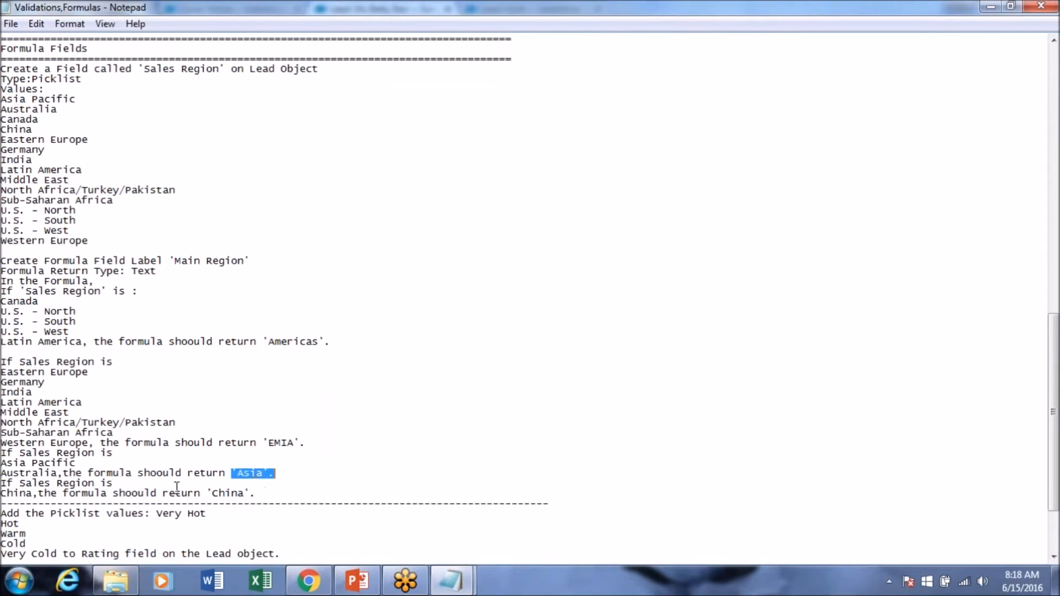
{"action": "left_click", "coordinate": [231, 493]}
{"action": "double_click", "coordinate": [230, 493]}
{"action": "left_click_drag", "start_coordinate": [274, 490], "coordinate": [2, 108]}
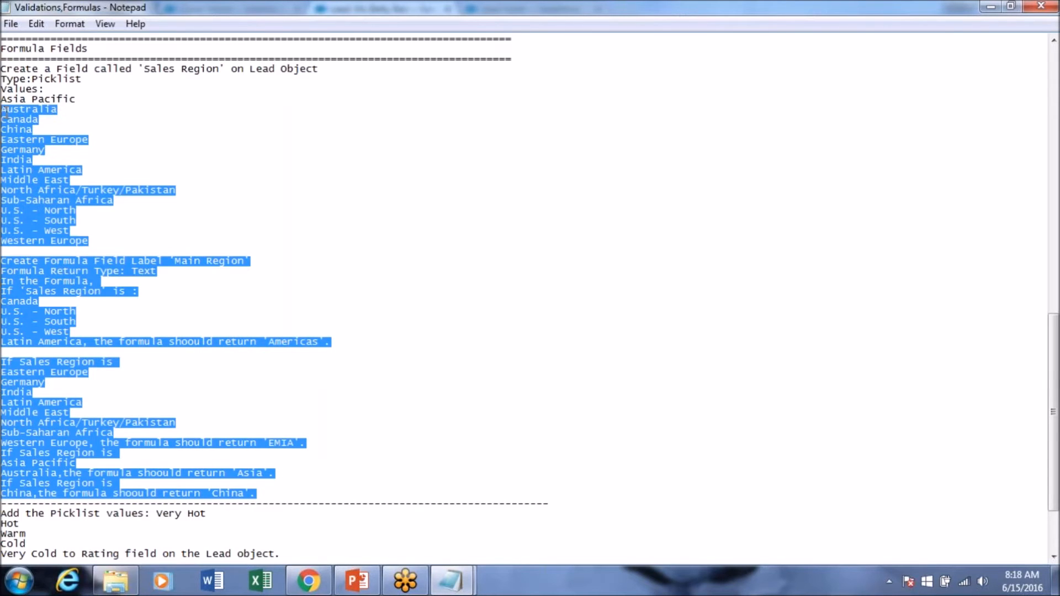
{"action": "left_click", "coordinate": [65, 244]}
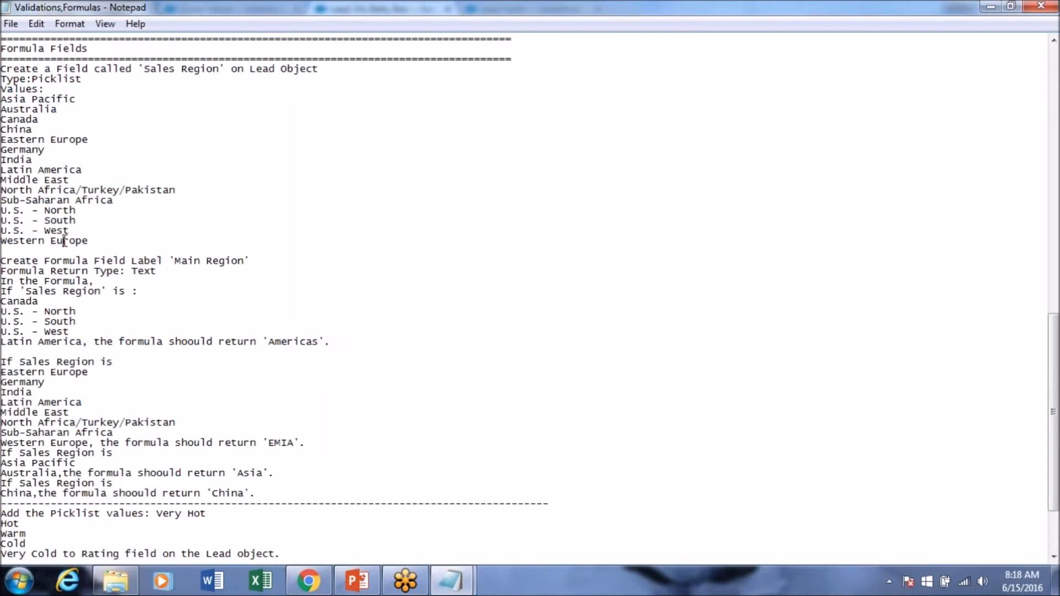
Step: Compare the Americas formula draft with the remaining requirements, focusing on the EMIA regions from Eastern Europe to Western Europe
{"action": "mouse_move", "coordinate": [452, 581]}
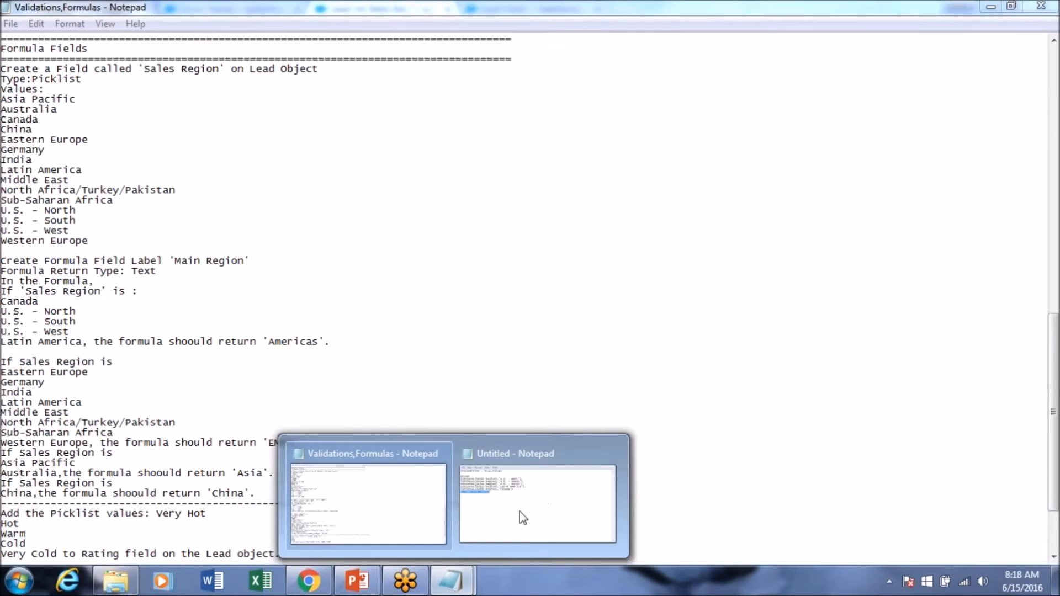
{"action": "left_click", "coordinate": [519, 512]}
{"action": "left_click", "coordinate": [642, 213]}
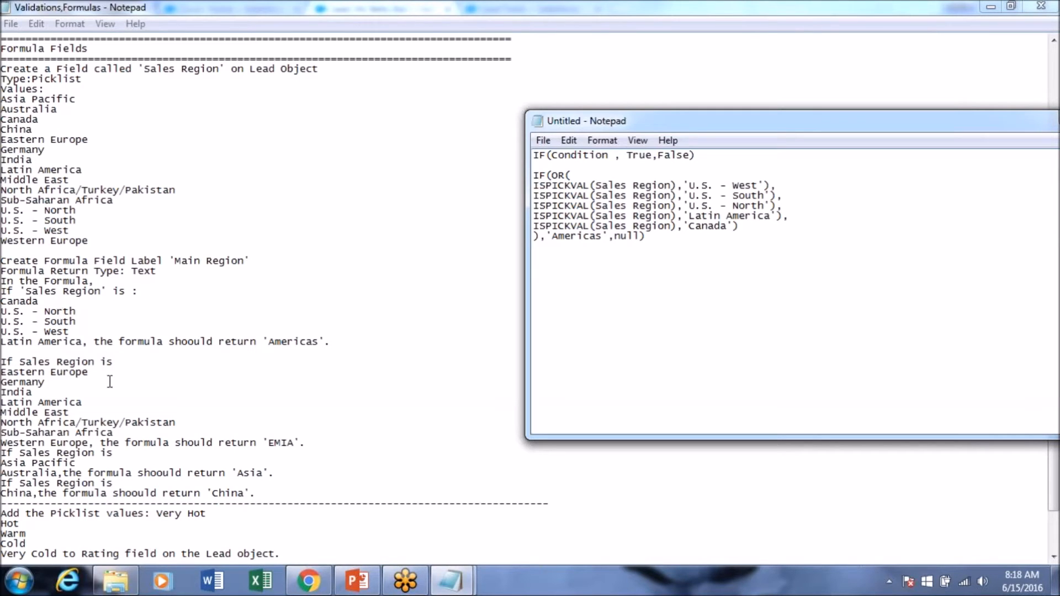
{"action": "left_click", "coordinate": [278, 450]}
{"action": "double_click", "coordinate": [278, 450]}
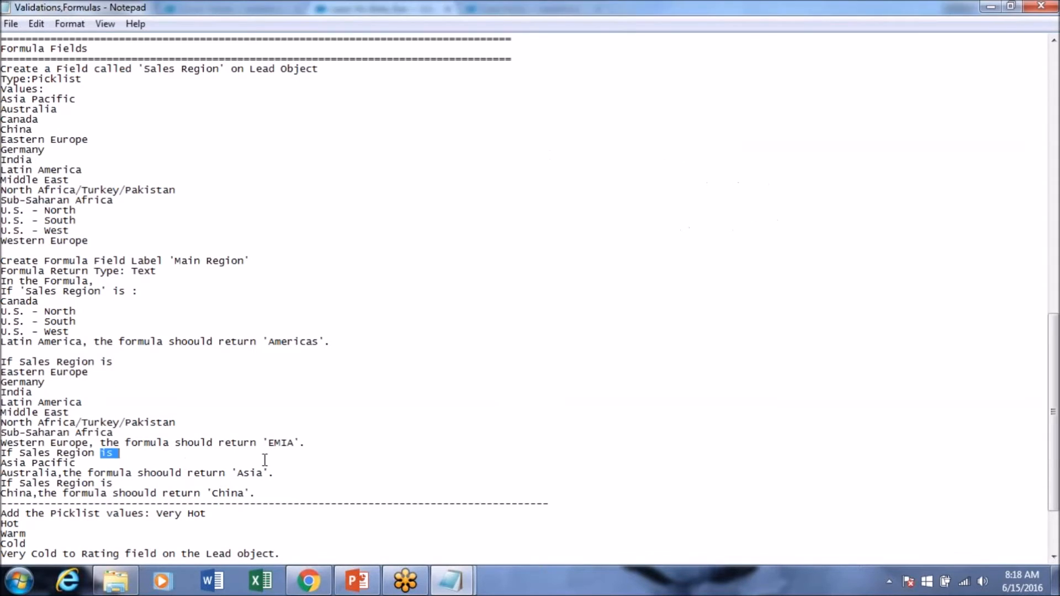
{"action": "left_click", "coordinate": [254, 480]}
{"action": "left_click_drag", "start_coordinate": [2, 372], "coordinate": [63, 442]}
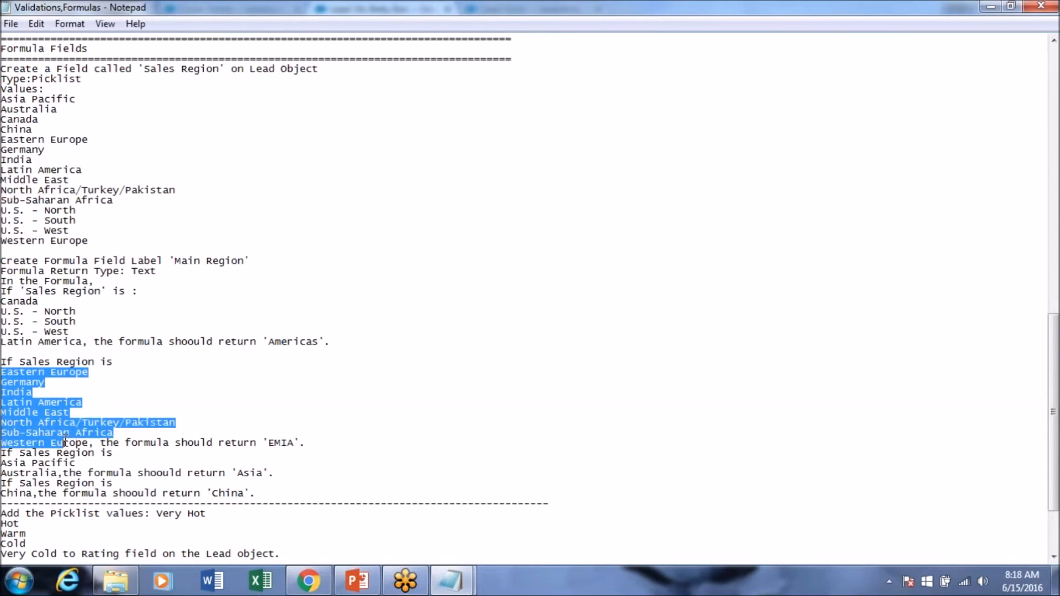
Step: In the untitled Notepad draft, add the heading "NEsted IF" below the Americas formula, with an empty IF() beneath it
{"action": "left_click", "coordinate": [449, 582]}
{"action": "left_click", "coordinate": [552, 500]}
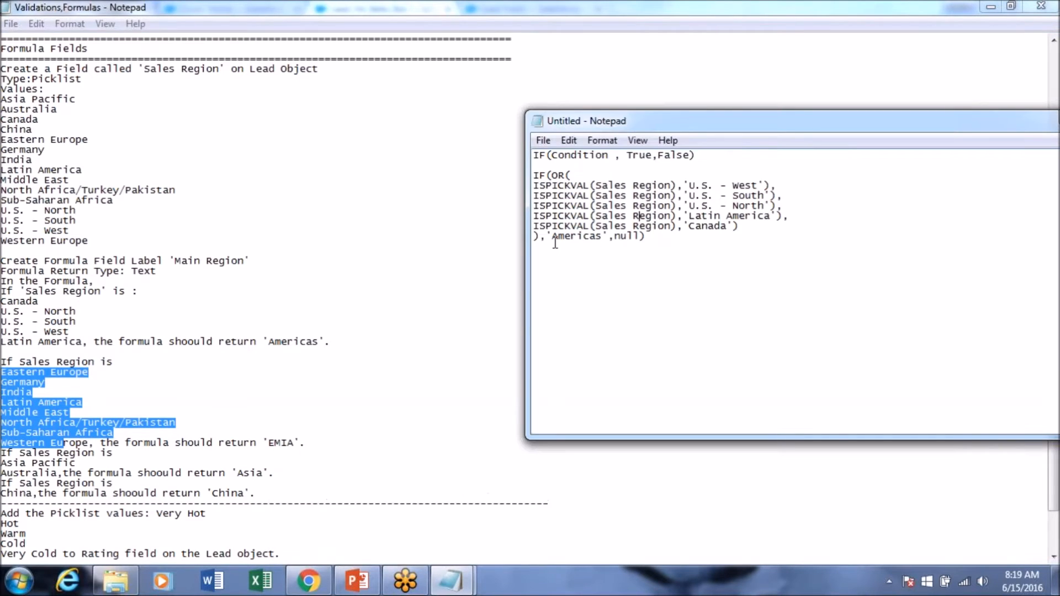
{"action": "left_click", "coordinate": [540, 289]}
{"action": "key", "text": "Return"}
{"action": "key", "text": "Return"}
{"action": "type", "text": "NES"}
{"action": "key", "text": "BackSpace"}
{"action": "type", "text": "sted IF"}
{"action": "key", "text": "Return"}
{"action": "type", "text": "IF()"}
Step: Copy "Condition , True,False" into the new IF(), add a trailing comma, and put the closing parenthesis on a lower line
{"action": "left_click_drag", "start_coordinate": [553, 155], "coordinate": [692, 155]}
{"action": "key", "text": "ctrl+c"}
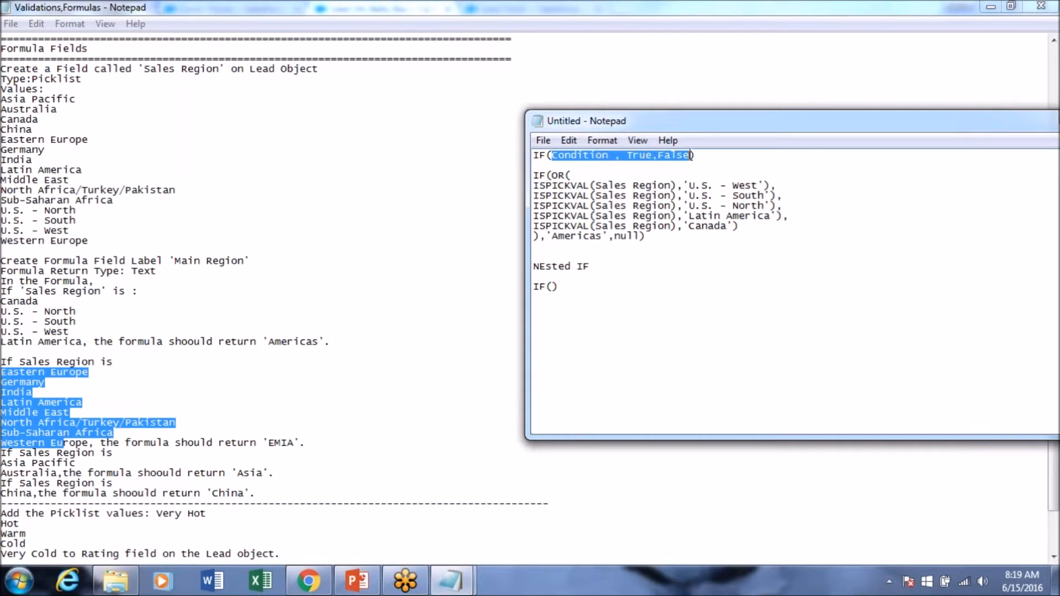
{"action": "left_click", "coordinate": [551, 288]}
{"action": "key", "text": "ctrl+v"}
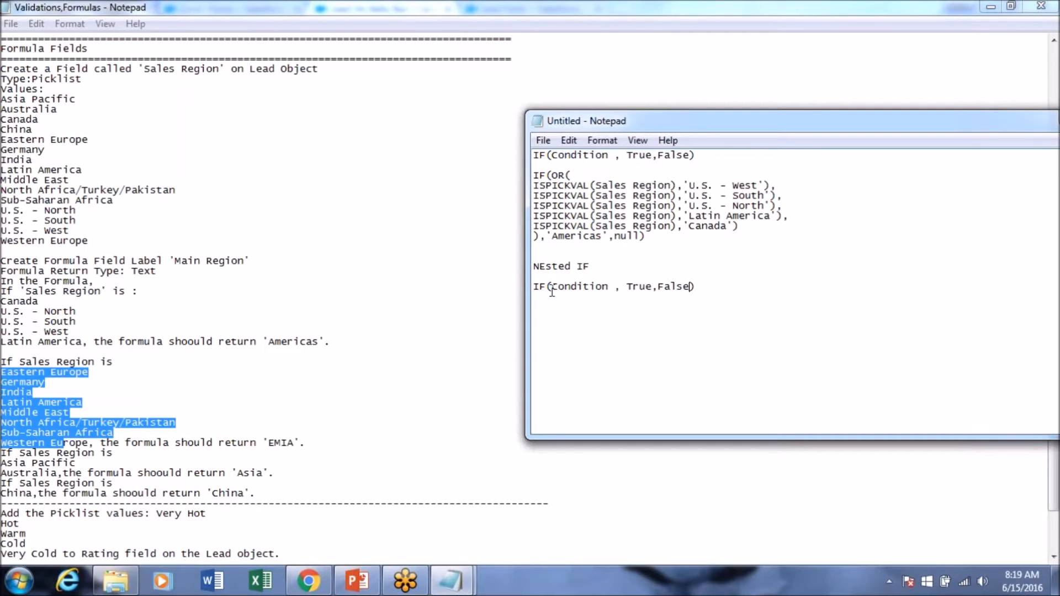
{"action": "type", "text": ","}
{"action": "key", "text": "Return"}
{"action": "key", "text": "Return"}
{"action": "key", "text": "Return"}
Step: Make room inside the outer IF and insert a second, empty IF() before its closing parenthesis
{"action": "left_click_drag", "start_coordinate": [555, 286], "coordinate": [699, 285]}
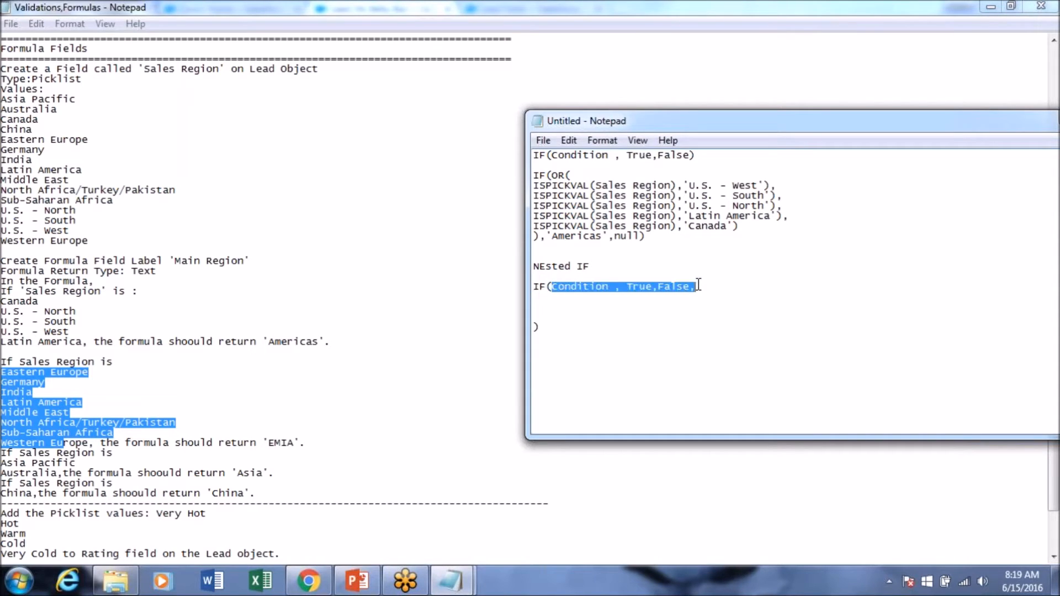
{"action": "left_click", "coordinate": [539, 300]}
{"action": "key", "text": "BackSpace"}
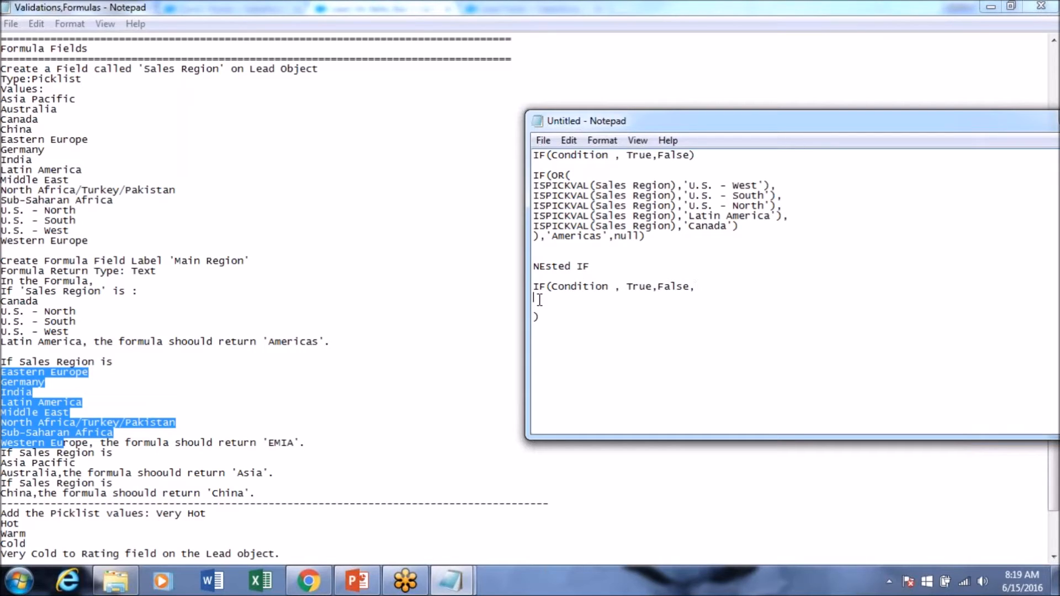
{"action": "key", "text": "Return"}
{"action": "key", "text": "Return"}
{"action": "key", "text": "Return"}
{"action": "key", "text": "Return"}
{"action": "left_click", "coordinate": [543, 303]}
{"action": "type", "text": "IF()"}
{"action": "key", "text": "Left"}
Step: Fill the inner IF() with the outer IF's arguments, "Condition , True,False,"
{"action": "left_click_drag", "start_coordinate": [554, 286], "coordinate": [711, 285]}
{"action": "key", "text": "ctrl+c"}
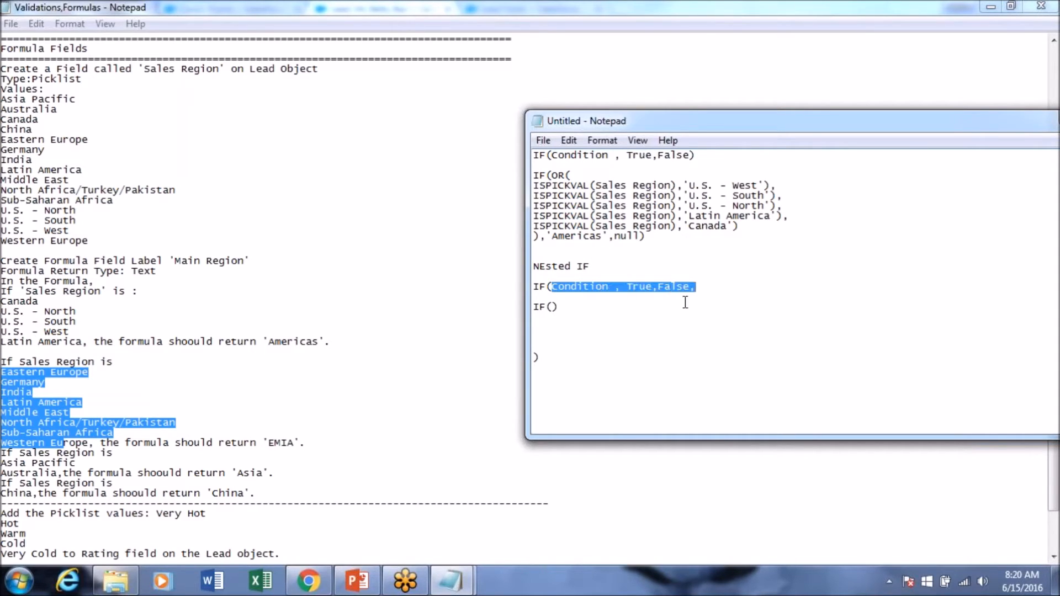
{"action": "left_click", "coordinate": [556, 307]}
{"action": "key", "text": "ctrl+v"}
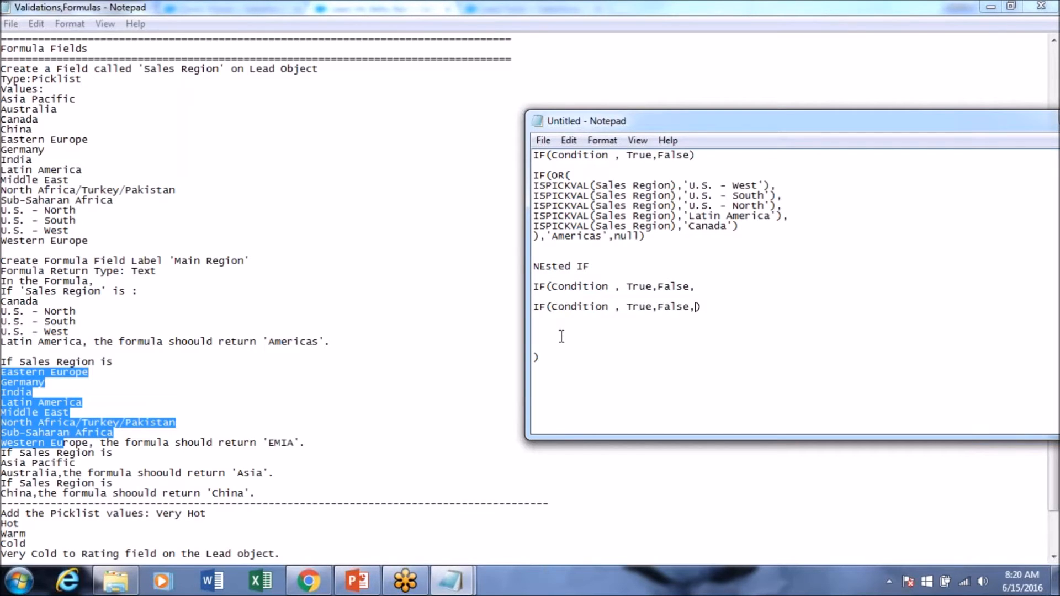
Step: Move the inner IF's closing parenthesis down and join it with the outer one as "))" at the end
{"action": "key", "text": "Return"}
{"action": "key", "text": "Return"}
{"action": "key", "text": "Return"}
{"action": "key", "text": "Down"}
{"action": "key", "text": "Down"}
{"action": "key", "text": "Down"}
{"action": "key", "text": "Down"}
{"action": "key", "text": "BackSpace"}
{"action": "key", "text": "BackSpace"}
Step: Copy the inner "IF(Condition , True,False," line of the nested IF template
{"action": "left_click", "coordinate": [555, 285]}
{"action": "left_click_drag", "start_coordinate": [700, 310], "coordinate": [522, 310]}
{"action": "key", "text": "ctrl+c"}
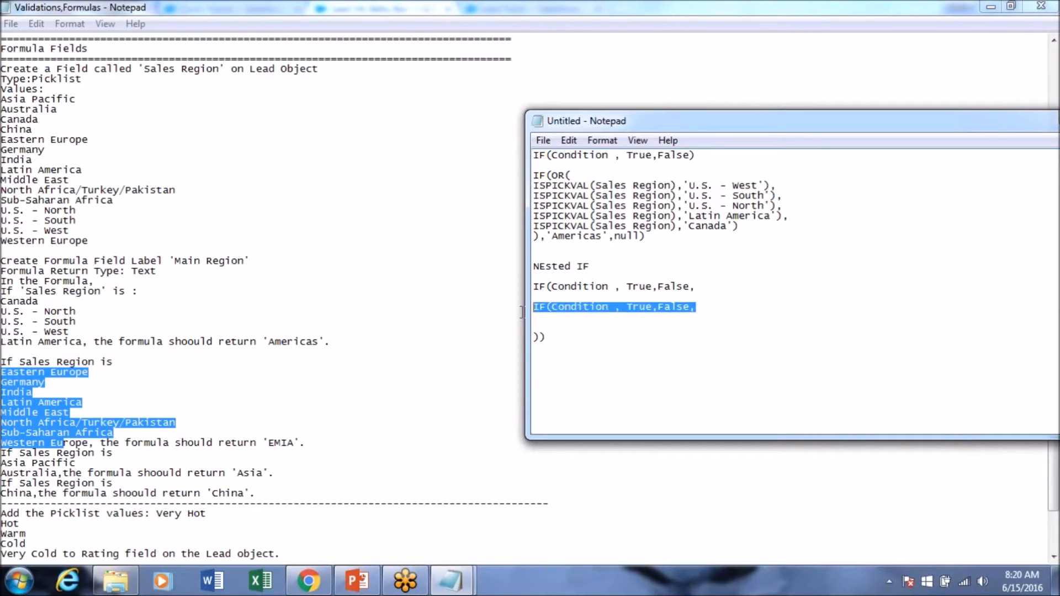
Step: Extend the nested IF template with a third "IF(Condition , True,False," line, without blank lines between them, and a third closing parenthesis
{"action": "left_click", "coordinate": [552, 322]}
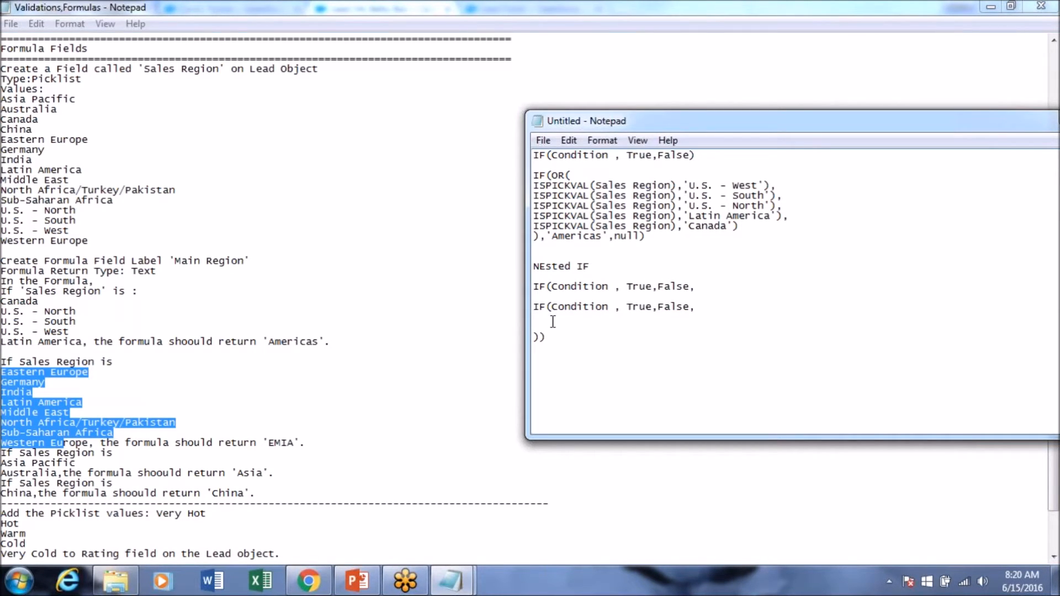
{"action": "key", "text": "ctrl+v"}
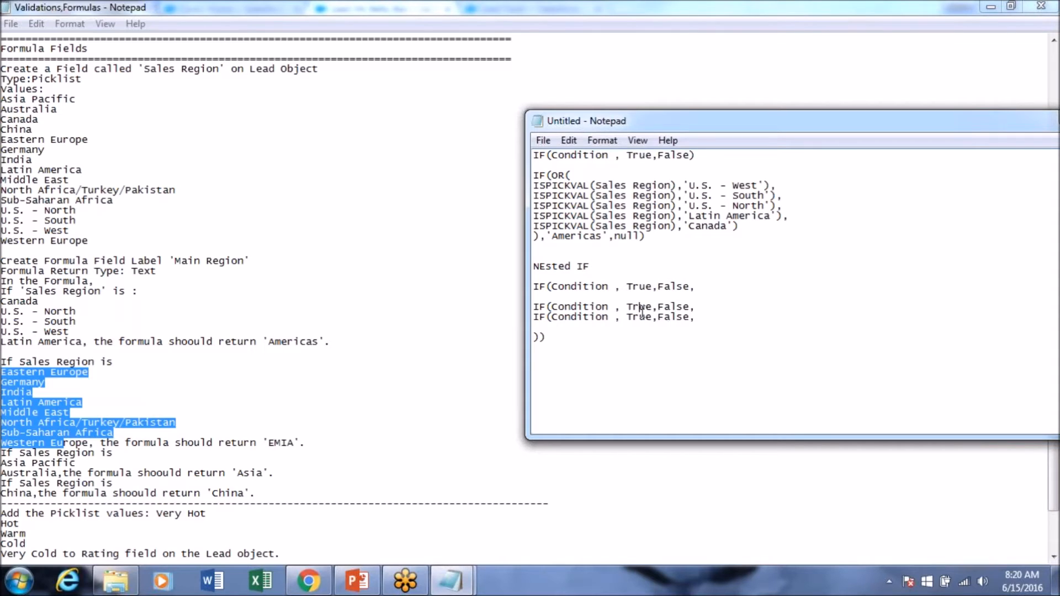
{"action": "left_click", "coordinate": [561, 338]}
{"action": "left_click", "coordinate": [549, 295]}
{"action": "key", "text": "Delete"}
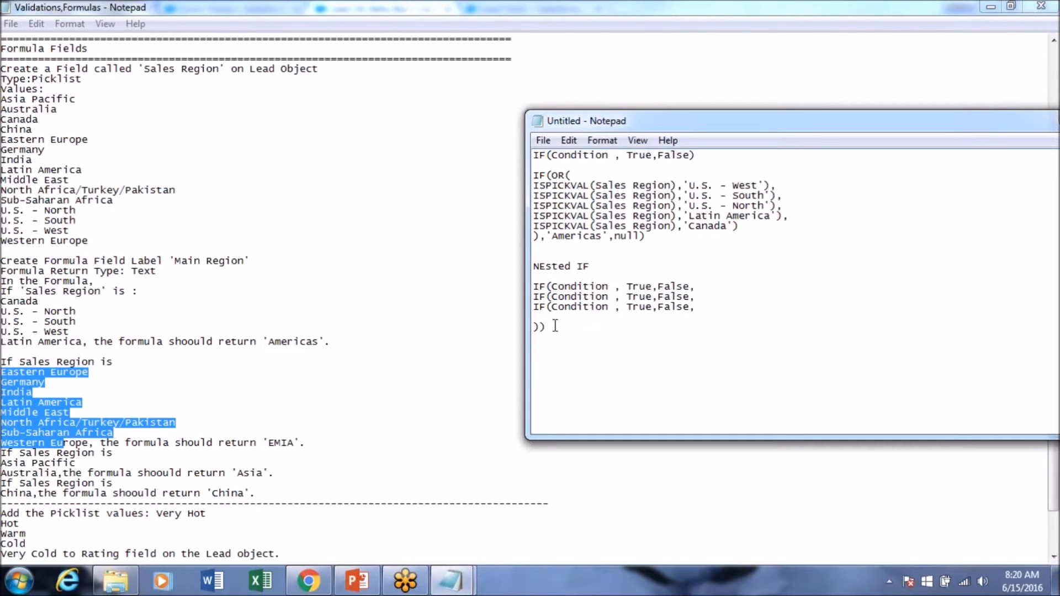
{"action": "type", "text": ")"}
Step: Remove the blank line above the closing parentheses of the nested IF template
{"action": "mouse_move", "coordinate": [696, 287]}
{"action": "left_mouse_down"}
{"action": "mouse_move", "coordinate": [534, 287]}
{"action": "mouse_move", "coordinate": [715, 288]}
{"action": "left_mouse_up"}
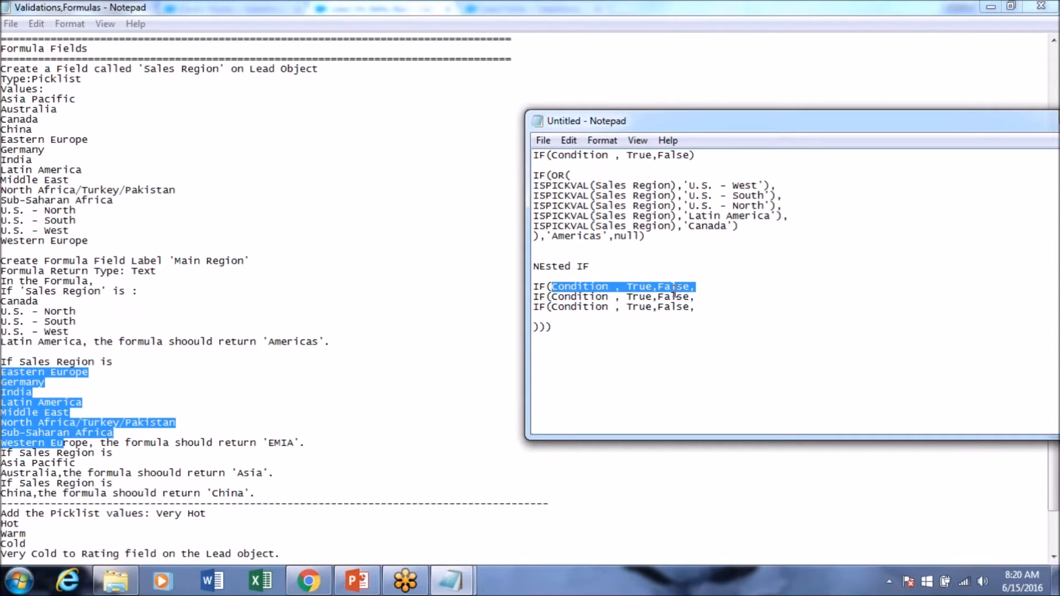
{"action": "left_click", "coordinate": [563, 296]}
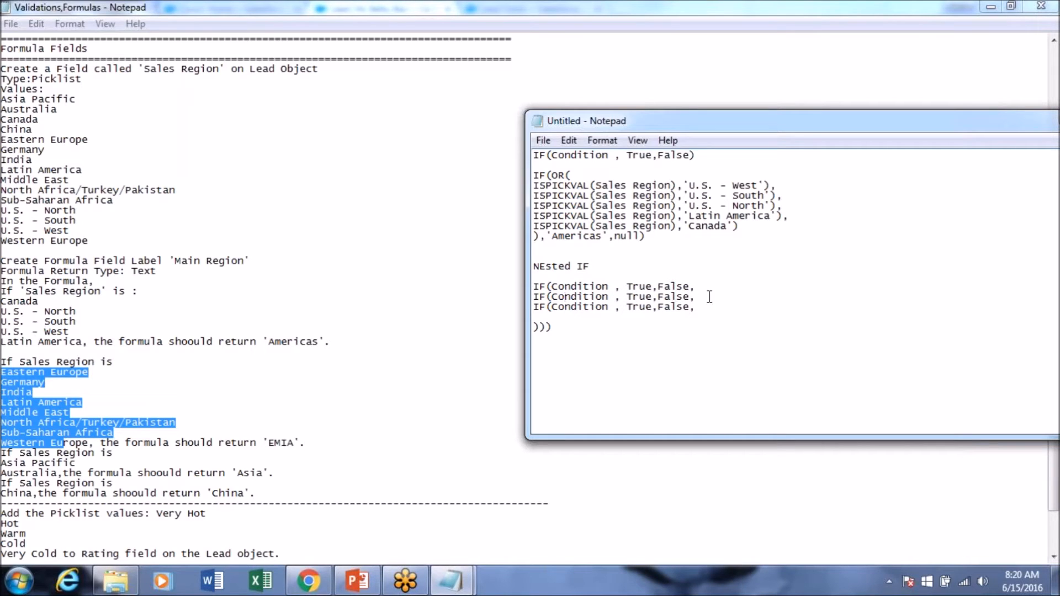
{"action": "left_click_drag", "start_coordinate": [699, 297], "coordinate": [557, 297]}
{"action": "left_click", "coordinate": [558, 308]}
{"action": "left_click_drag", "start_coordinate": [562, 329], "coordinate": [497, 330]}
{"action": "left_click", "coordinate": [597, 308]}
{"action": "left_click", "coordinate": [536, 319]}
{"action": "key", "text": "BackSpace"}
{"action": "left_click_drag", "start_coordinate": [553, 319], "coordinate": [514, 282]}
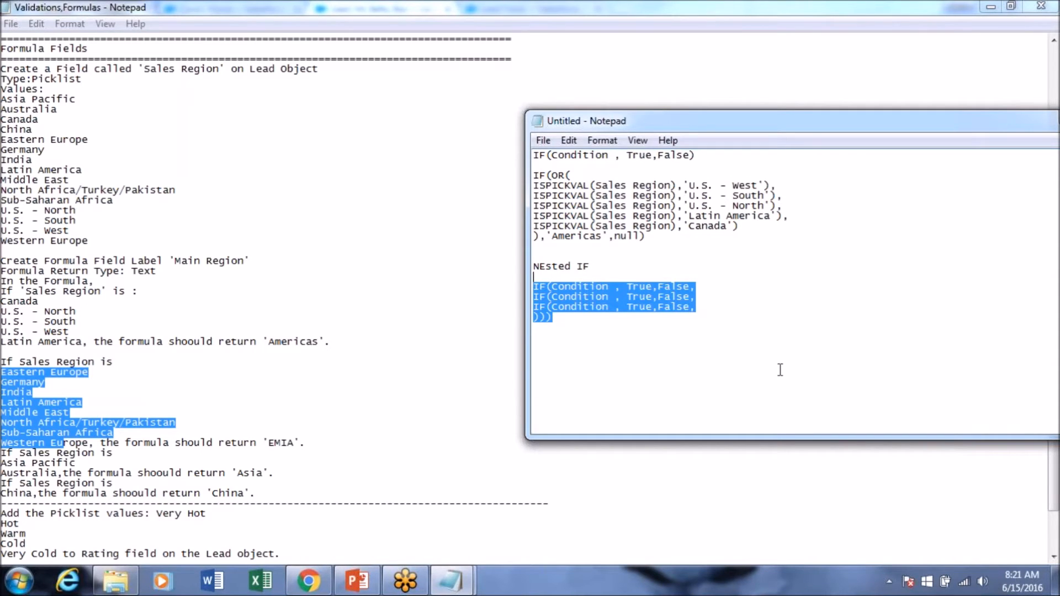
{"action": "left_click", "coordinate": [706, 285]}
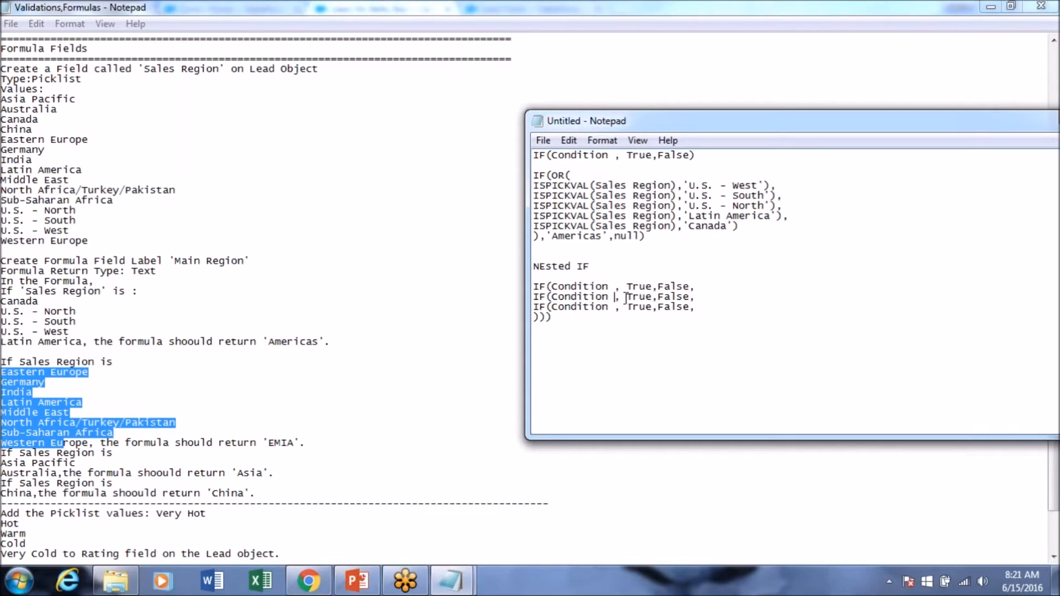
{"action": "key", "text": "BackSpace"}
{"action": "type", "text": ")"}
{"action": "left_click", "coordinate": [657, 296]}
{"action": "key", "text": "BackSpace"}
{"action": "type", "text": ","}
{"action": "left_click", "coordinate": [665, 309]}
{"action": "left_click_drag", "start_coordinate": [740, 226], "coordinate": [701, 221]}
{"action": "left_click", "coordinate": [740, 227]}
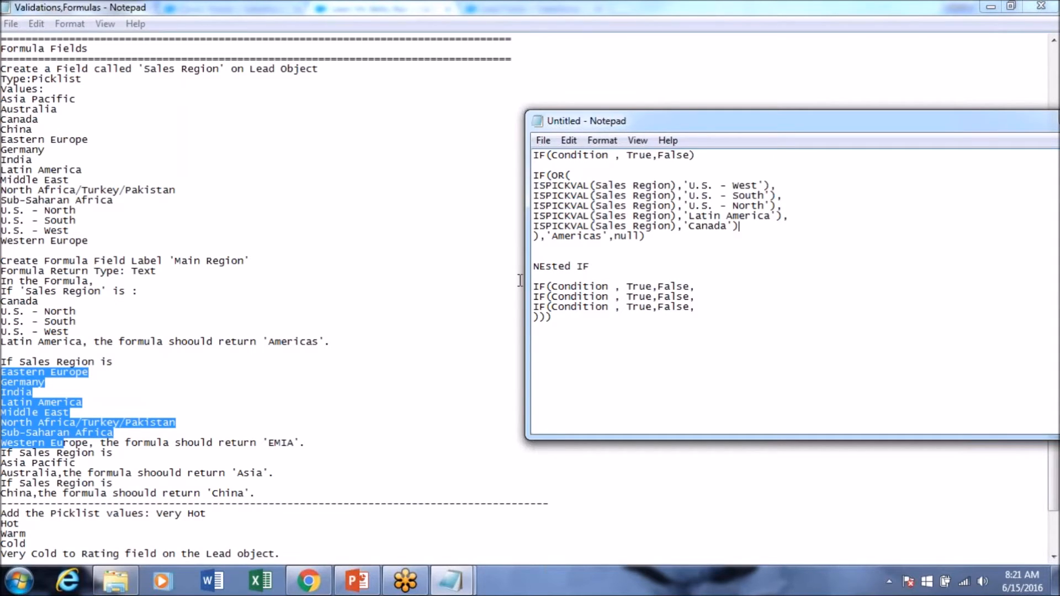
{"action": "left_click", "coordinate": [546, 275]}
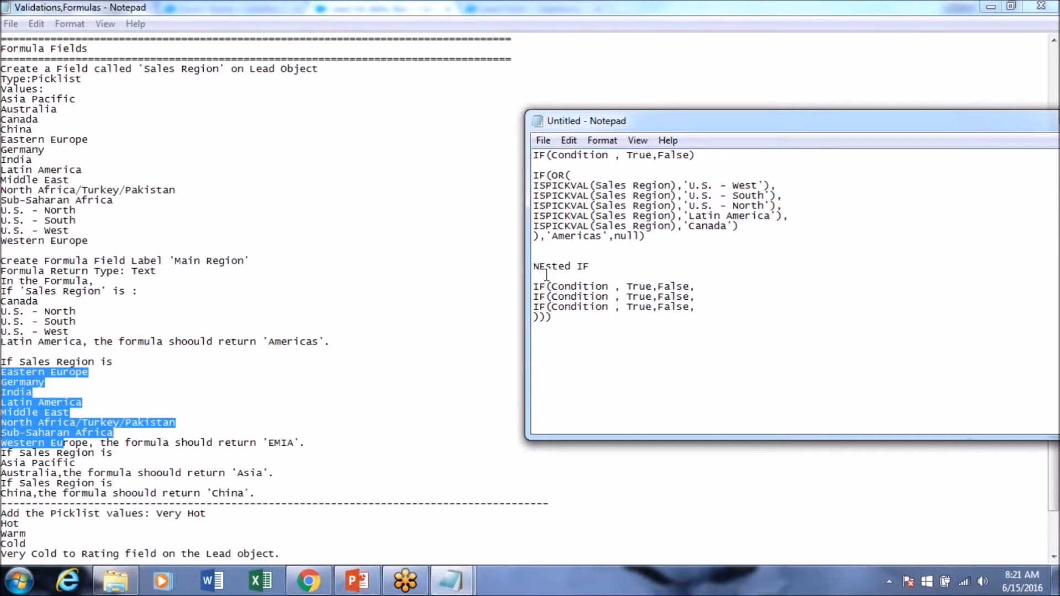
{"action": "left_click_drag", "start_coordinate": [655, 239], "coordinate": [527, 168]}
{"action": "left_click", "coordinate": [562, 304]}
{"action": "left_click_drag", "start_coordinate": [563, 318], "coordinate": [527, 285]}
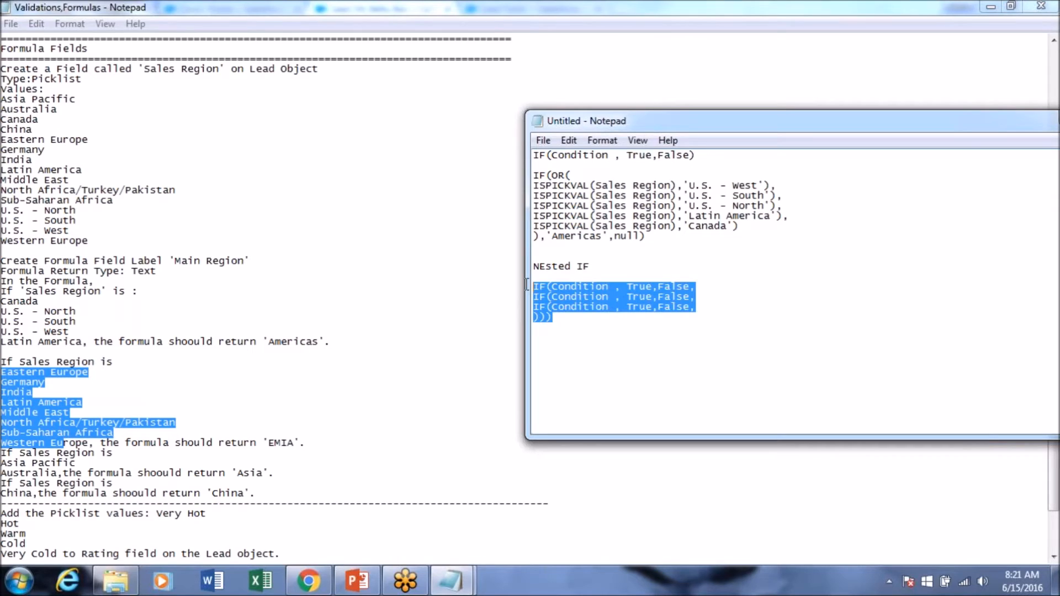
Step: Correct the capitalization of the heading above the nested IF template to "Nested IF"
{"action": "left_click", "coordinate": [587, 279]}
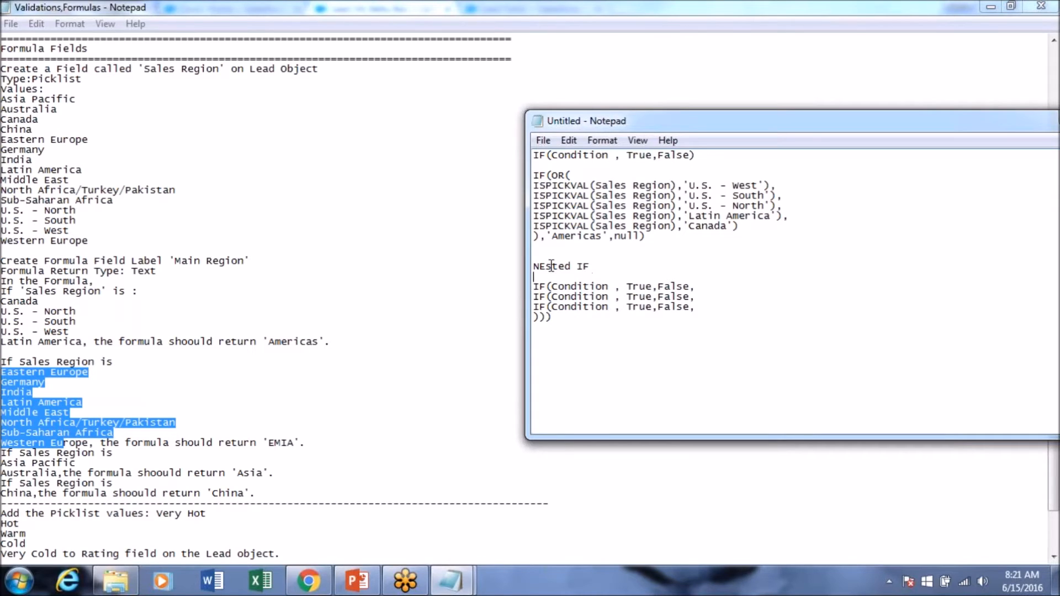
{"action": "key", "text": "Up"}
{"action": "key", "text": "Right"}
{"action": "key", "text": "Delete"}
{"action": "type", "text": "e"}
Step: Move the untitled note with the nested IF template so that its whole window fits on the screen
{"action": "left_click", "coordinate": [559, 315]}
{"action": "left_click_drag", "start_coordinate": [559, 314], "coordinate": [527, 282]}
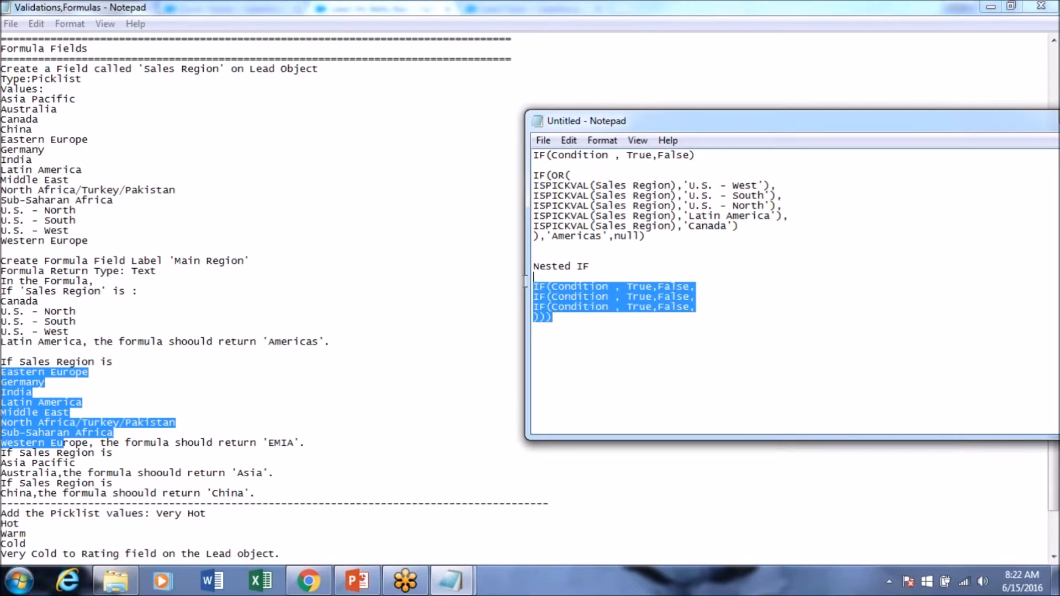
{"action": "left_click", "coordinate": [578, 308]}
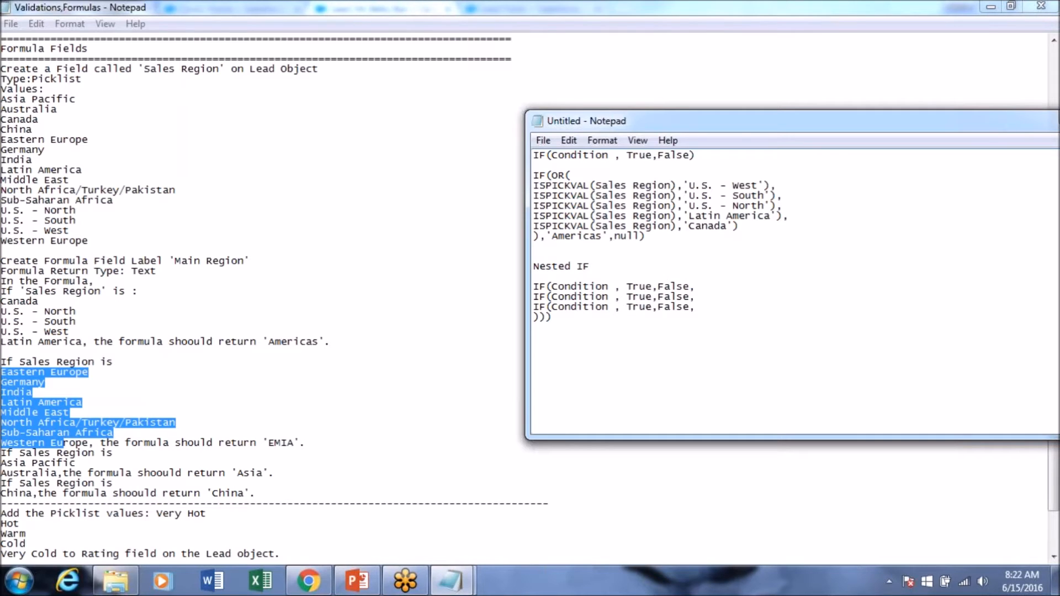
{"action": "left_click_drag", "start_coordinate": [729, 130], "coordinate": [575, 106]}
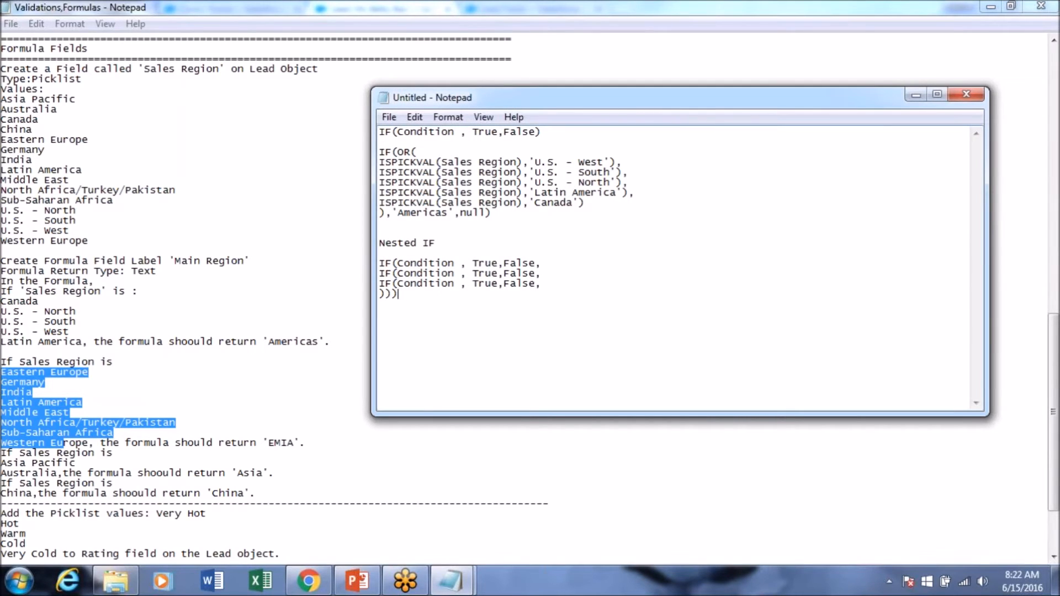
{"action": "left_click_drag", "start_coordinate": [412, 291], "coordinate": [356, 243]}
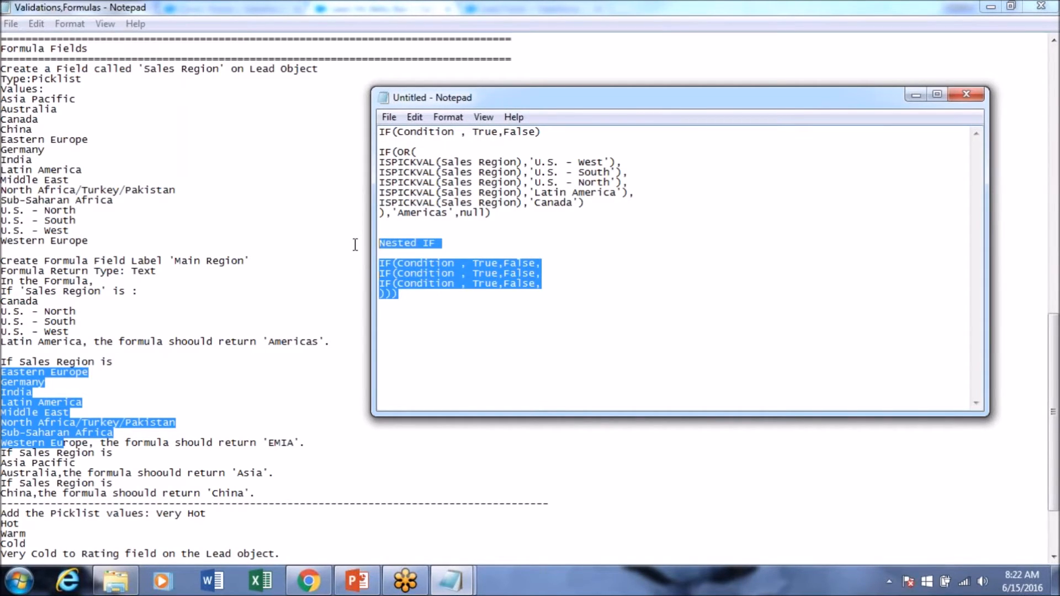
Step: Bring the Validations,Formulas notes forward and read the requirements for the Rating picklist values and the star rating formula
{"action": "left_click", "coordinate": [370, 283]}
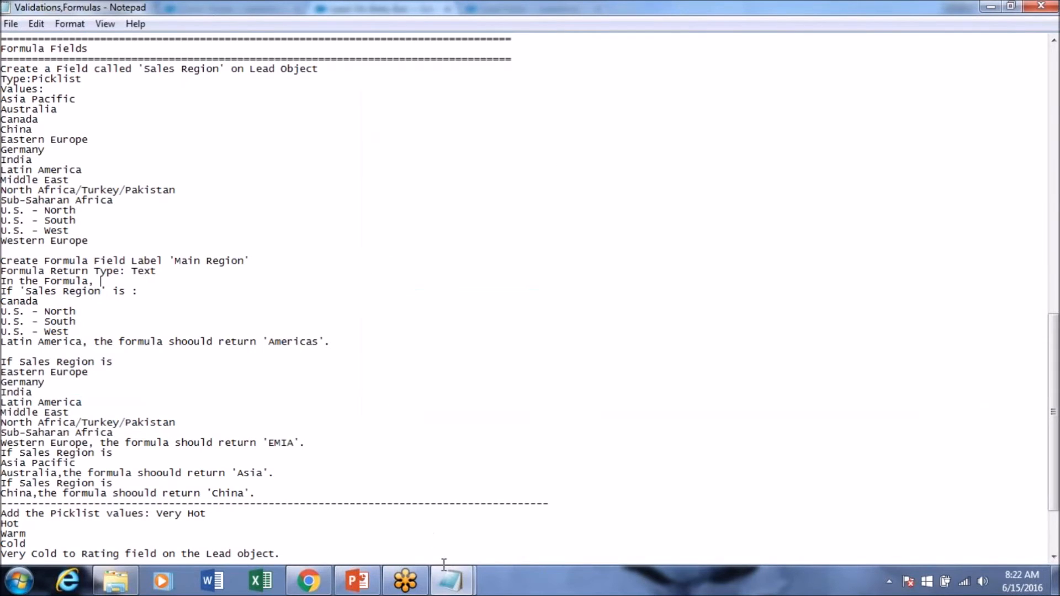
{"action": "mouse_move", "coordinate": [450, 579]}
{"action": "left_click", "coordinate": [393, 512]}
{"action": "scroll", "coordinate": [61, 432], "scroll_direction": "down", "scroll_amount": 3}
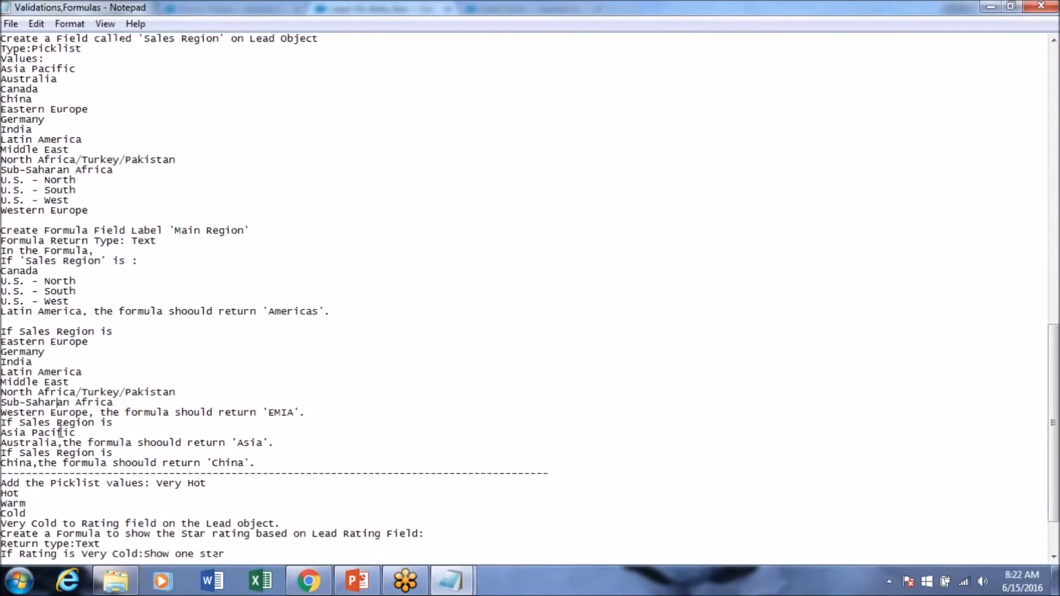
{"action": "scroll", "coordinate": [60, 432], "scroll_direction": "down", "scroll_amount": 1}
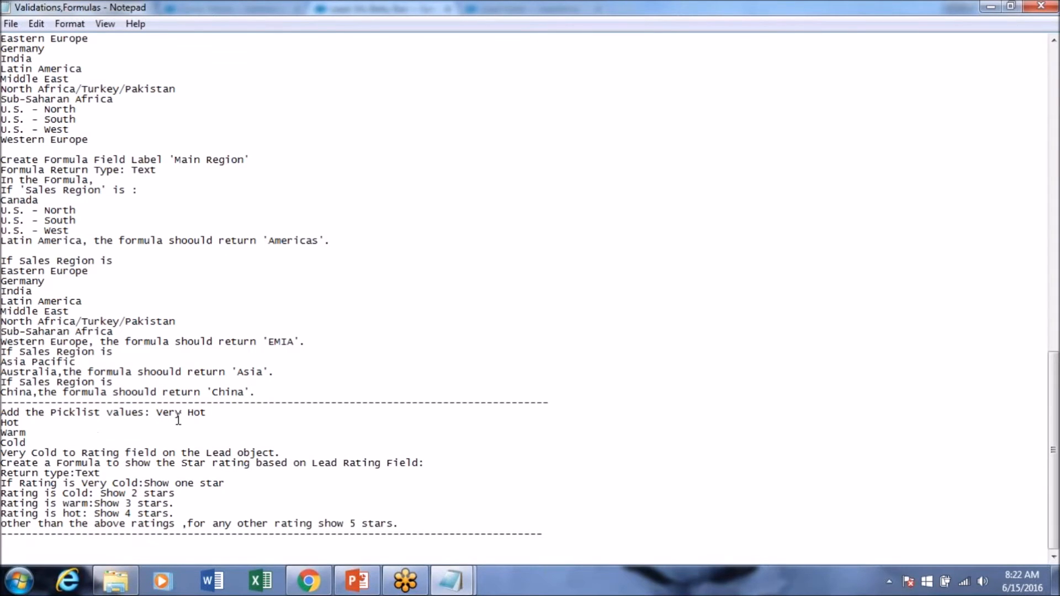
{"action": "left_click_drag", "start_coordinate": [163, 414], "coordinate": [1, 415]}
{"action": "left_click", "coordinate": [251, 426]}
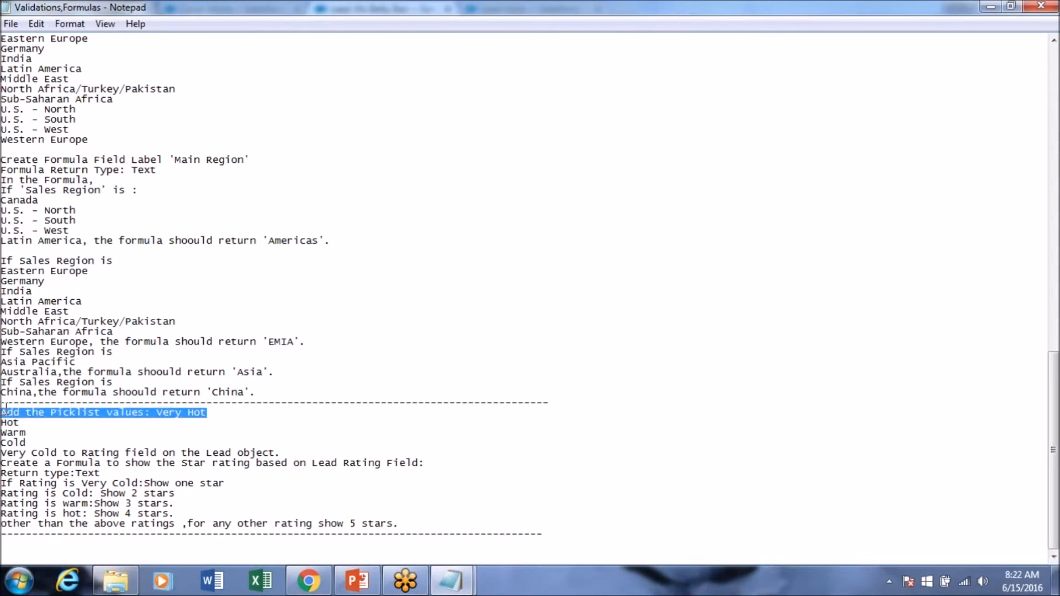
{"action": "left_click", "coordinate": [34, 450]}
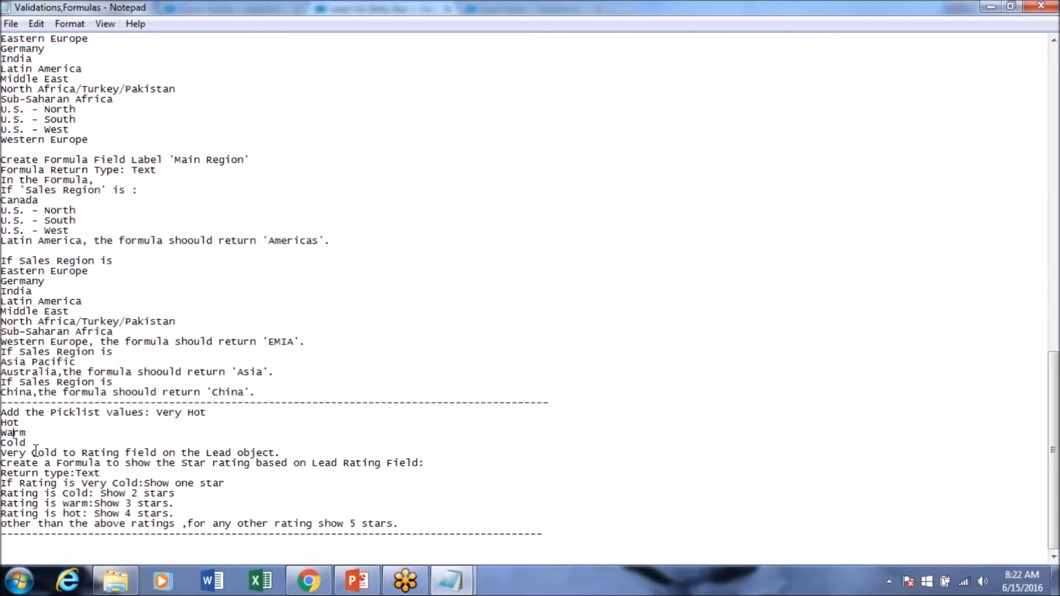
Step: Put "Very Hot" on its own line beneath "Add the Picklist values:" and select the five rating values
{"action": "left_click", "coordinate": [156, 413]}
{"action": "key", "text": "Return"}
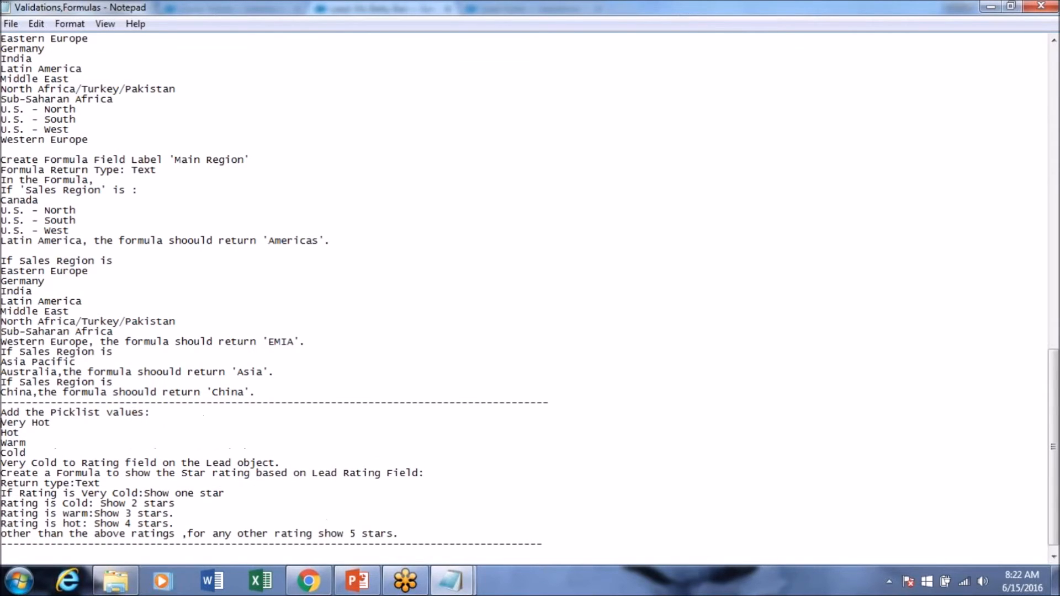
{"action": "double_click", "coordinate": [99, 462]}
{"action": "left_click_drag", "start_coordinate": [56, 463], "coordinate": [2, 426]}
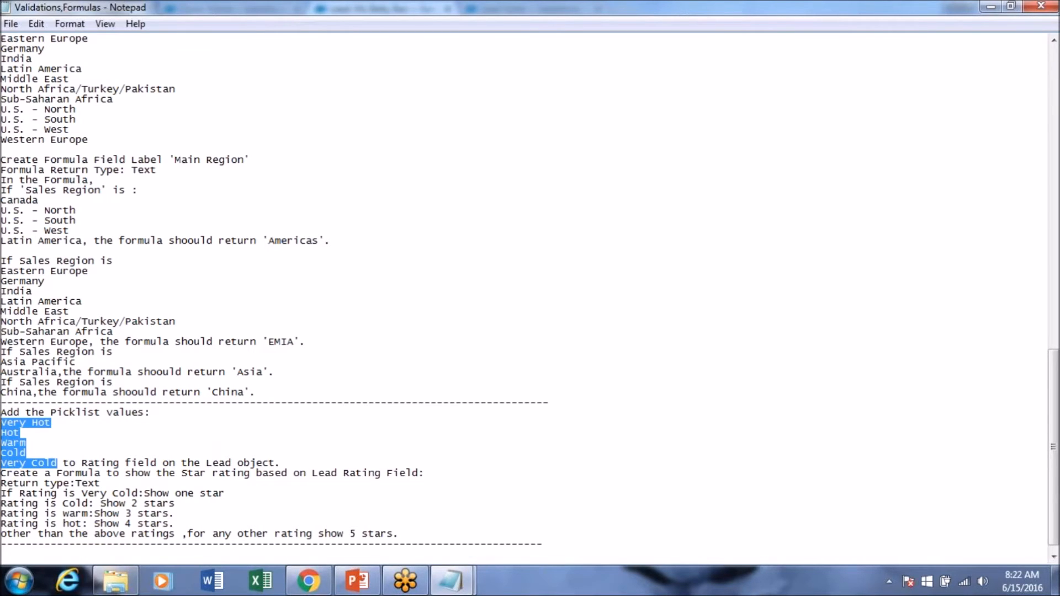
Step: Switch to Salesforce in Chrome and start adding new picklist values to the Lead object's standard Rating field
{"action": "left_click", "coordinate": [308, 581]}
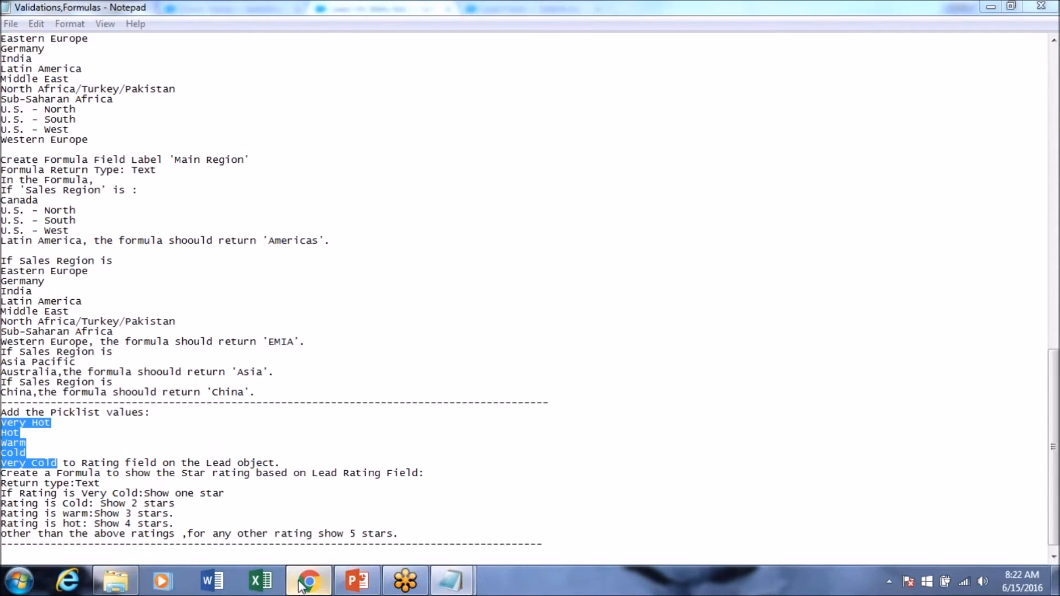
{"action": "left_click", "coordinate": [530, 9]}
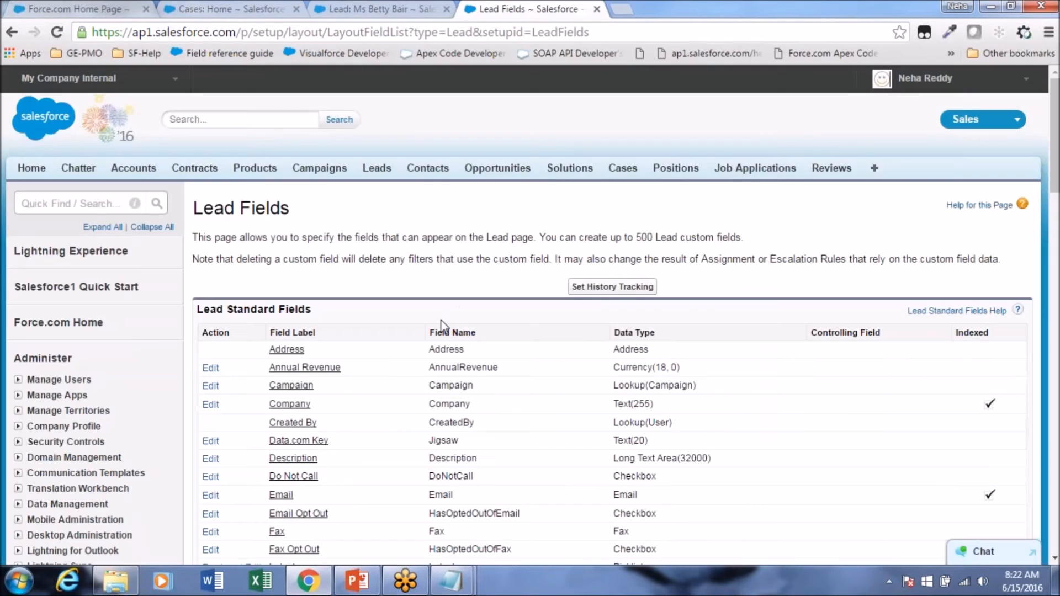
{"action": "scroll", "coordinate": [442, 326], "scroll_direction": "down", "scroll_amount": 5}
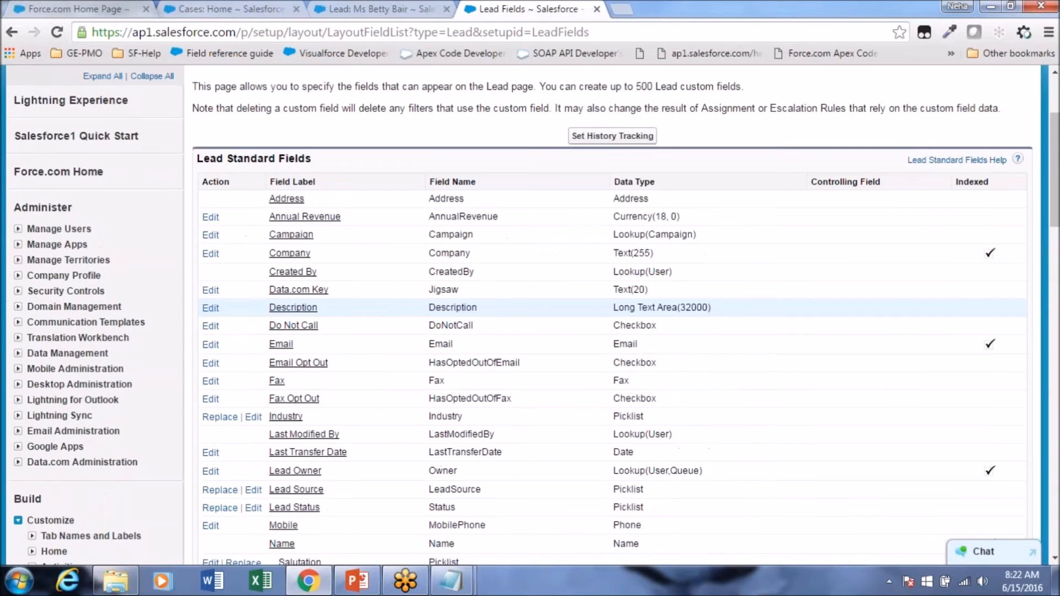
{"action": "scroll", "coordinate": [442, 325], "scroll_direction": "down", "scroll_amount": 1}
{"action": "scroll", "coordinate": [442, 315], "scroll_direction": "down", "scroll_amount": 4}
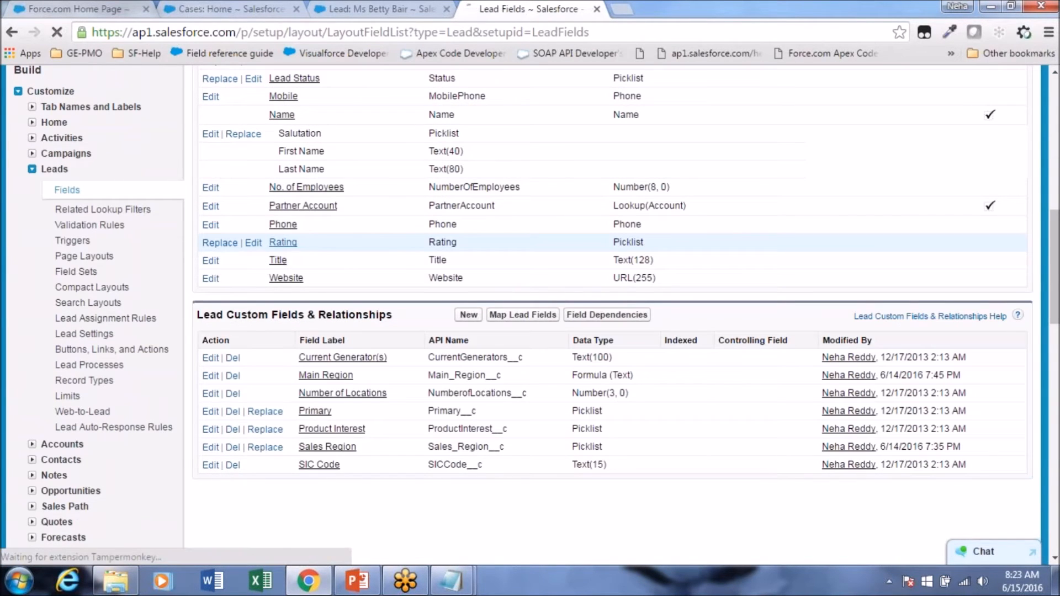
{"action": "left_click", "coordinate": [283, 242]}
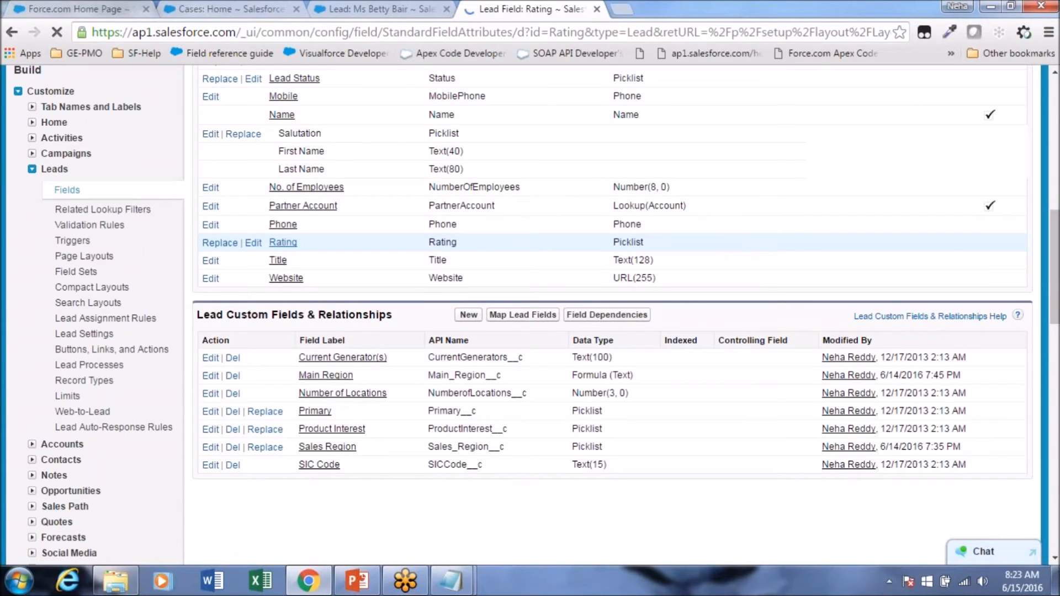
{"action": "scroll", "coordinate": [530, 317], "scroll_direction": "down", "scroll_amount": 4}
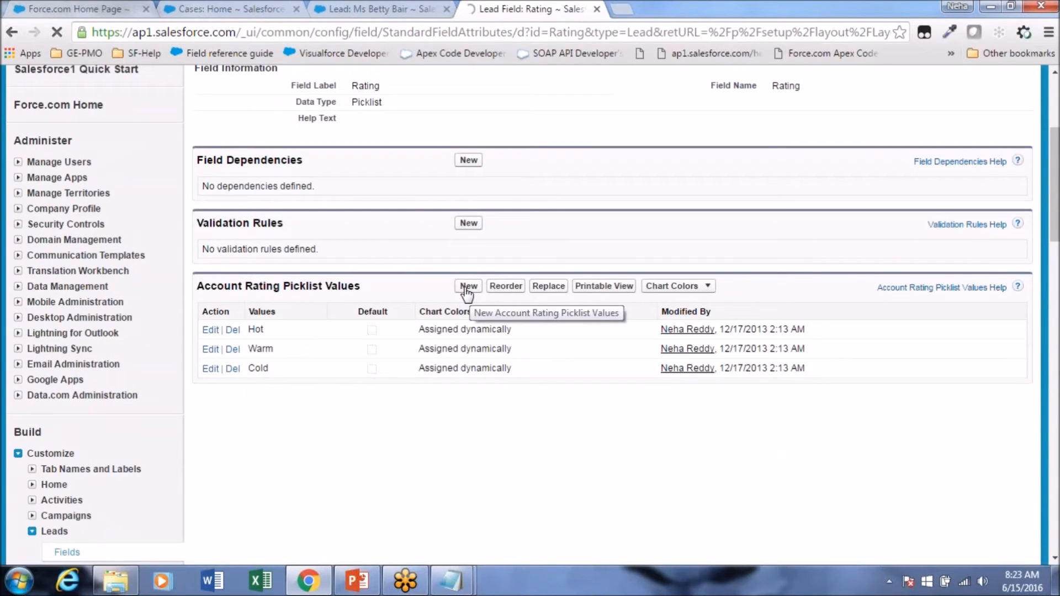
{"action": "left_click", "coordinate": [468, 286]}
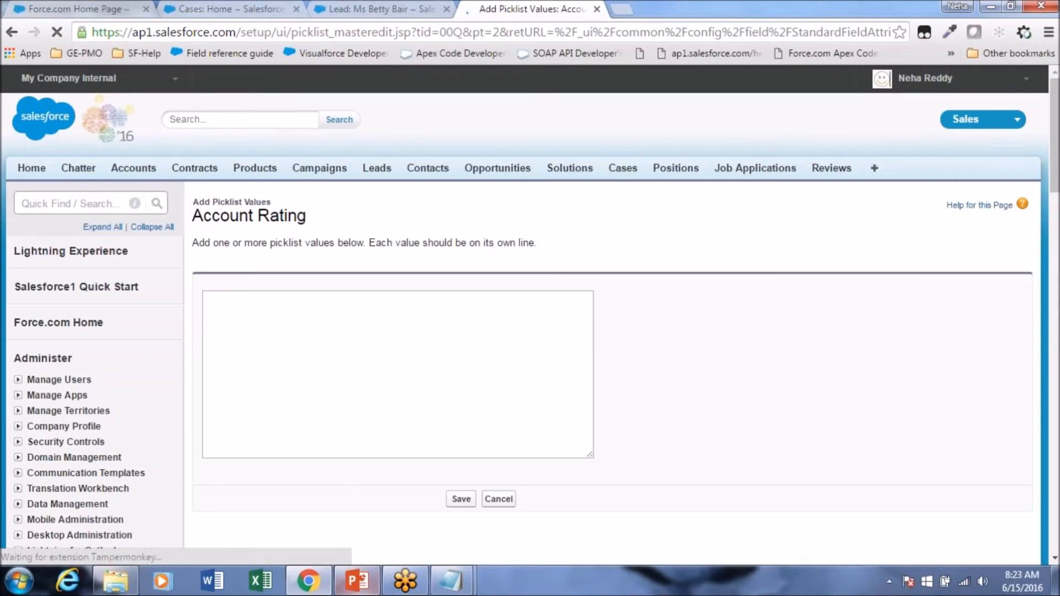
Step: Copy "Very Hot" from the Validations,Formulas notes and enter it as a new rating picklist value in Salesforce
{"action": "left_click", "coordinate": [306, 590]}
{"action": "left_click", "coordinate": [20, 443]}
{"action": "left_click_drag", "start_coordinate": [54, 426], "coordinate": [6, 418]}
{"action": "key", "text": "ctrl+c"}
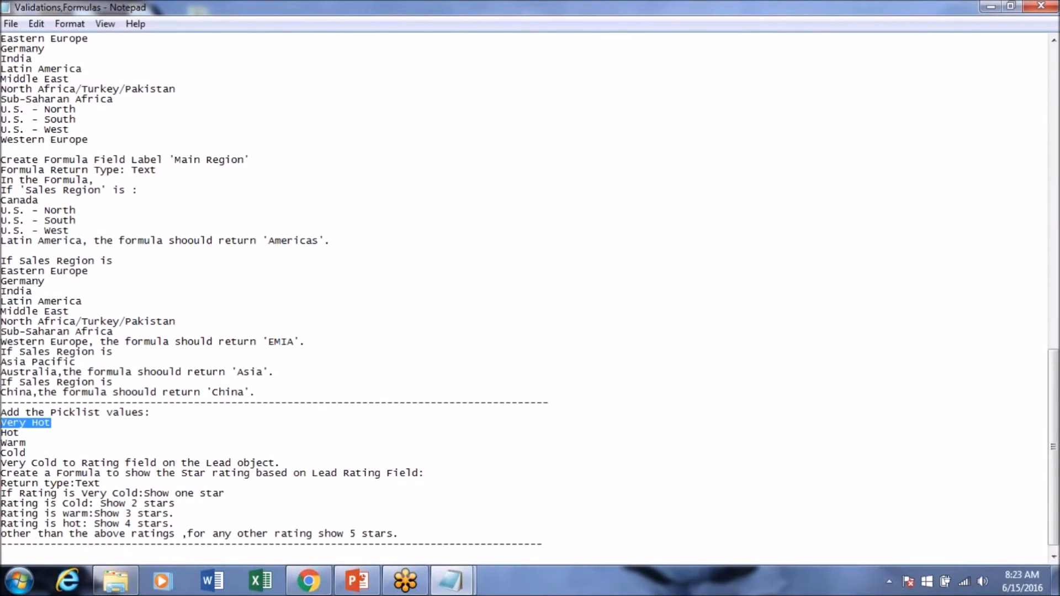
{"action": "left_click", "coordinate": [308, 580]}
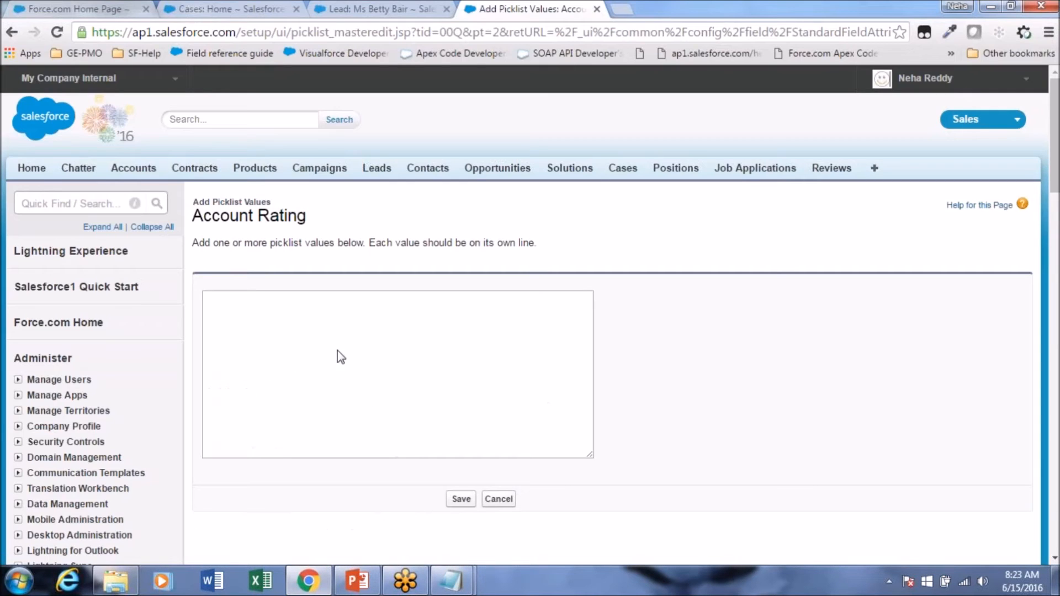
{"action": "left_click", "coordinate": [261, 314]}
{"action": "key", "text": "ctrl+v"}
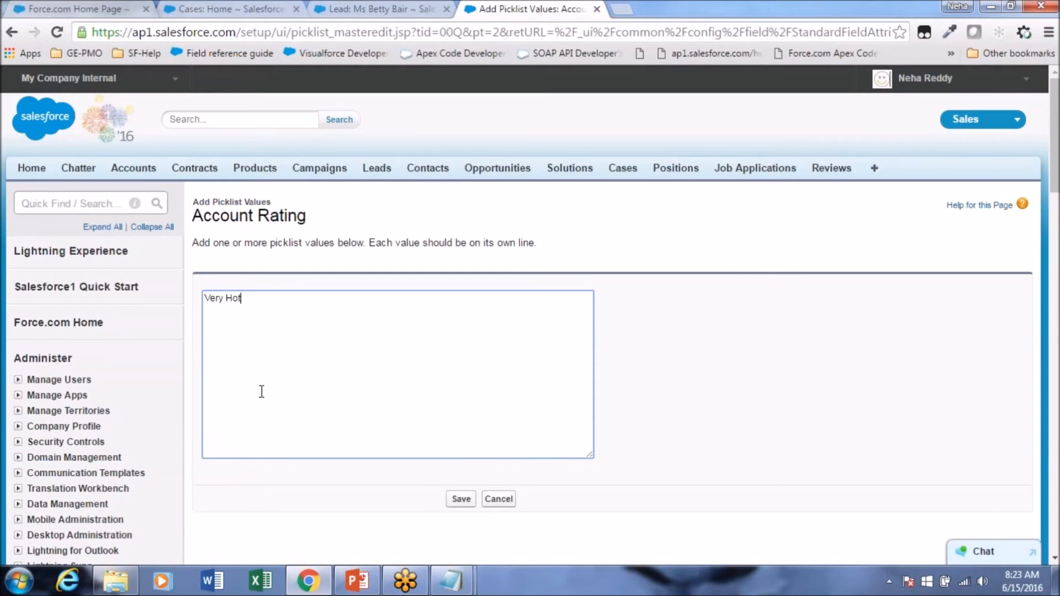
Step: Add "Very Cold" as a second new rating picklist value and save the new values
{"action": "left_click", "coordinate": [308, 580]}
{"action": "left_click_drag", "start_coordinate": [58, 463], "coordinate": [1, 433]}
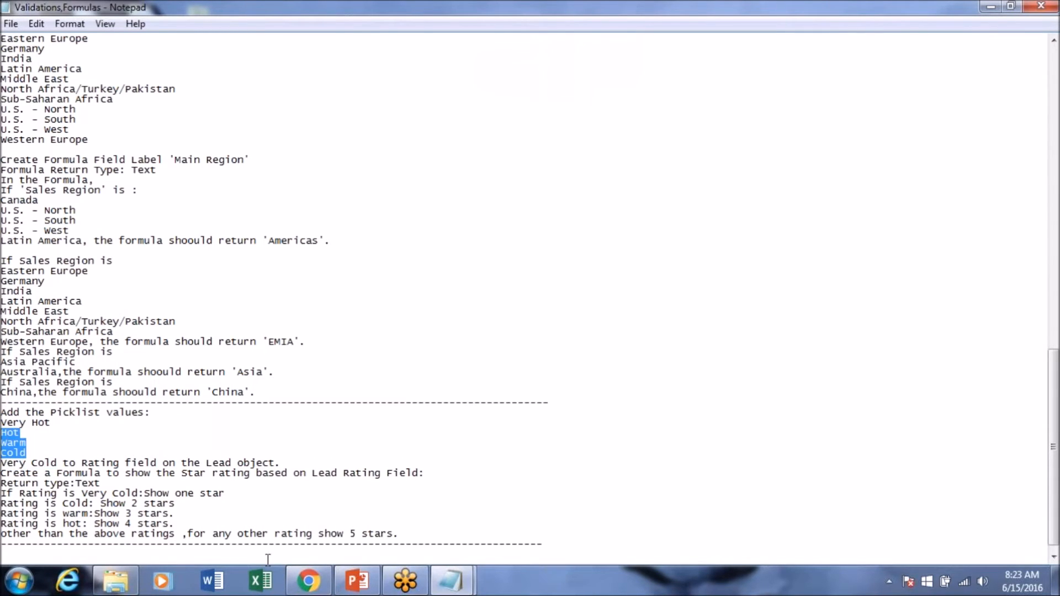
{"action": "left_click", "coordinate": [308, 580]}
{"action": "type", "text": "Very Cold"}
{"action": "left_click", "coordinate": [461, 499]}
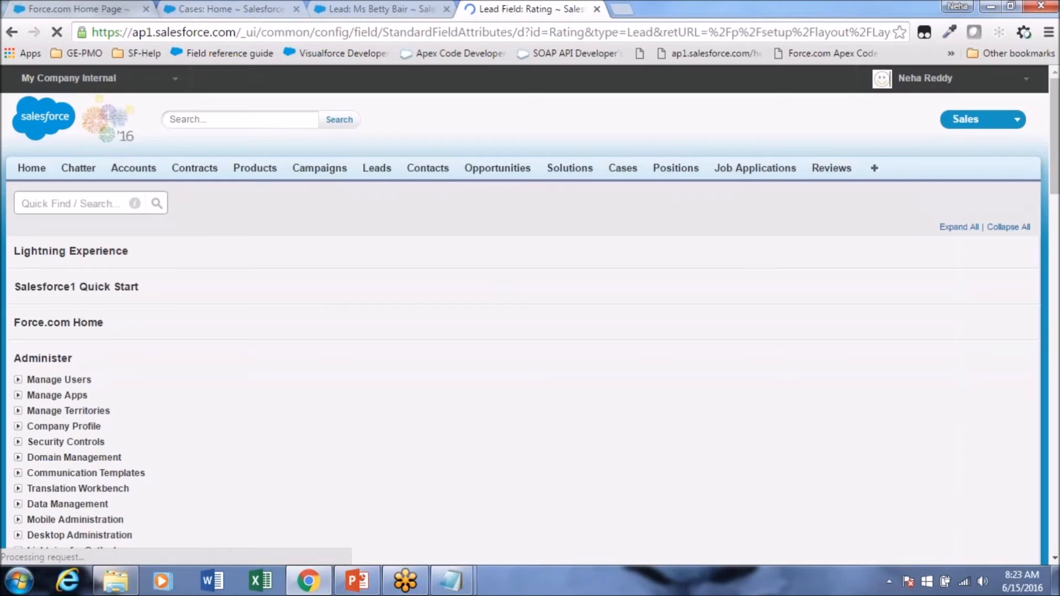
{"action": "scroll", "coordinate": [252, 345], "scroll_direction": "down", "scroll_amount": 4}
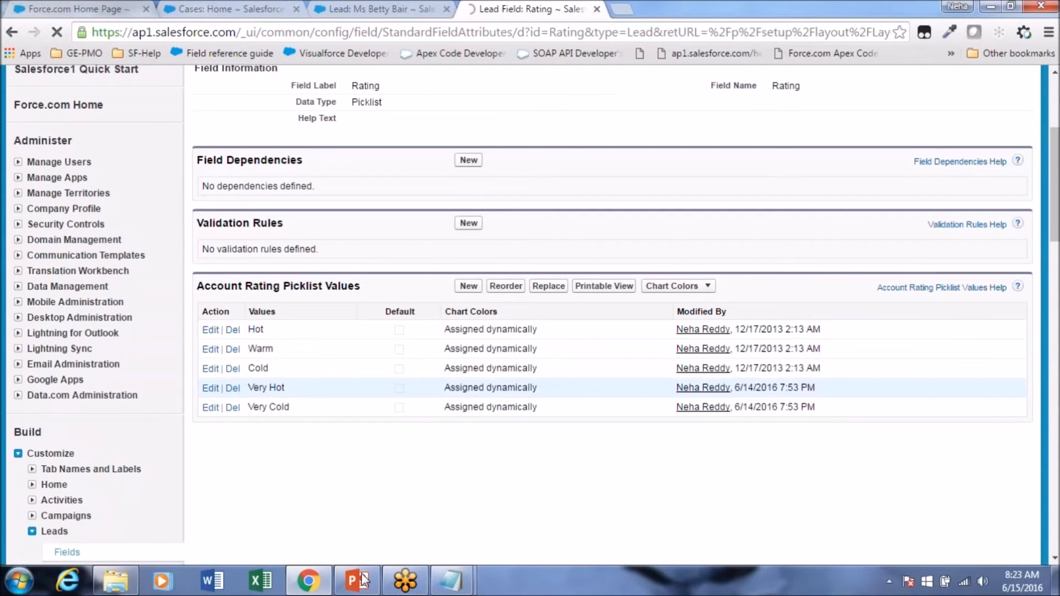
Step: Switch to the Validations,Formulas notes and review the star rating rules, highlighting "Show one star" for the Very Cold rating
{"action": "key", "text": "alt+Tab"}
{"action": "left_click_drag", "start_coordinate": [58, 465], "coordinate": [3, 427]}
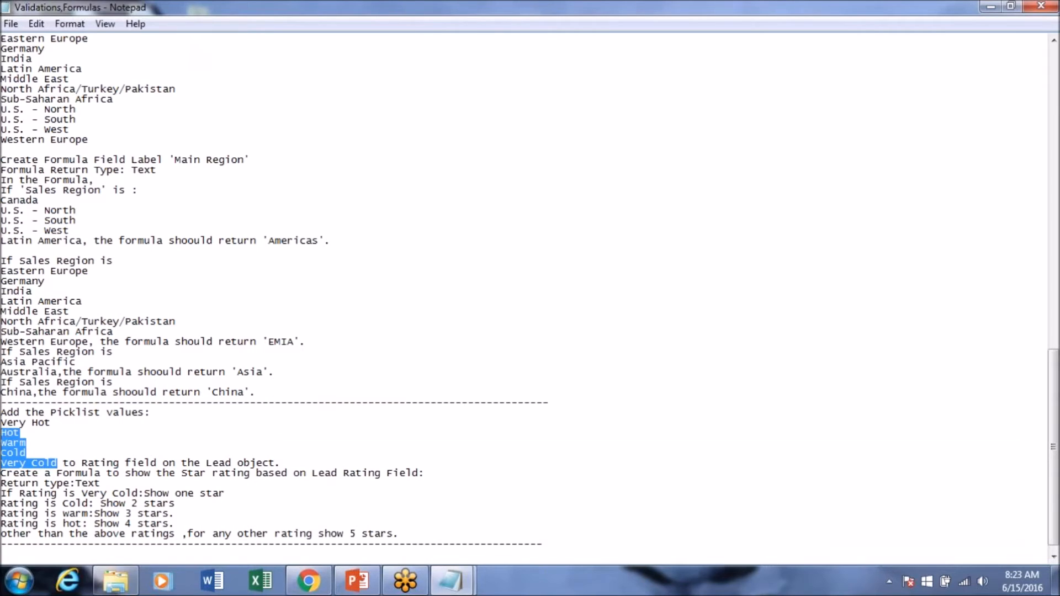
{"action": "scroll", "coordinate": [33, 472], "scroll_direction": "down", "scroll_amount": 1}
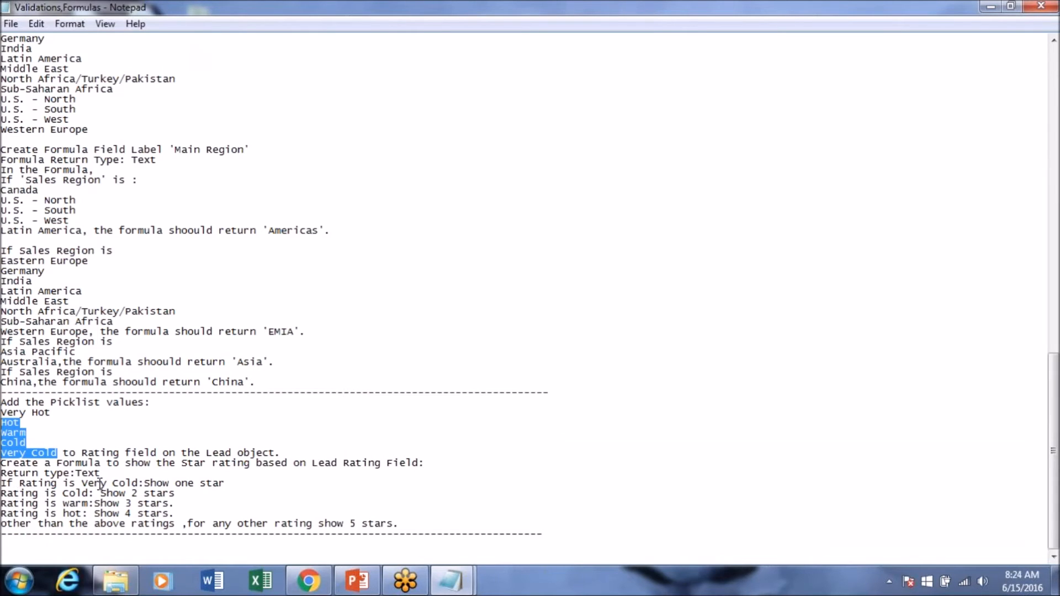
{"action": "left_click_drag", "start_coordinate": [85, 483], "coordinate": [232, 480]}
{"action": "left_click", "coordinate": [147, 484]}
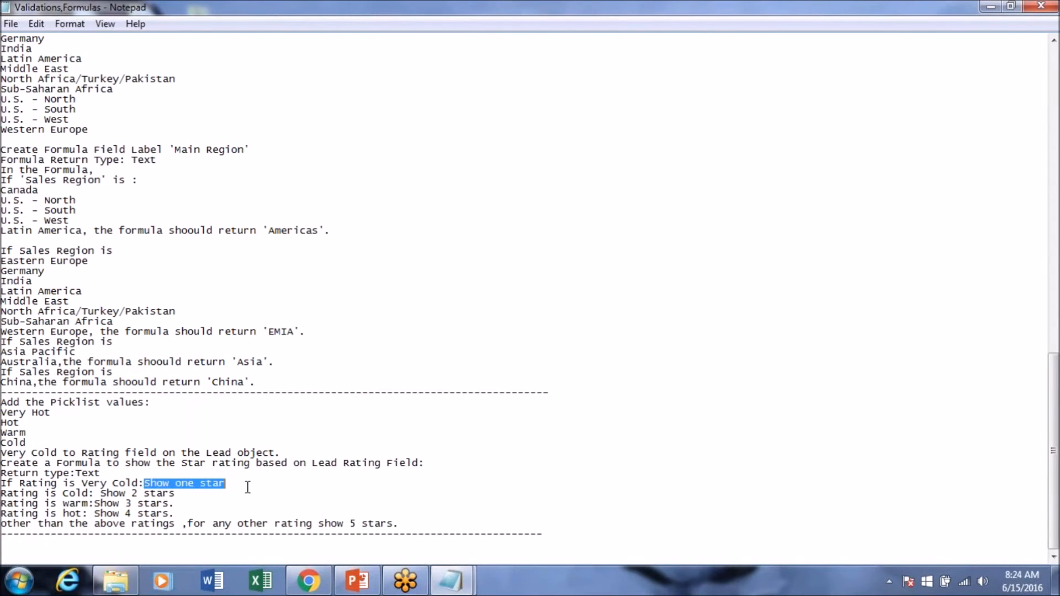
Step: Minimize the Validations,Formulas notes, open the Images folder from the desktop and select the Verycold image
{"action": "left_click", "coordinate": [321, 587]}
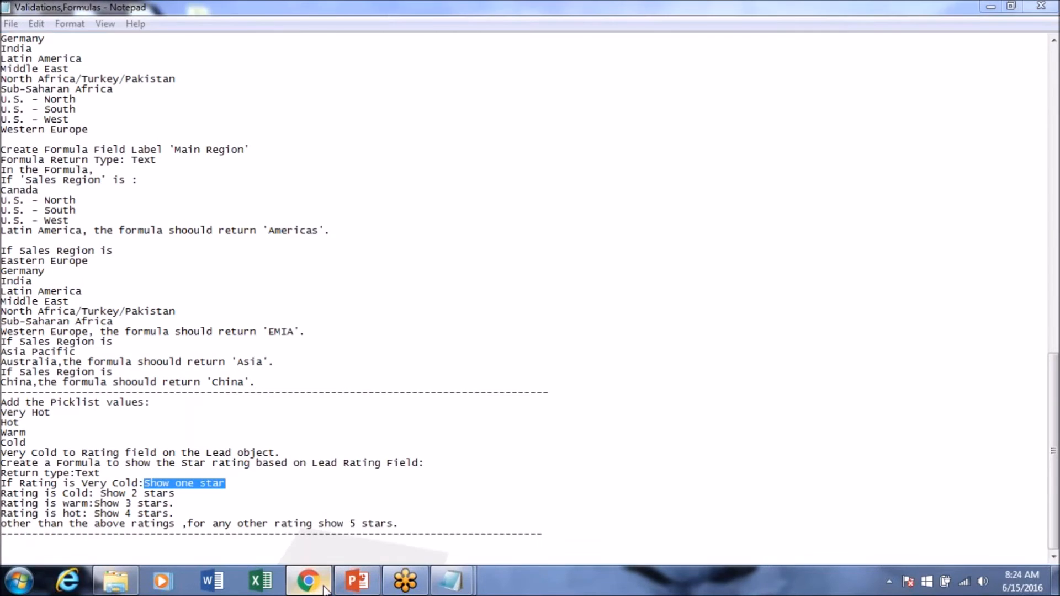
{"action": "left_click", "coordinate": [323, 587]}
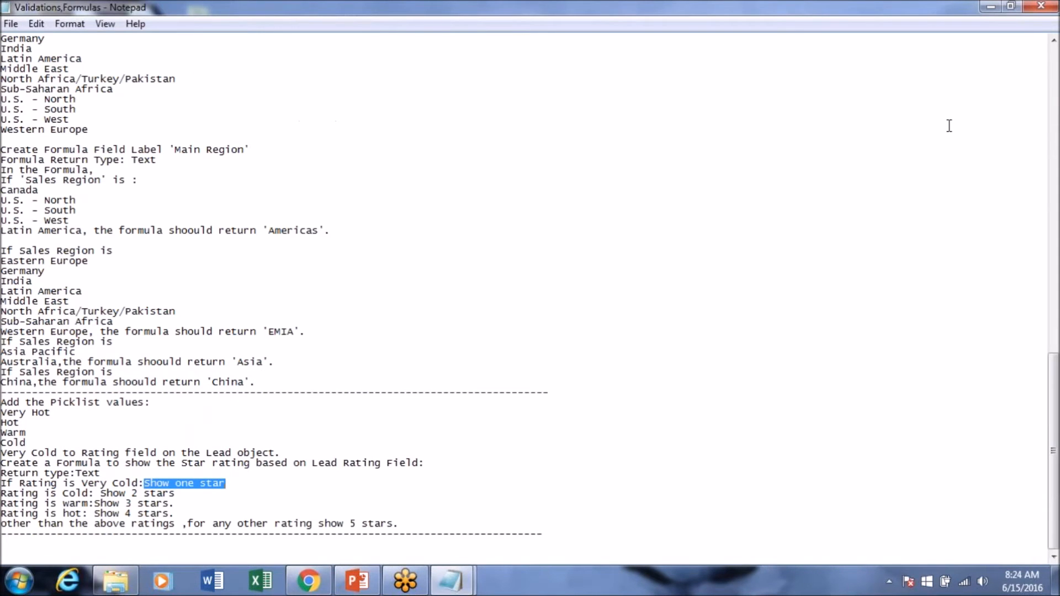
{"action": "left_click", "coordinate": [814, 4]}
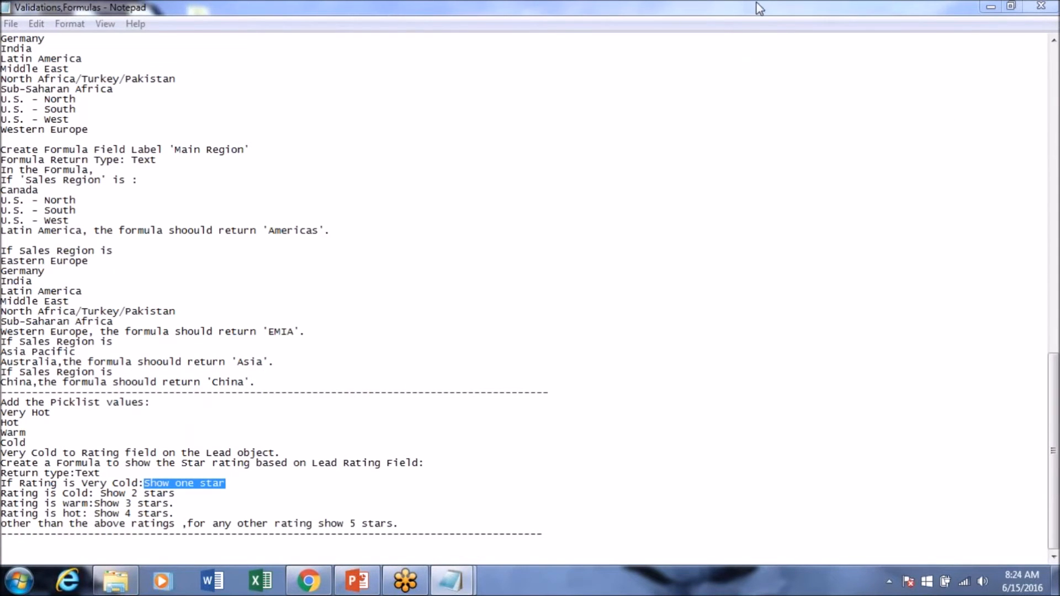
{"action": "left_click", "coordinate": [989, 7]}
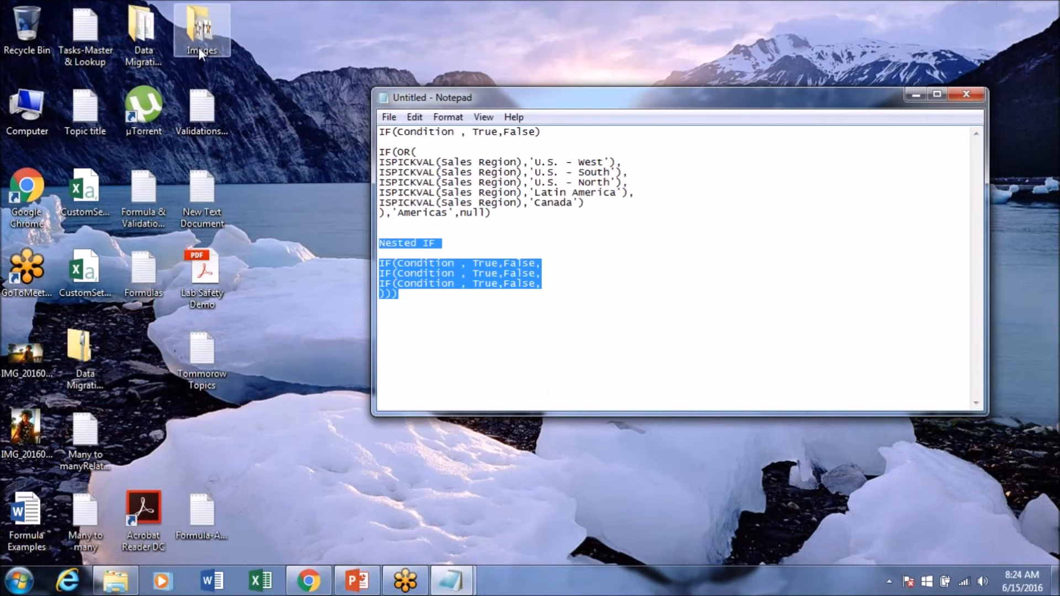
{"action": "double_click", "coordinate": [199, 47]}
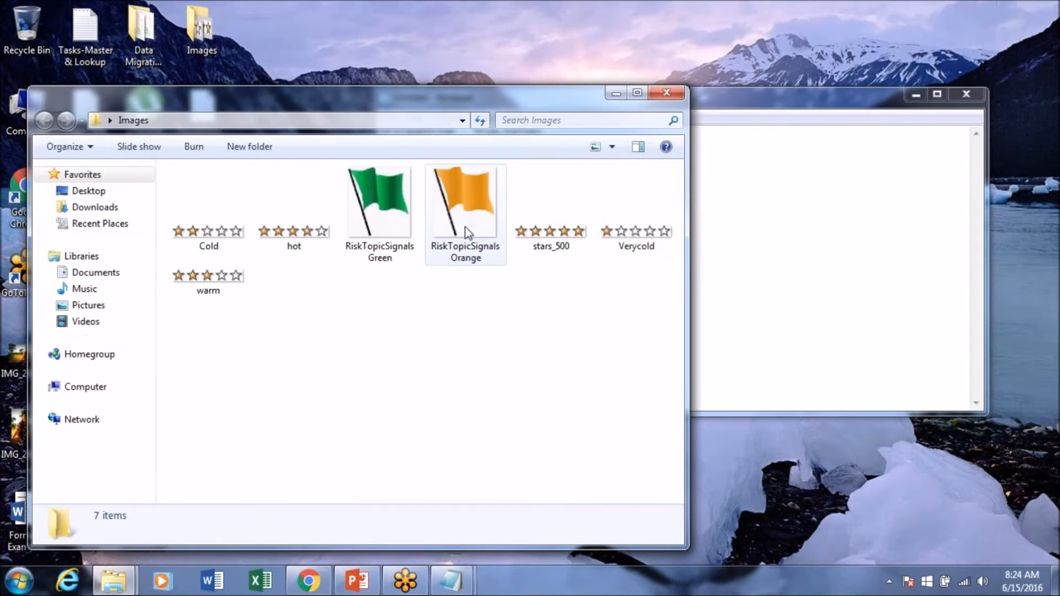
{"action": "left_click", "coordinate": [626, 224]}
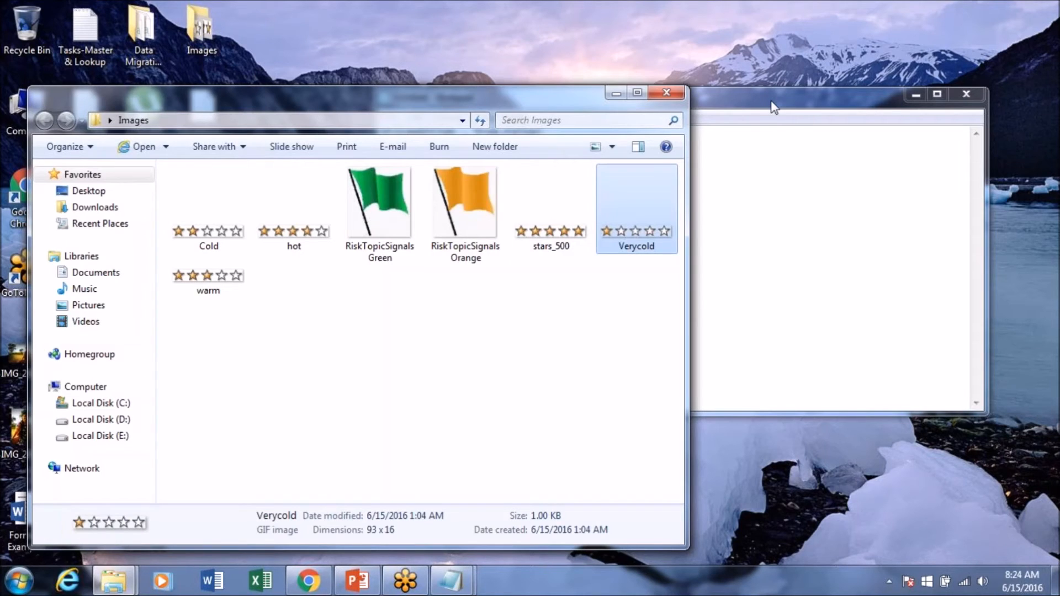
Step: Restore the Validations,Formulas notes to a smaller window beside the Images folder, minimize the untitled notes and show the star rating rules
{"action": "left_click", "coordinate": [772, 101]}
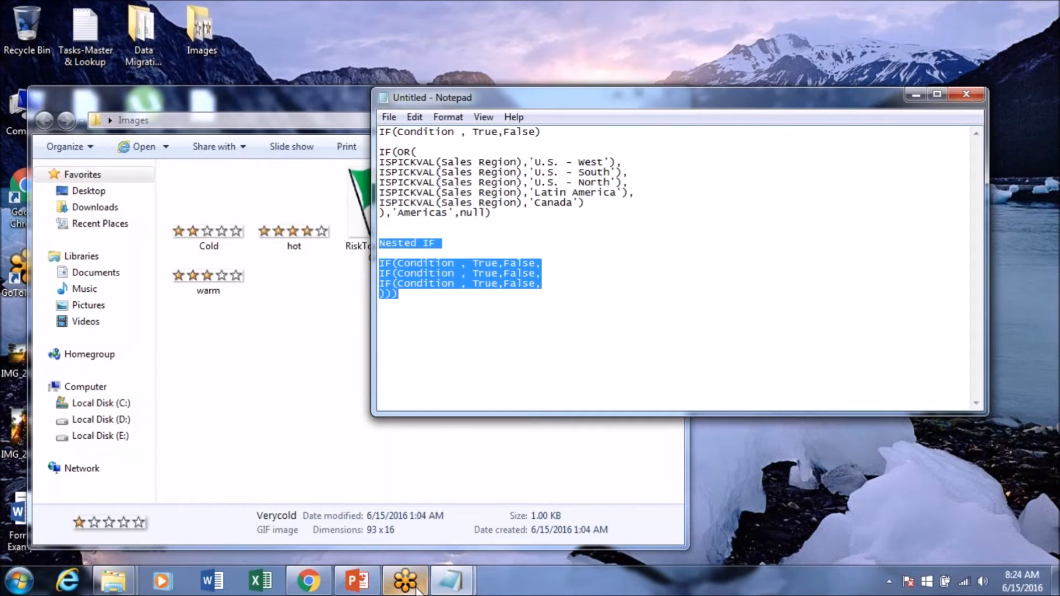
{"action": "left_click", "coordinate": [450, 581]}
{"action": "left_click", "coordinate": [375, 523]}
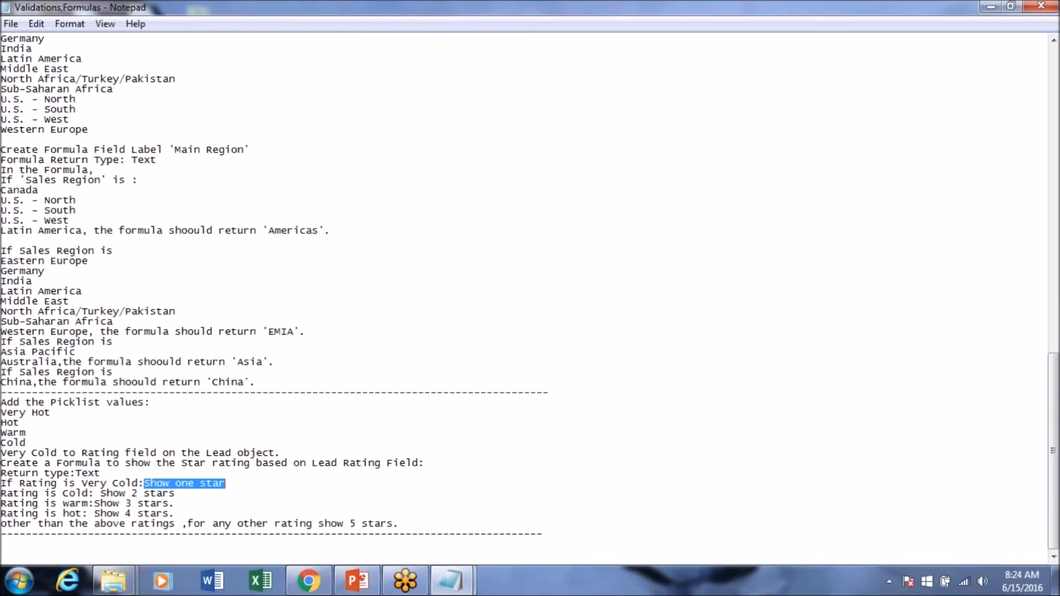
{"action": "left_click", "coordinate": [1010, 10]}
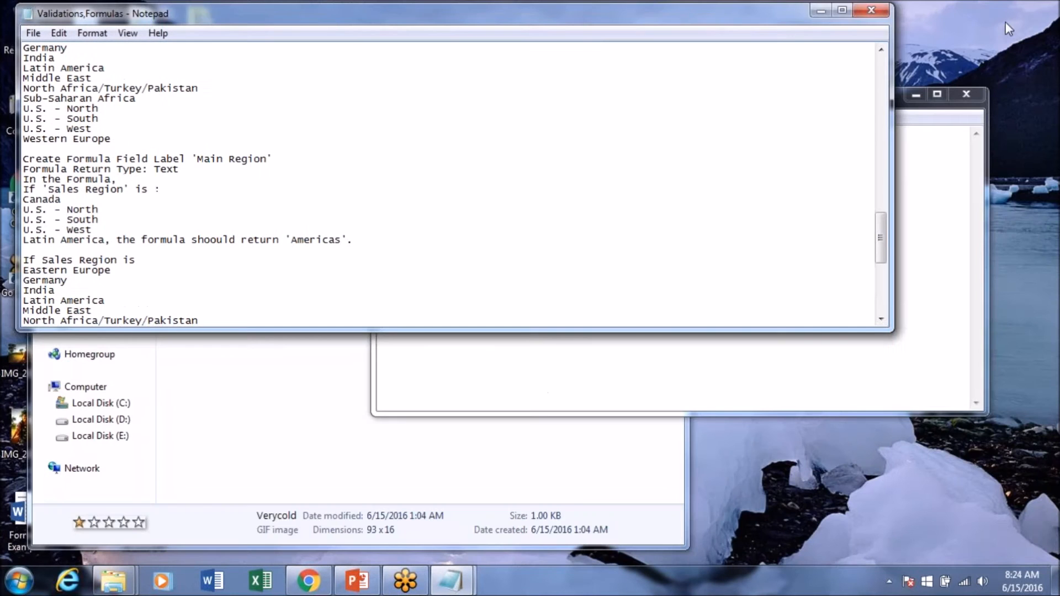
{"action": "left_click_drag", "start_coordinate": [640, 20], "coordinate": [912, 110]}
{"action": "left_click", "coordinate": [384, 103]}
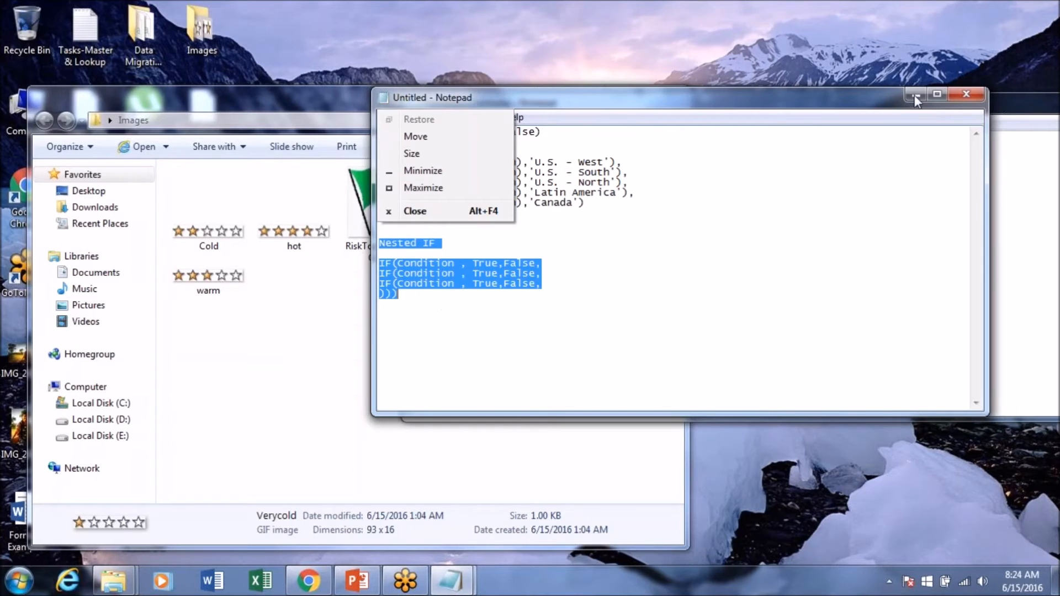
{"action": "left_click", "coordinate": [915, 97]}
{"action": "left_click_drag", "start_coordinate": [714, 105], "coordinate": [997, 102]}
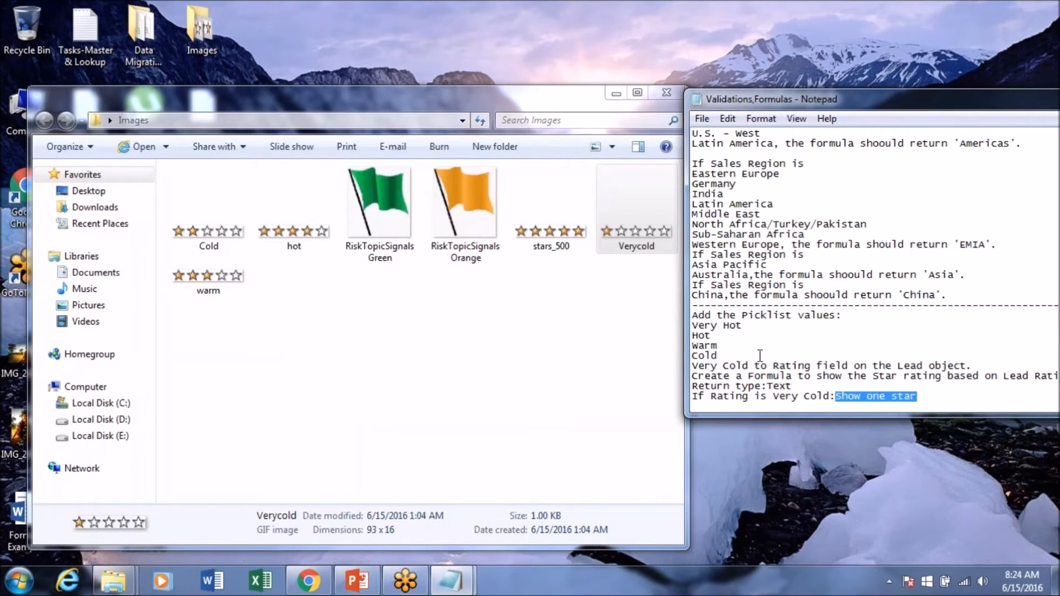
{"action": "scroll", "coordinate": [760, 356], "scroll_direction": "down", "scroll_amount": 2}
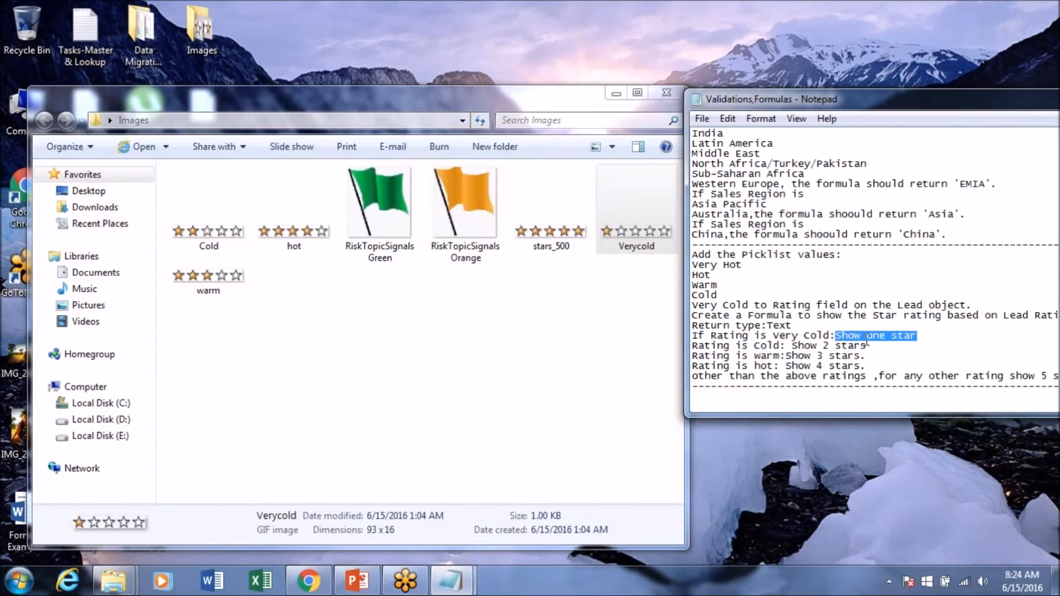
{"action": "left_click_drag", "start_coordinate": [881, 106], "coordinate": [954, 123]}
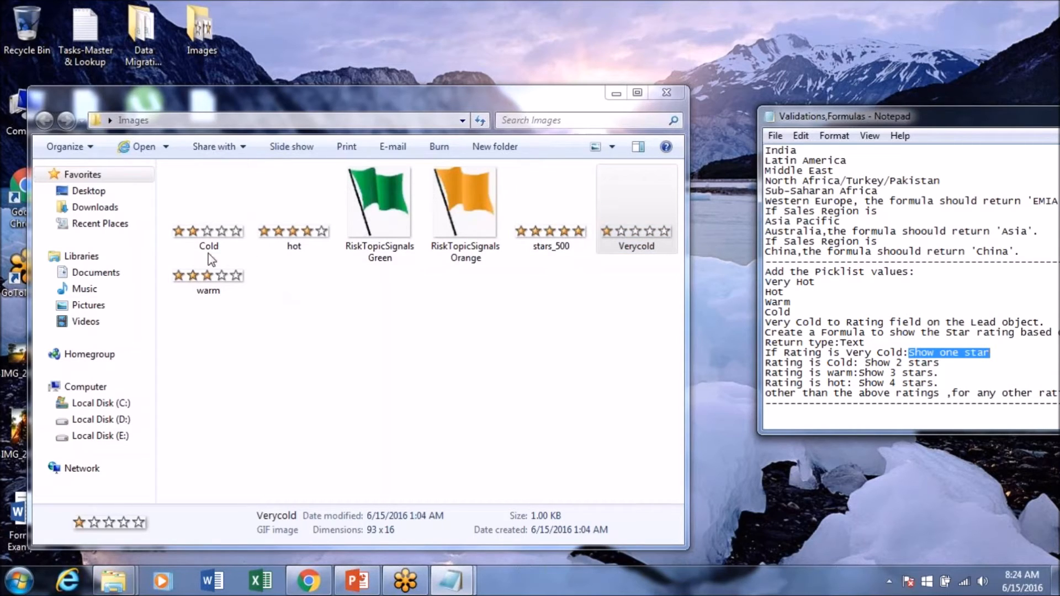
Step: Compare the Cold, warm and hot rating rules in the notes with the star images in the Images folder
{"action": "left_click", "coordinate": [214, 224]}
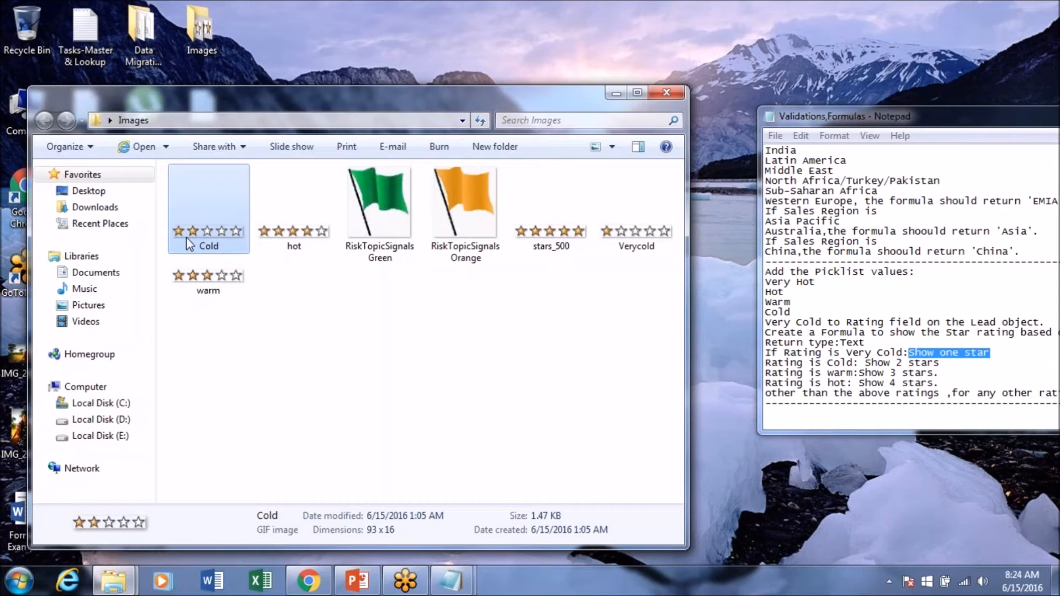
{"action": "double_click", "coordinate": [839, 381]}
{"action": "left_click", "coordinate": [840, 367]}
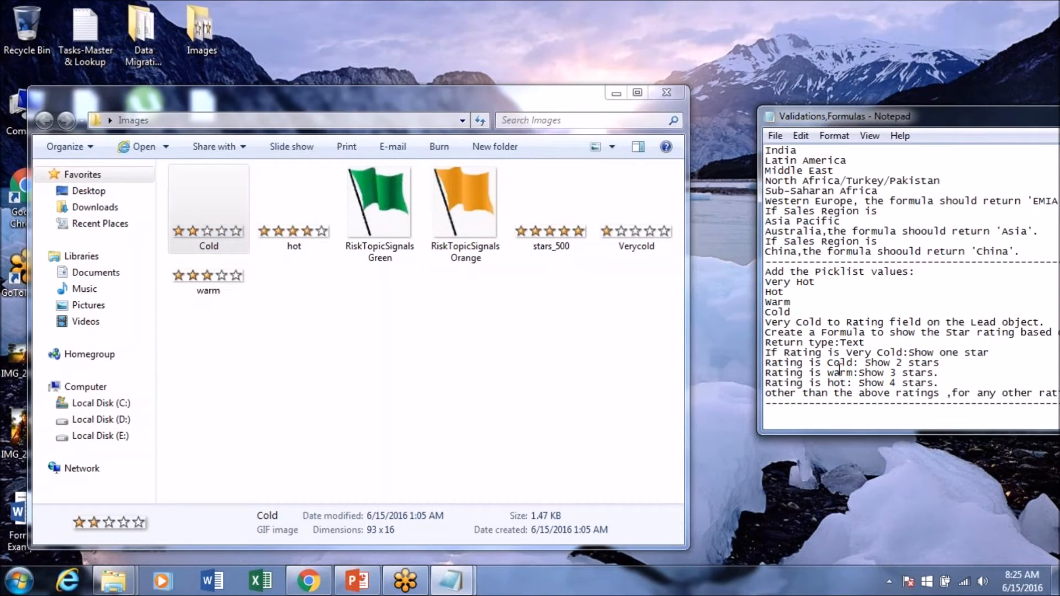
{"action": "double_click", "coordinate": [840, 372]}
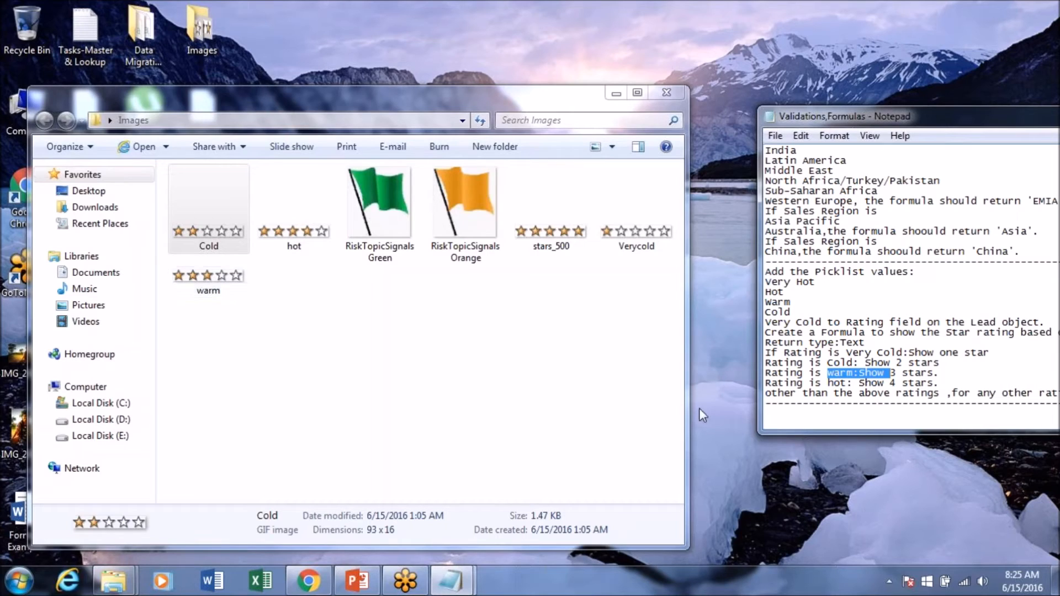
{"action": "double_click", "coordinate": [828, 383]}
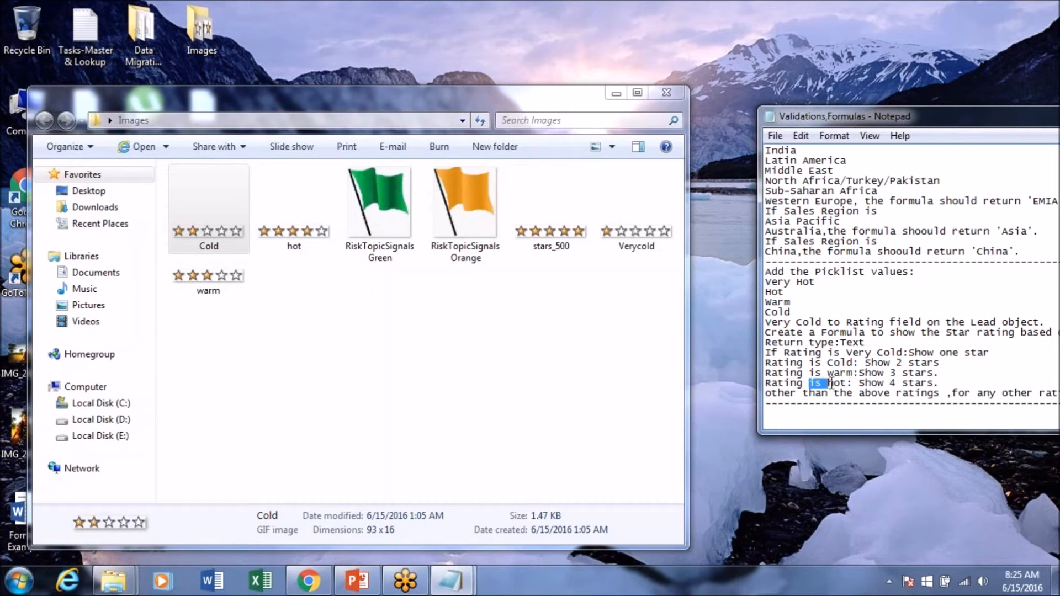
{"action": "left_click", "coordinate": [279, 234]}
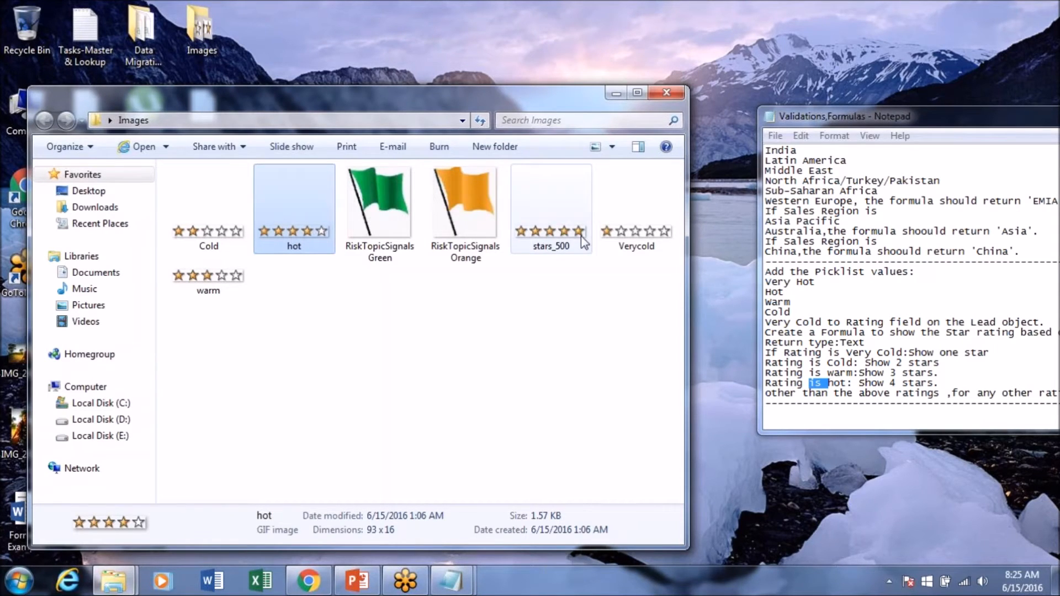
Step: Examine the Cold, warm, hot, stars_500 and Verycold images one by one in the Images folder
{"action": "left_click", "coordinate": [224, 237]}
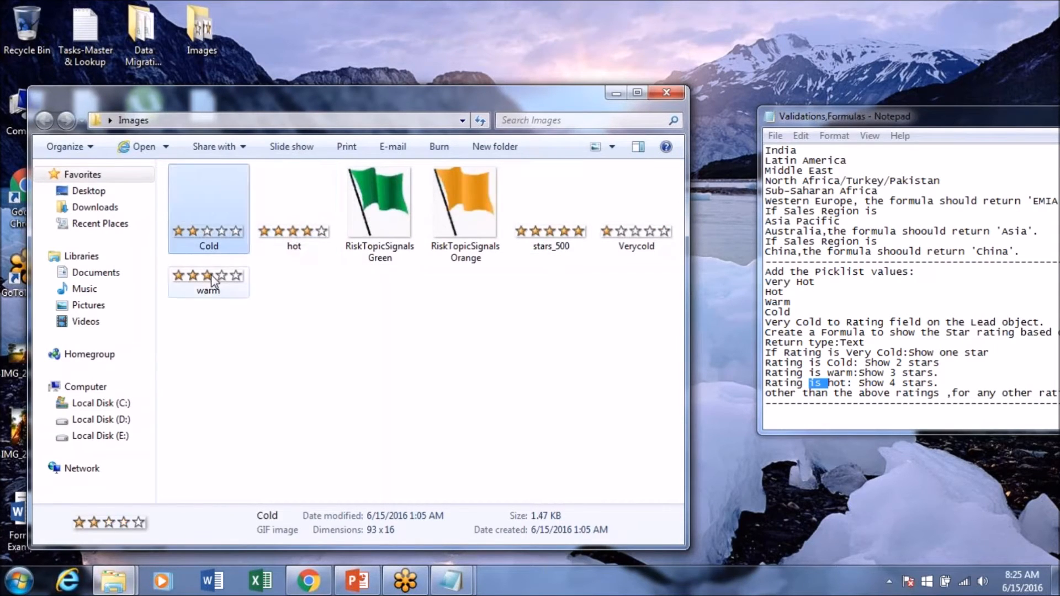
{"action": "left_click", "coordinate": [208, 279]}
{"action": "left_click", "coordinate": [294, 227]}
{"action": "left_click", "coordinate": [551, 232]}
{"action": "left_click", "coordinate": [635, 232]}
{"action": "left_click", "coordinate": [206, 232]}
{"action": "left_click", "coordinate": [207, 273]}
{"action": "left_click", "coordinate": [295, 226]}
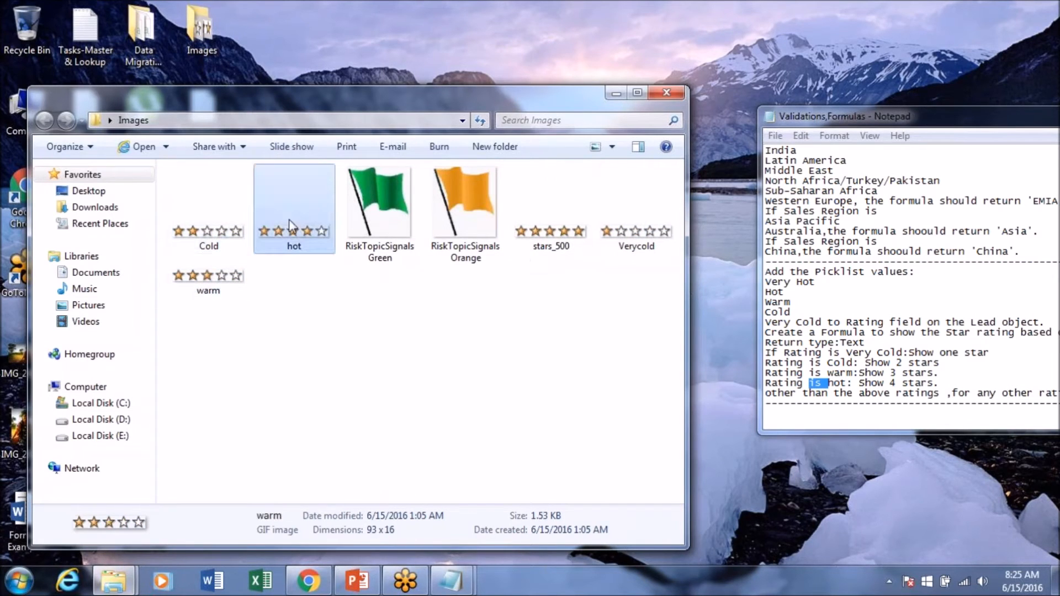
{"action": "left_click", "coordinate": [550, 227]}
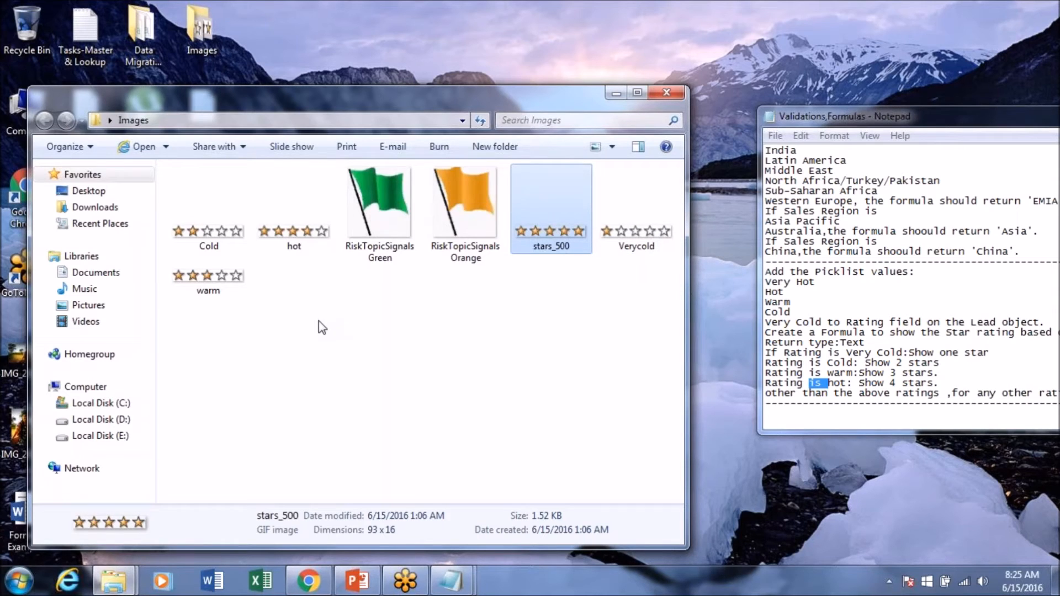
{"action": "left_click", "coordinate": [283, 231]}
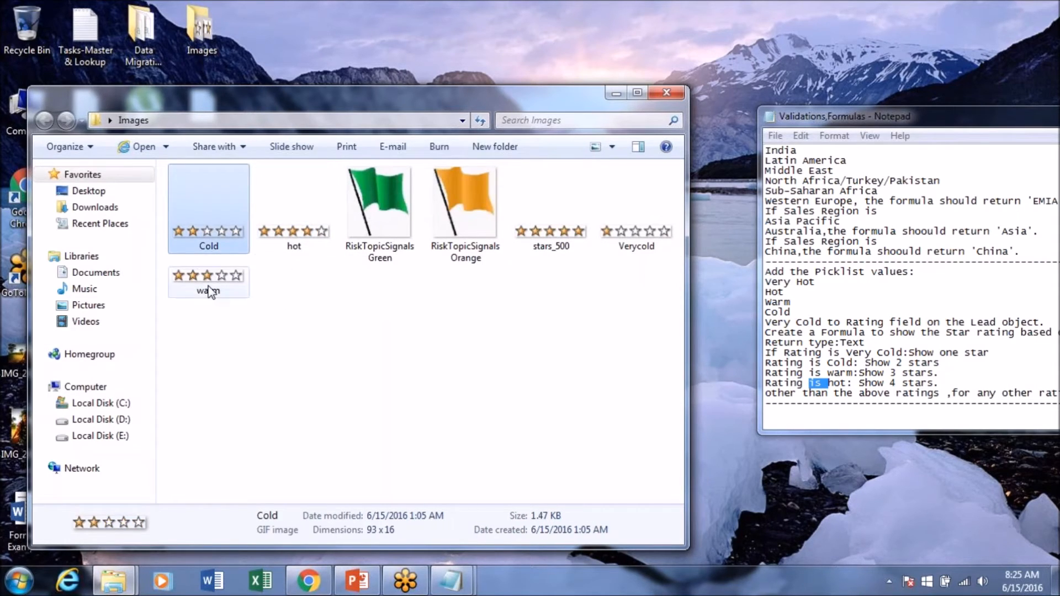
{"action": "left_click", "coordinate": [551, 224]}
{"action": "left_click", "coordinate": [641, 231]}
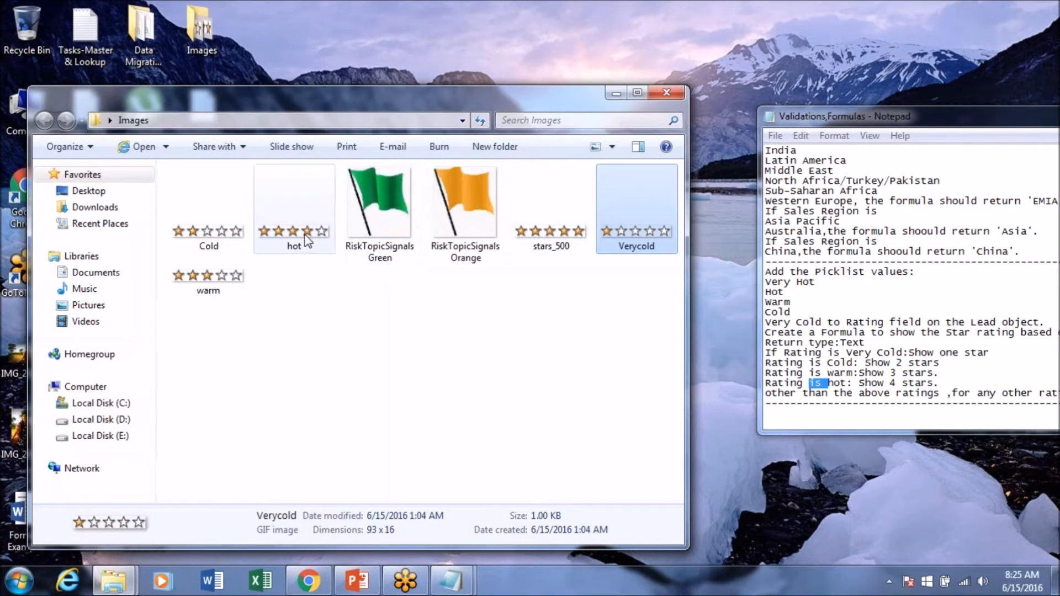
{"action": "left_click", "coordinate": [284, 235]}
{"action": "left_click", "coordinate": [200, 233]}
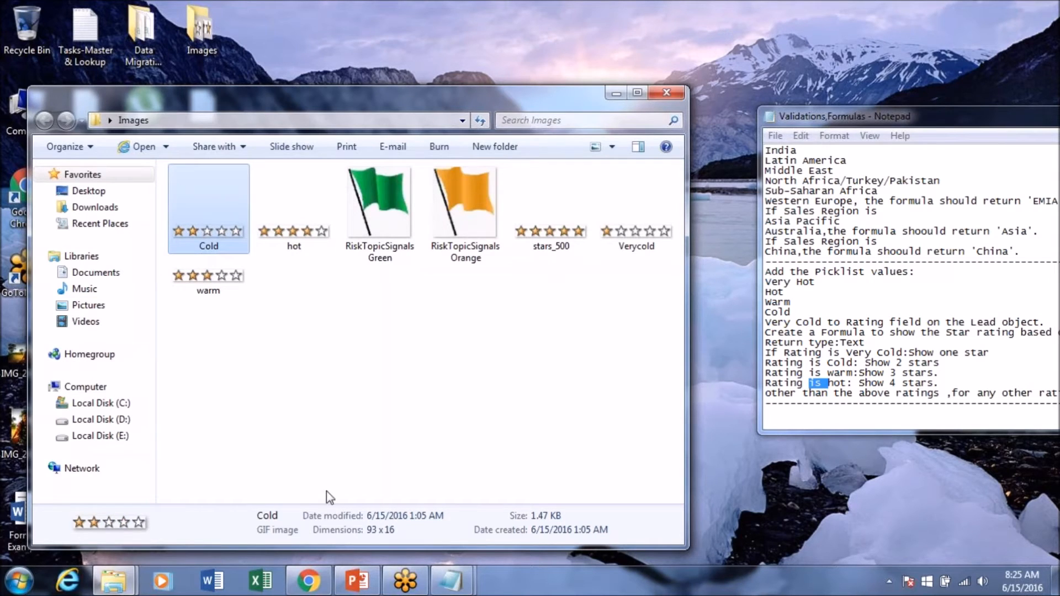
Step: Switch to Salesforce in Chrome, collapse the Customize setup section and open the All Tabs page in a new browser tab
{"action": "left_click", "coordinate": [313, 587]}
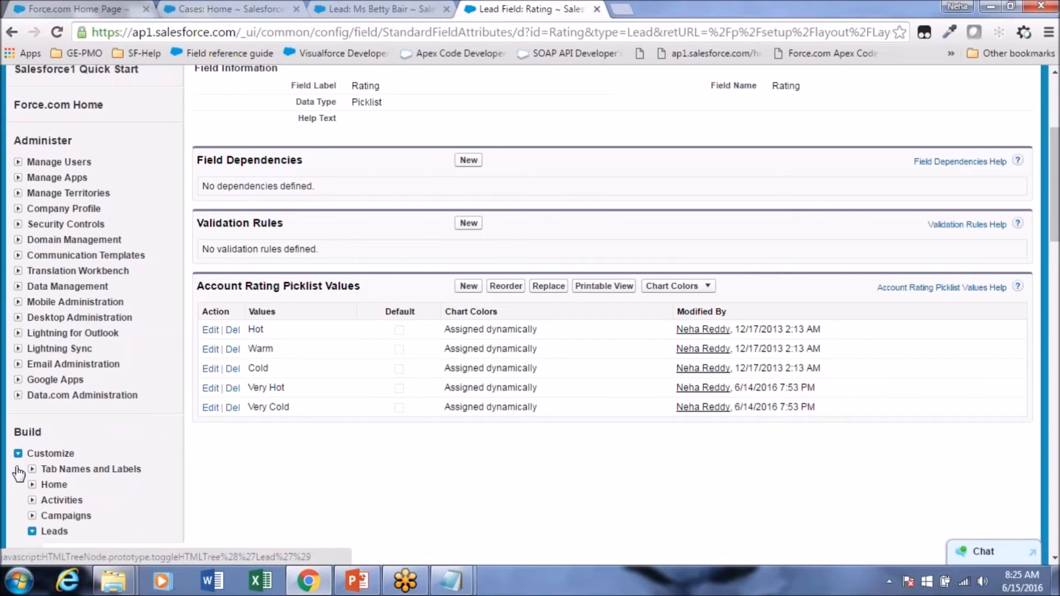
{"action": "left_click", "coordinate": [18, 454]}
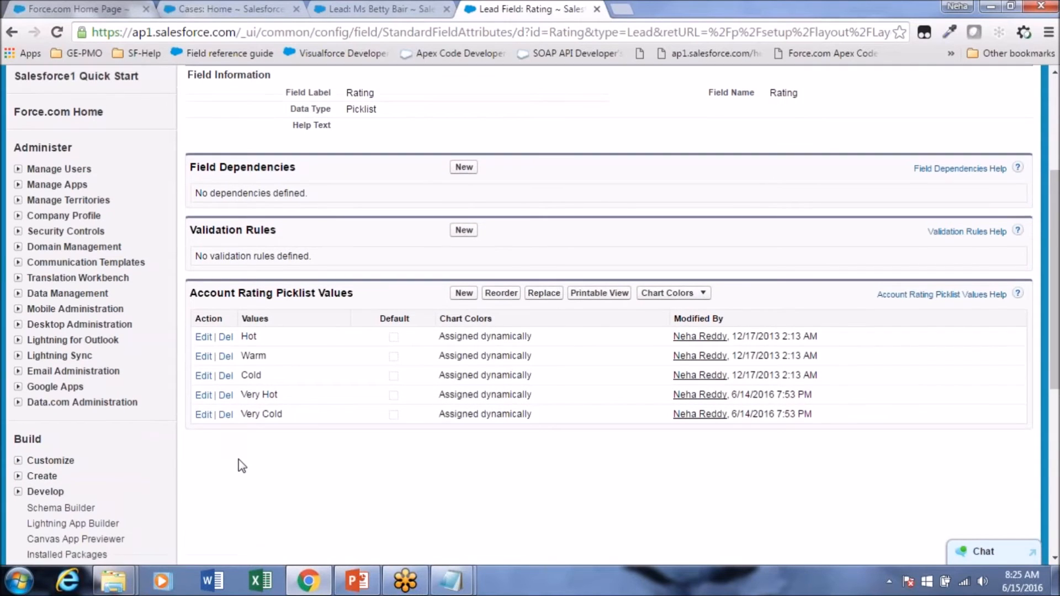
{"action": "scroll", "coordinate": [241, 465], "scroll_direction": "up", "scroll_amount": 5}
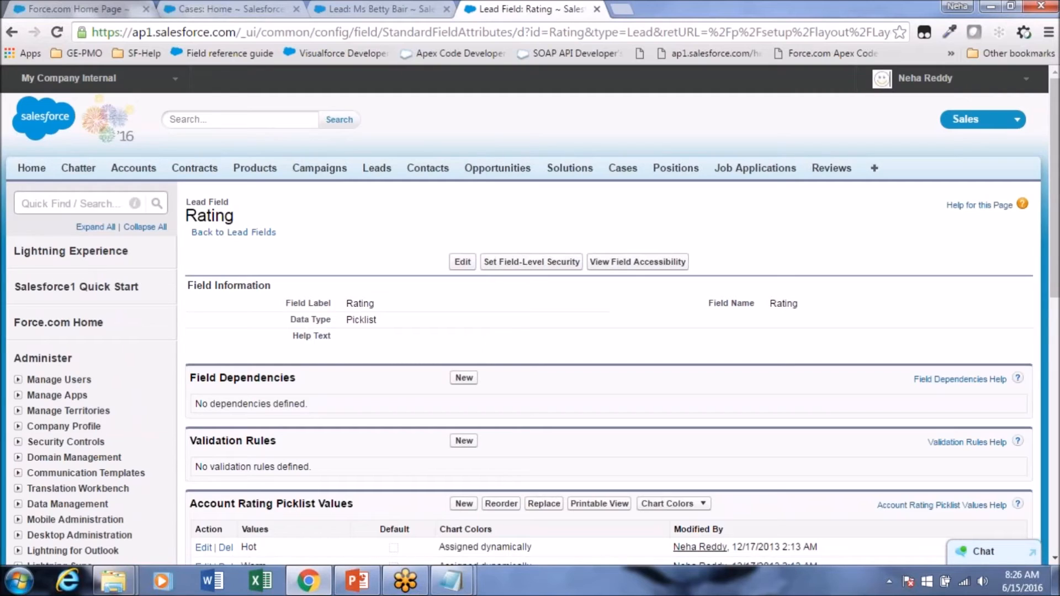
{"action": "right_click", "coordinate": [875, 170]}
{"action": "left_click", "coordinate": [890, 179]}
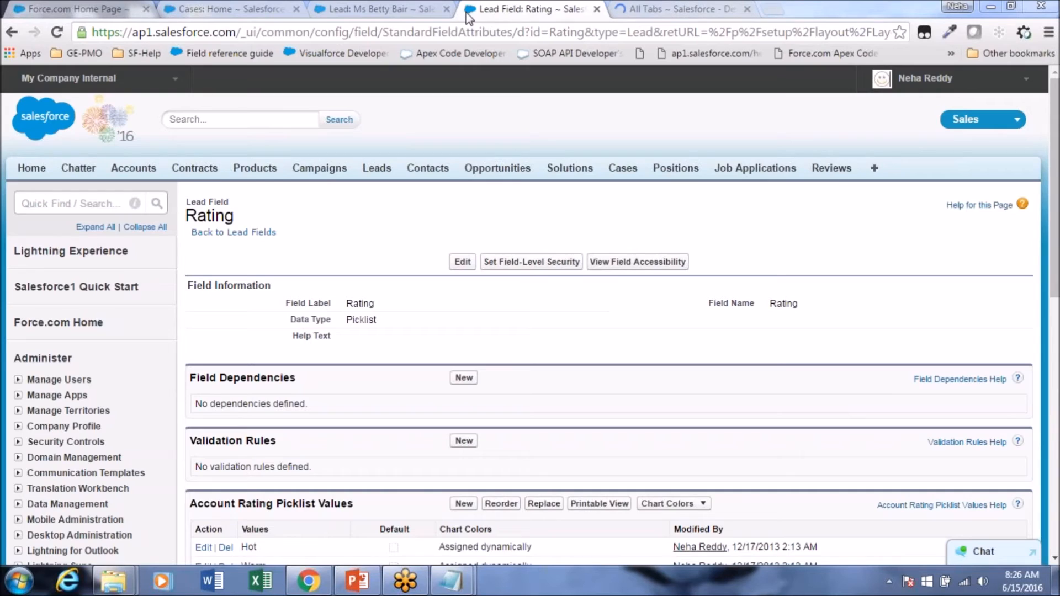
{"action": "left_click", "coordinate": [675, 10]}
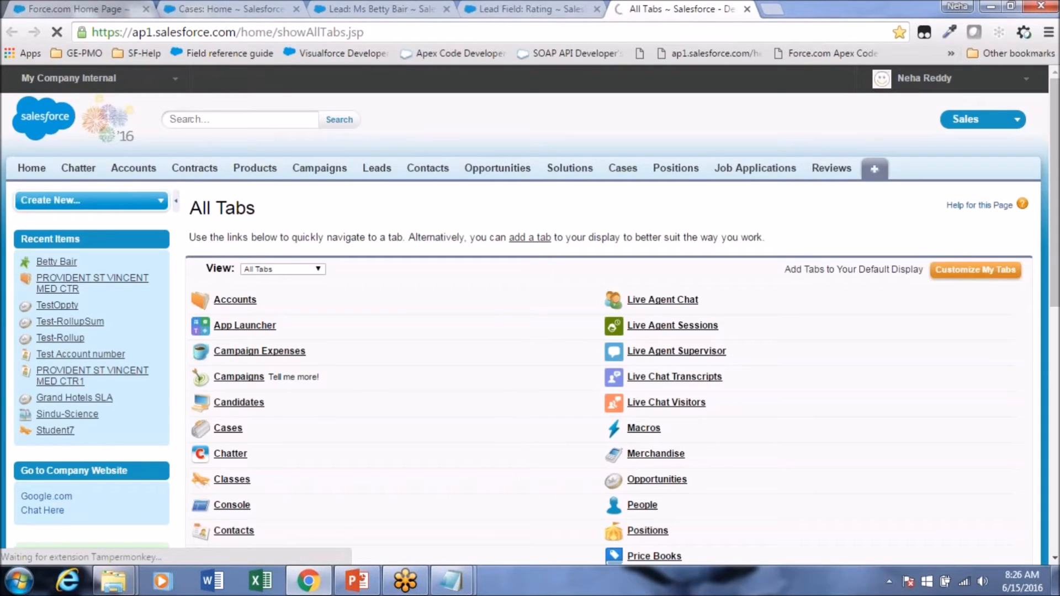
Step: Search the All Tabs page for "Documents"
{"action": "scroll", "coordinate": [503, 393], "scroll_direction": "down", "scroll_amount": 1}
{"action": "scroll", "coordinate": [530, 315], "scroll_direction": "down", "scroll_amount": 2}
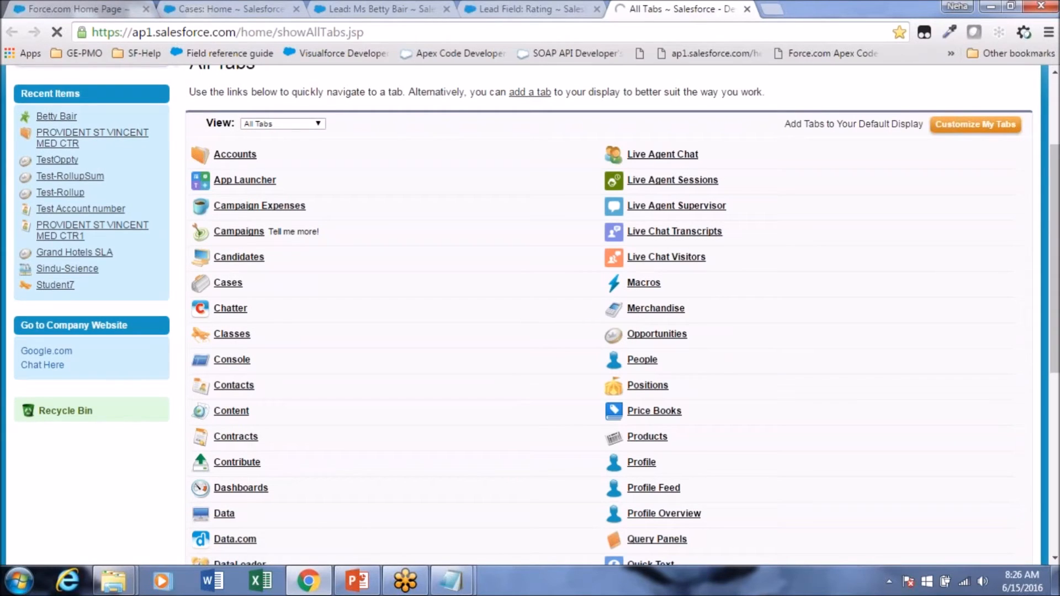
{"action": "key", "text": "ctrl+f"}
{"action": "type", "text": "D"}
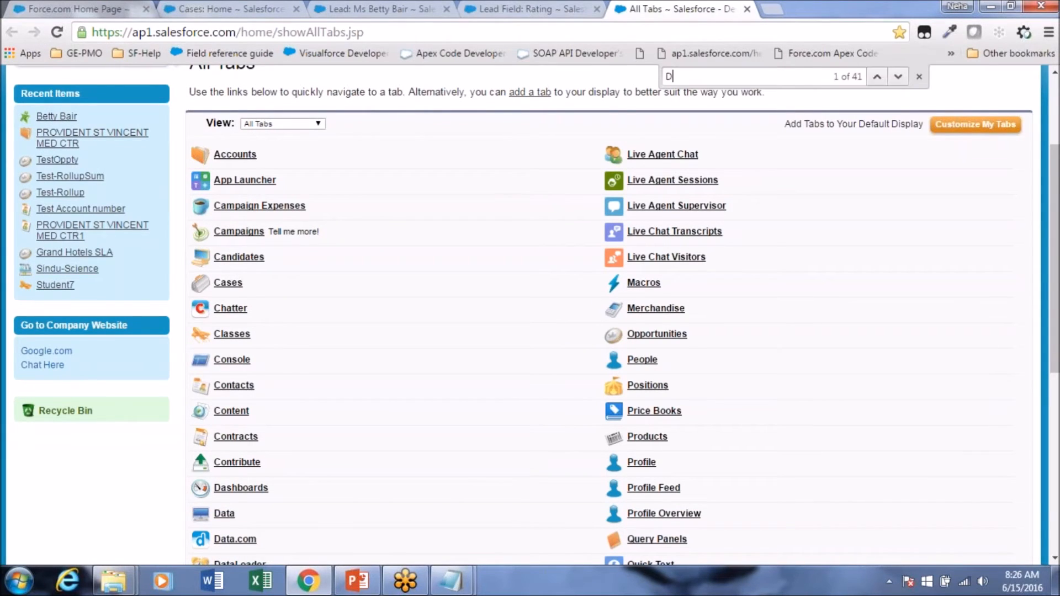
{"action": "type", "text": "ocuments"}
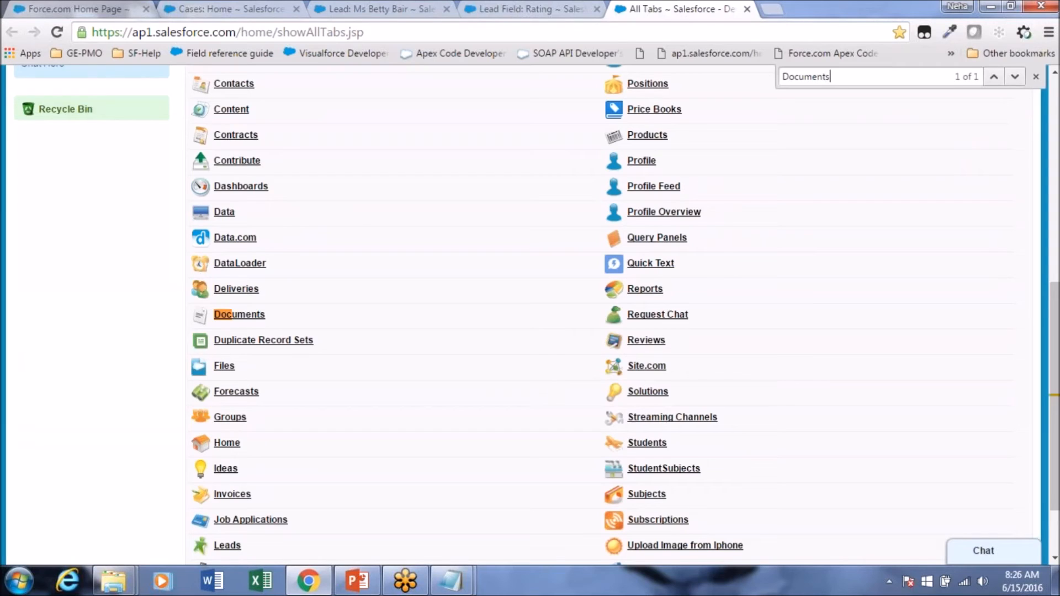
Step: Open Documents and start a new document upload, keeping My Personal Documents as its folder
{"action": "left_click", "coordinate": [260, 316]}
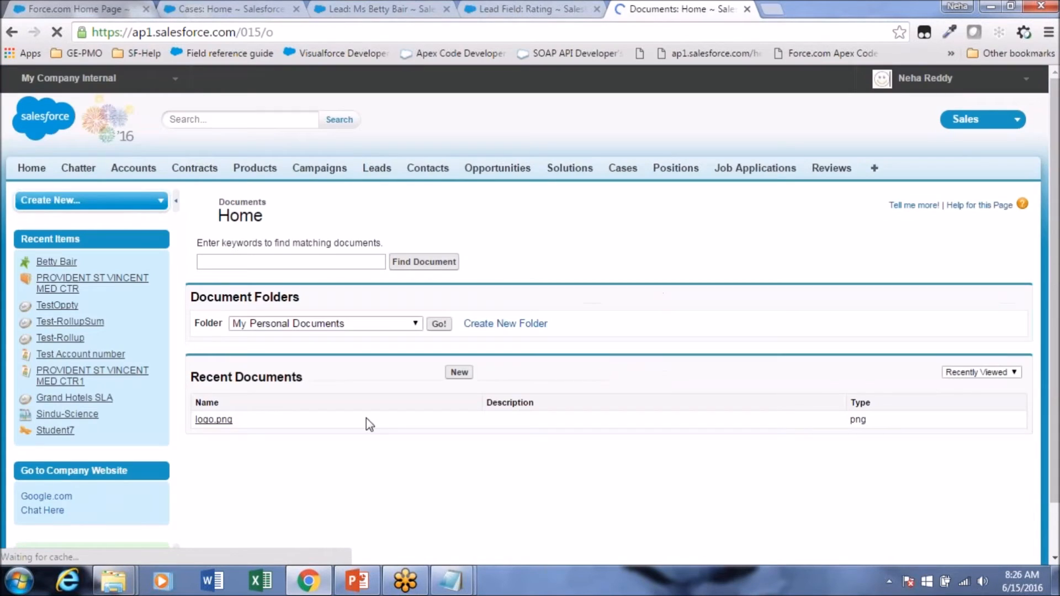
{"action": "left_click", "coordinate": [460, 375]}
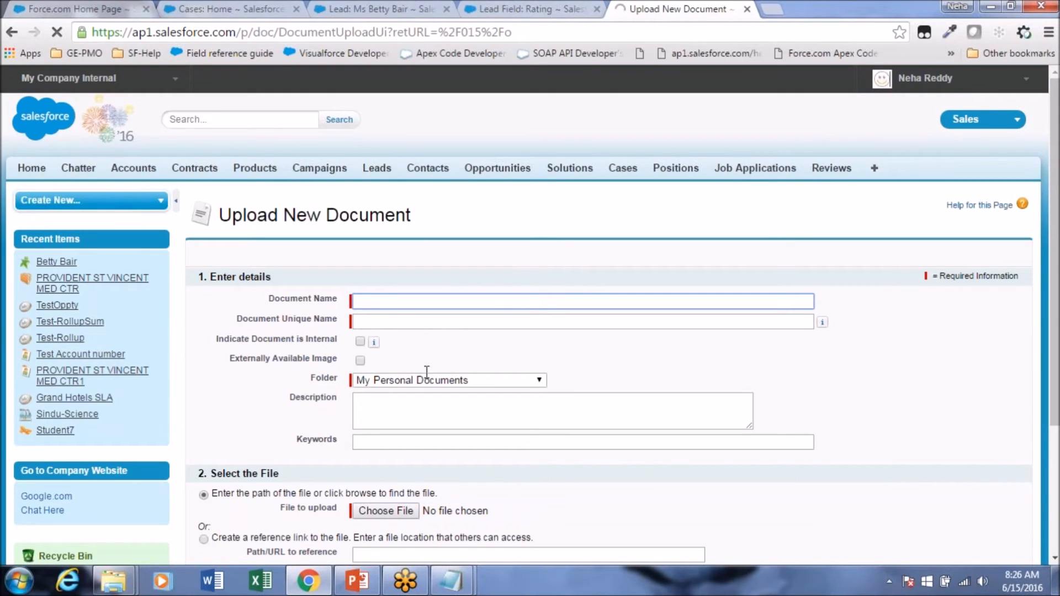
{"action": "left_click", "coordinate": [485, 381]}
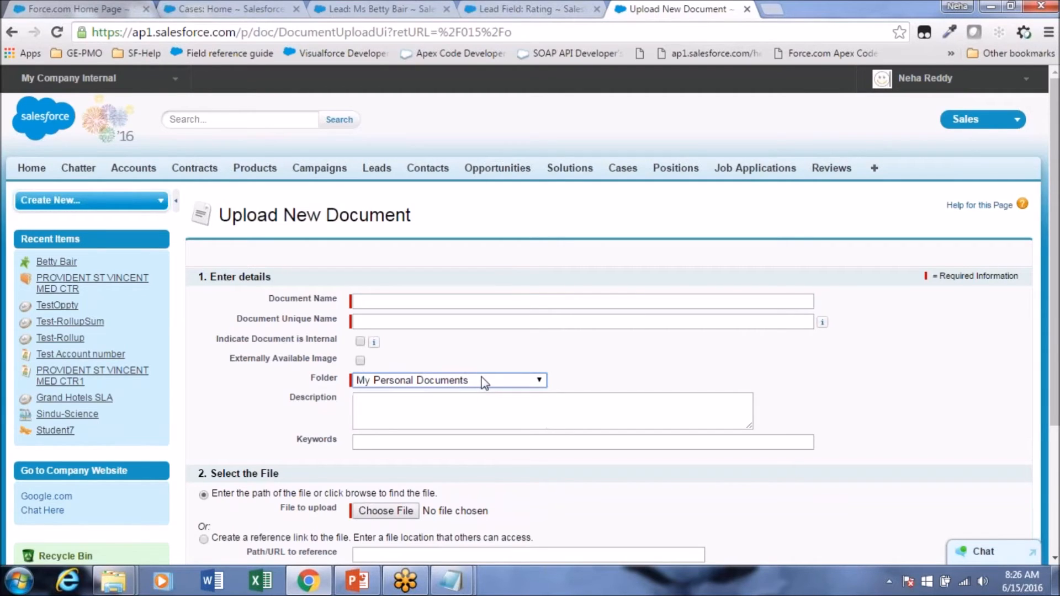
{"action": "left_click", "coordinate": [437, 386]}
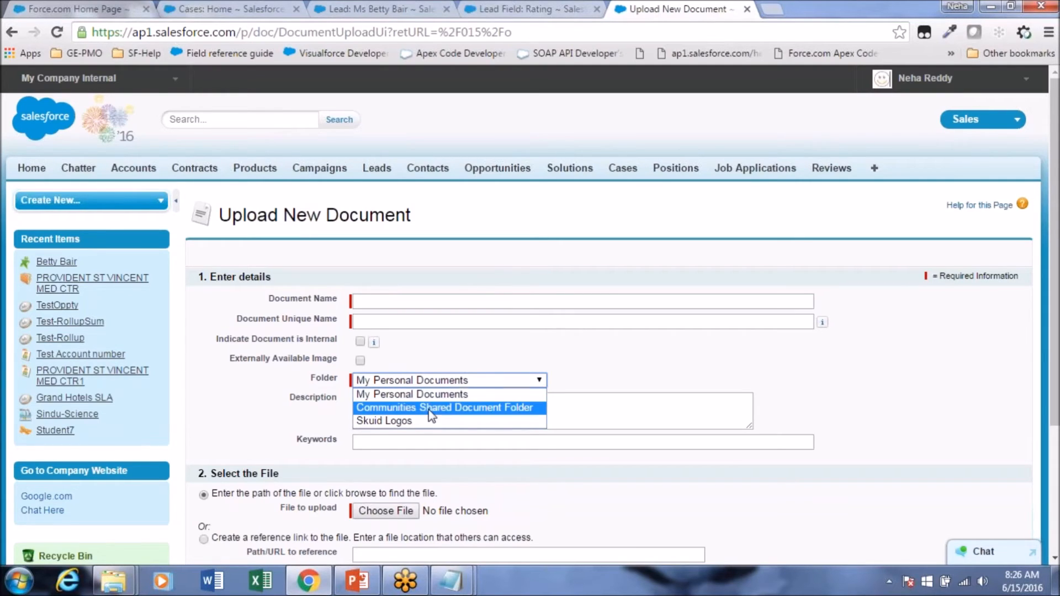
{"action": "left_click", "coordinate": [433, 363]}
Step: Name the new document VeryCold and mark it as an externally available image
{"action": "left_click", "coordinate": [399, 303]}
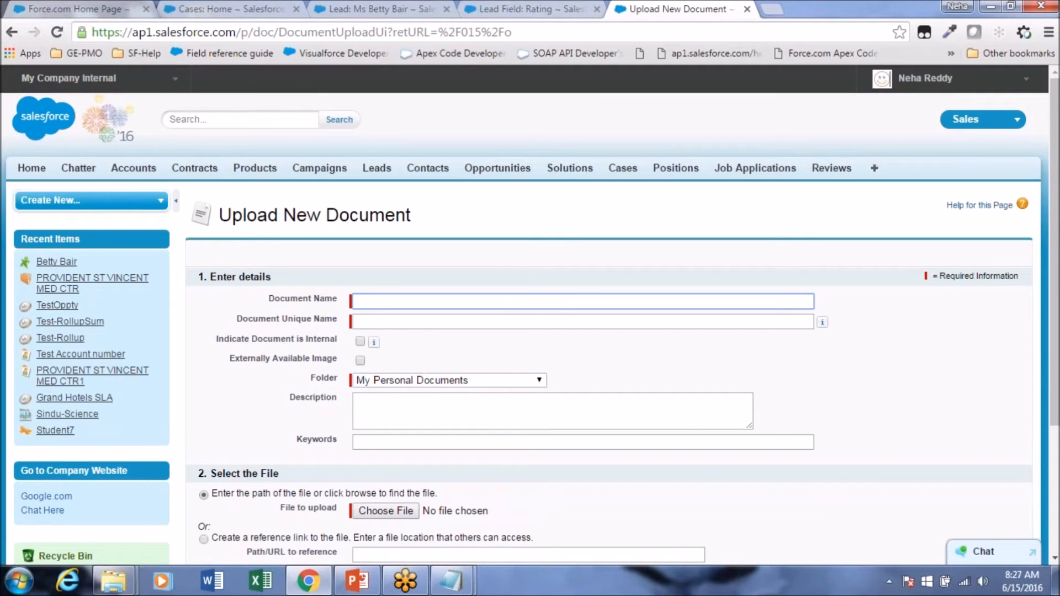
{"action": "type", "text": "VeryCold"}
{"action": "left_click", "coordinate": [360, 361]}
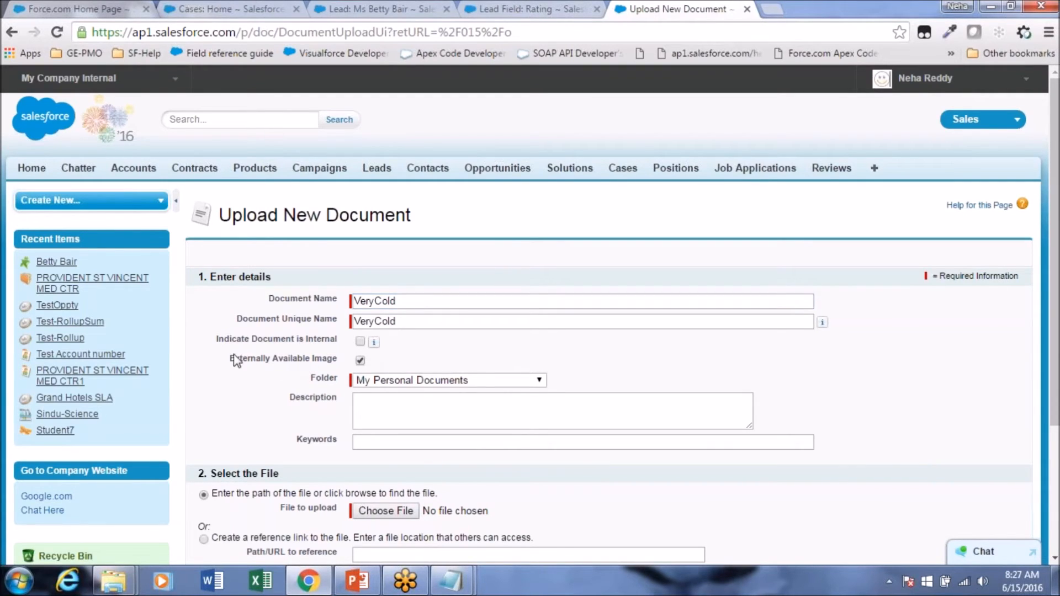
{"action": "left_click_drag", "start_coordinate": [230, 359], "coordinate": [247, 368]}
{"action": "left_click_drag", "start_coordinate": [283, 359], "coordinate": [337, 359]}
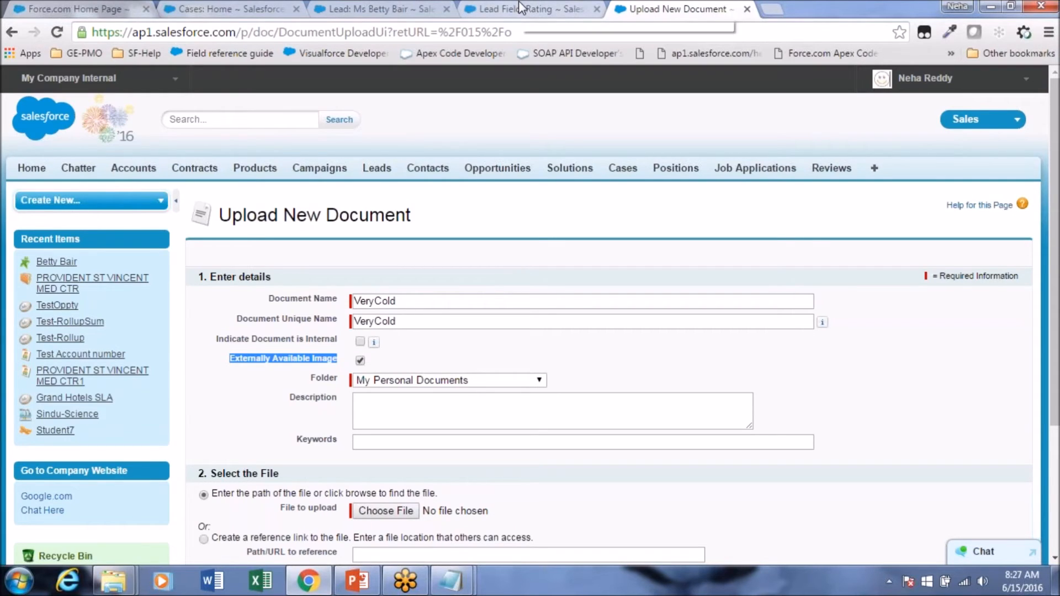
Step: Attach the Verycold image from the Images folder on the Desktop and save the document
{"action": "scroll", "coordinate": [307, 380], "scroll_direction": "down", "scroll_amount": 1}
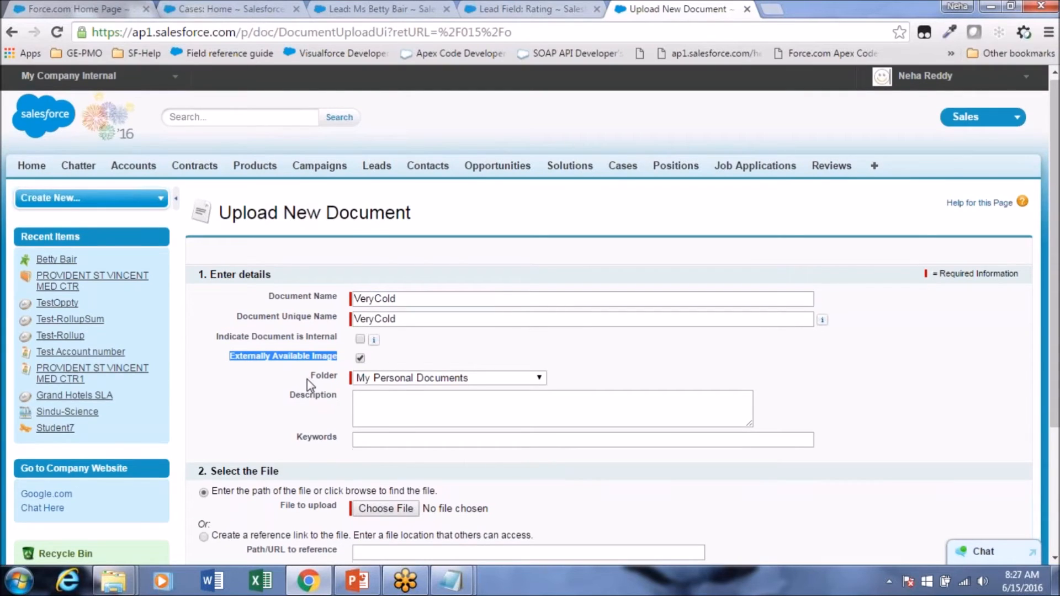
{"action": "scroll", "coordinate": [307, 379], "scroll_direction": "down", "scroll_amount": 1}
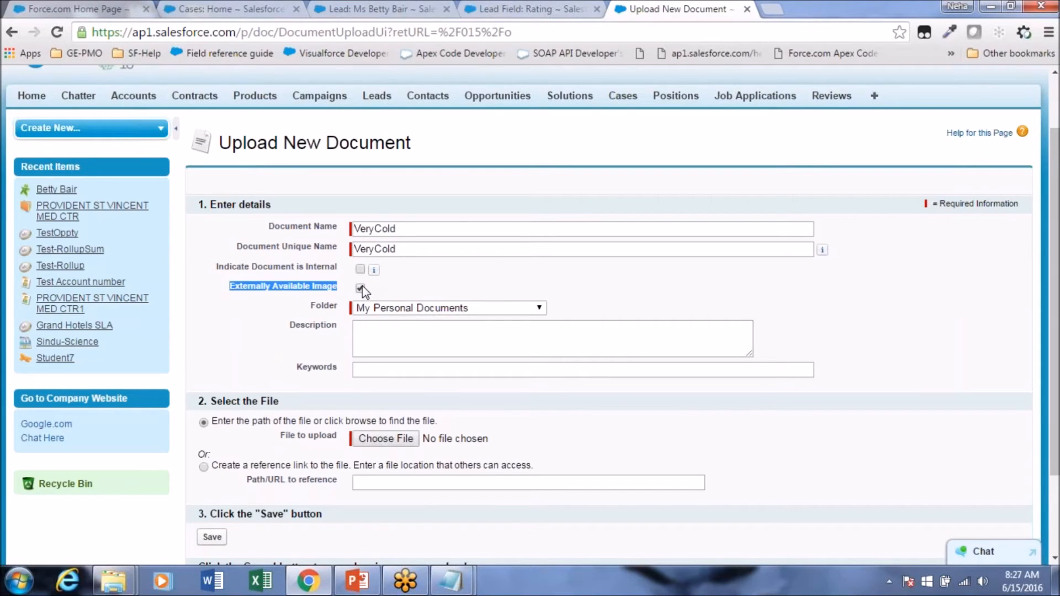
{"action": "left_click", "coordinate": [388, 439]}
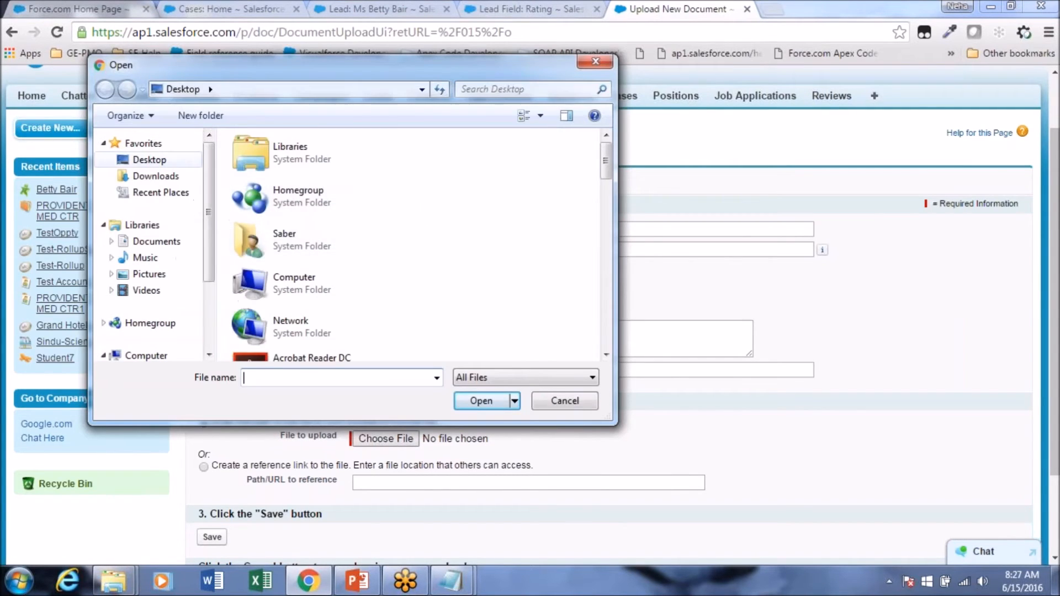
{"action": "left_click", "coordinate": [147, 161]}
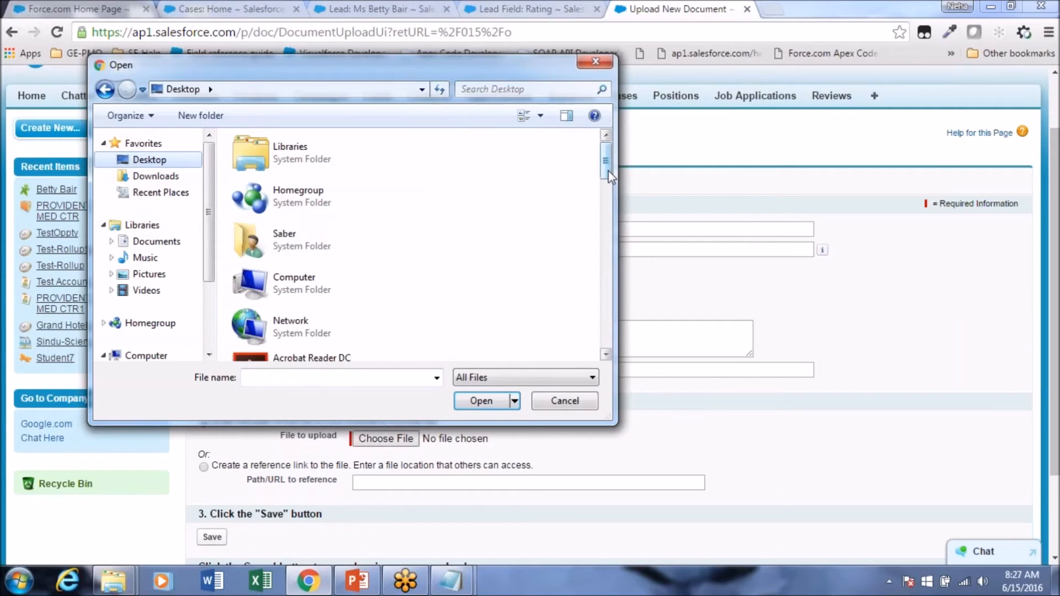
{"action": "scroll", "coordinate": [437, 163], "scroll_direction": "down", "scroll_amount": 6}
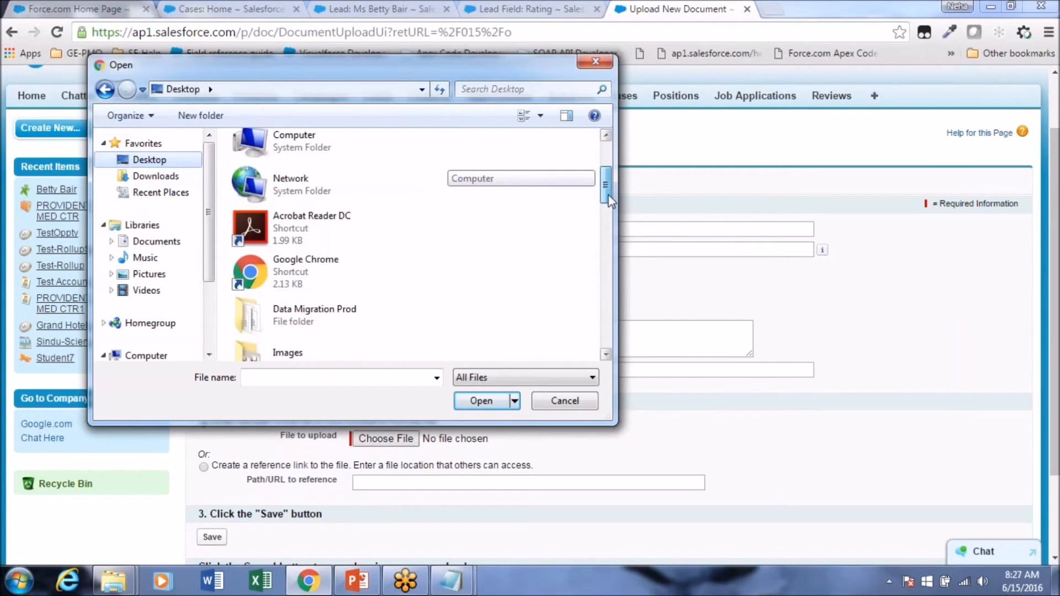
{"action": "double_click", "coordinate": [289, 213]}
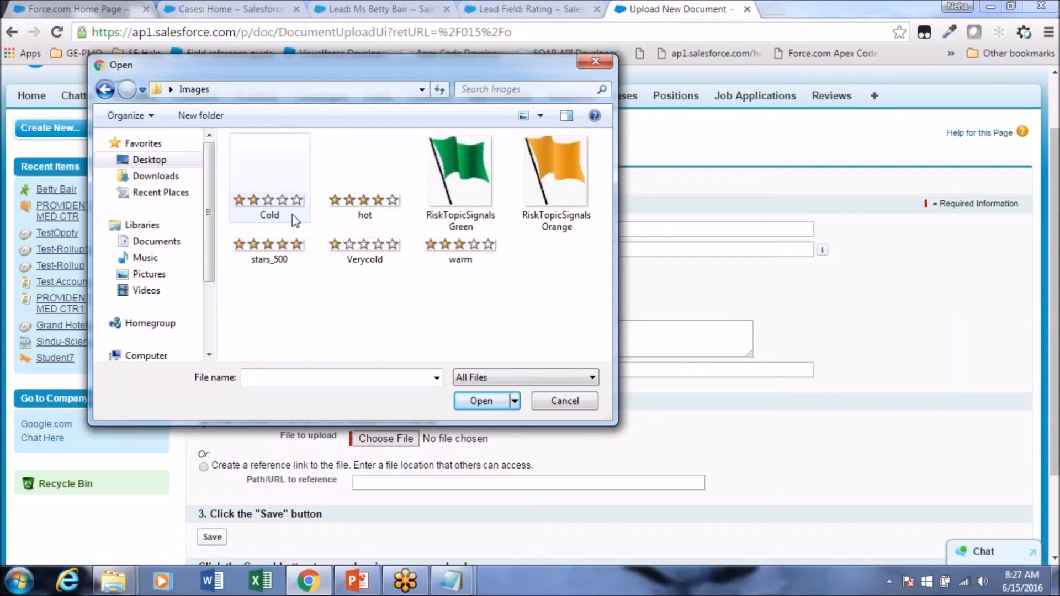
{"action": "left_click", "coordinate": [351, 250]}
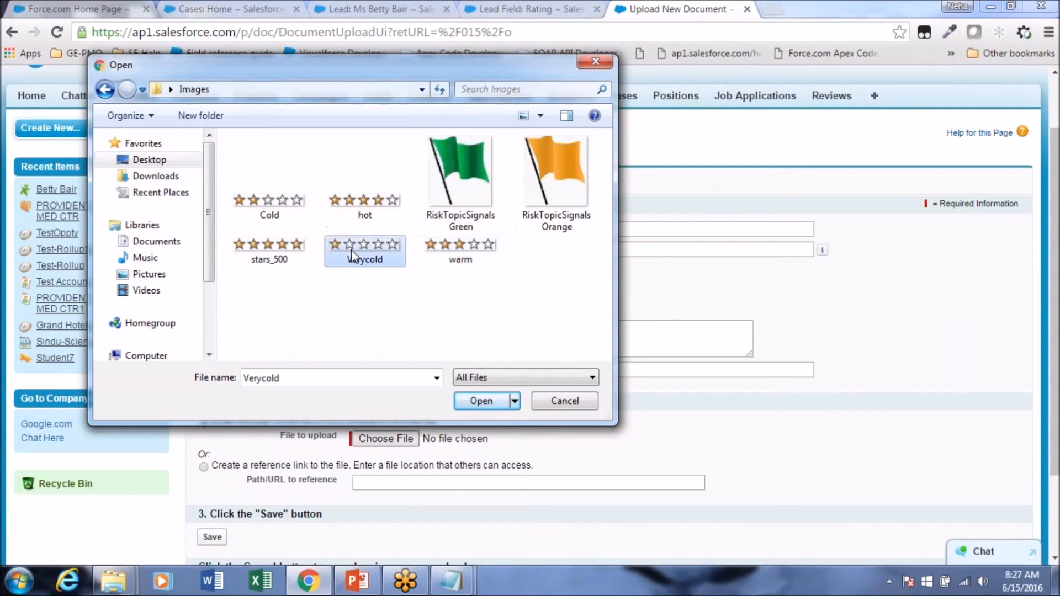
{"action": "left_click", "coordinate": [484, 400]}
{"action": "scroll", "coordinate": [269, 493], "scroll_direction": "down", "scroll_amount": 1}
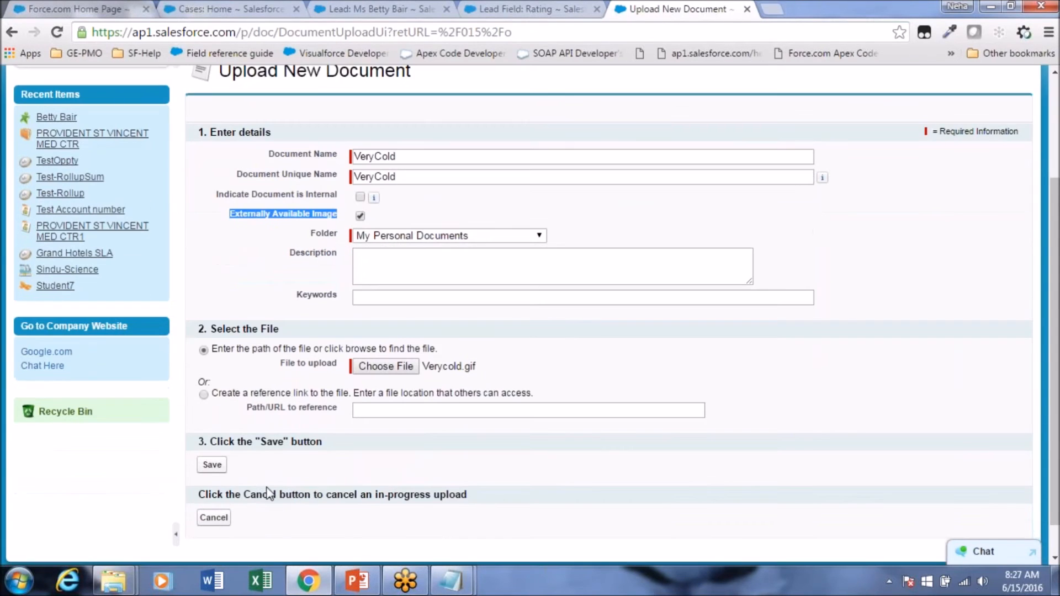
{"action": "scroll", "coordinate": [227, 465], "scroll_direction": "down", "scroll_amount": 1}
{"action": "left_click", "coordinate": [212, 427]}
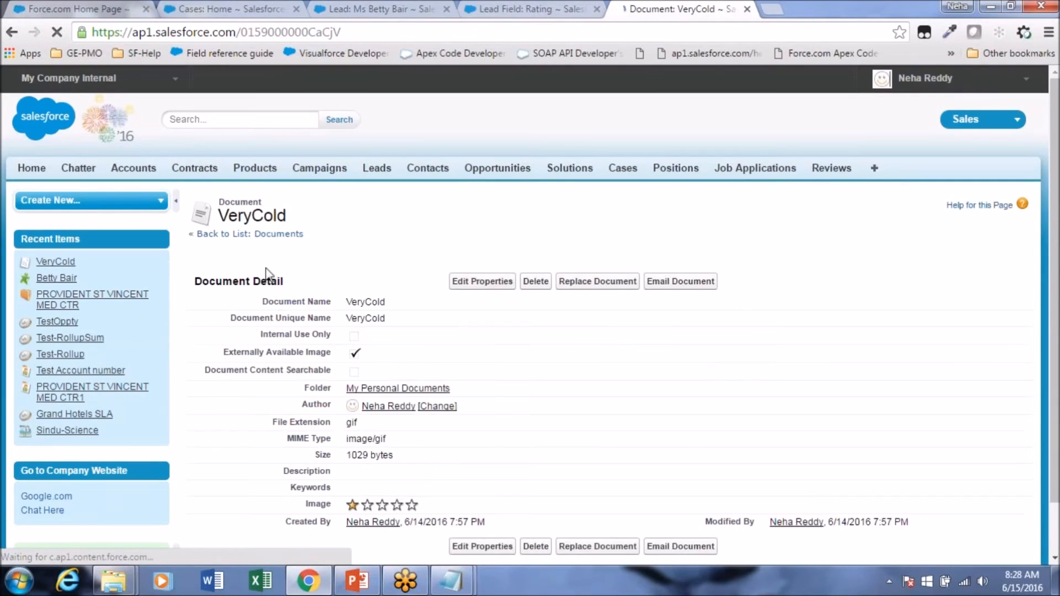
Step: Open the VeryCold document's star image in a new browser tab and switch to it
{"action": "scroll", "coordinate": [530, 292], "scroll_direction": "down", "scroll_amount": 1}
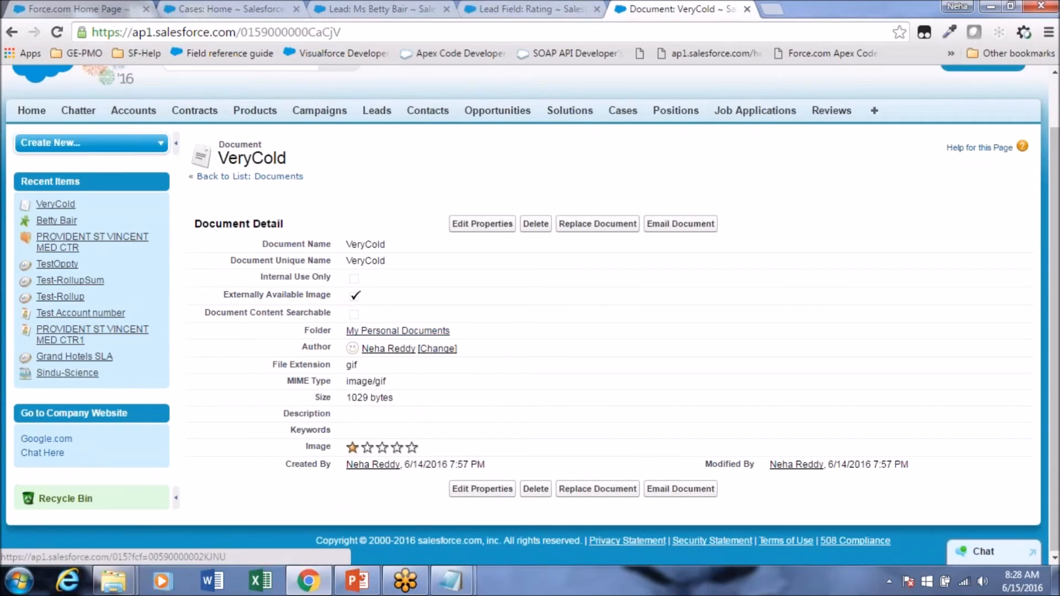
{"action": "right_click", "coordinate": [386, 447]}
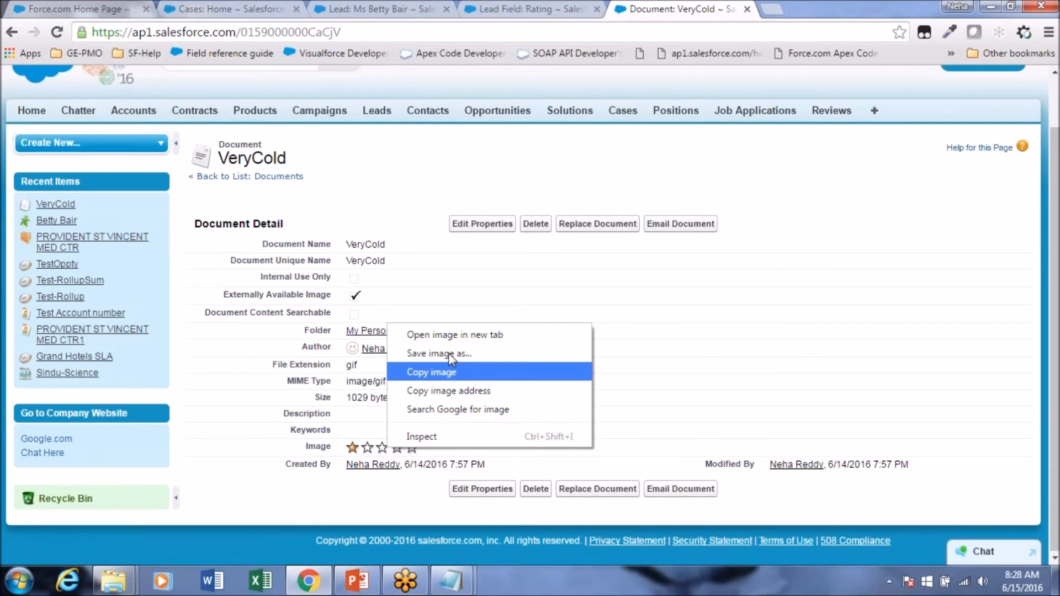
{"action": "left_click", "coordinate": [455, 338]}
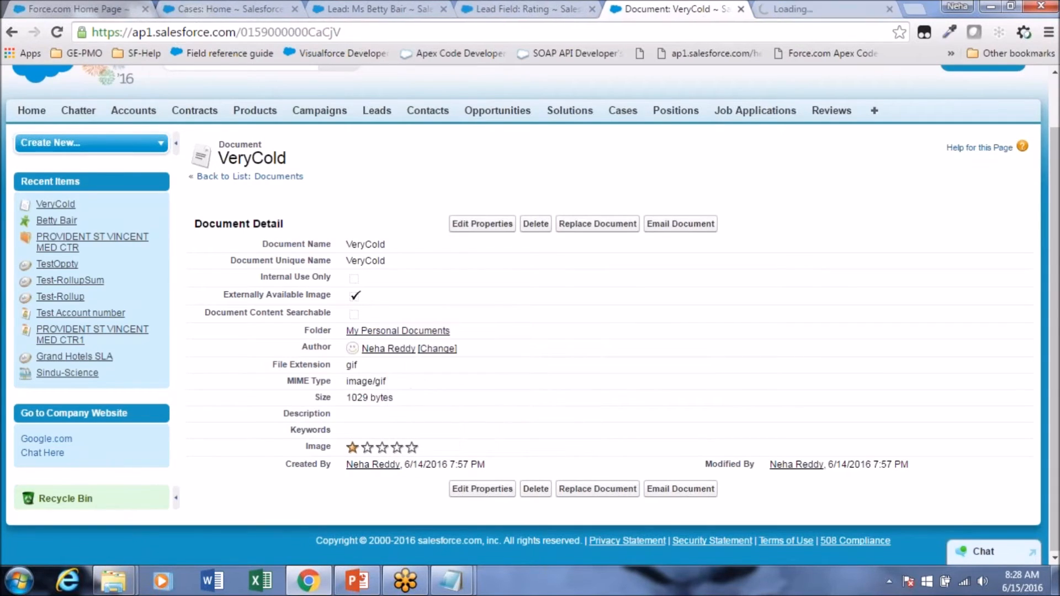
{"action": "left_click", "coordinate": [853, 9]}
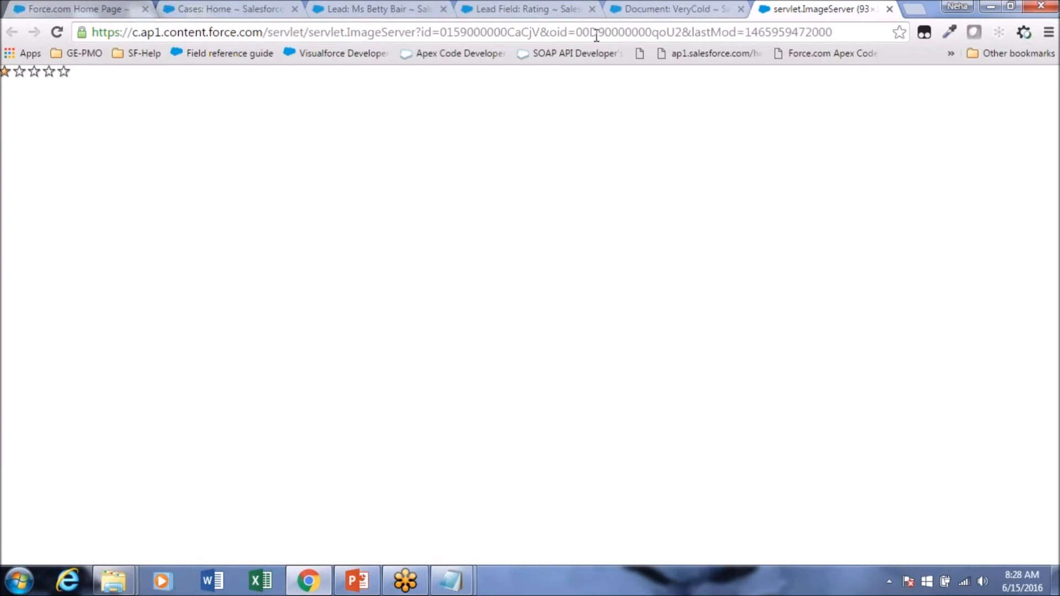
Step: Return to the Lead Rating field, review its picklist values and go back to the Lead fields list
{"action": "left_click", "coordinate": [511, 14]}
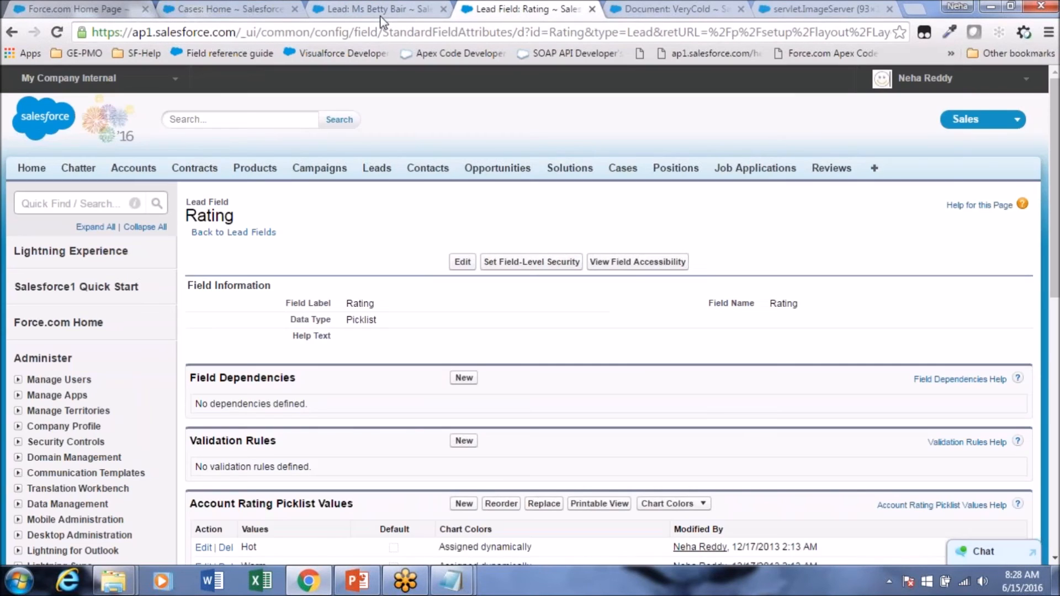
{"action": "scroll", "coordinate": [270, 306], "scroll_direction": "down", "scroll_amount": 3}
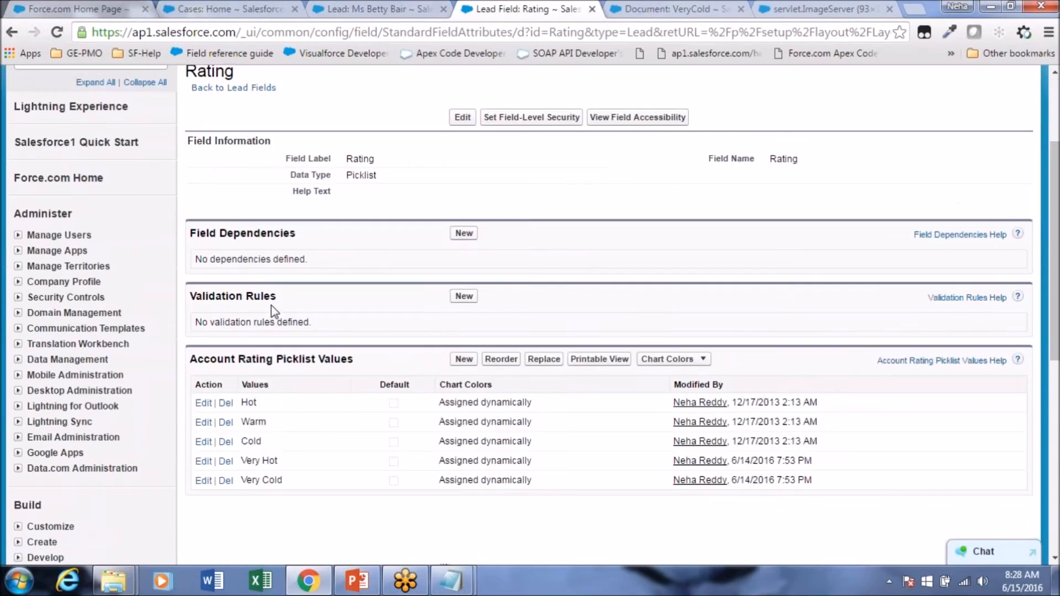
{"action": "scroll", "coordinate": [271, 306], "scroll_direction": "down", "scroll_amount": 5}
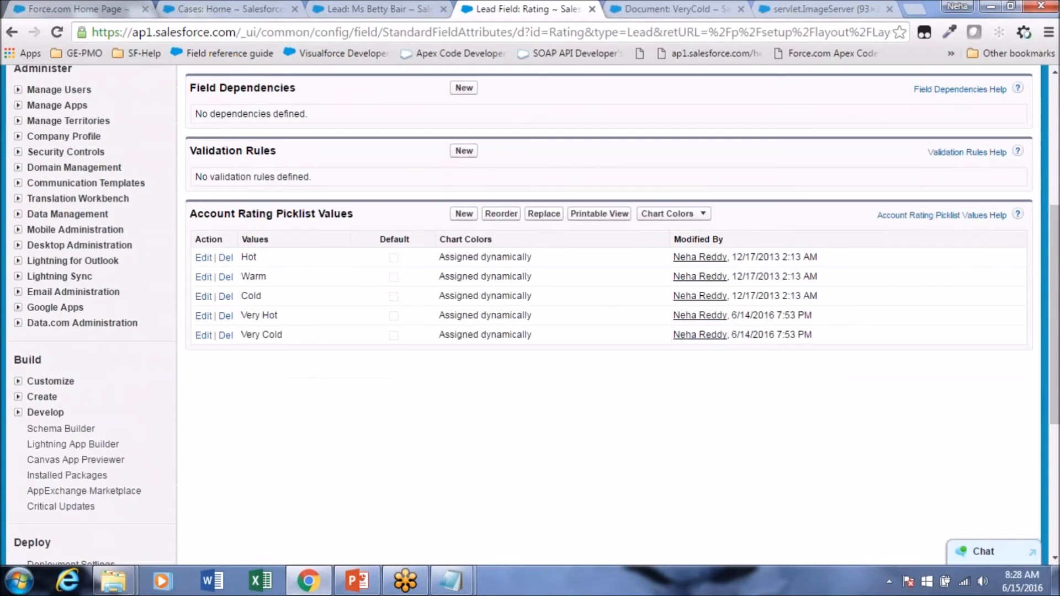
{"action": "scroll", "coordinate": [277, 386], "scroll_direction": "up", "scroll_amount": 4}
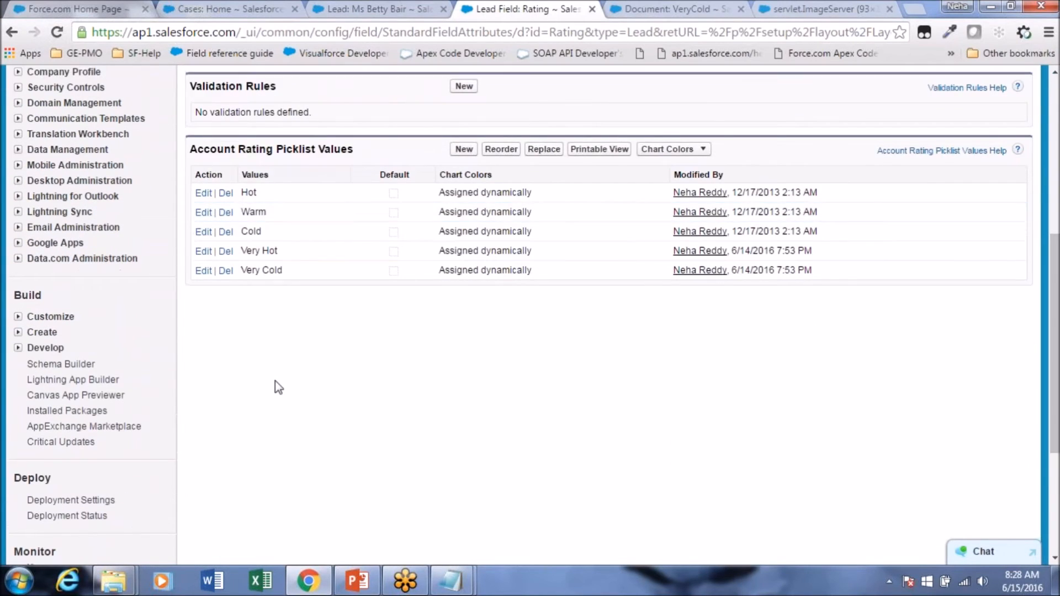
{"action": "scroll", "coordinate": [237, 170], "scroll_direction": "up", "scroll_amount": 3}
{"action": "left_click", "coordinate": [243, 231]}
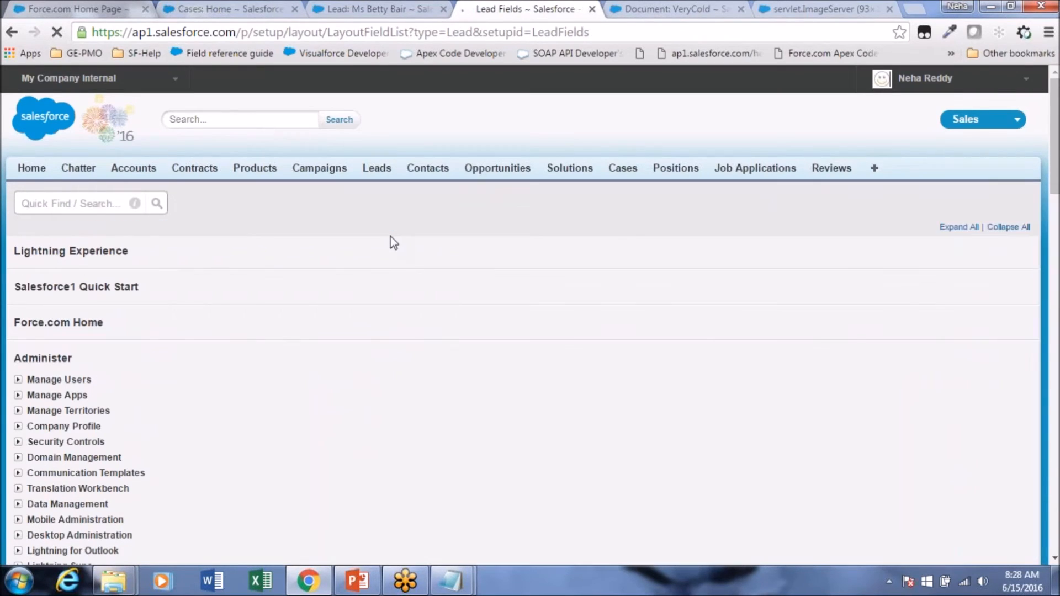
Step: Start a new Lead custom field and choose Formula as its data type
{"action": "scroll", "coordinate": [530, 315], "scroll_direction": "down", "scroll_amount": 5}
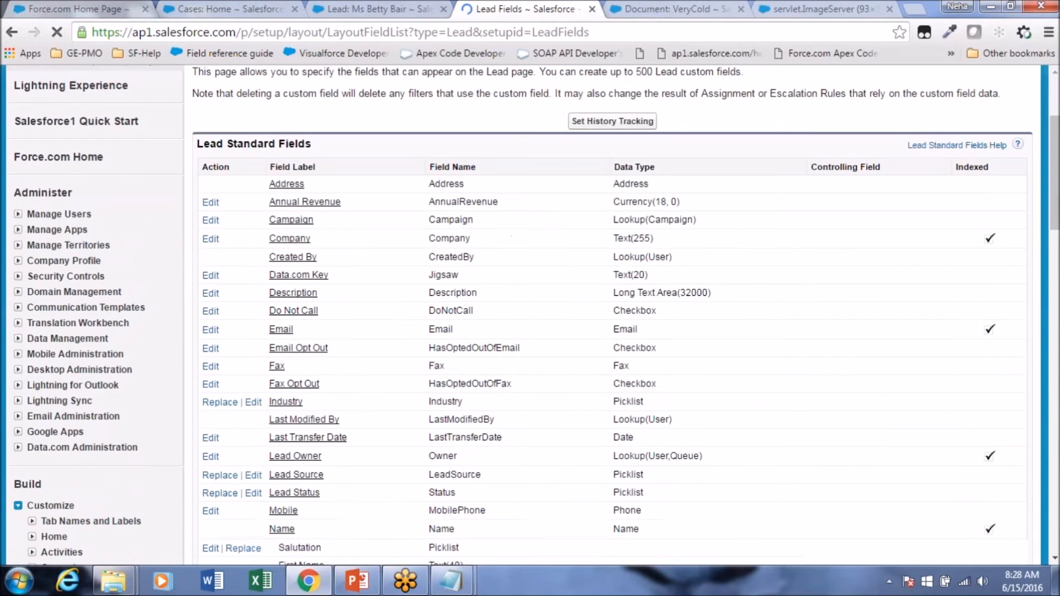
{"action": "scroll", "coordinate": [472, 176], "scroll_direction": "down", "scroll_amount": 4}
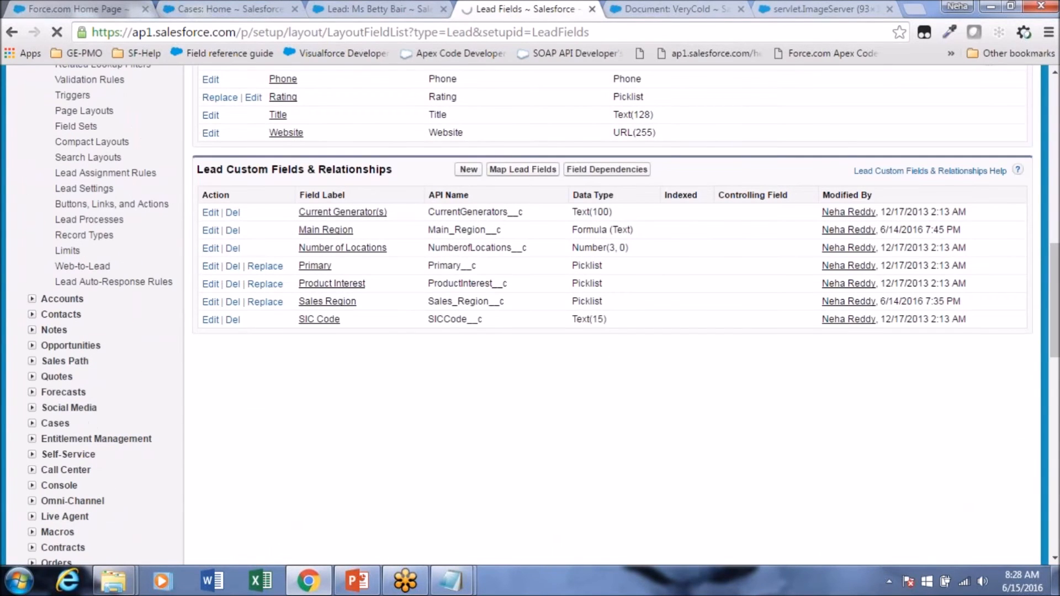
{"action": "left_click", "coordinate": [469, 169]}
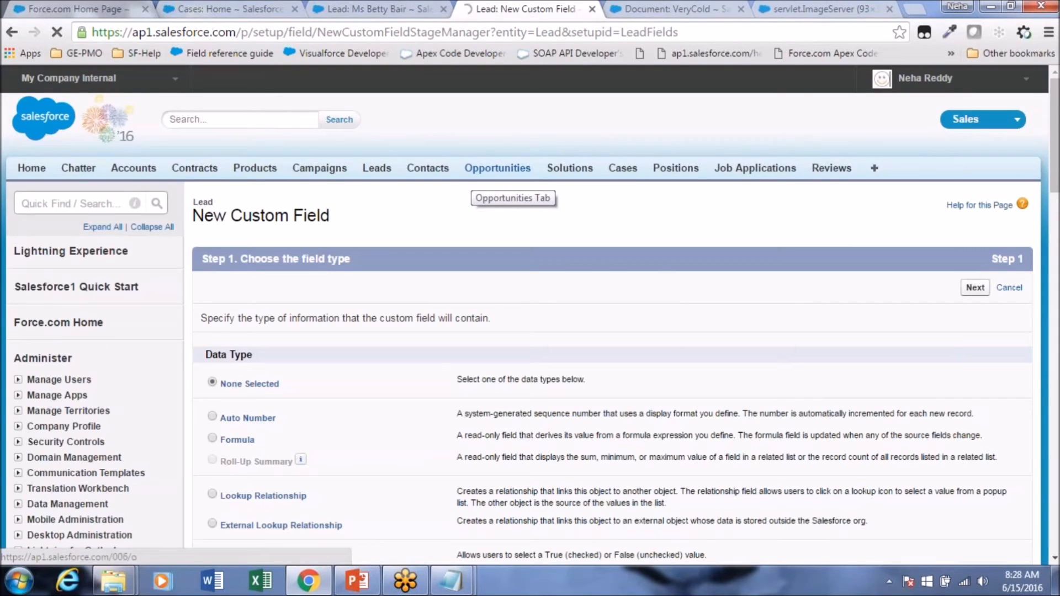
{"action": "left_click", "coordinate": [213, 438]}
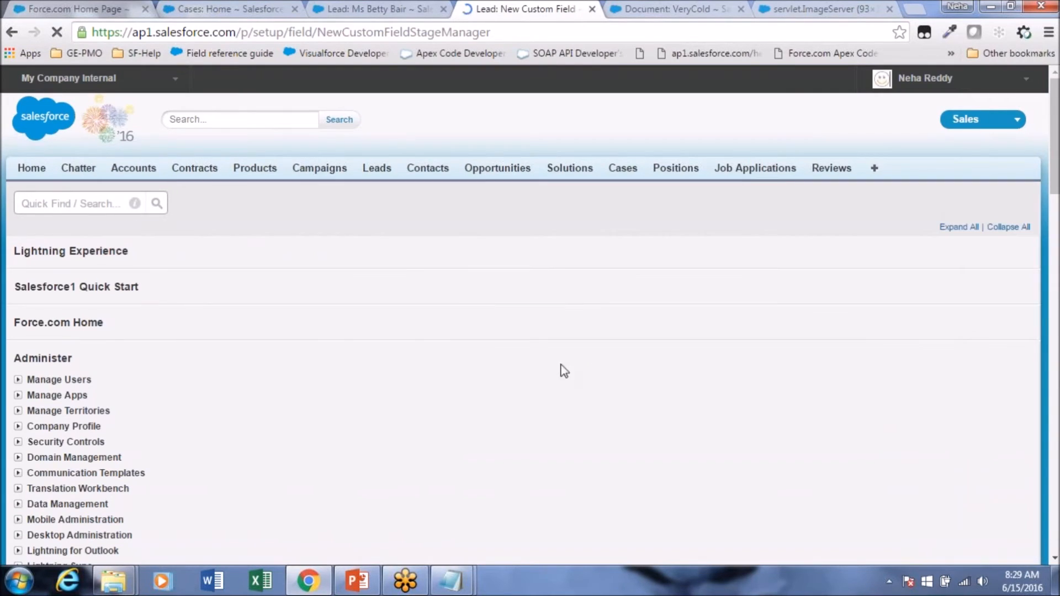
Step: Label the formula field Star Rating with field name Star_Rating, set its return type to Text and continue to the formula entry
{"action": "scroll", "coordinate": [401, 396], "scroll_direction": "down", "scroll_amount": 1}
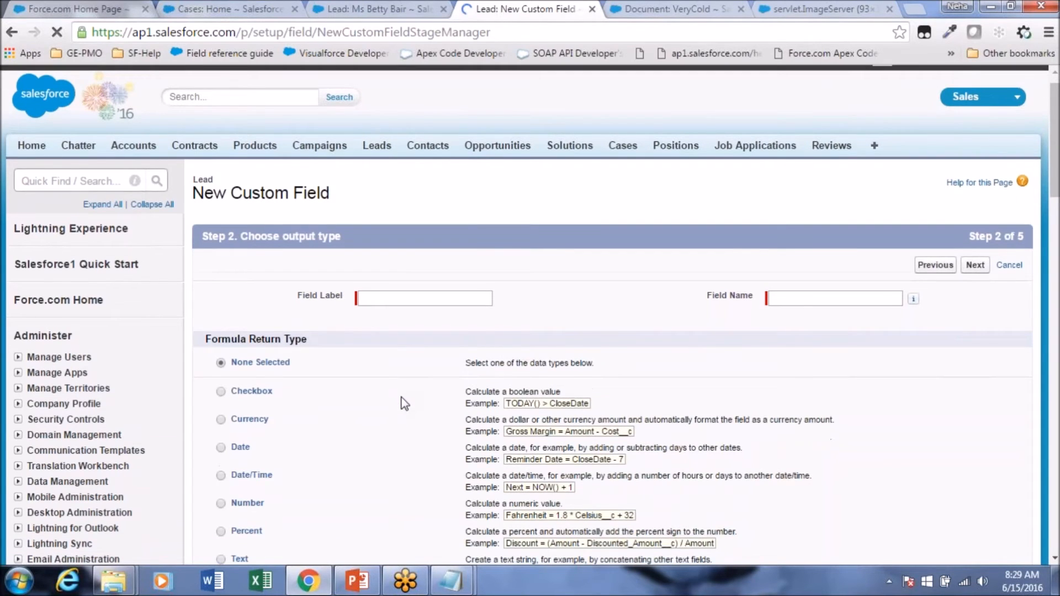
{"action": "scroll", "coordinate": [342, 399], "scroll_direction": "down", "scroll_amount": 2}
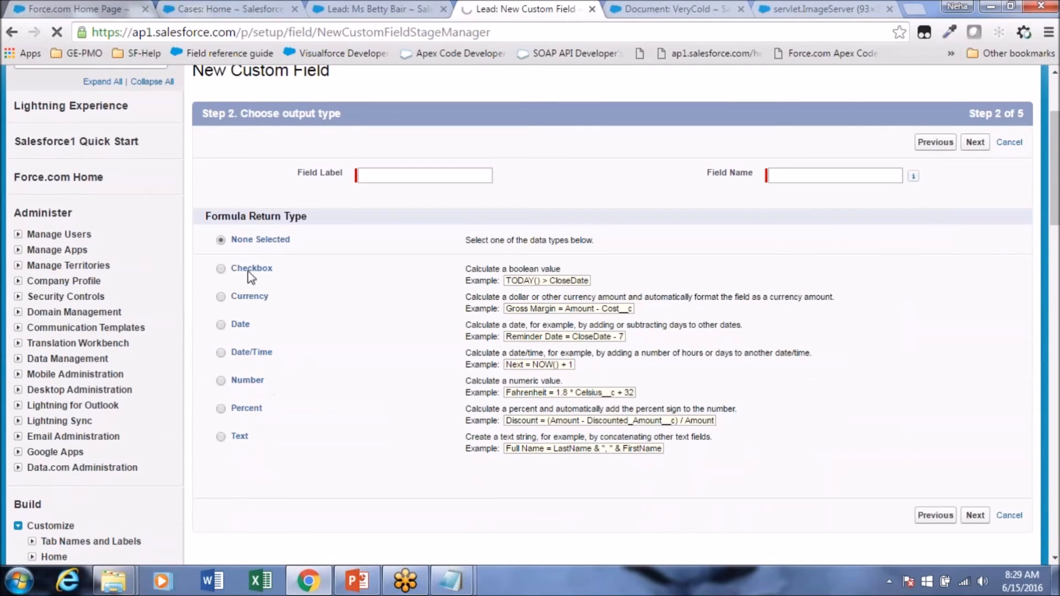
{"action": "left_click", "coordinate": [386, 177]}
{"action": "type", "text": "S"}
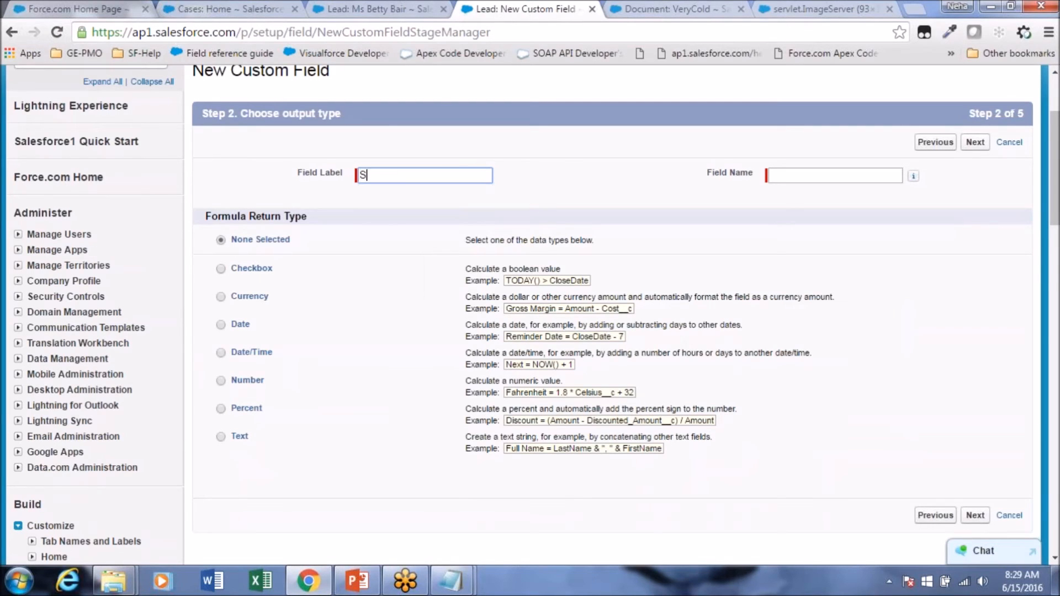
{"action": "type", "text": "tar Rating"}
{"action": "key", "text": "Tab"}
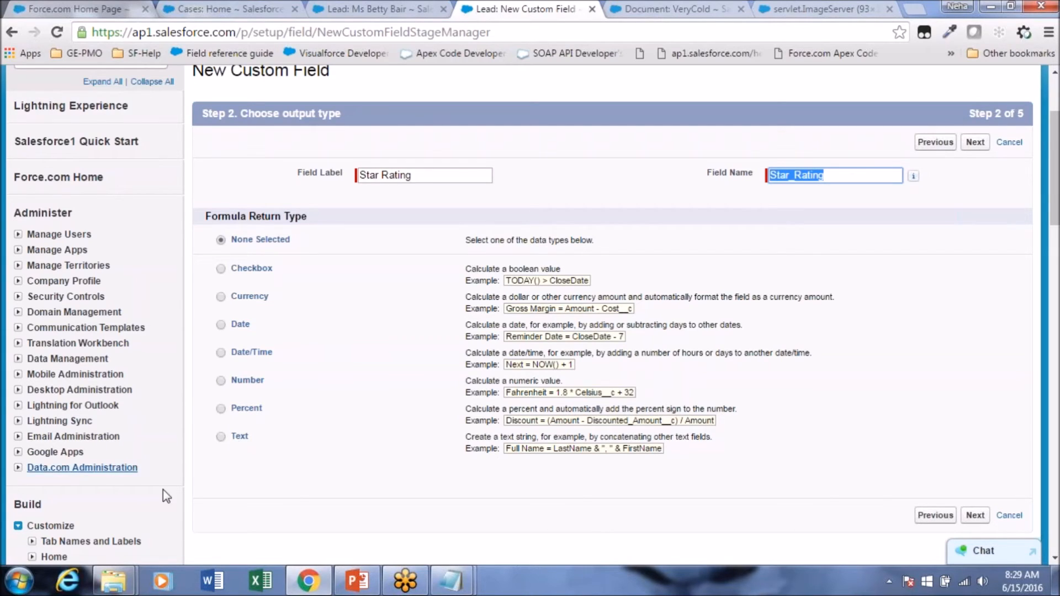
{"action": "left_click", "coordinate": [221, 437]}
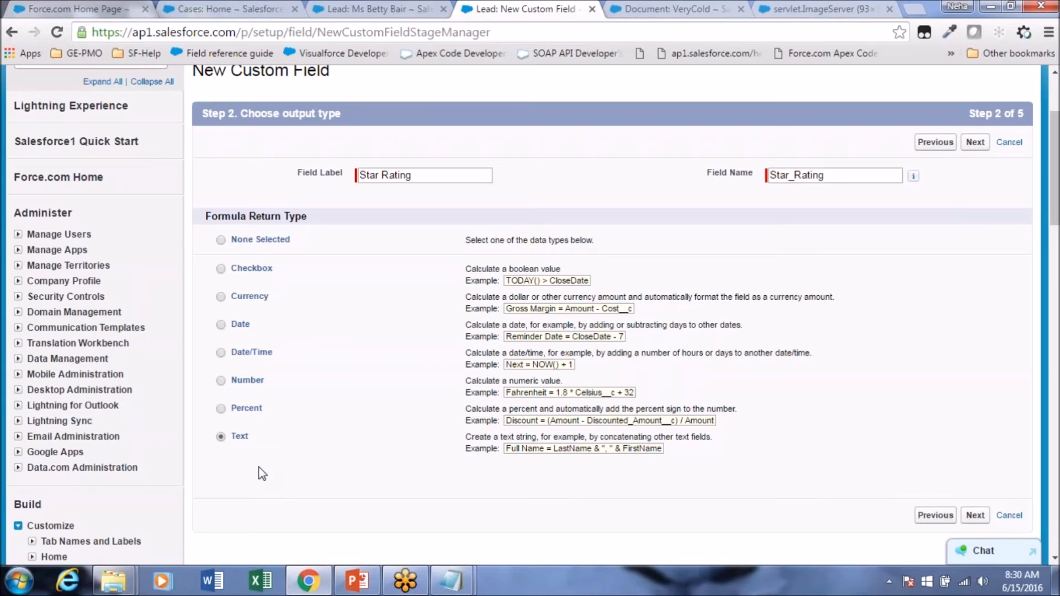
{"action": "left_click", "coordinate": [975, 516]}
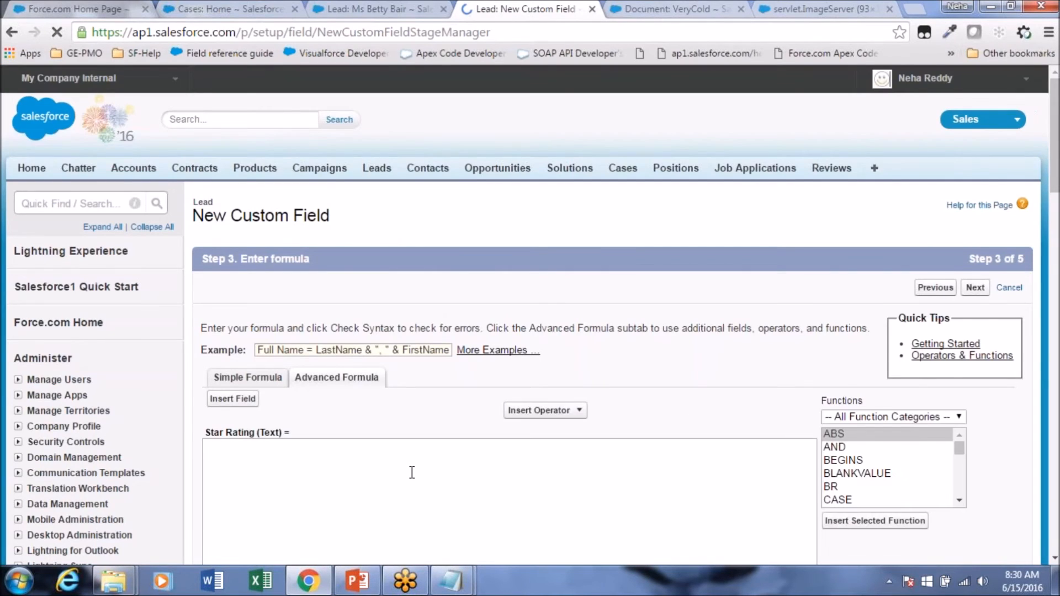
Step: Review the nested IF template in the untitled Notepad notes
{"action": "scroll", "coordinate": [412, 472], "scroll_direction": "down", "scroll_amount": 1}
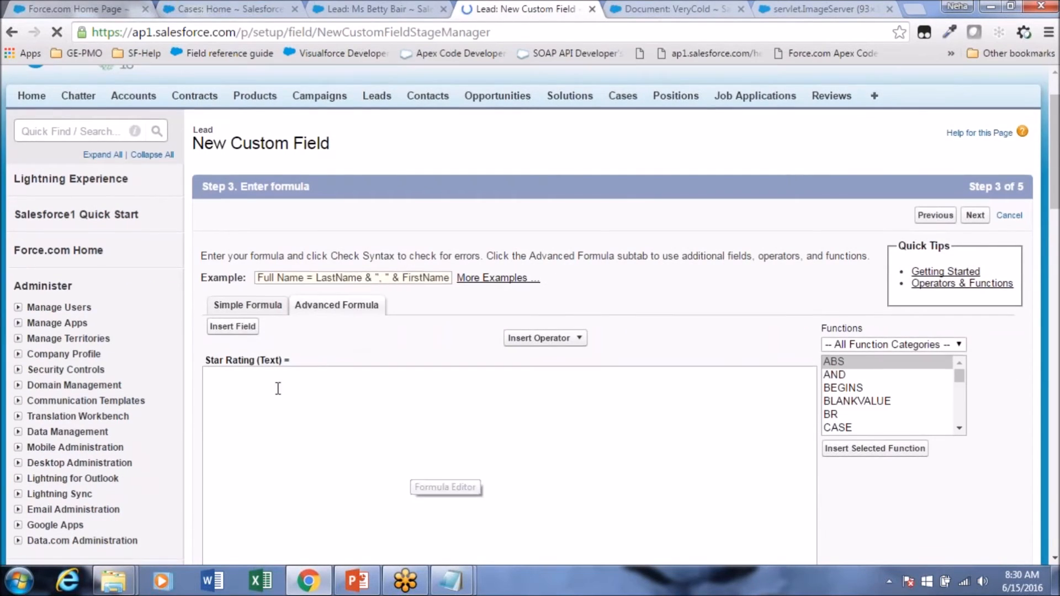
{"action": "mouse_move", "coordinate": [451, 580]}
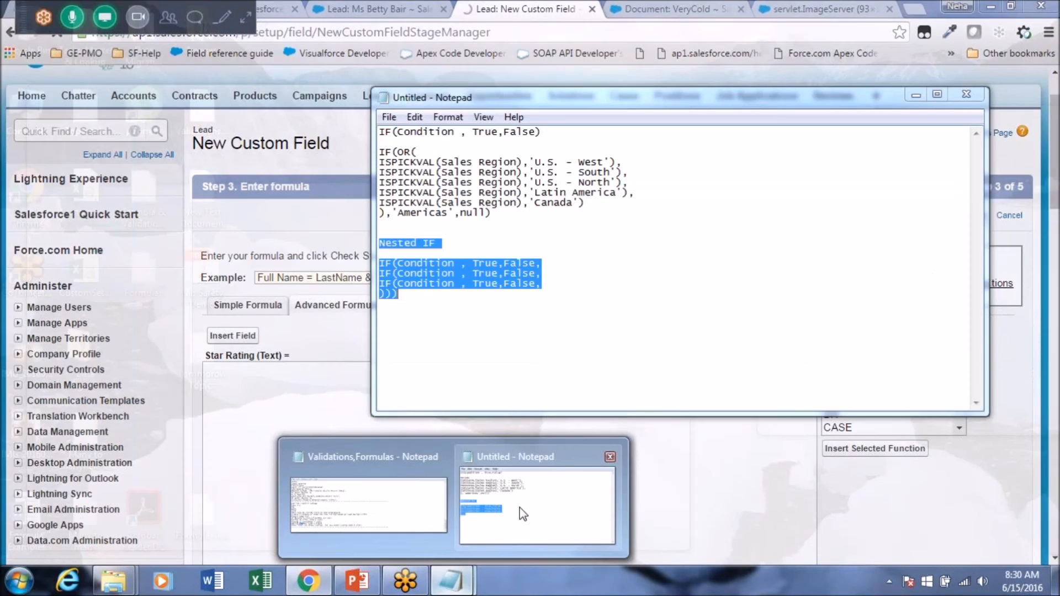
{"action": "left_click", "coordinate": [519, 508]}
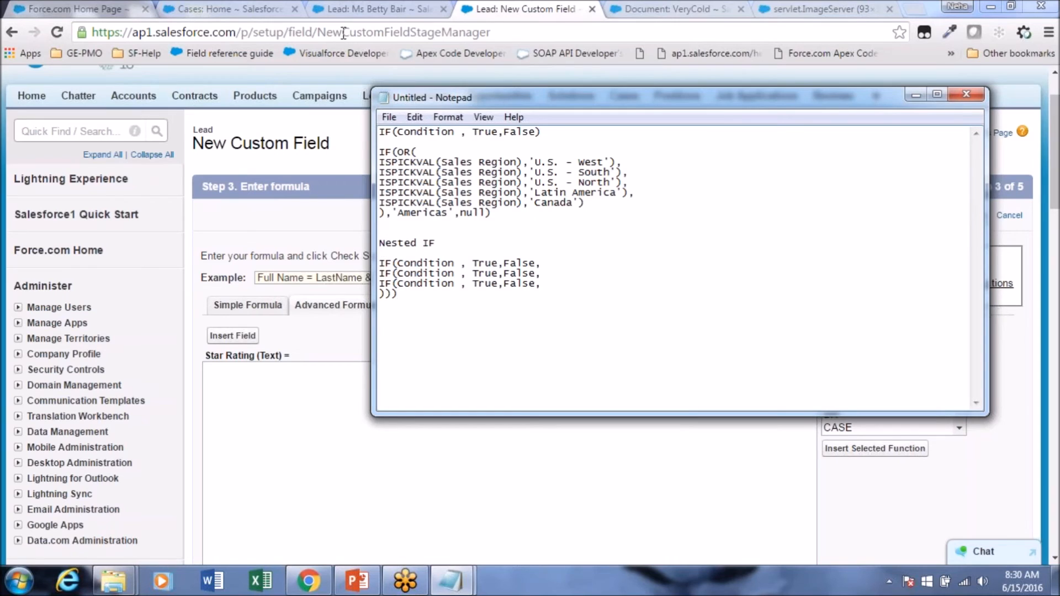
Step: Search the open lead record for "rating" and check the values offered by its Rating picklist
{"action": "left_click", "coordinate": [348, 12]}
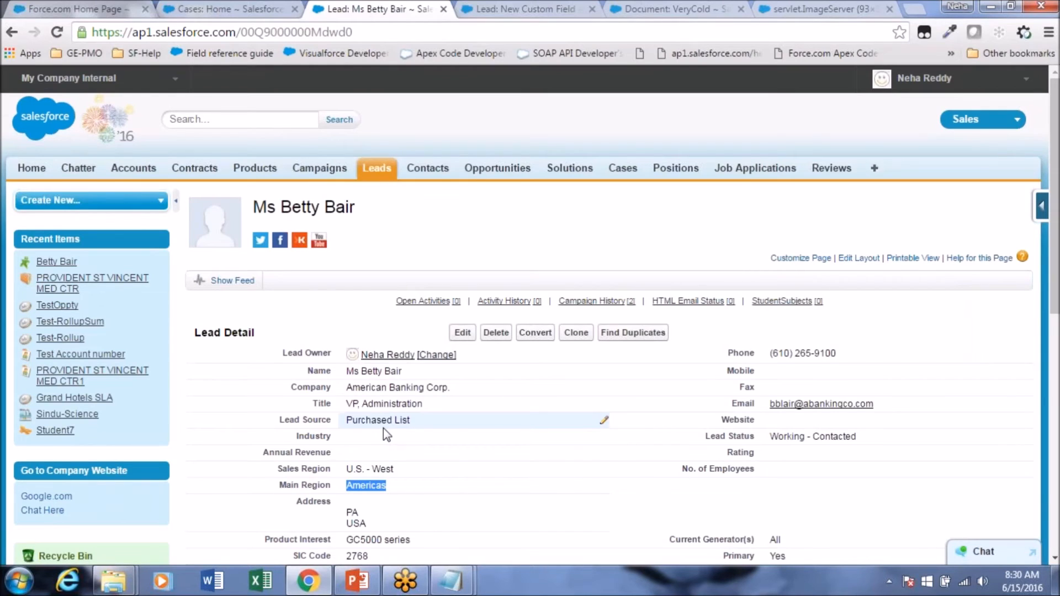
{"action": "scroll", "coordinate": [383, 429], "scroll_direction": "down", "scroll_amount": 2}
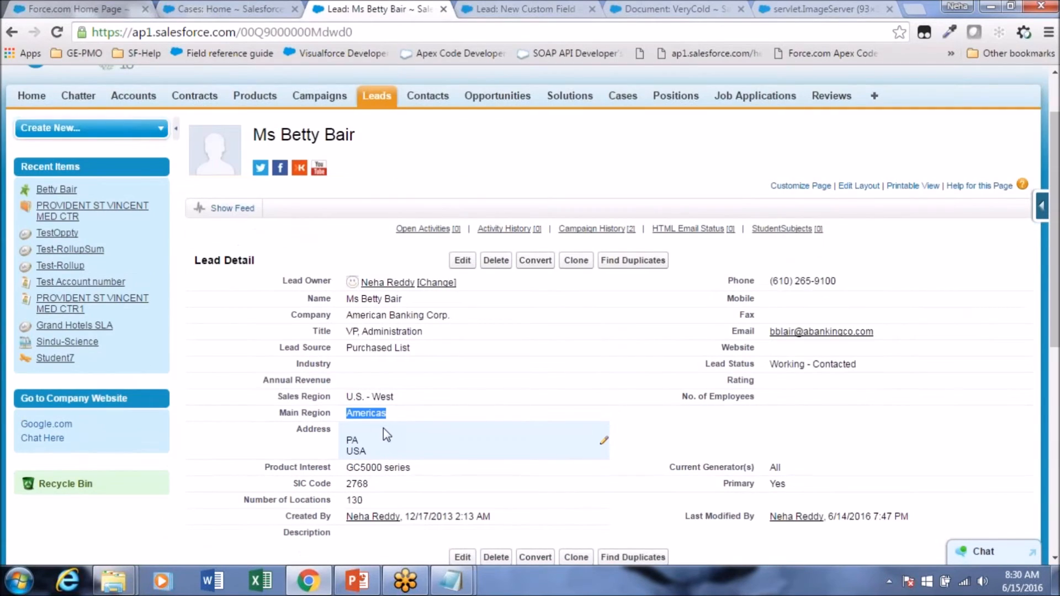
{"action": "key", "text": "ctrl+f"}
{"action": "type", "text": "ra"}
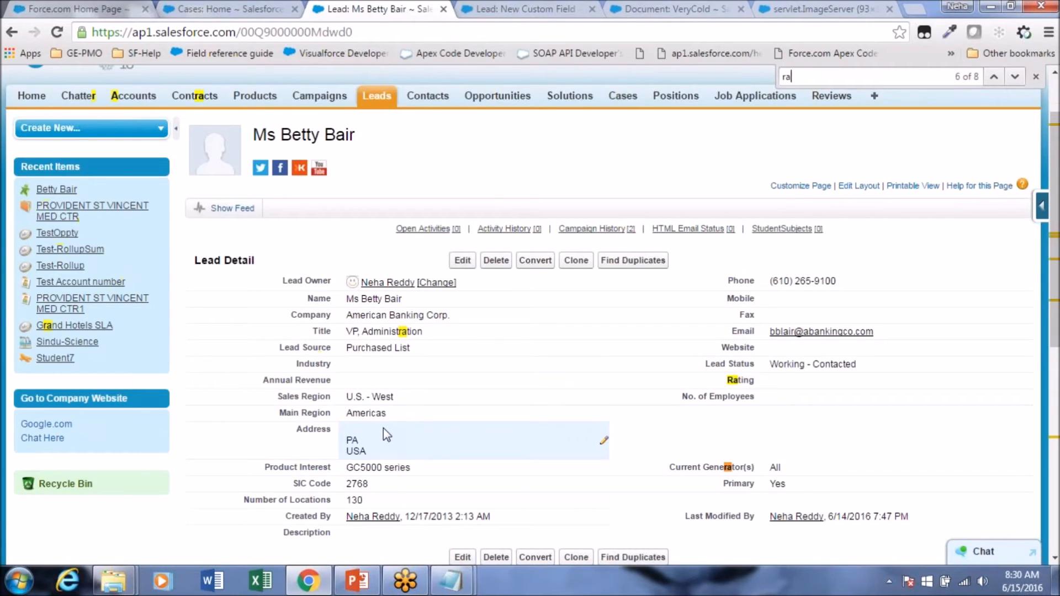
{"action": "type", "text": "ting"}
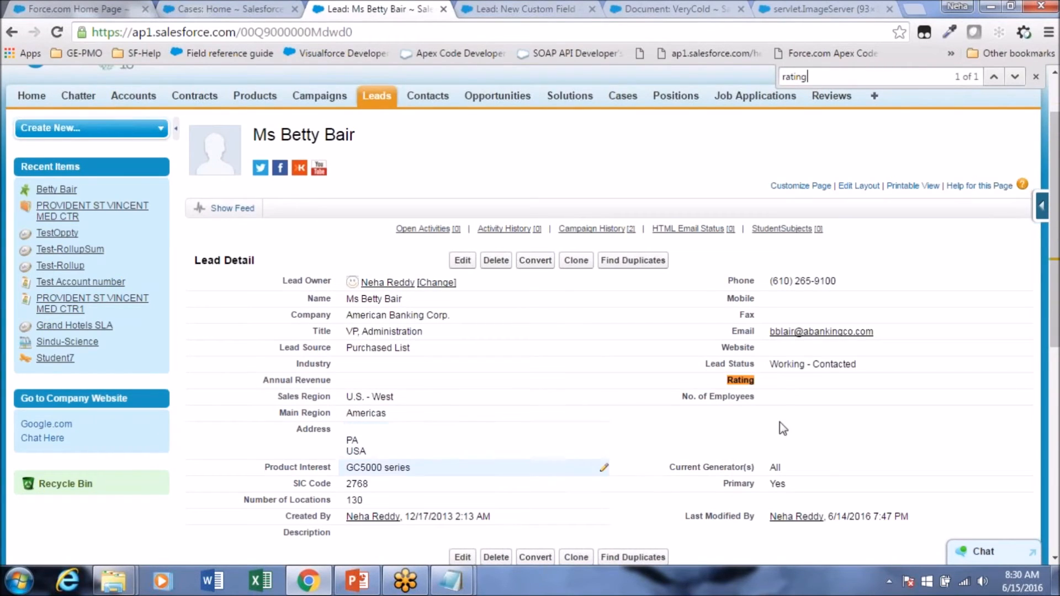
{"action": "double_click", "coordinate": [797, 387]}
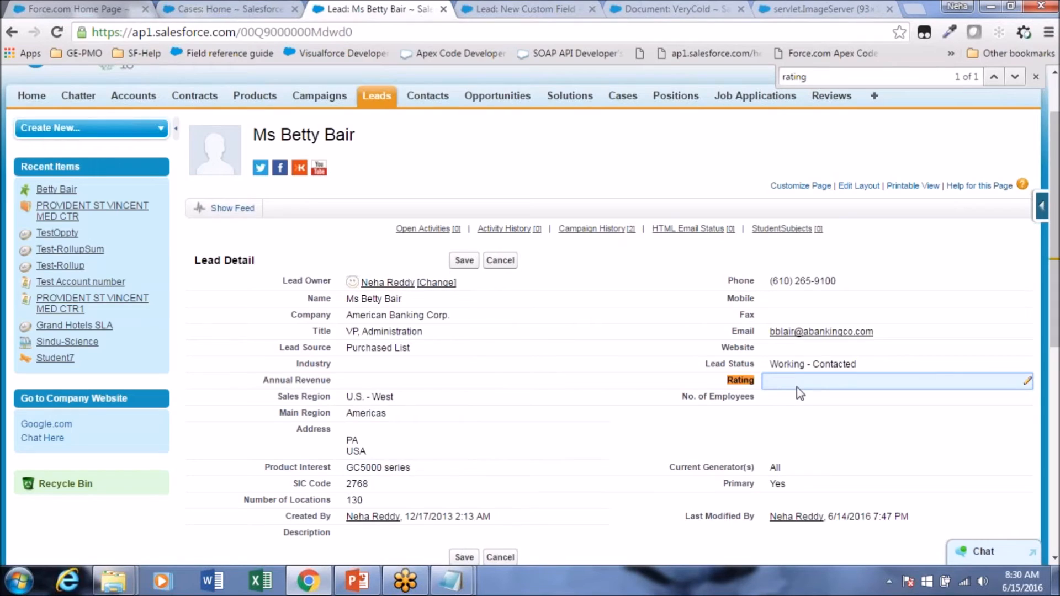
{"action": "left_click", "coordinate": [797, 382]}
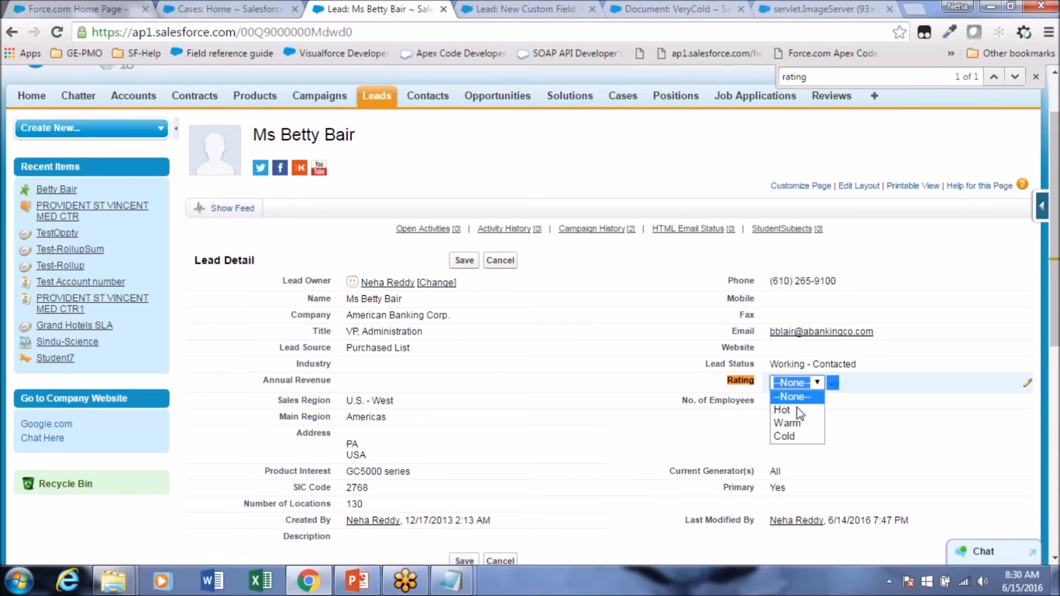
Step: Reload the lead record to refresh its Rating values, and examine the star image in the VeryCold document
{"action": "left_click", "coordinate": [144, 3]}
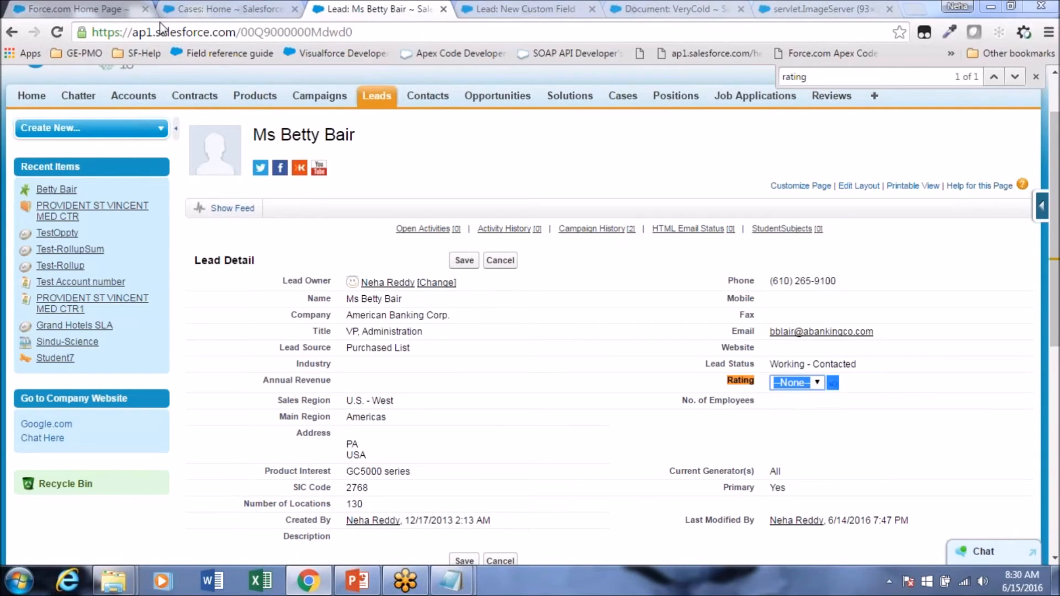
{"action": "left_click", "coordinate": [57, 33]}
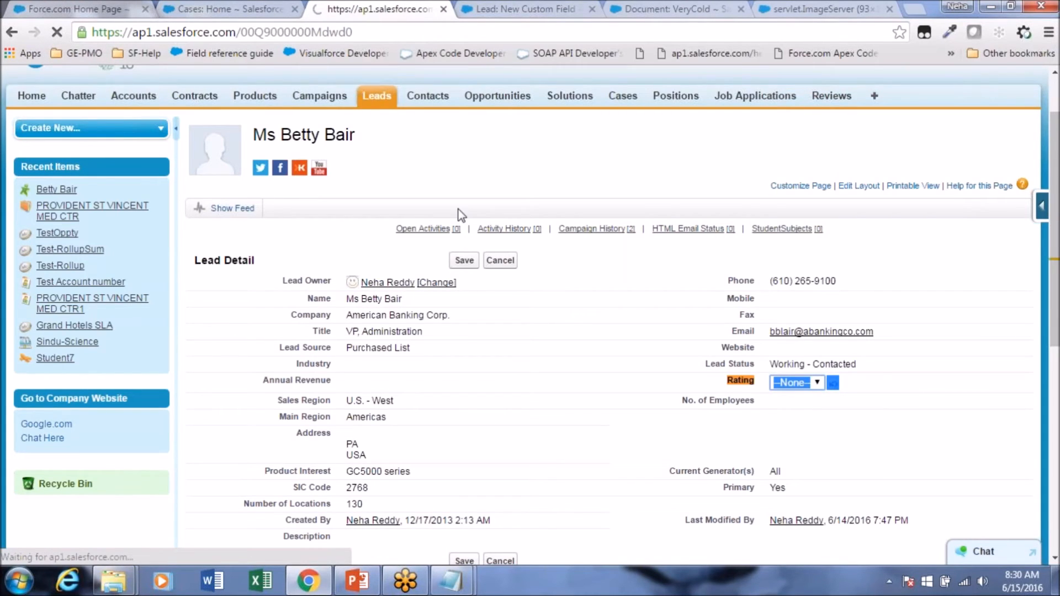
{"action": "left_click", "coordinate": [506, 9]}
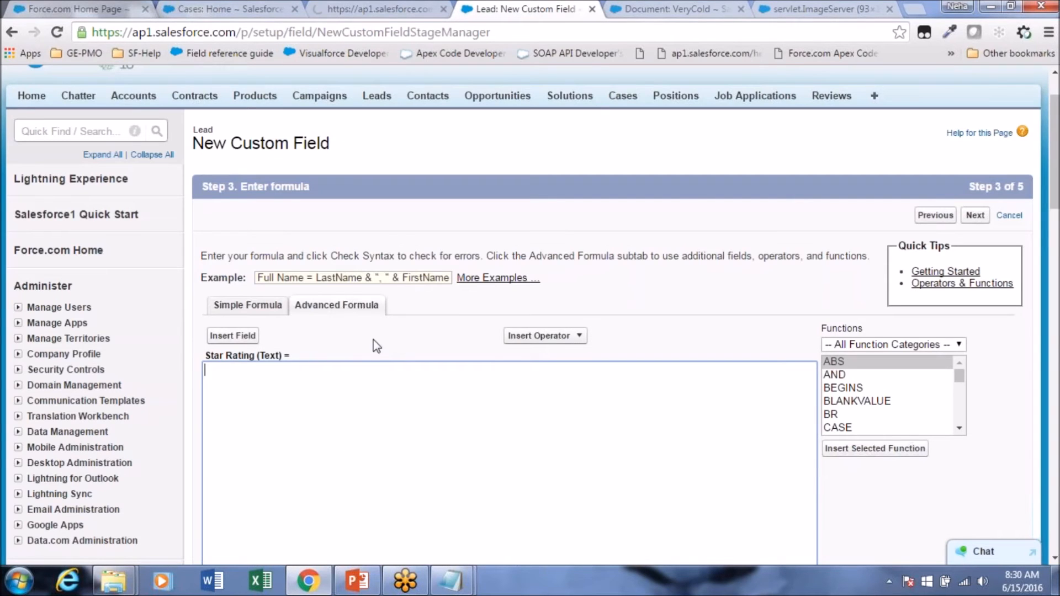
{"action": "left_click", "coordinate": [367, 6]}
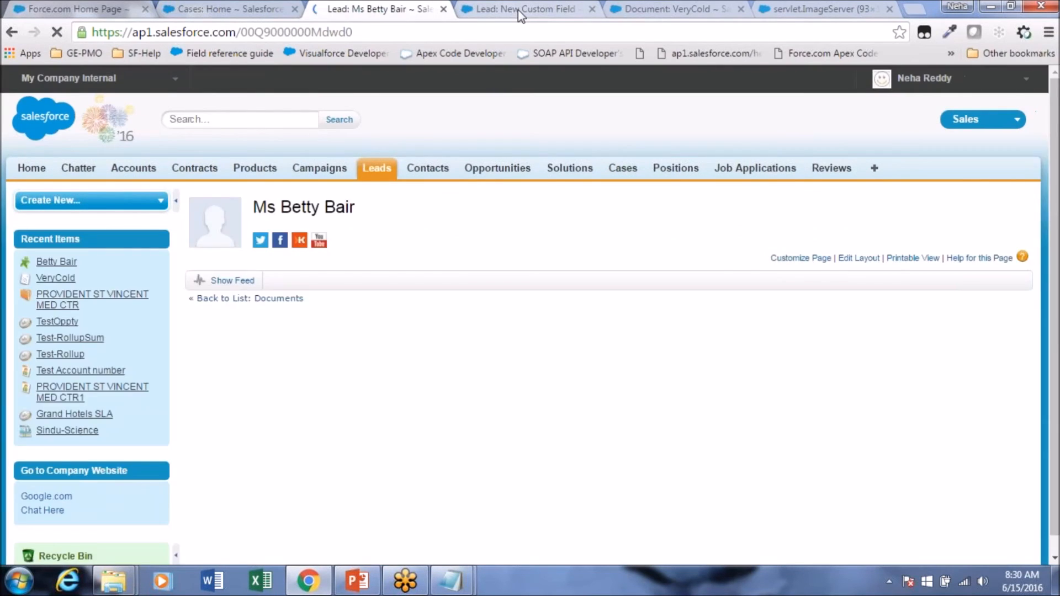
{"action": "left_click", "coordinate": [518, 9]}
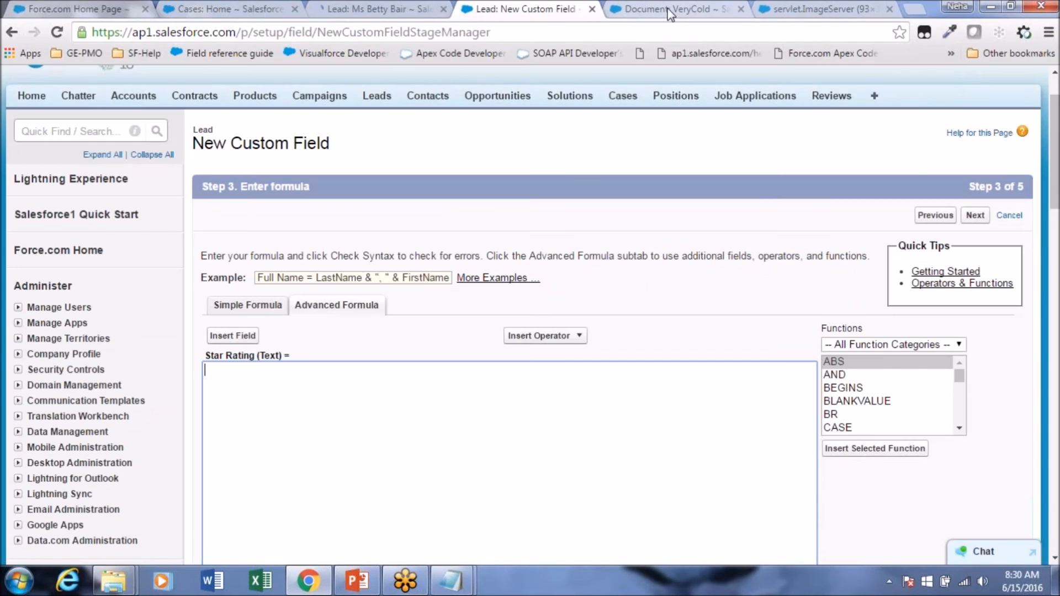
{"action": "left_click", "coordinate": [670, 9]}
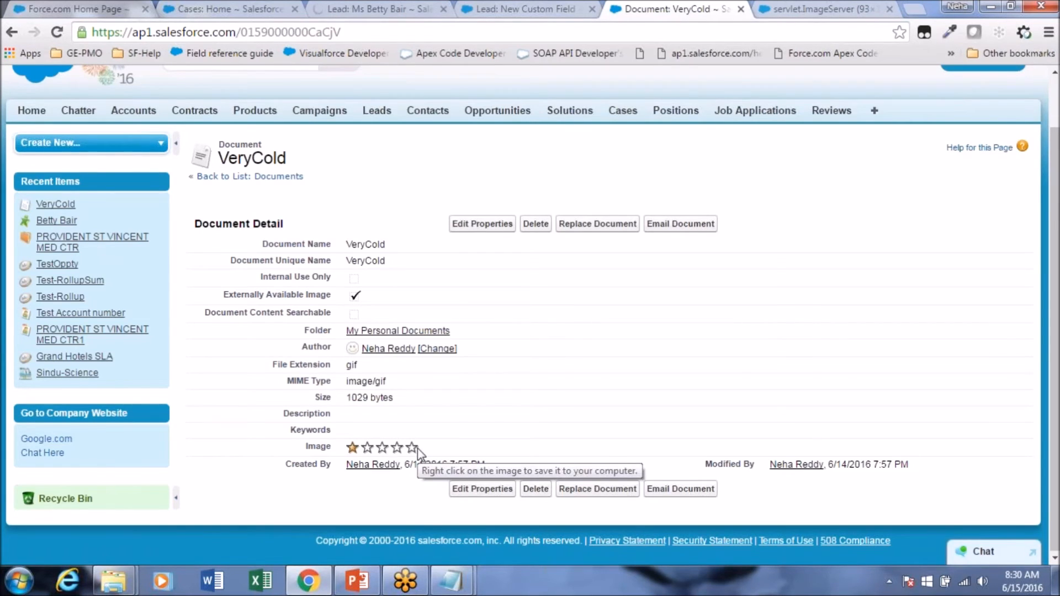
Step: Choose Very Cold as the Rating on the lead record
{"action": "left_click", "coordinate": [386, 9]}
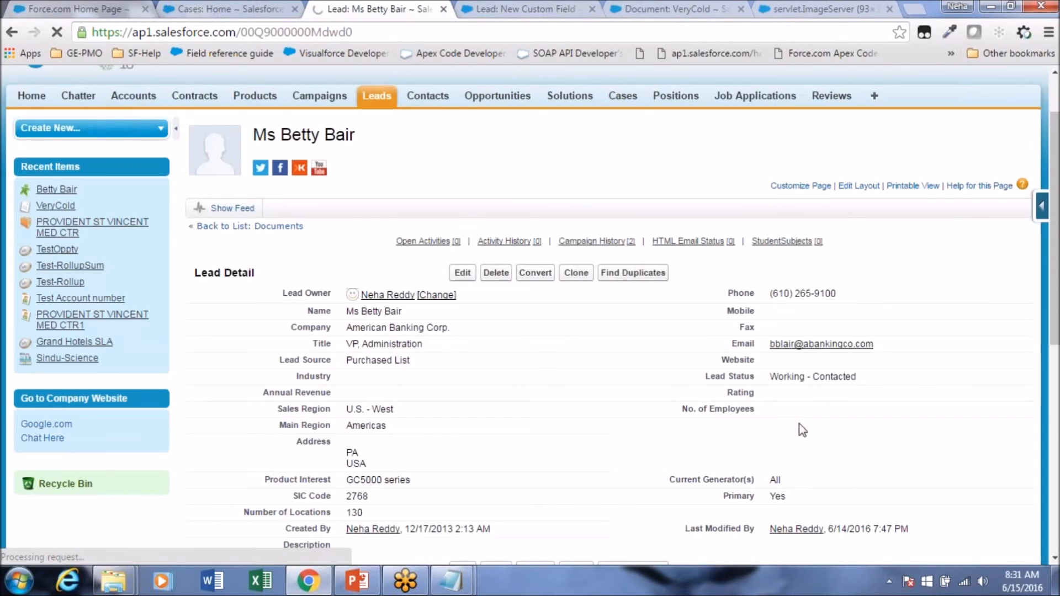
{"action": "left_click", "coordinate": [777, 394]}
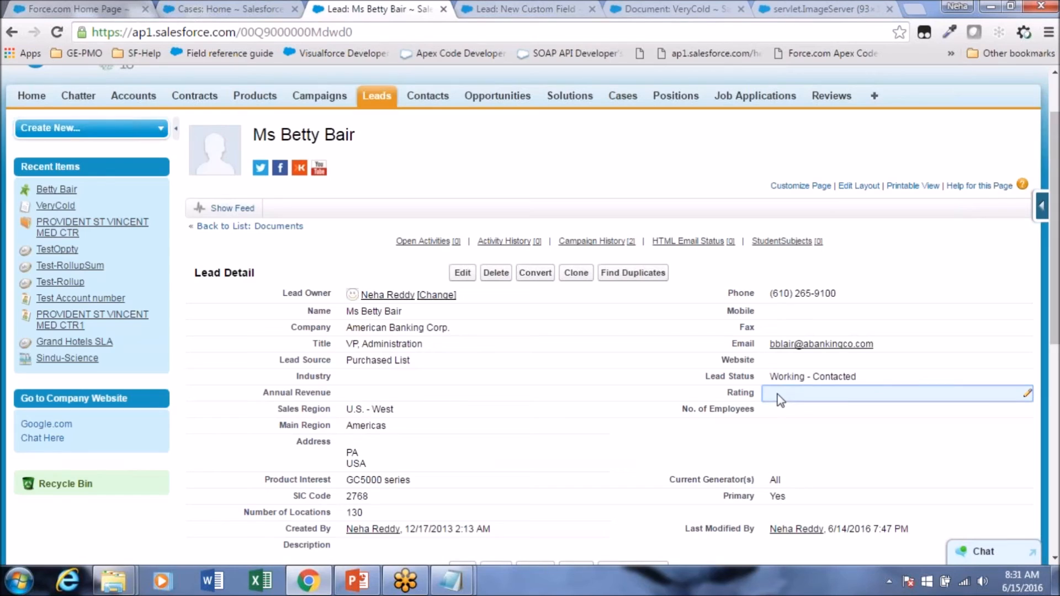
{"action": "double_click", "coordinate": [778, 395]}
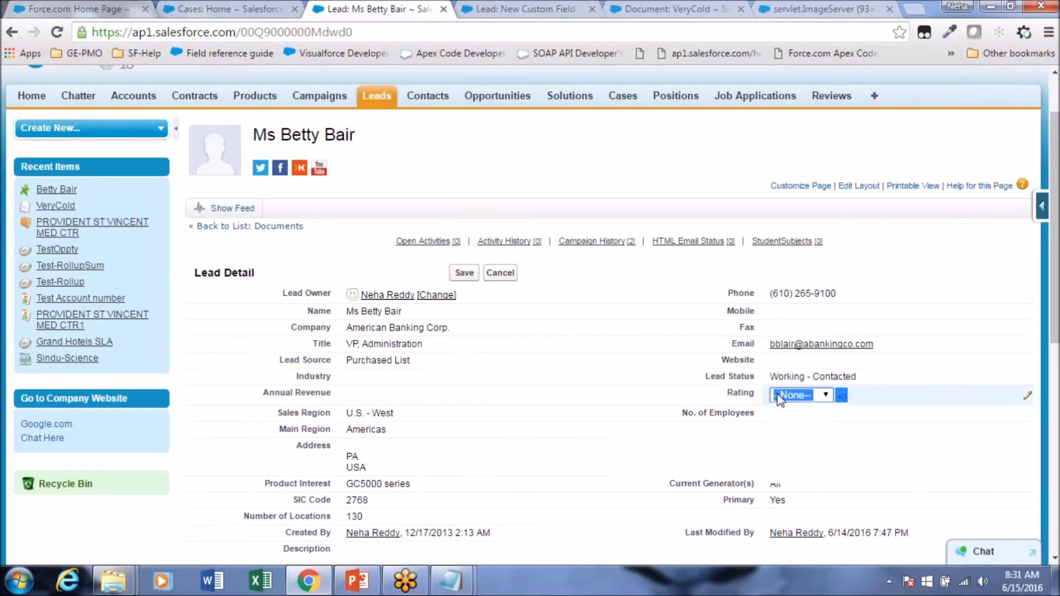
{"action": "left_click", "coordinate": [779, 395]}
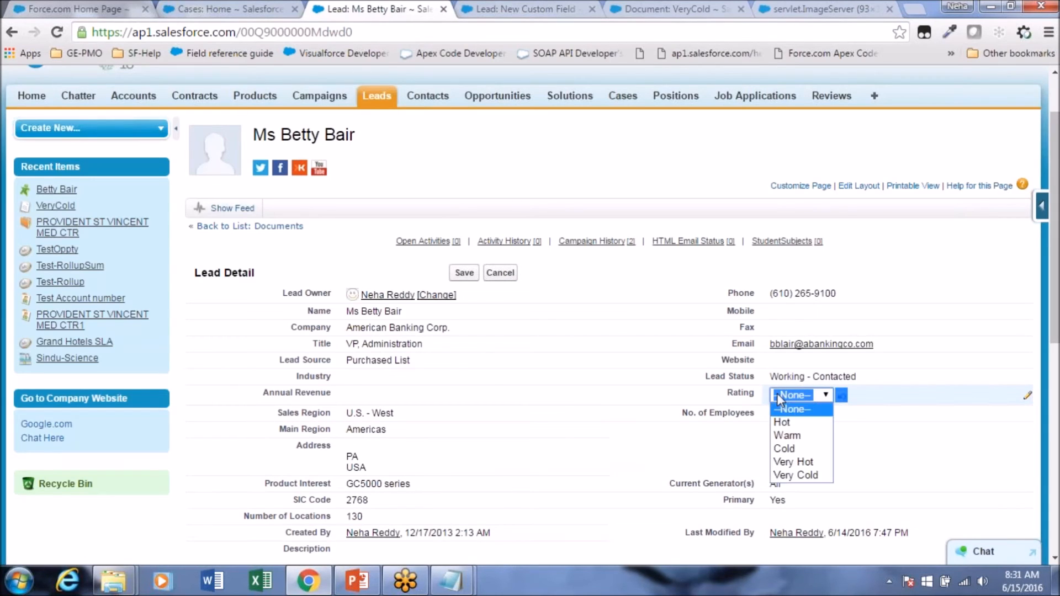
{"action": "left_click", "coordinate": [799, 476]}
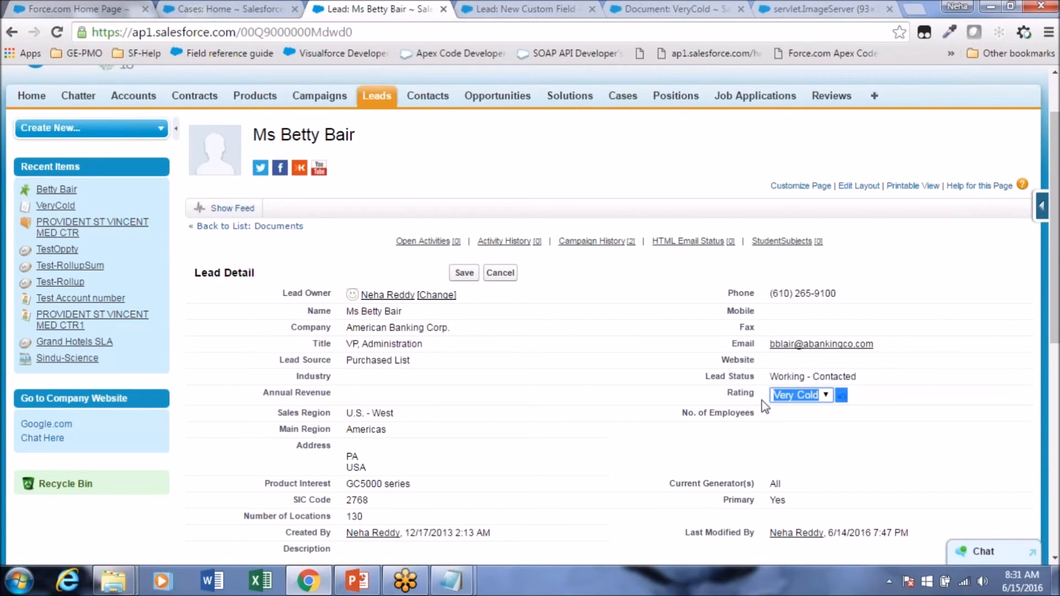
Step: Check the Rating field on the lead record again and return to the Star Rating formula entry
{"action": "left_click", "coordinate": [503, 10]}
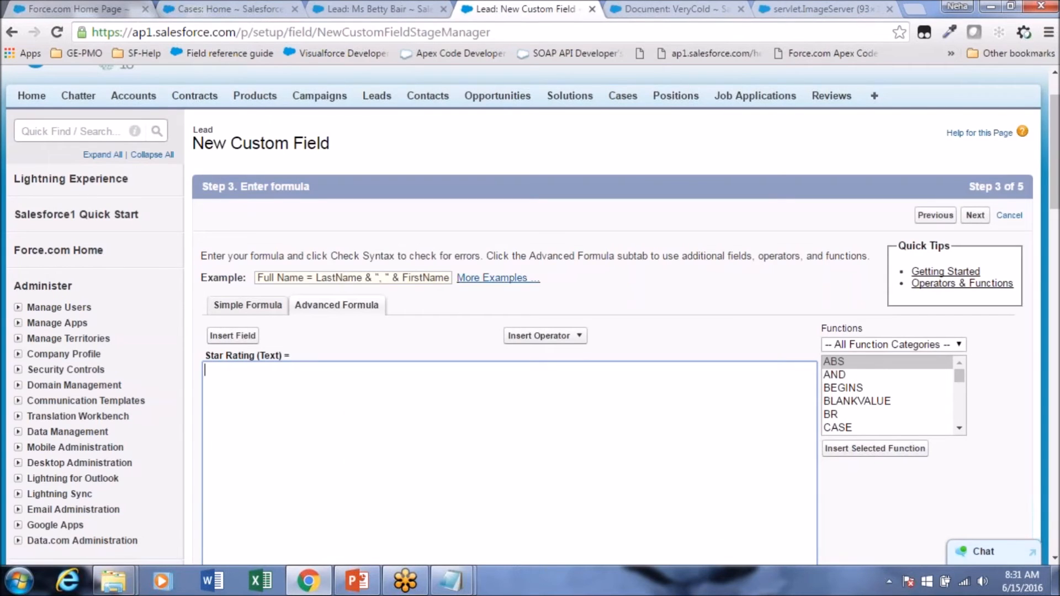
{"action": "left_click", "coordinate": [389, 8]}
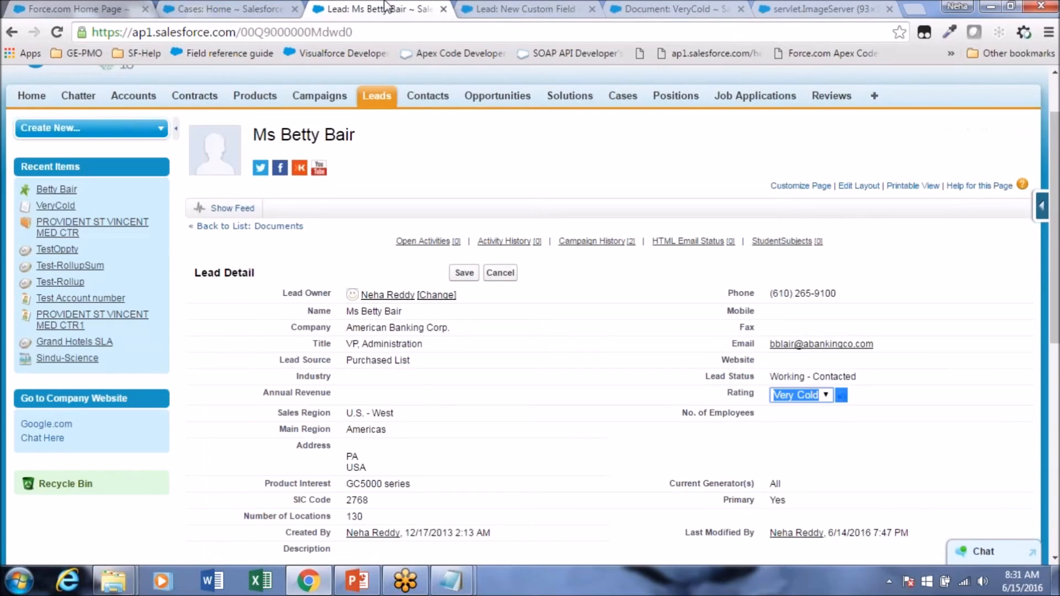
{"action": "double_click", "coordinate": [732, 394]}
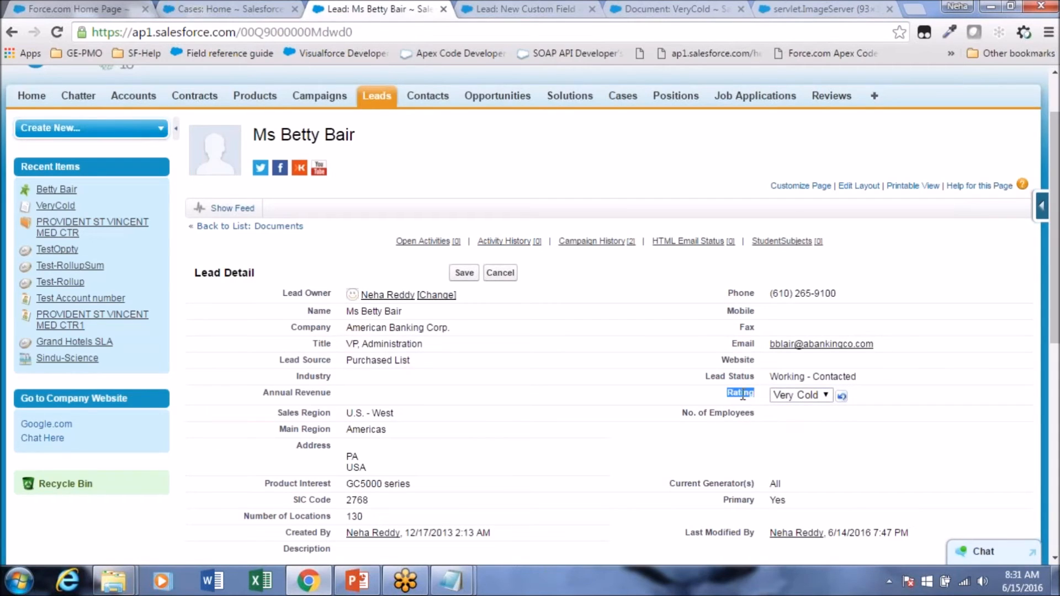
{"action": "left_click", "coordinate": [512, 10]}
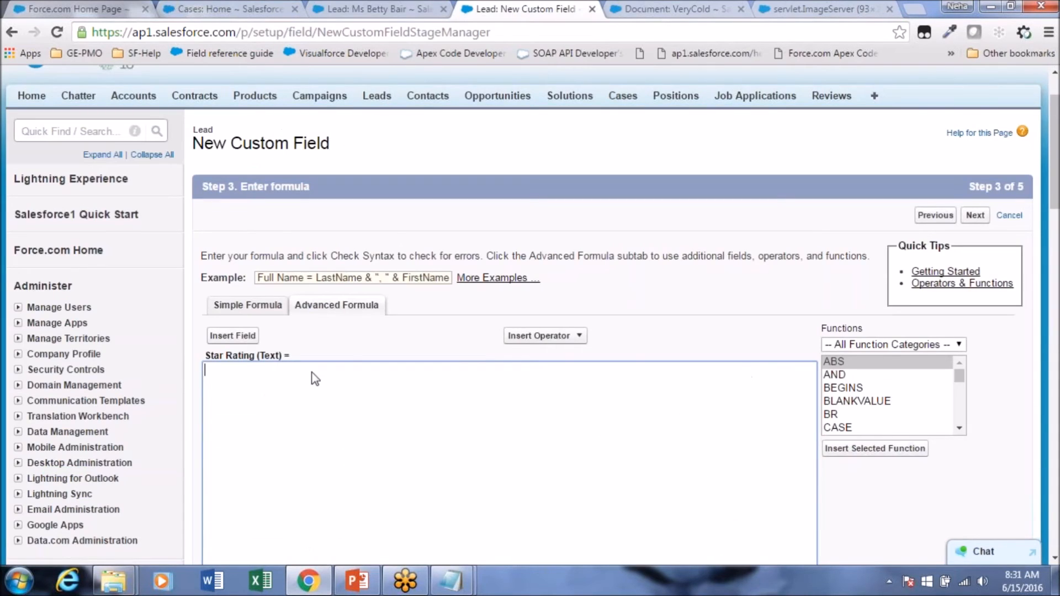
Step: Start the Star Rating formula with an empty IF() function
{"action": "type", "text": "IF()"}
{"action": "key", "text": "Left"}
{"action": "left_click", "coordinate": [237, 347]}
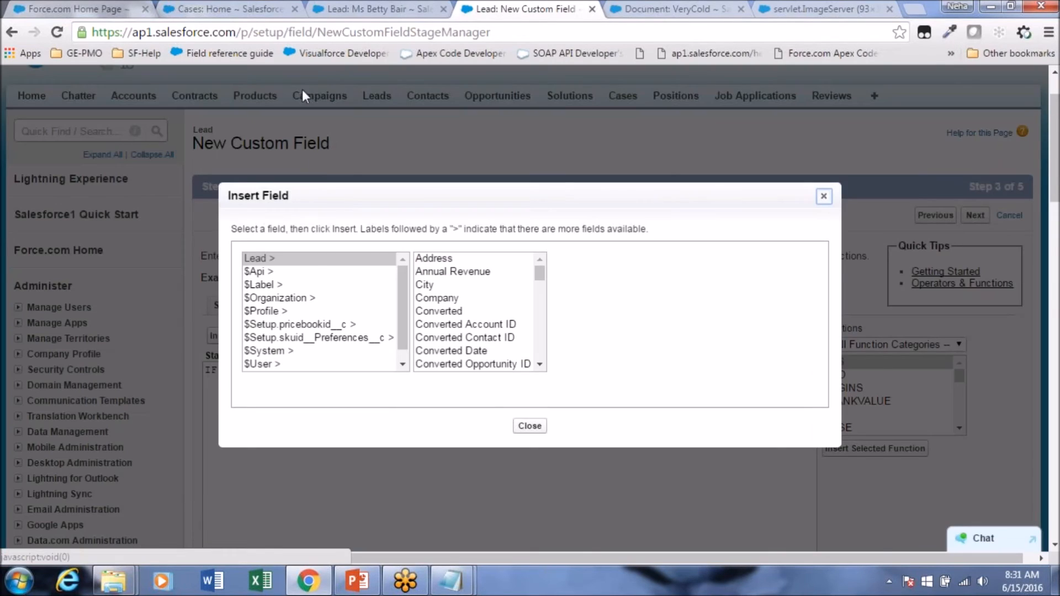
{"action": "left_click", "coordinate": [518, 428]}
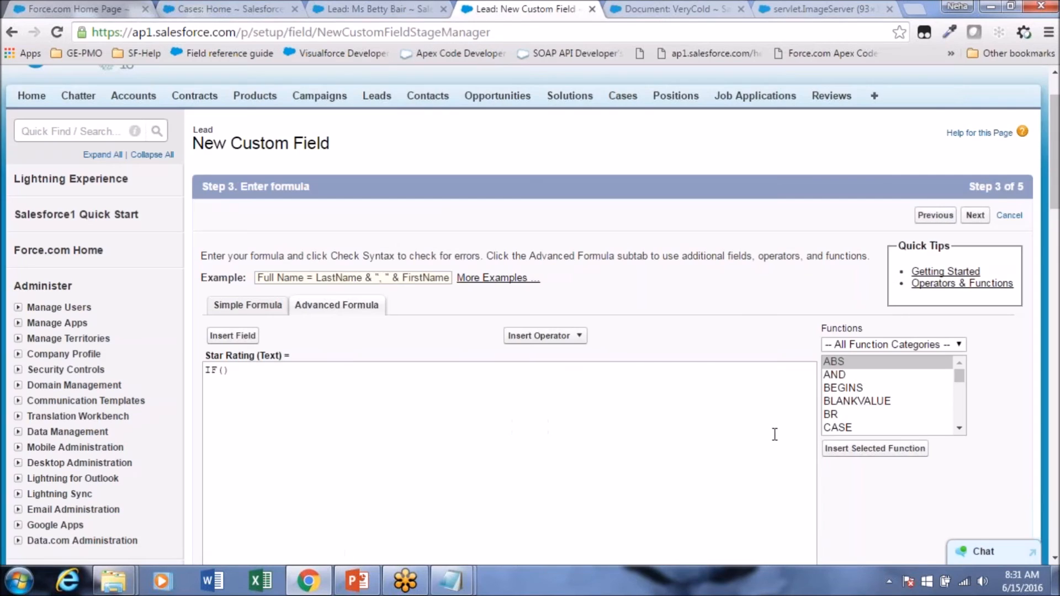
Step: Insert the ISPICKVAL function inside the parentheses of IF as its condition
{"action": "left_click", "coordinate": [882, 401]}
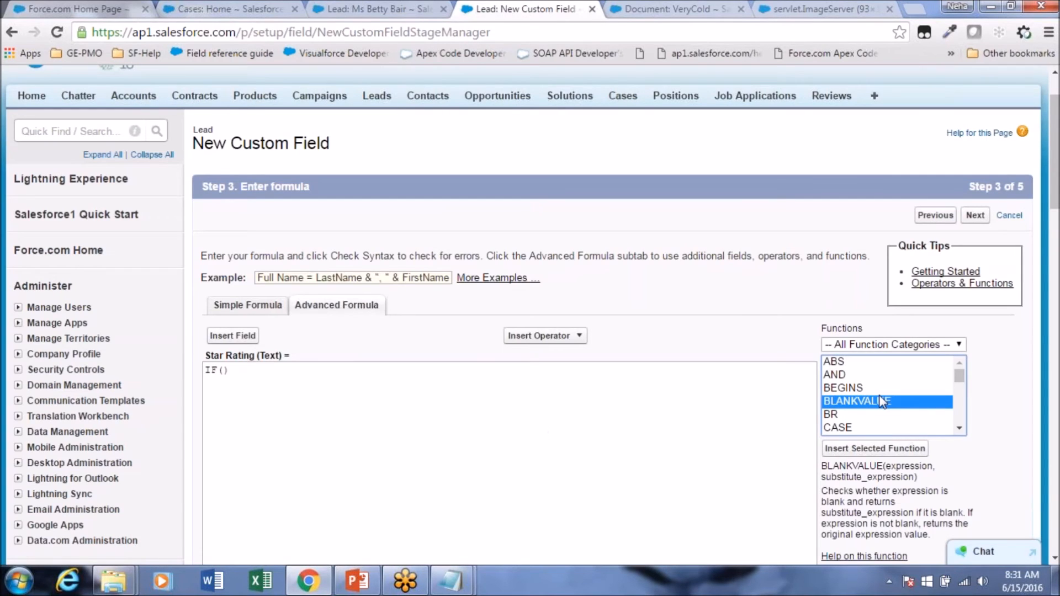
{"action": "key", "text": "i"}
{"action": "key", "text": "i"}
{"action": "key", "text": "i"}
{"action": "key", "text": "i"}
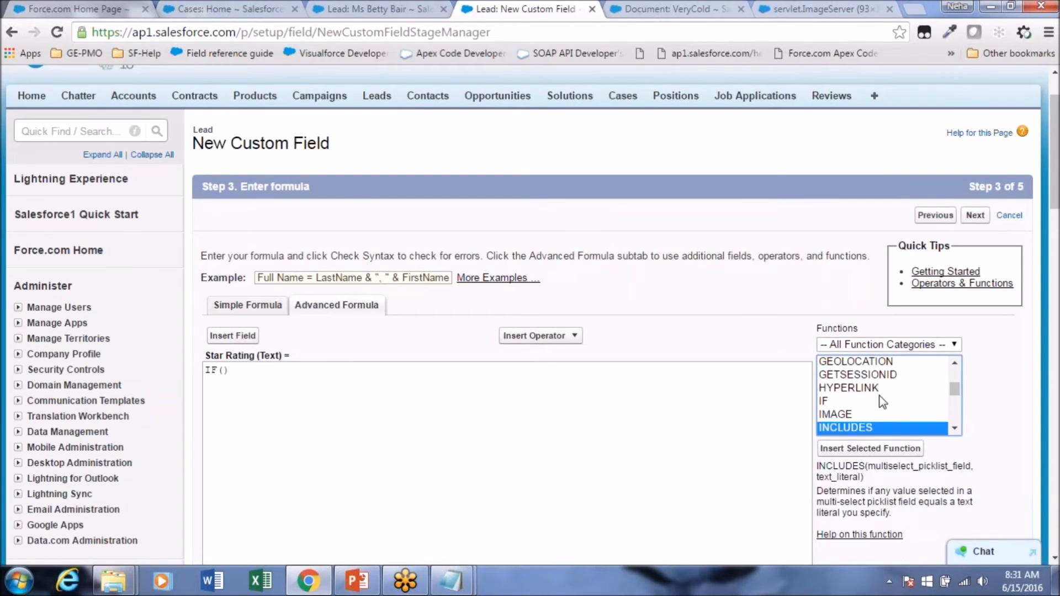
{"action": "key", "text": "i"}
{"action": "key", "text": "i"}
{"action": "key", "text": "i"}
{"action": "key", "text": "i"}
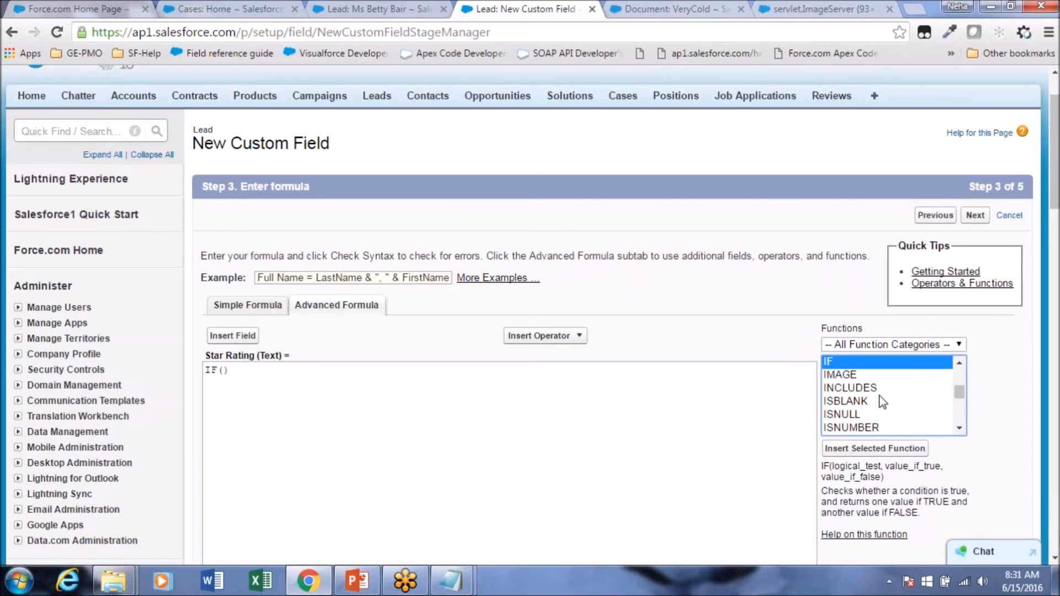
{"action": "key", "text": "i"}
{"action": "key", "text": "i"}
{"action": "key", "text": "i"}
{"action": "key", "text": "i"}
{"action": "key", "text": "i"}
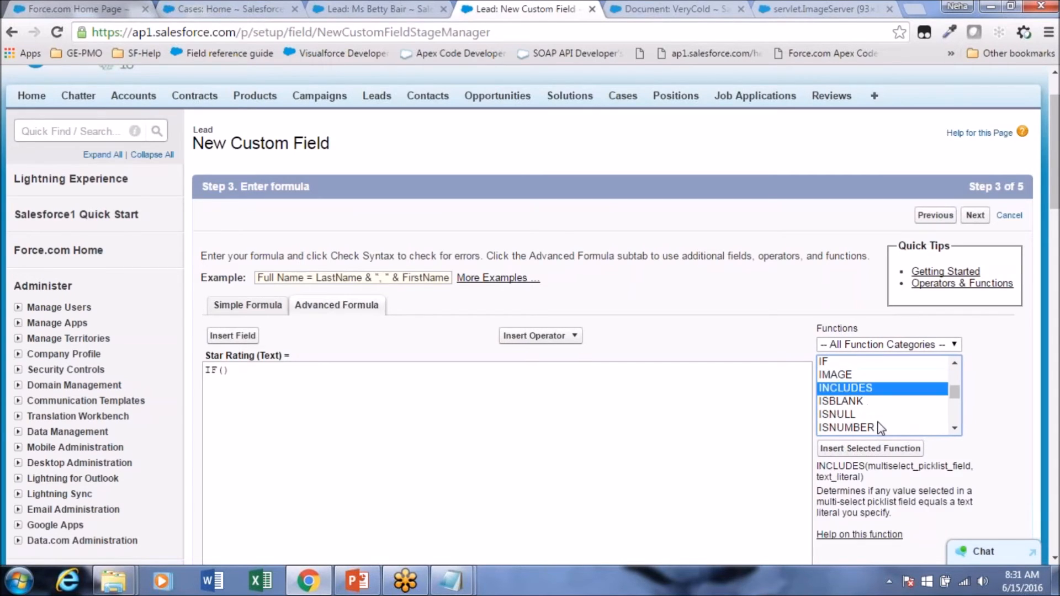
{"action": "key", "text": "i"}
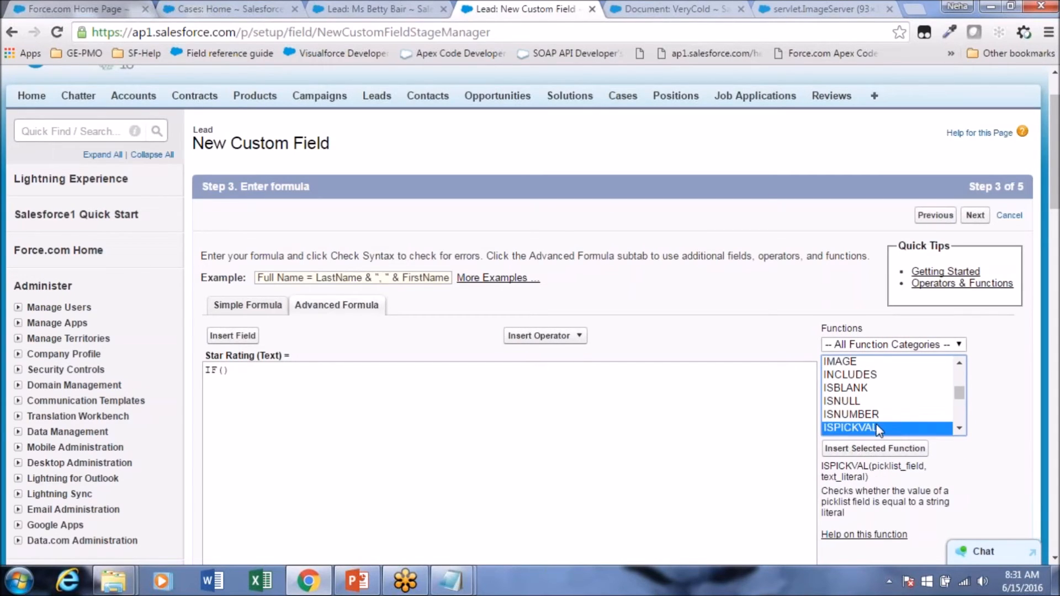
{"action": "double_click", "coordinate": [878, 430]}
Step: Replace the picklist_field placeholder in ISPICKVAL with the Lead's Rating field
{"action": "double_click", "coordinate": [336, 370]}
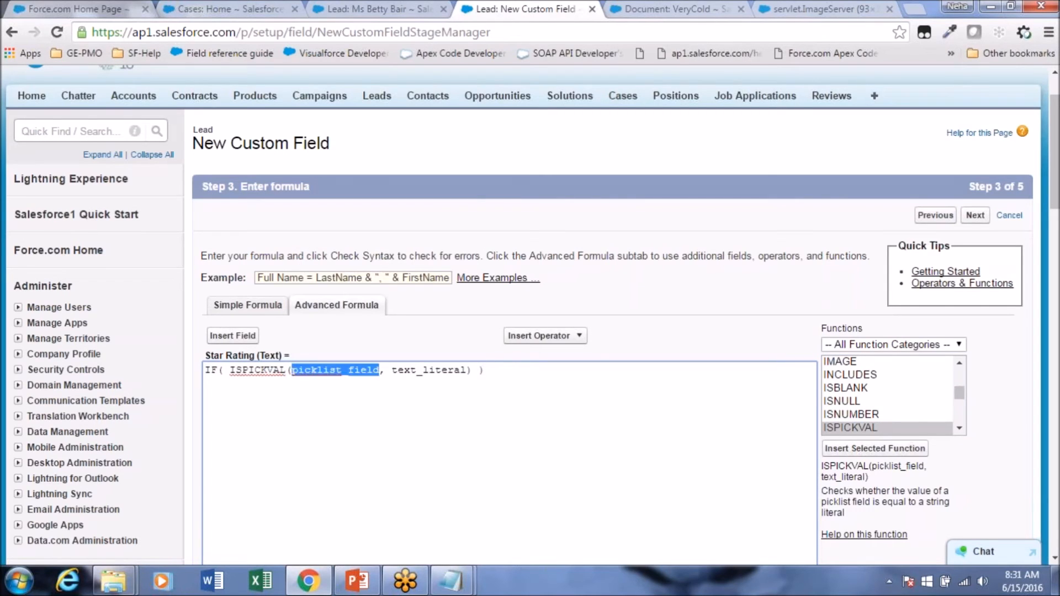
{"action": "left_click", "coordinate": [225, 337]}
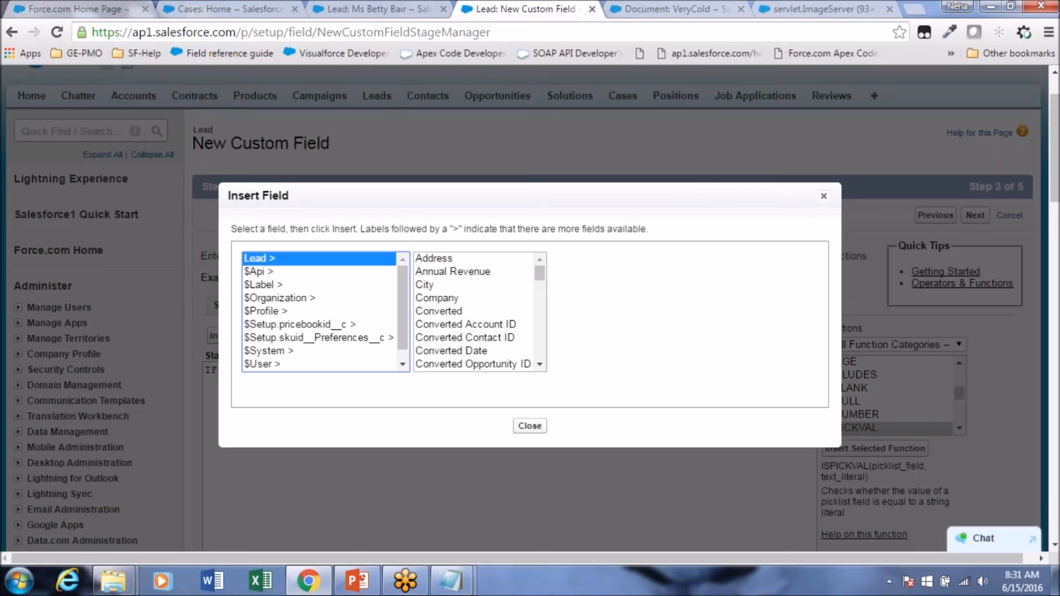
{"action": "left_click", "coordinate": [434, 272]}
{"action": "key", "text": "r"}
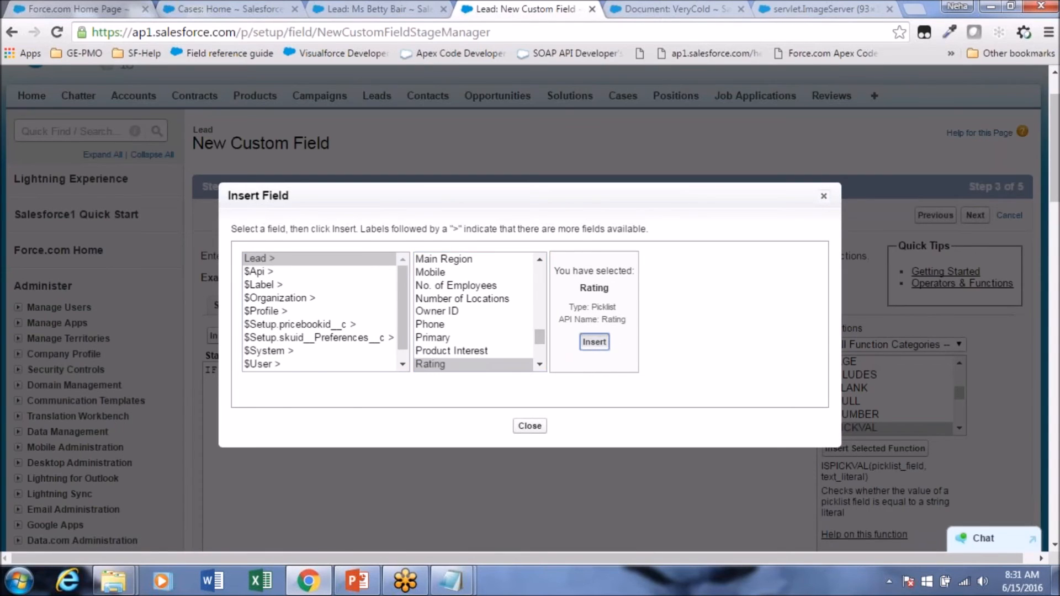
{"action": "left_click", "coordinate": [594, 342]}
Step: Replace the text_literal placeholder in ISPICKVAL with 'Very Cold', copied from the lead's Rating value, and remove the space before ISPICKVAL
{"action": "double_click", "coordinate": [373, 371]}
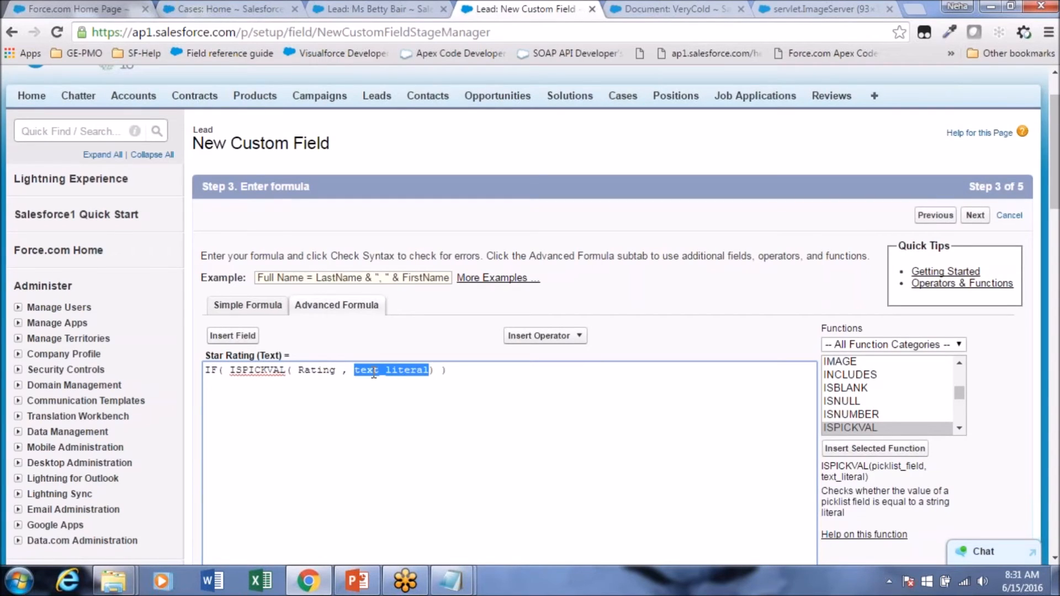
{"action": "type", "text": "''"}
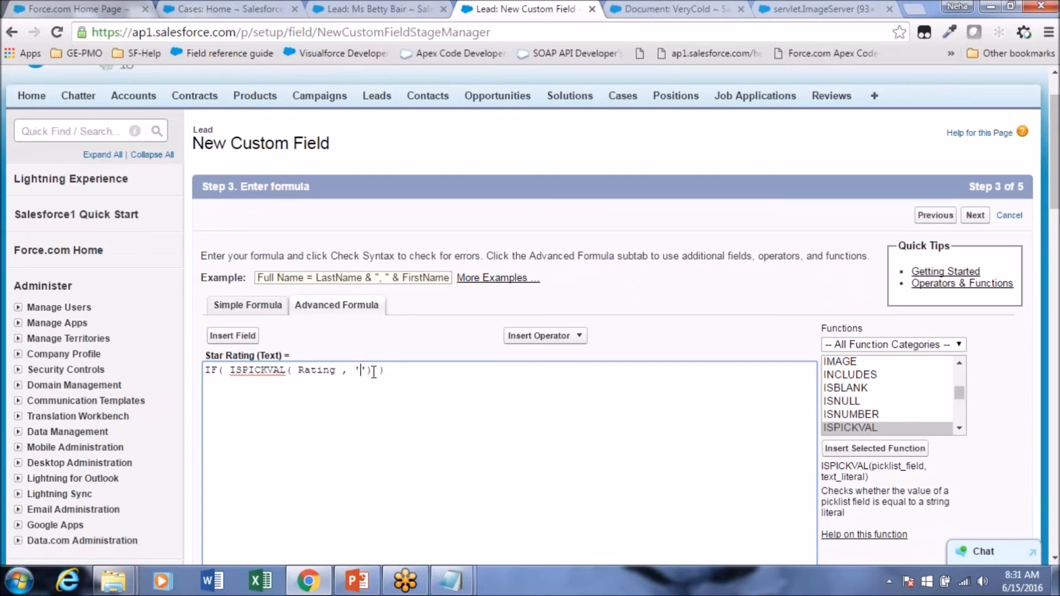
{"action": "left_click", "coordinate": [387, 11]}
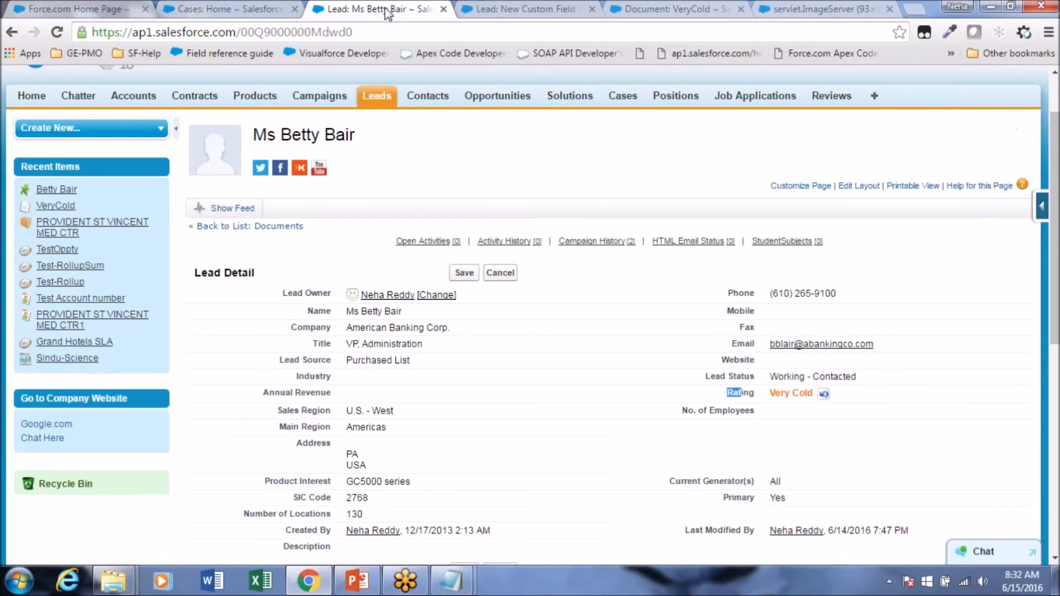
{"action": "left_click_drag", "start_coordinate": [771, 395], "coordinate": [815, 393]}
{"action": "key", "text": "ctrl+c"}
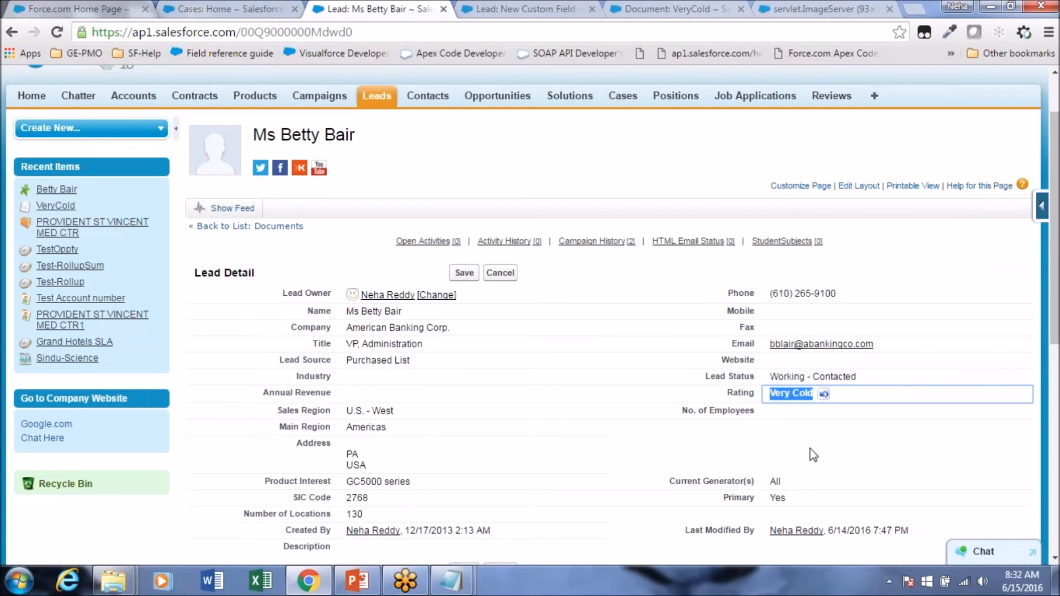
{"action": "left_click", "coordinate": [530, 9]}
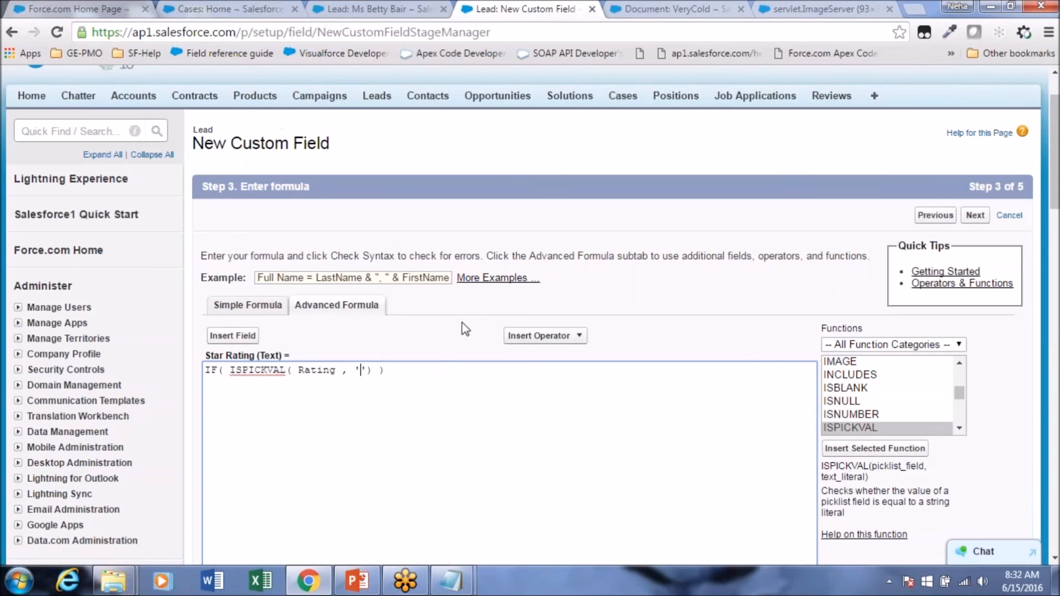
{"action": "key", "text": "ctrl+v"}
{"action": "left_click", "coordinate": [428, 375]}
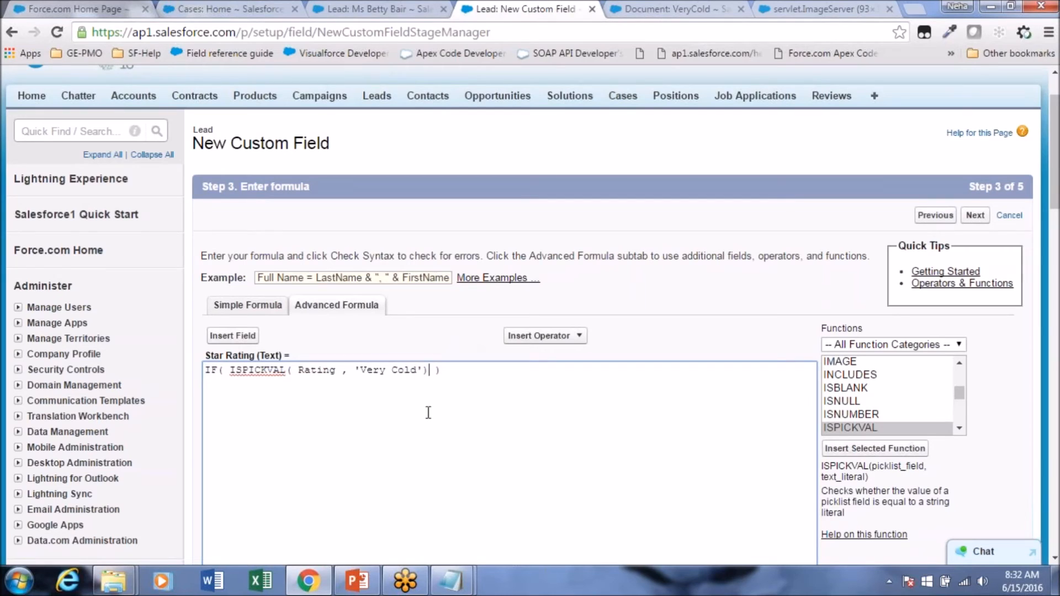
{"action": "left_click", "coordinate": [230, 375]}
{"action": "key", "text": "BackSpace"}
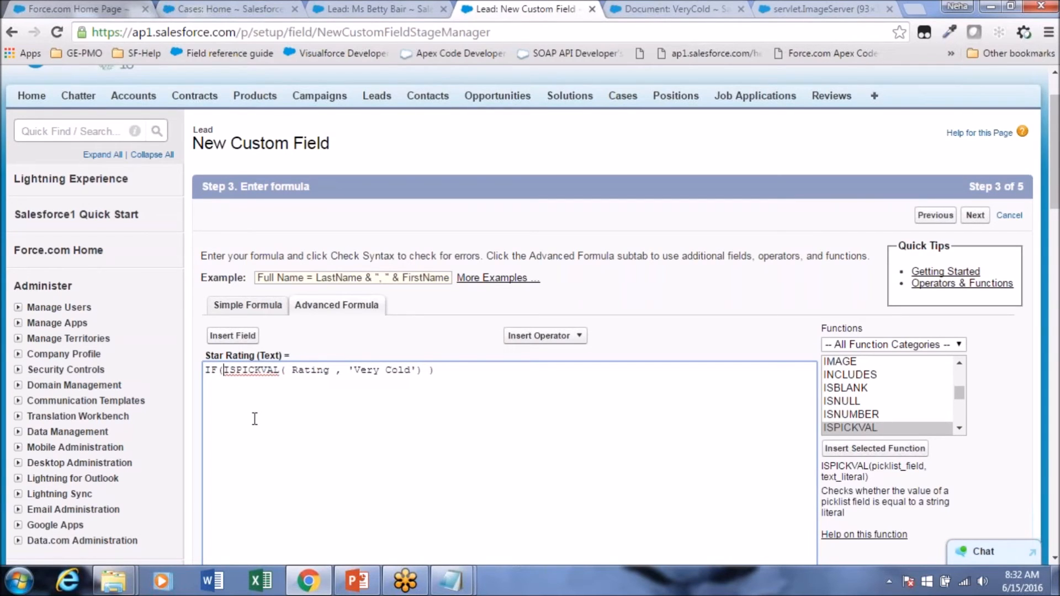
Step: Add a comma after the ISPICKVAL condition and insert the IMAGE function as the IF's true result
{"action": "left_click", "coordinate": [427, 370]}
{"action": "type", "text": ","}
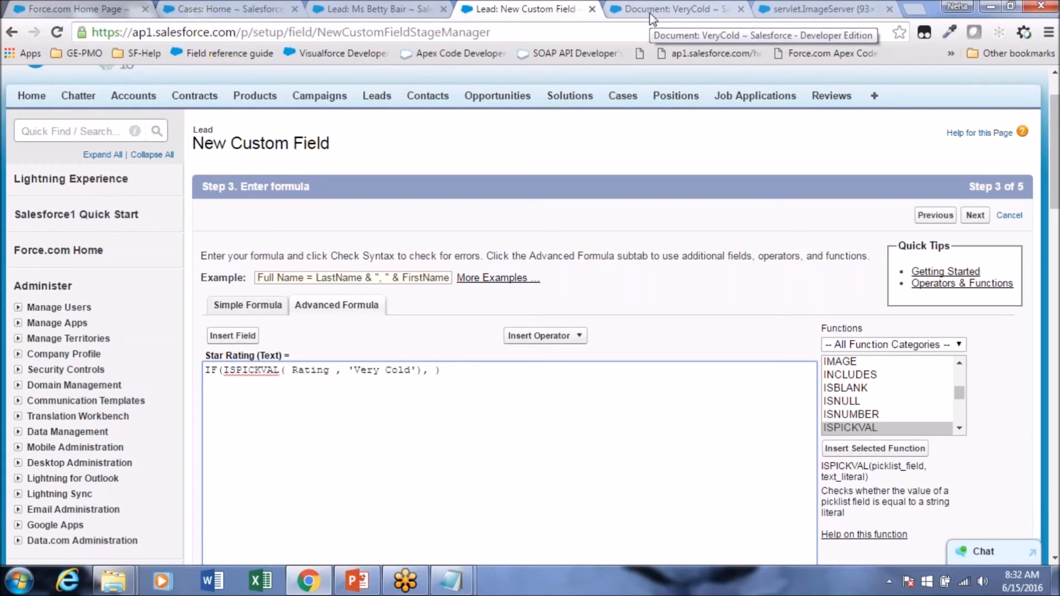
{"action": "left_click", "coordinate": [851, 363]}
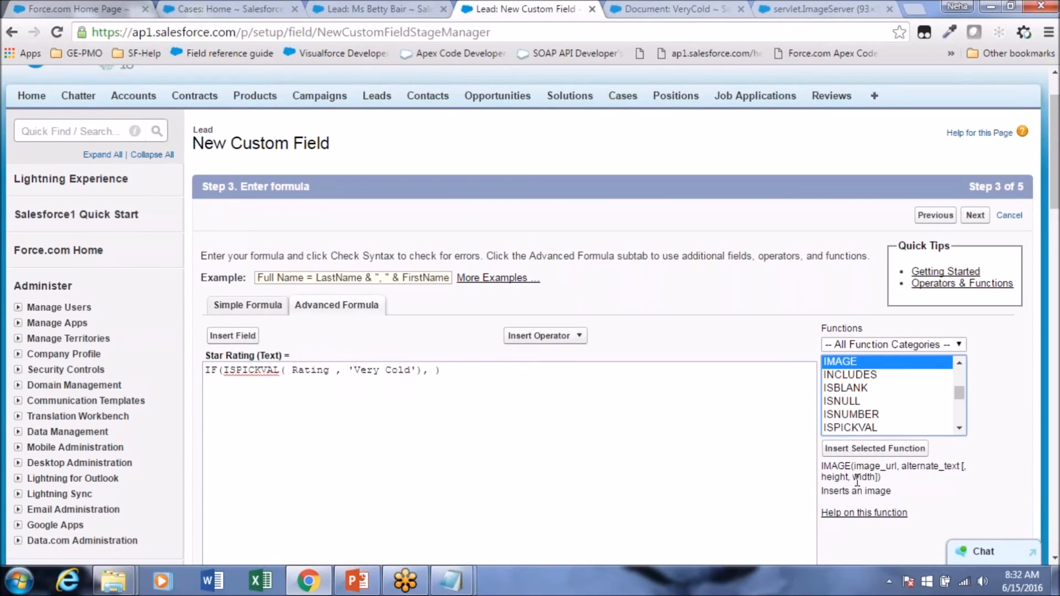
{"action": "double_click", "coordinate": [862, 367]}
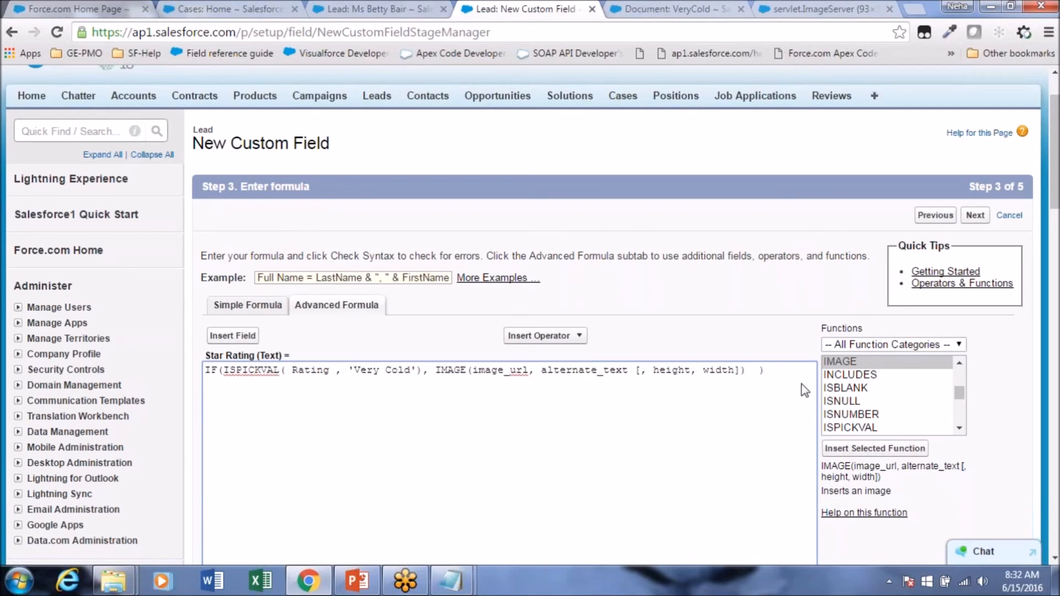
Step: Replace the image_url placeholder in the IMAGE function with a pair of empty single quotes
{"action": "double_click", "coordinate": [501, 371]}
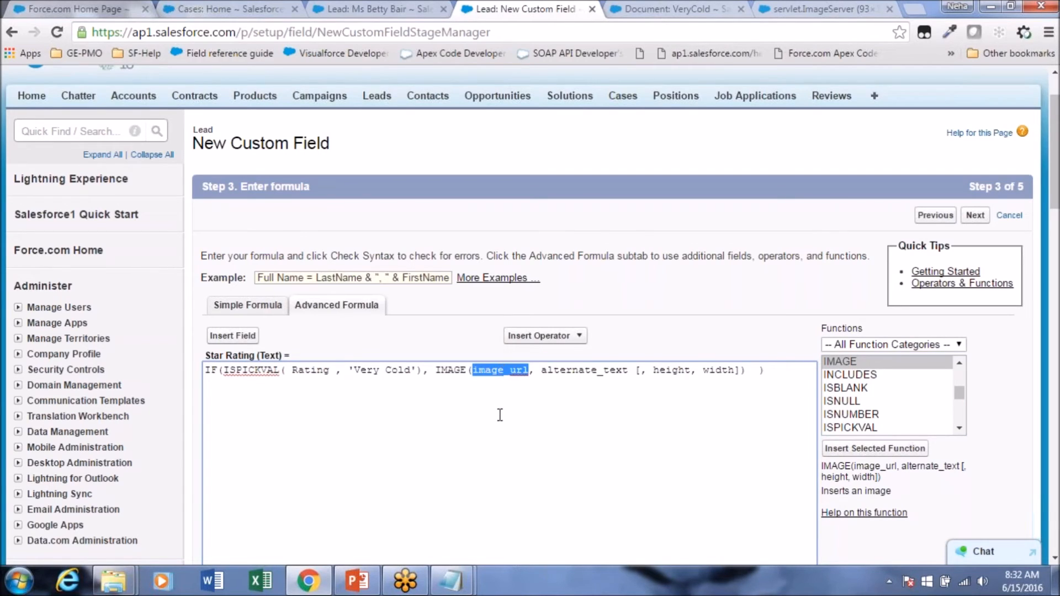
{"action": "type", "text": "''"}
{"action": "key", "text": "shift+Left"}
{"action": "key", "text": "shift+Left"}
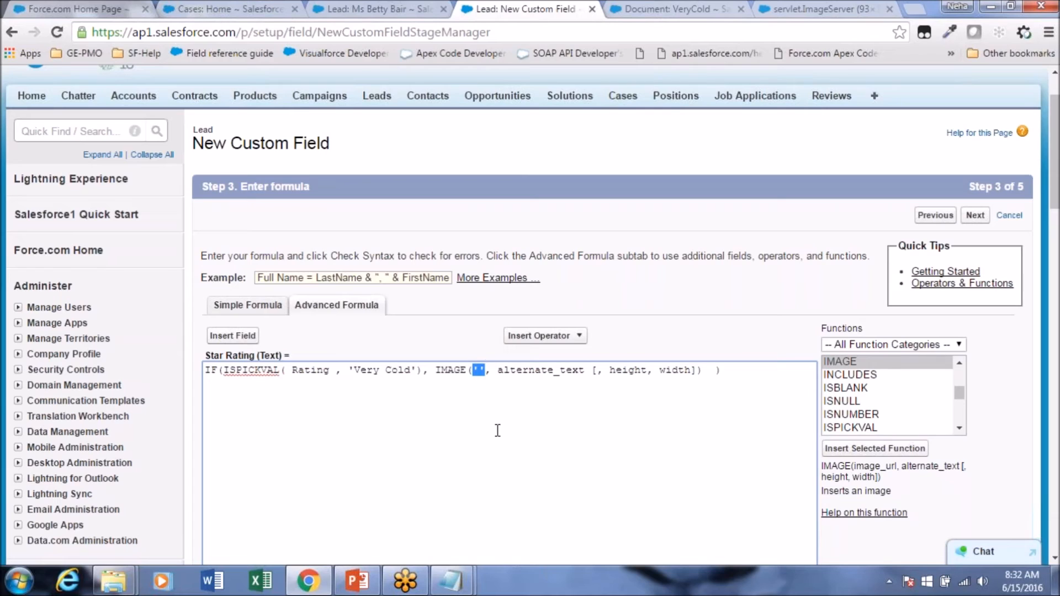
Step: Copy the one-star image's relative address from /servlet/ through the end, leaving out the https domain part
{"action": "left_click", "coordinate": [793, 6]}
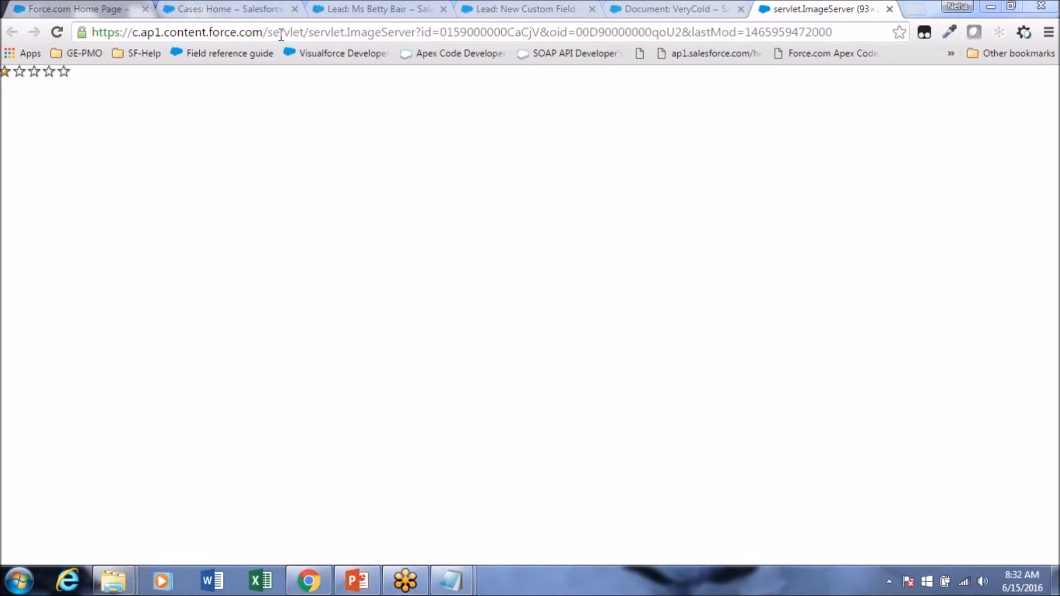
{"action": "left_click_drag", "start_coordinate": [266, 32], "coordinate": [855, 32]}
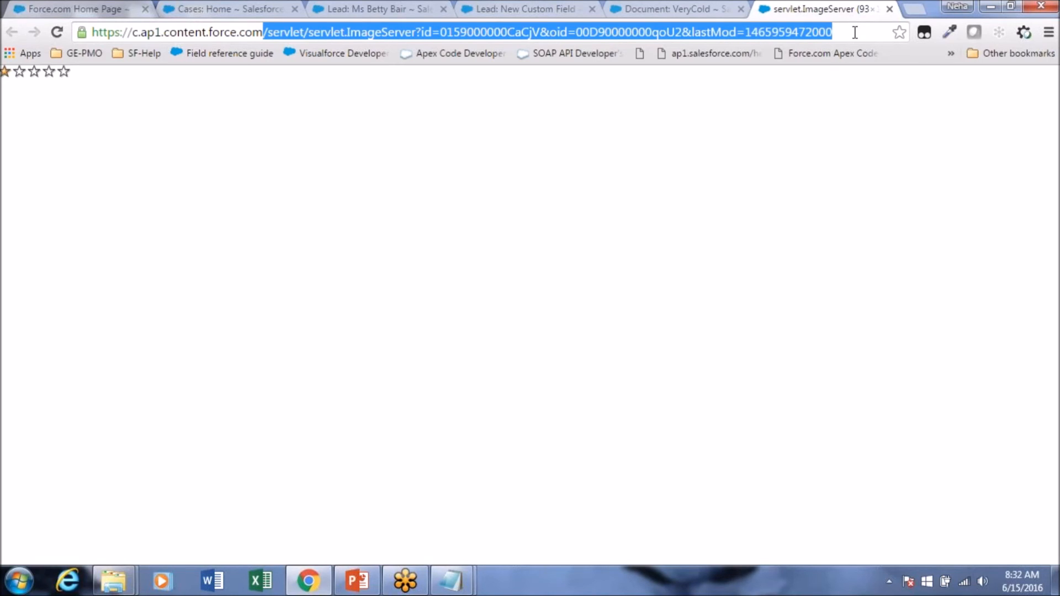
{"action": "left_click", "coordinate": [264, 32]}
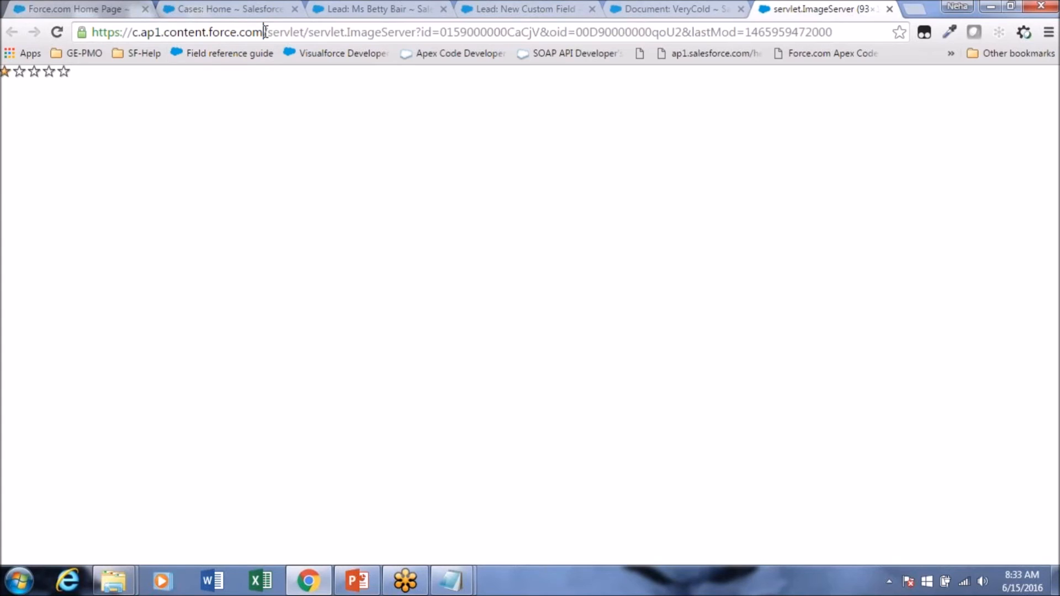
{"action": "left_click_drag", "start_coordinate": [212, 30], "coordinate": [70, 29]}
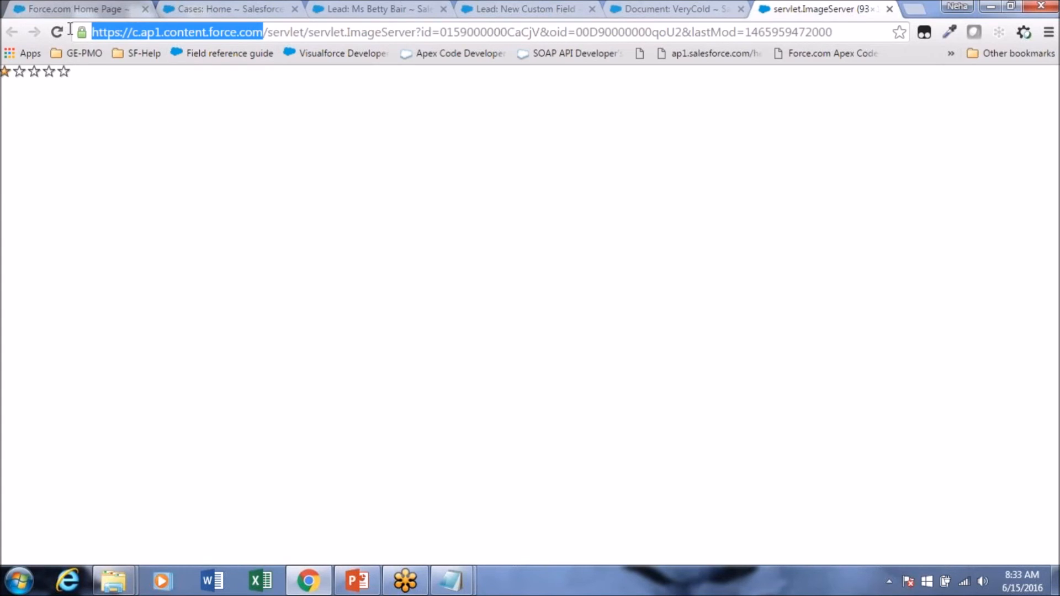
{"action": "left_click", "coordinate": [265, 32]}
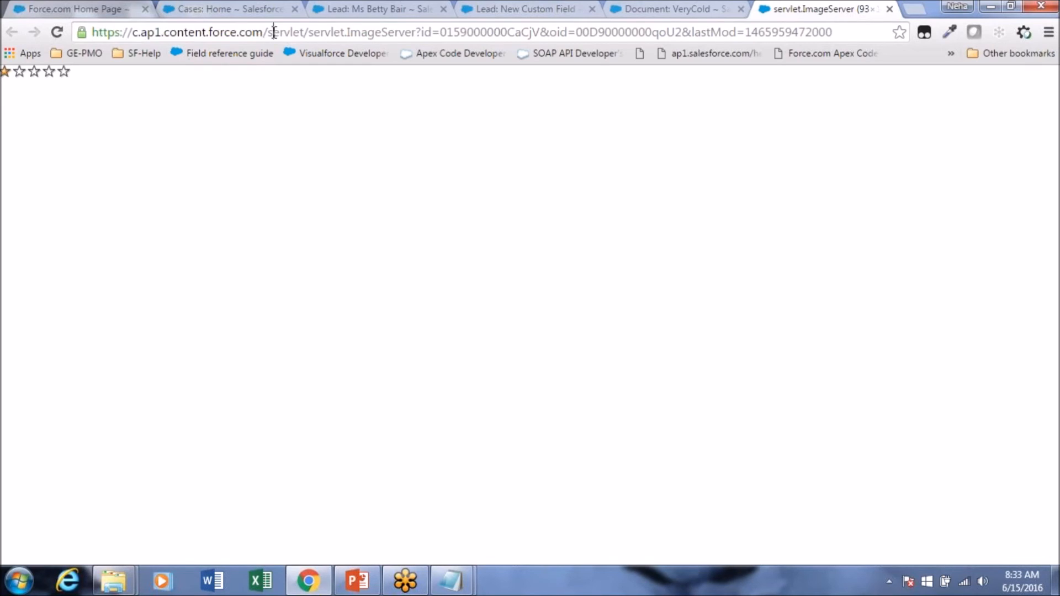
{"action": "left_click_drag", "start_coordinate": [263, 32], "coordinate": [645, 33]}
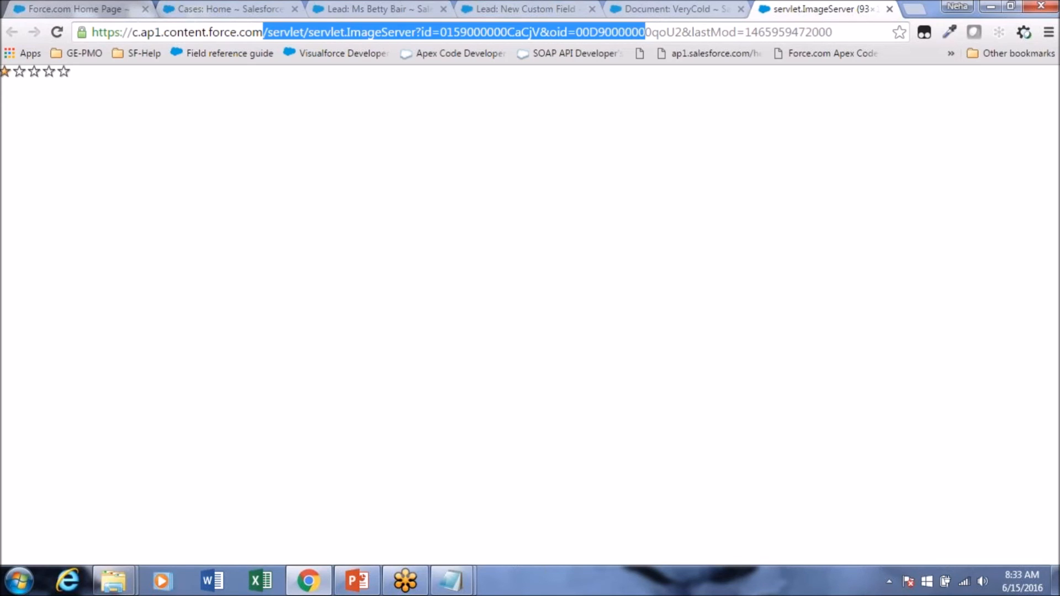
{"action": "left_click", "coordinate": [261, 32]}
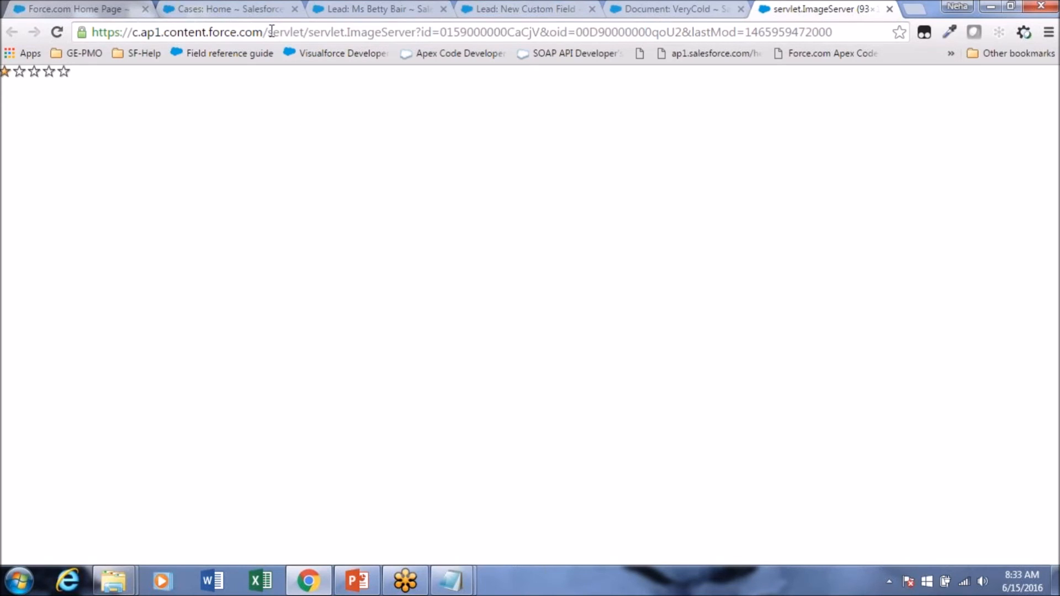
{"action": "left_click_drag", "start_coordinate": [268, 32], "coordinate": [98, 32]}
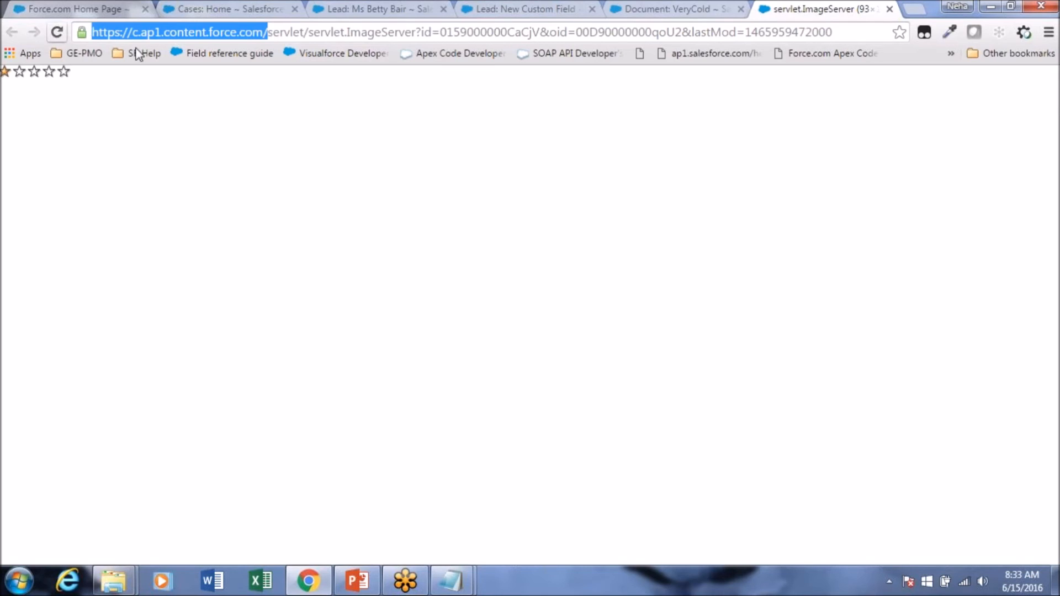
{"action": "left_click", "coordinate": [264, 32]}
{"action": "left_click_drag", "start_coordinate": [264, 32], "coordinate": [840, 32]}
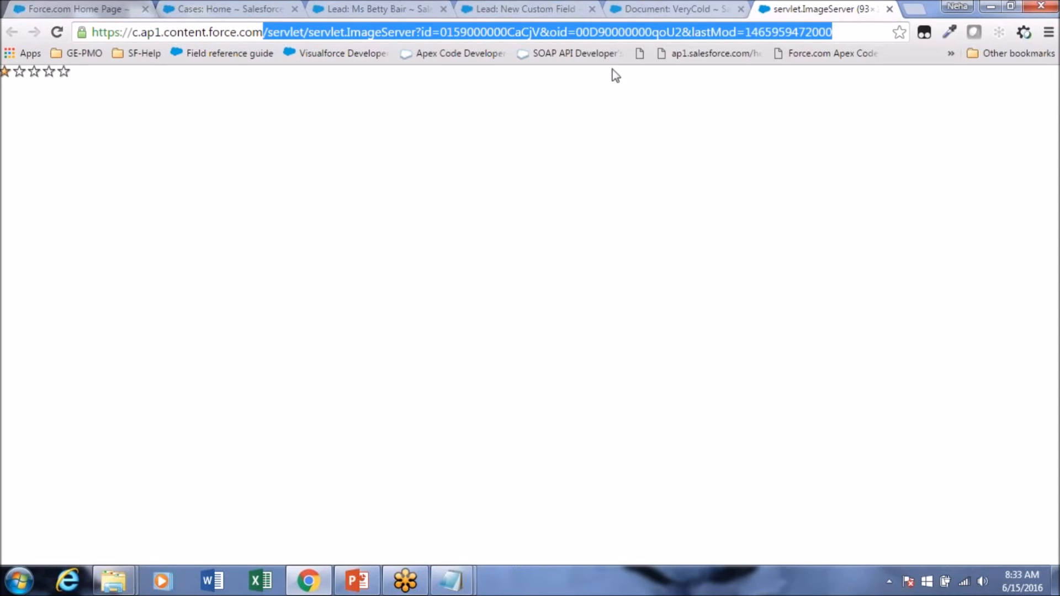
Step: Paste the copied relative image address between the single quotes of IMAGE's first argument in the Star Rating formula
{"action": "left_click", "coordinate": [526, 10]}
{"action": "left_click", "coordinate": [479, 370]}
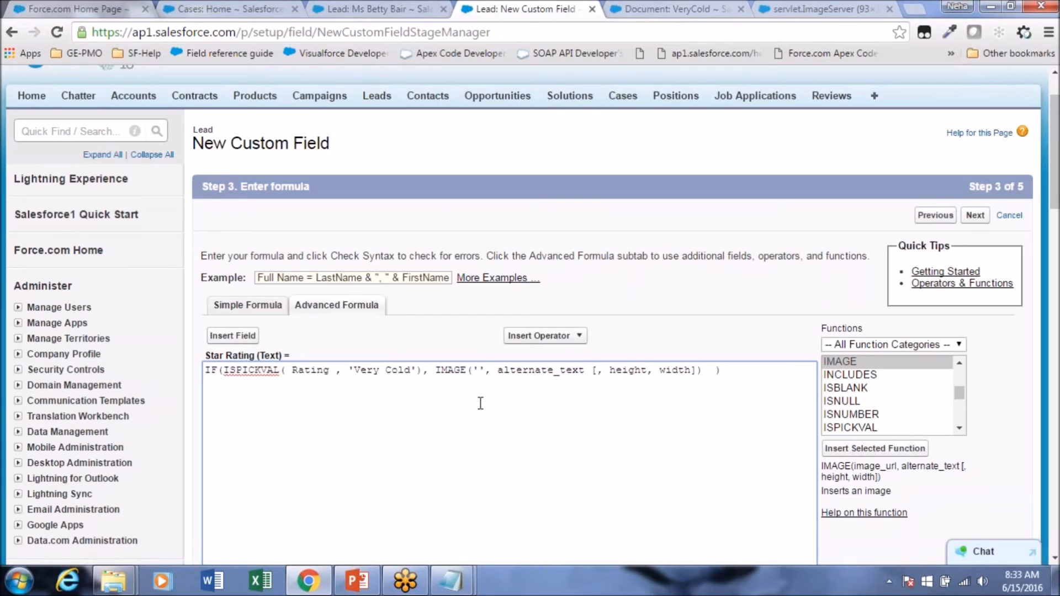
{"action": "key", "text": "ctrl+v"}
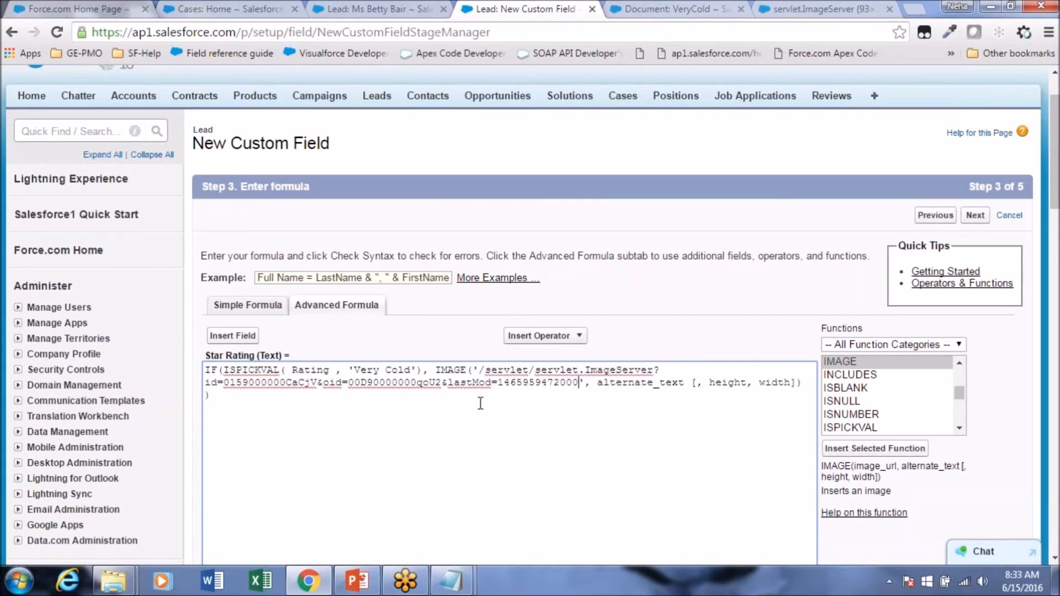
Step: Replace the alternate_text placeholder in IMAGE with 'OneStar'
{"action": "double_click", "coordinate": [655, 384]}
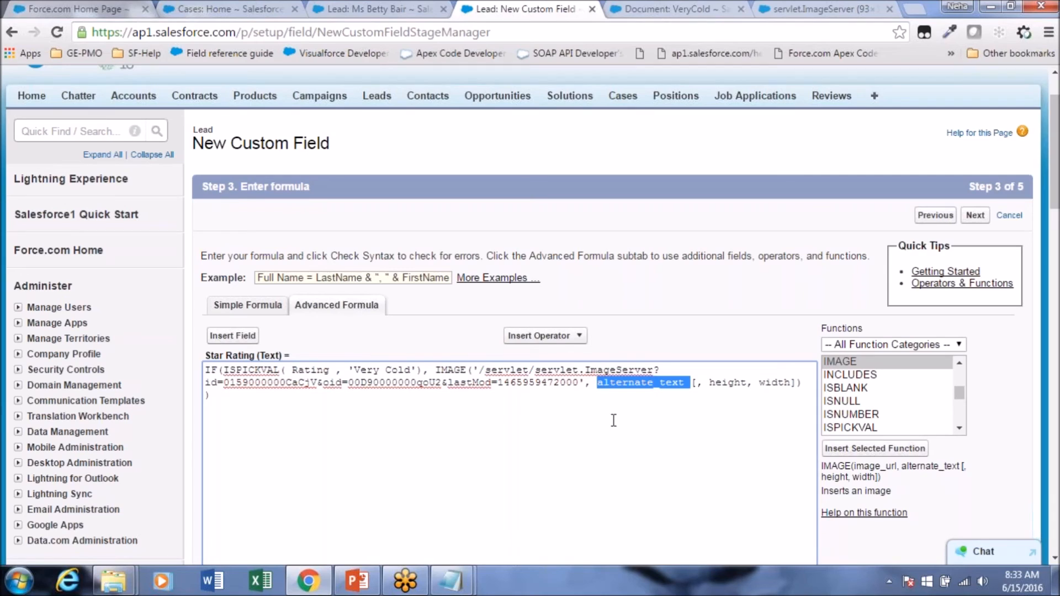
{"action": "type", "text": "''"}
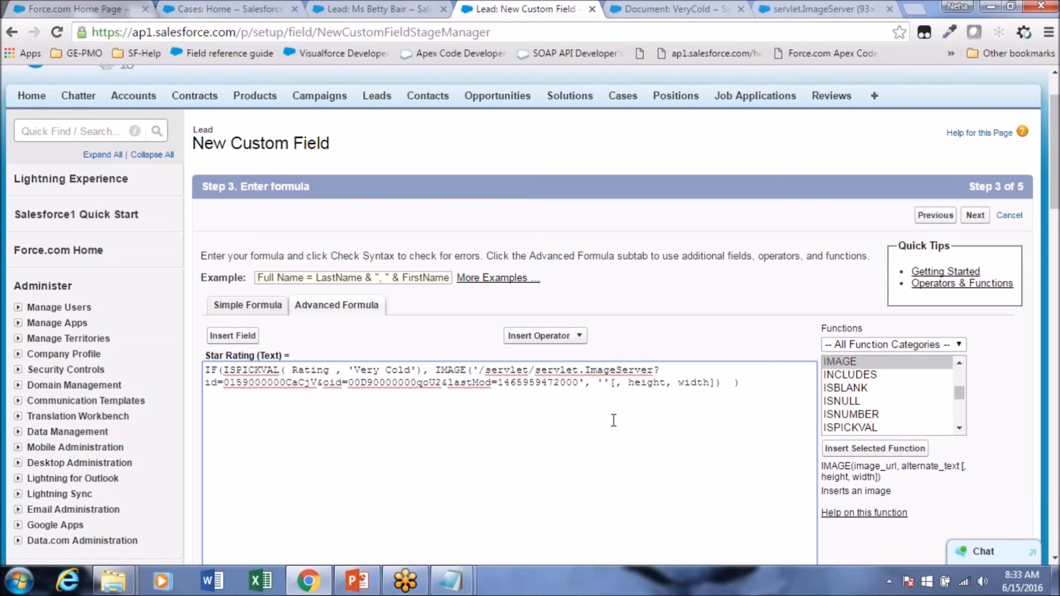
{"action": "type", "text": "OneStar"}
Step: Replace the optional height and width placeholders in IMAGE, including their brackets, with 30,30
{"action": "left_click", "coordinate": [657, 385]}
{"action": "left_click_drag", "start_coordinate": [656, 384], "coordinate": [760, 389]}
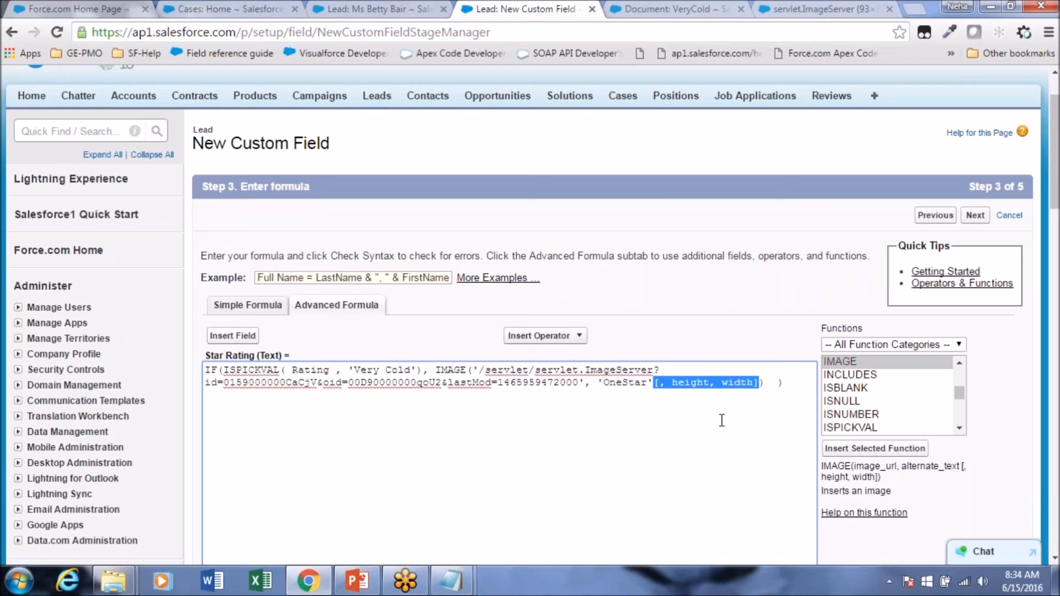
{"action": "key", "text": "Delete"}
{"action": "type", "text": ","}
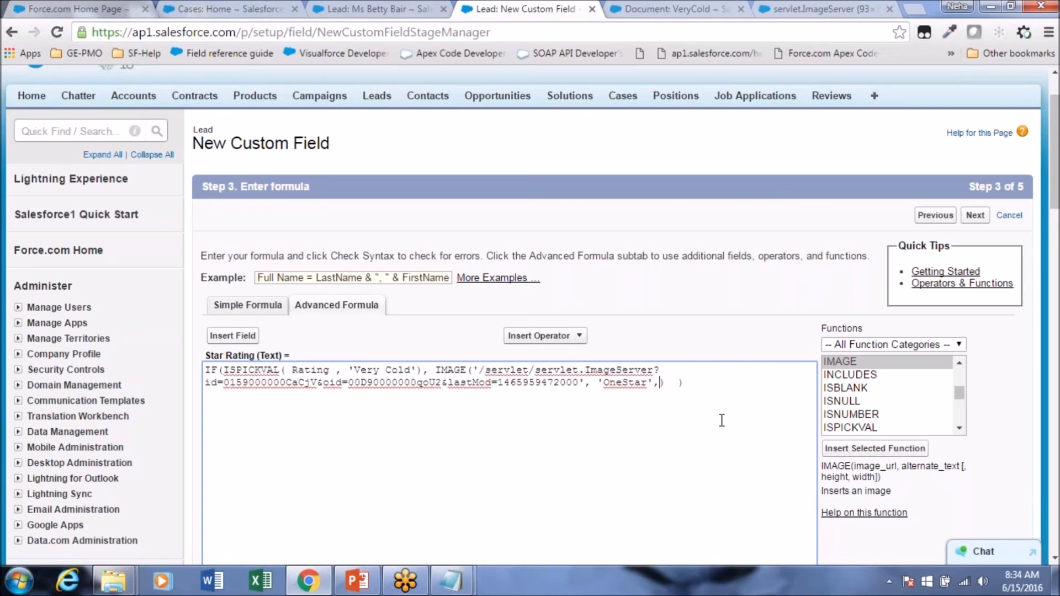
{"action": "type", "text": "30,30"}
Step: Add null as the IF's false result after the IMAGE function and remove the extra spaces before the closing parenthesis
{"action": "left_click_drag", "start_coordinate": [436, 370], "coordinate": [700, 390]}
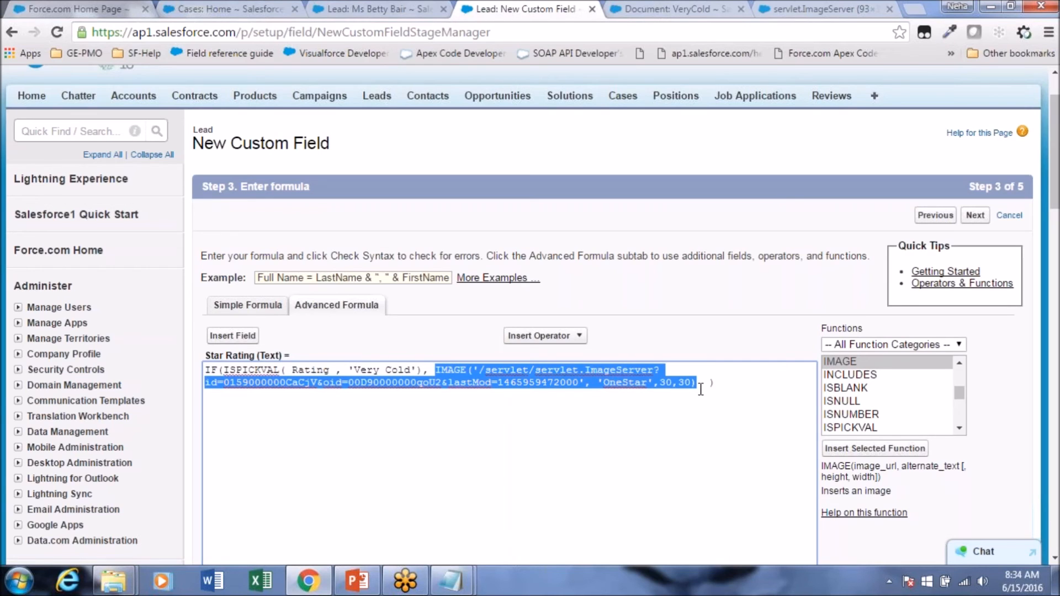
{"action": "left_click", "coordinate": [700, 389]}
{"action": "type", "text": ",null"}
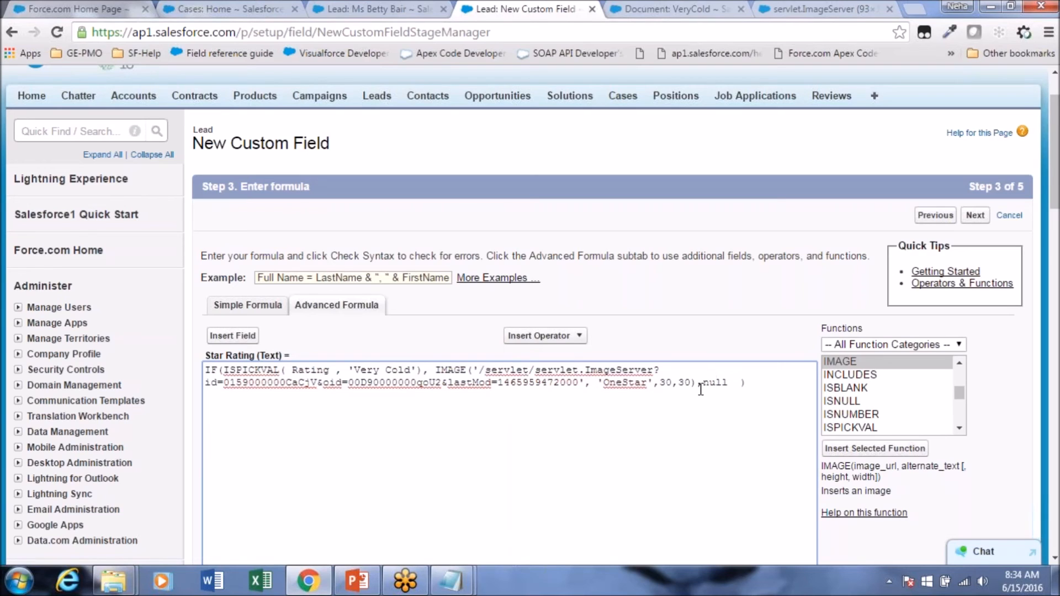
{"action": "key", "text": "BackSpace"}
Step: Review the formula's ISPICKVAL condition, image address, alternate text and size arguments
{"action": "left_click", "coordinate": [431, 371]}
{"action": "left_click_drag", "start_coordinate": [429, 372], "coordinate": [225, 373]}
{"action": "left_click", "coordinate": [307, 382]}
{"action": "left_click", "coordinate": [361, 383]}
{"action": "left_click", "coordinate": [529, 370]}
{"action": "left_click", "coordinate": [524, 382]}
{"action": "left_click", "coordinate": [660, 382]}
Step: Check the syntax of the Star Rating formula
{"action": "scroll", "coordinate": [190, 457], "scroll_direction": "down", "scroll_amount": 1}
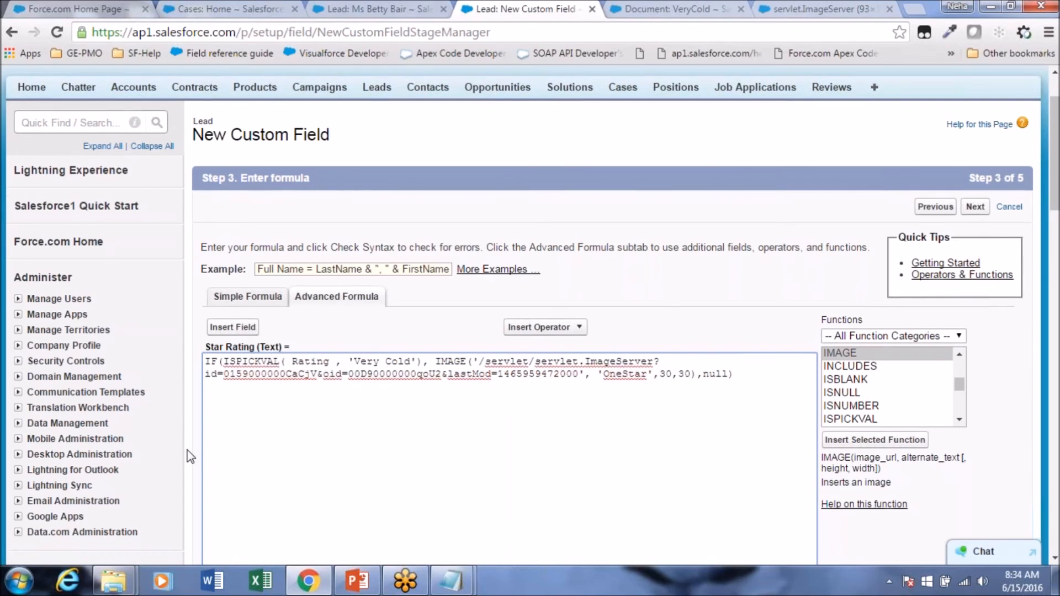
{"action": "scroll", "coordinate": [190, 456], "scroll_direction": "down", "scroll_amount": 4}
{"action": "left_click", "coordinate": [238, 468]}
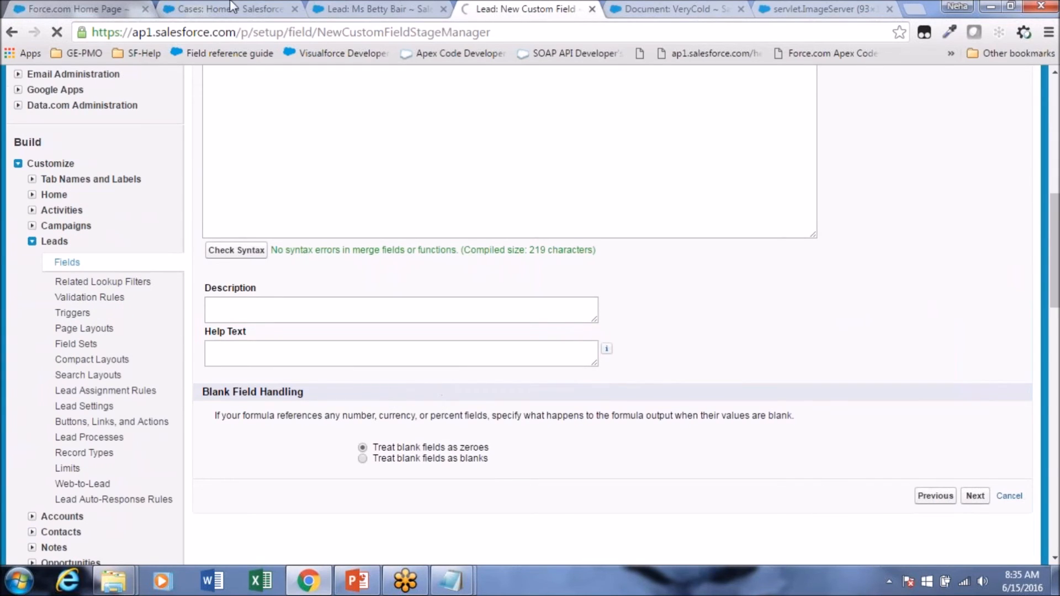
Step: Accept the default field-level security and all Lead page layouts, and save the Star Rating field
{"action": "scroll", "coordinate": [1055, 563], "scroll_direction": "down", "scroll_amount": 1}
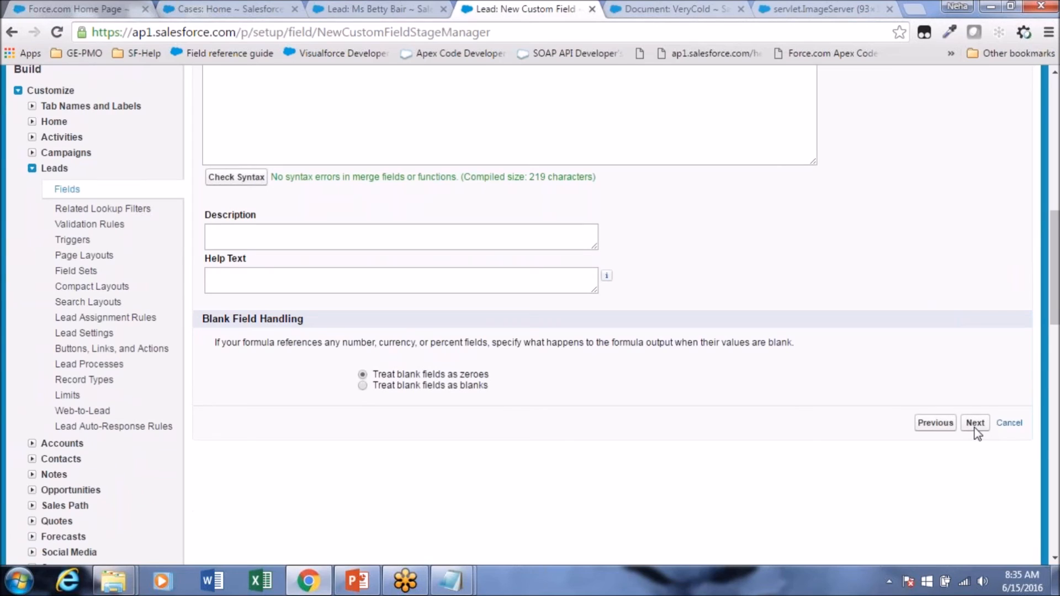
{"action": "left_click", "coordinate": [975, 429]}
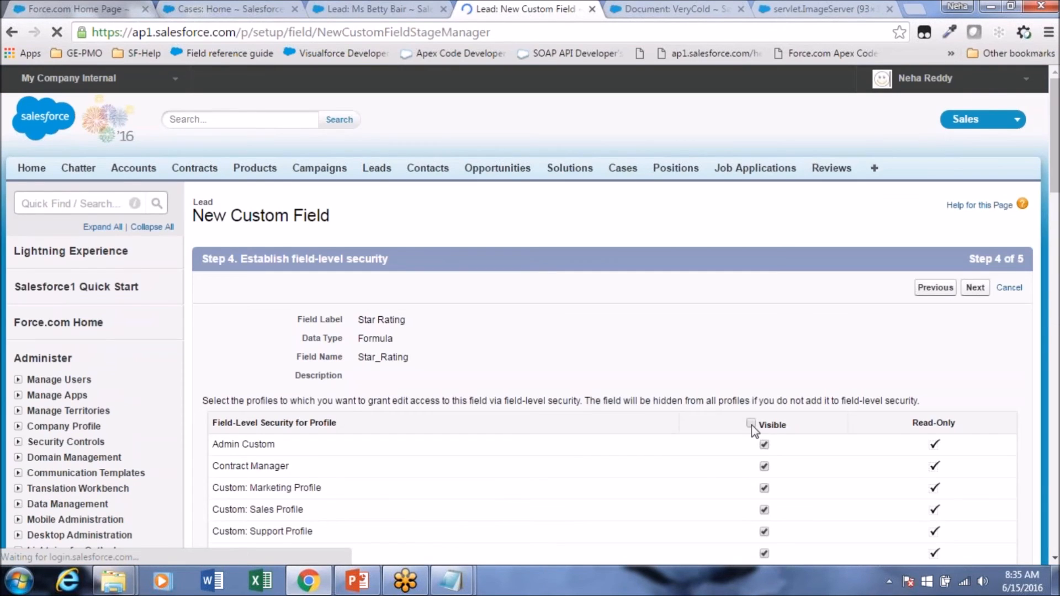
{"action": "left_click", "coordinate": [973, 290]}
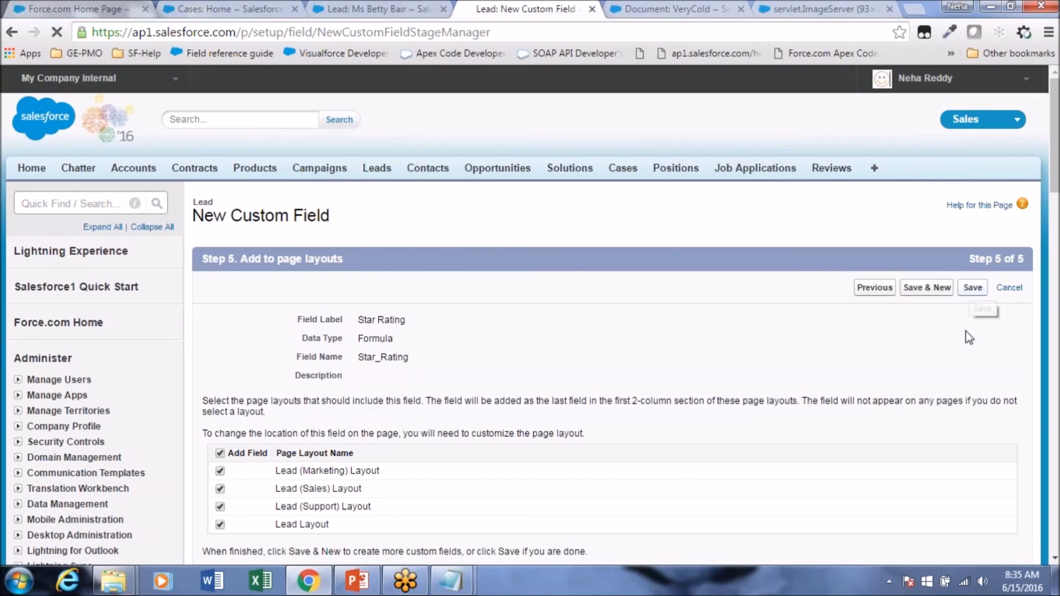
{"action": "left_click", "coordinate": [973, 289]}
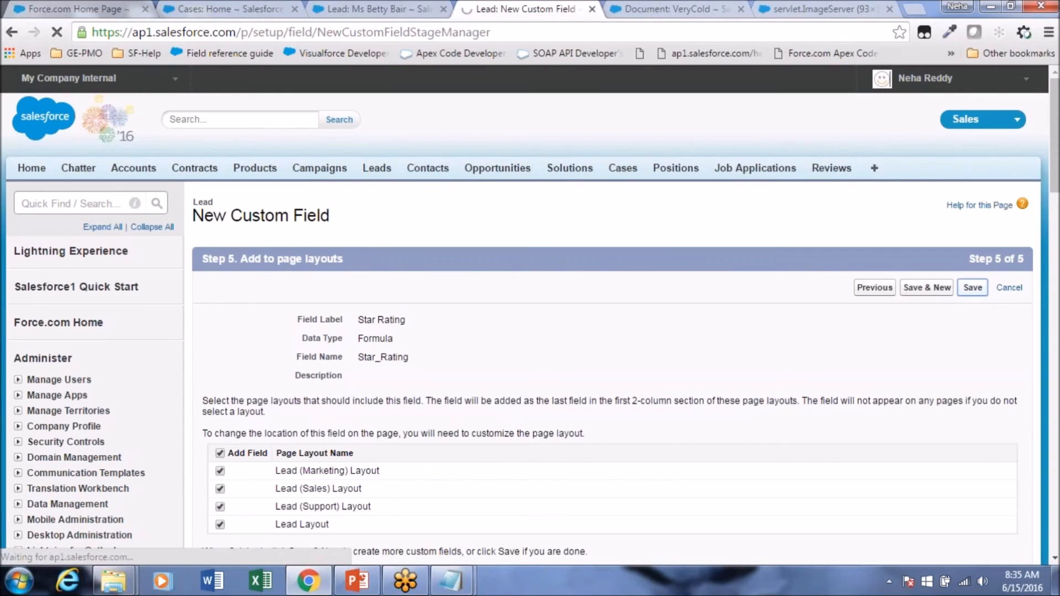
Step: Return to the open lead record and reload its detail page
{"action": "left_click", "coordinate": [404, 11]}
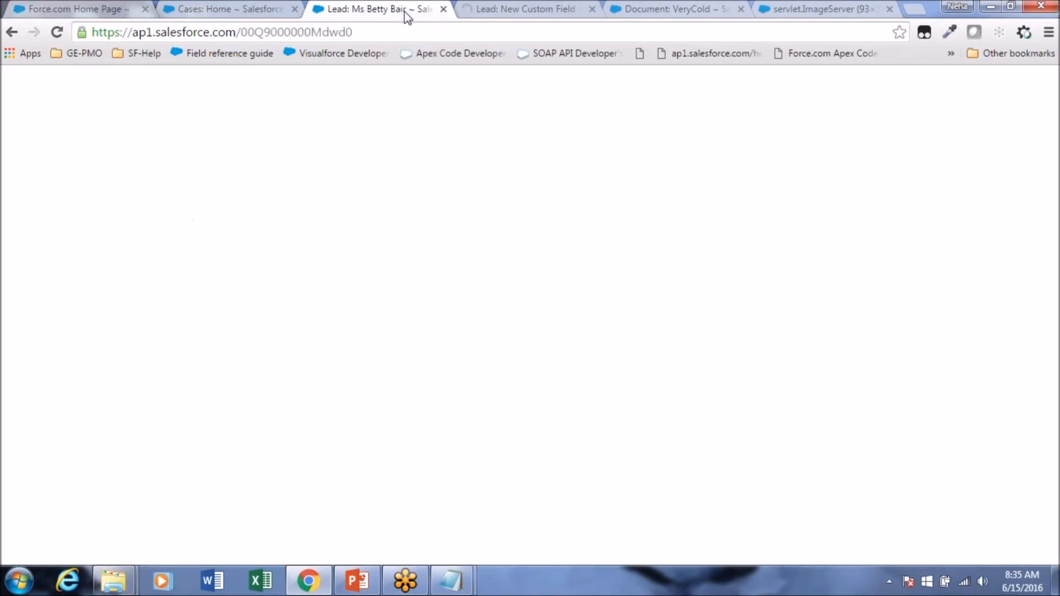
{"action": "left_click", "coordinate": [57, 32]}
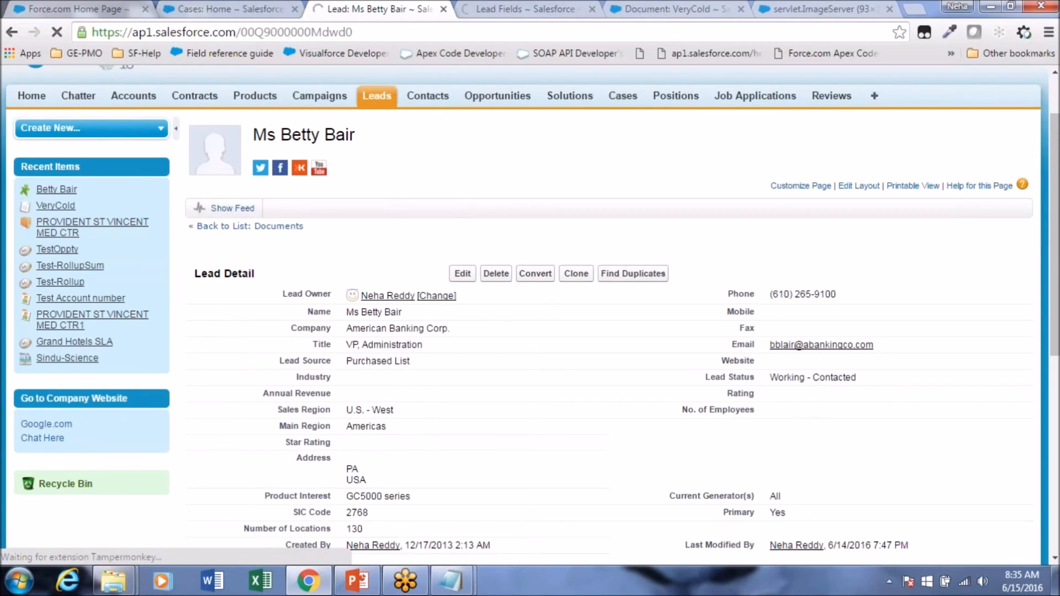
{"action": "double_click", "coordinate": [771, 393]}
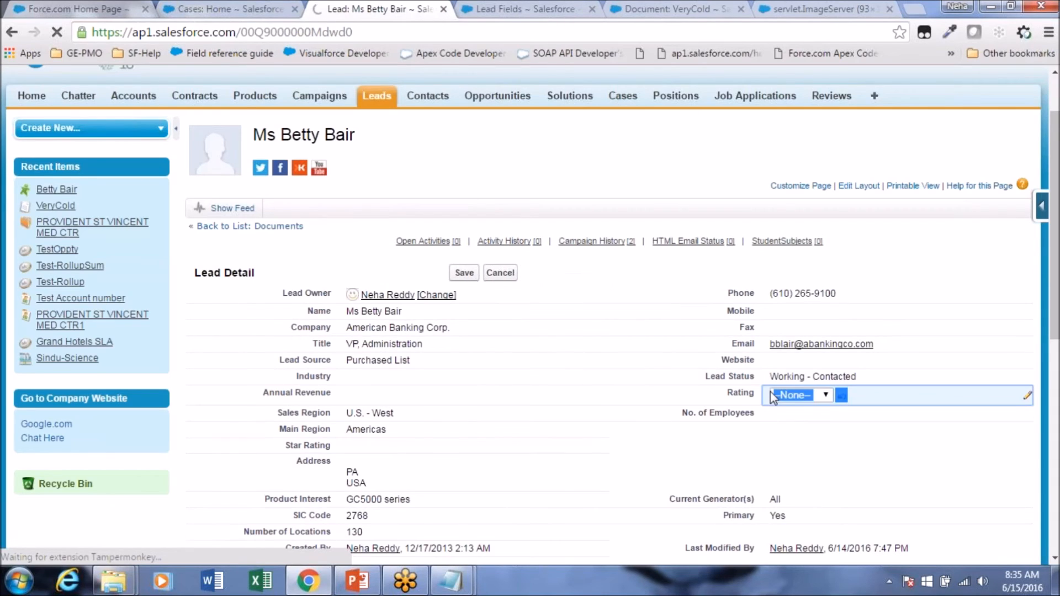
{"action": "left_click", "coordinate": [804, 397]}
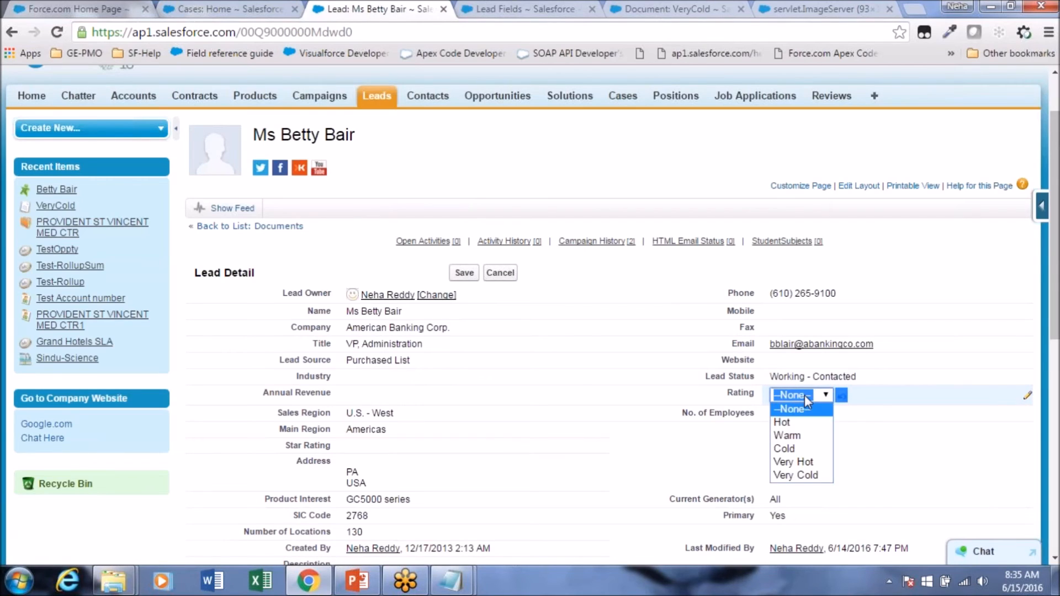
{"action": "left_click", "coordinate": [816, 474]}
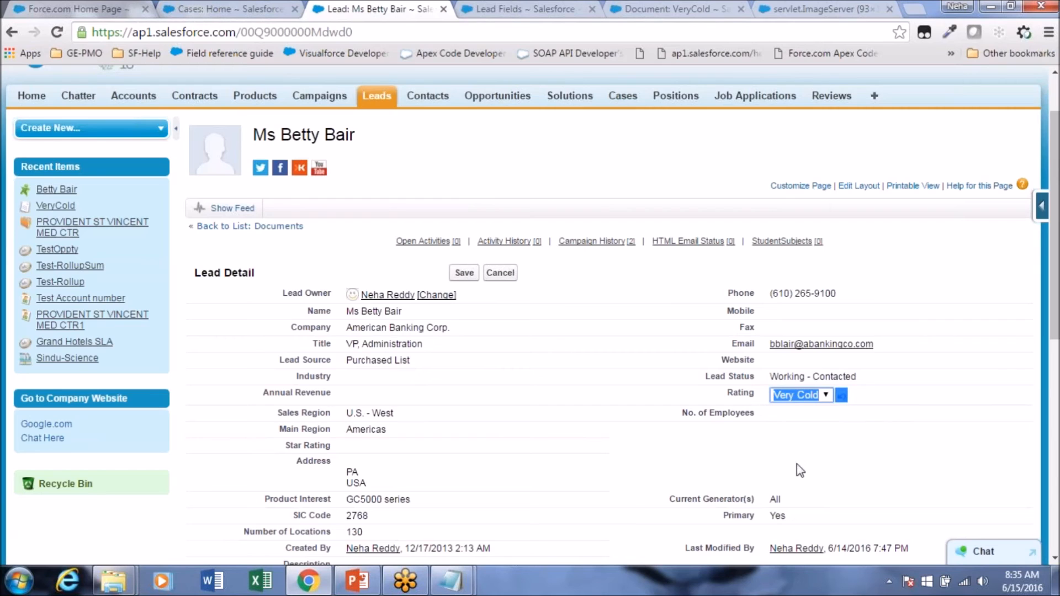
{"action": "scroll", "coordinate": [488, 449], "scroll_direction": "down", "scroll_amount": 1}
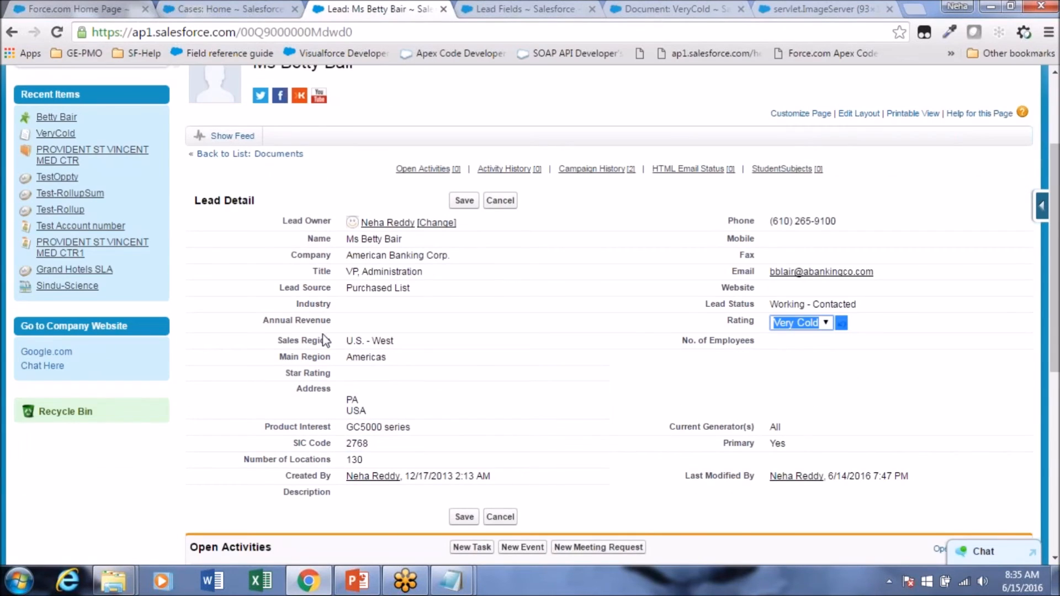
Step: Edit the Lead Layout to place the Star Rating field directly below Rating in the Lead Information section, and save the layout
{"action": "left_click_drag", "start_coordinate": [288, 371], "coordinate": [331, 373]}
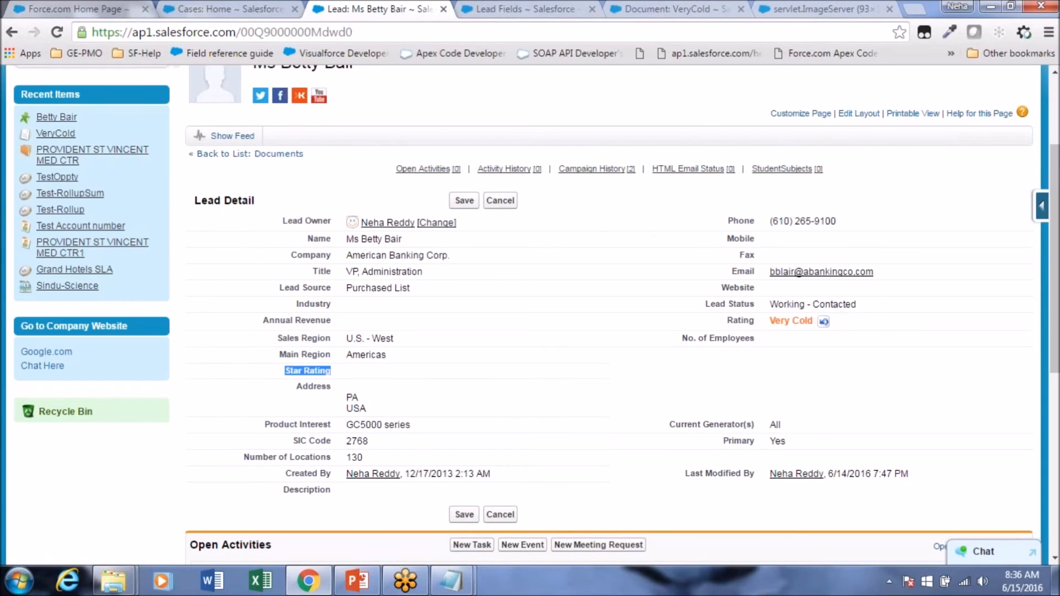
{"action": "left_click", "coordinate": [858, 114]}
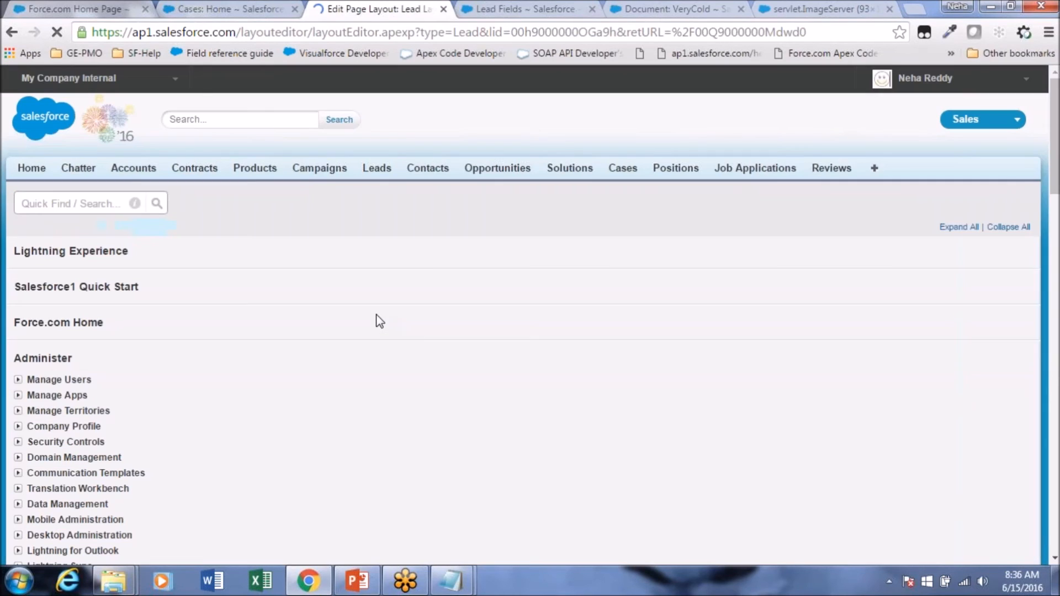
{"action": "scroll", "coordinate": [523, 326], "scroll_direction": "down", "scroll_amount": 1}
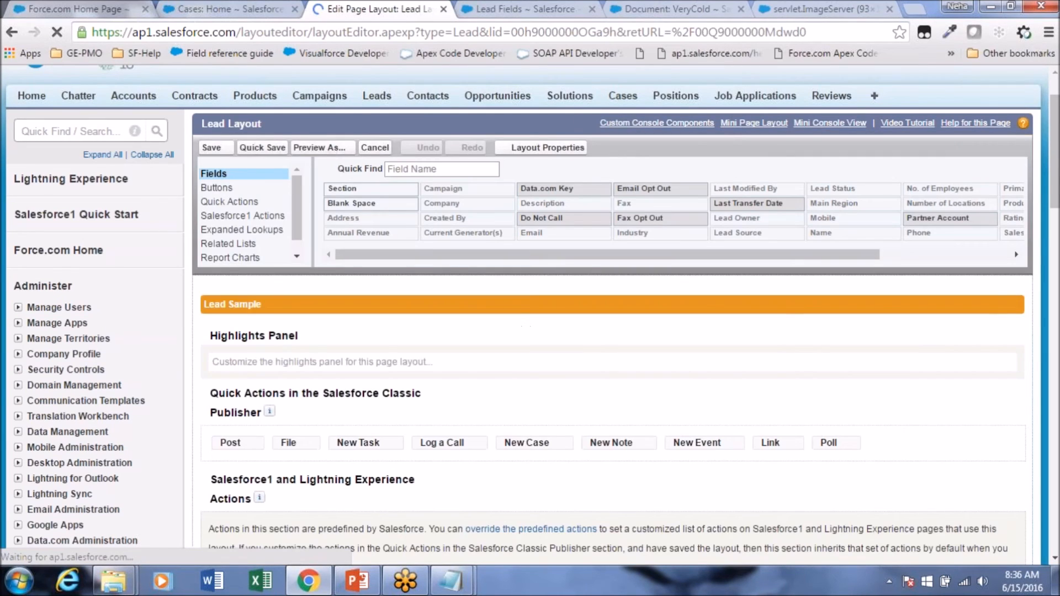
{"action": "scroll", "coordinate": [431, 374], "scroll_direction": "down", "scroll_amount": 1}
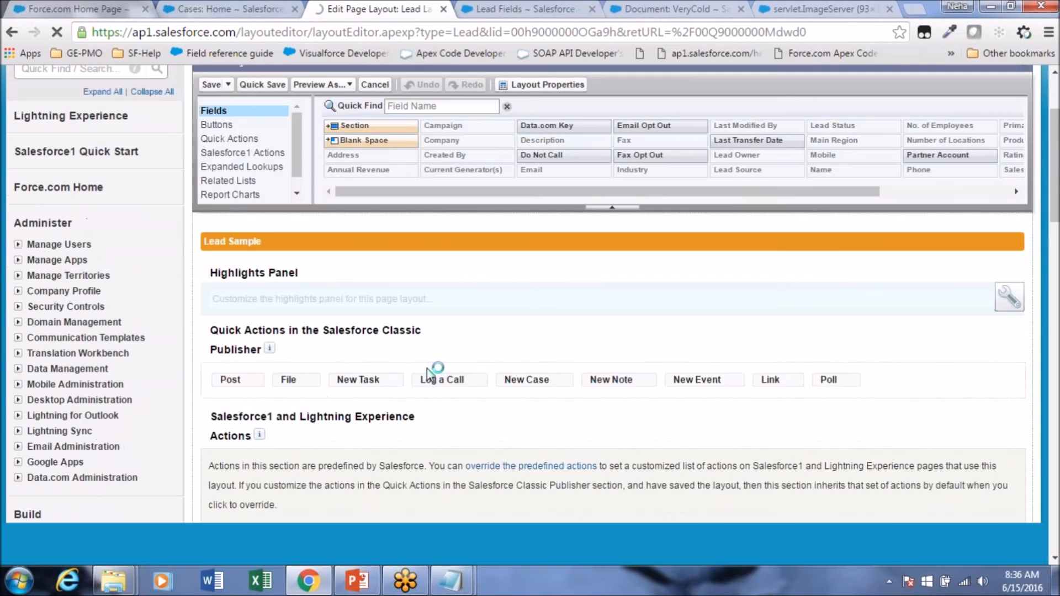
{"action": "scroll", "coordinate": [428, 373], "scroll_direction": "down", "scroll_amount": 6}
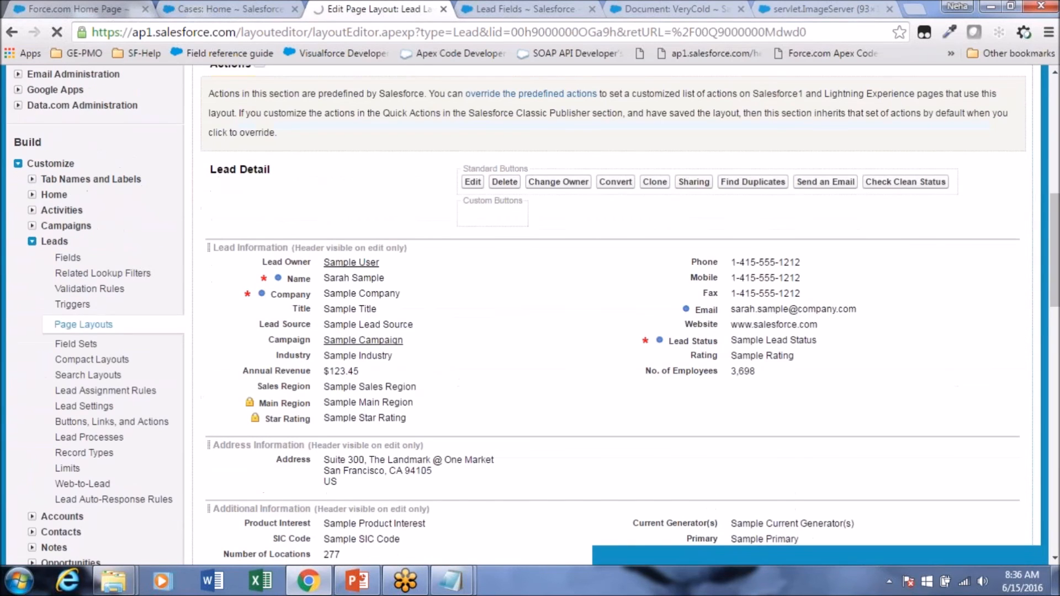
{"action": "scroll", "coordinate": [431, 331], "scroll_direction": "down", "scroll_amount": 1}
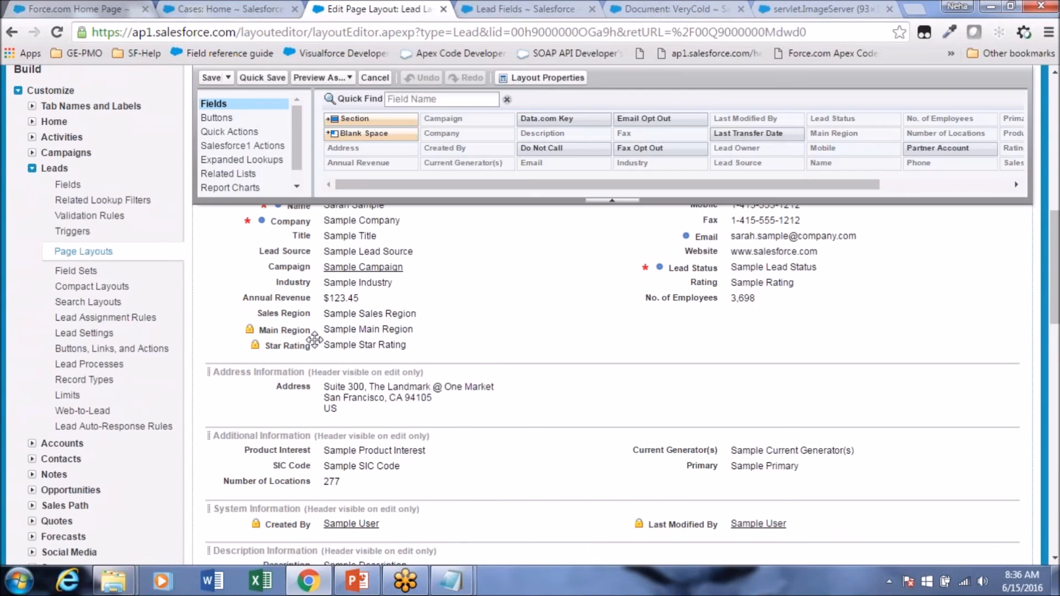
{"action": "left_click", "coordinate": [315, 343]}
{"action": "left_click_drag", "start_coordinate": [541, 345], "coordinate": [719, 376]}
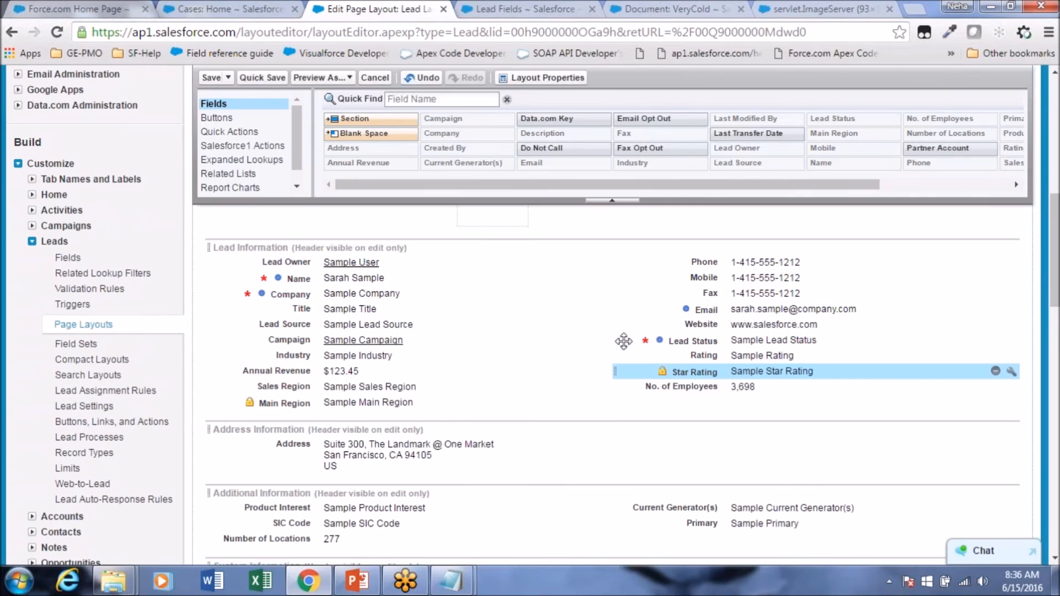
{"action": "left_click", "coordinate": [213, 79]}
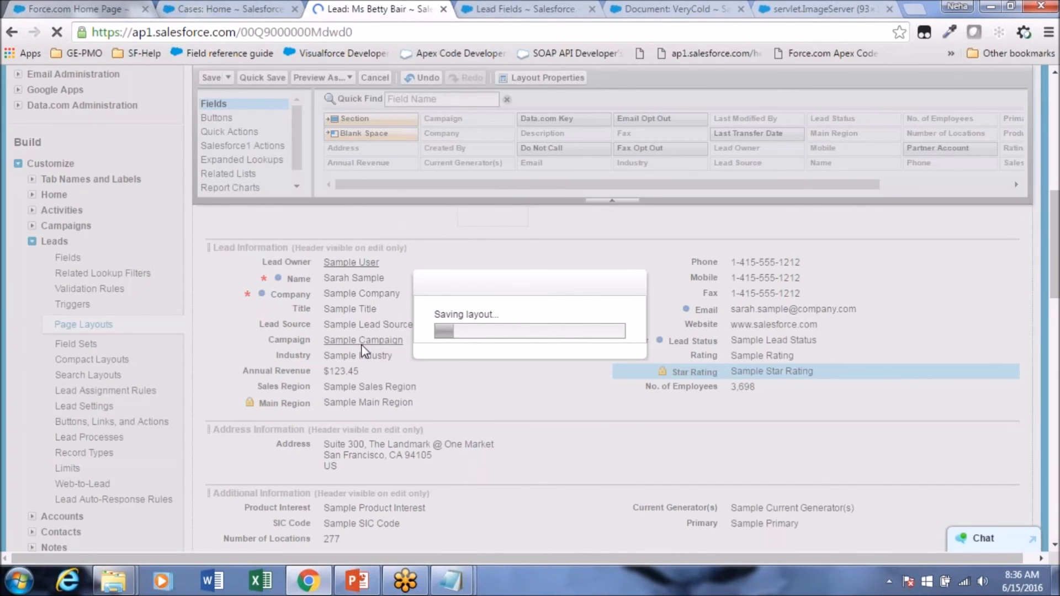
Step: Set the lead's Rating to Very Cold and save the record
{"action": "scroll", "coordinate": [365, 351], "scroll_direction": "down", "scroll_amount": 2}
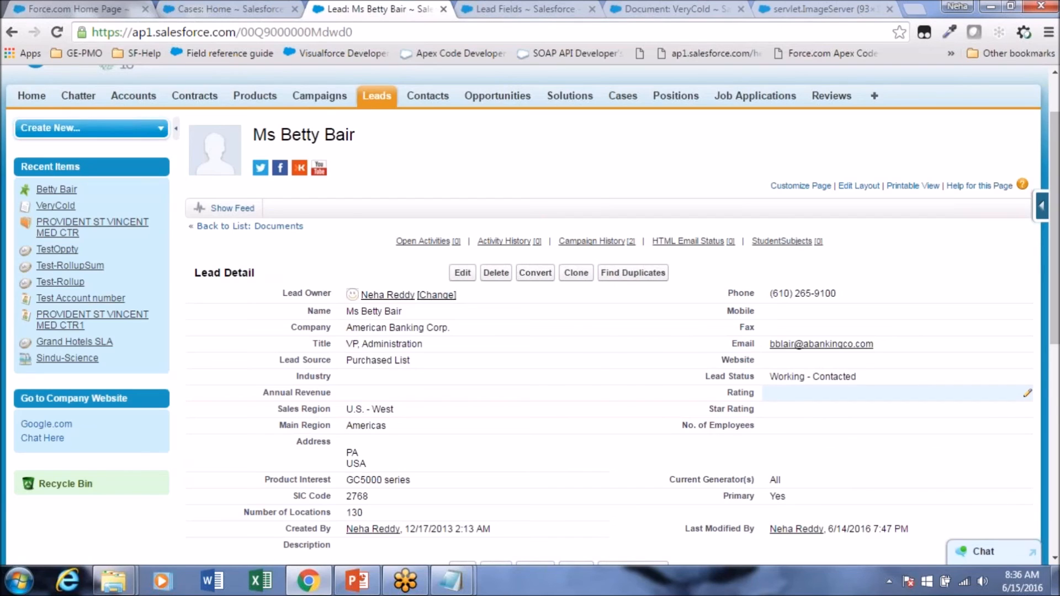
{"action": "double_click", "coordinate": [787, 393]}
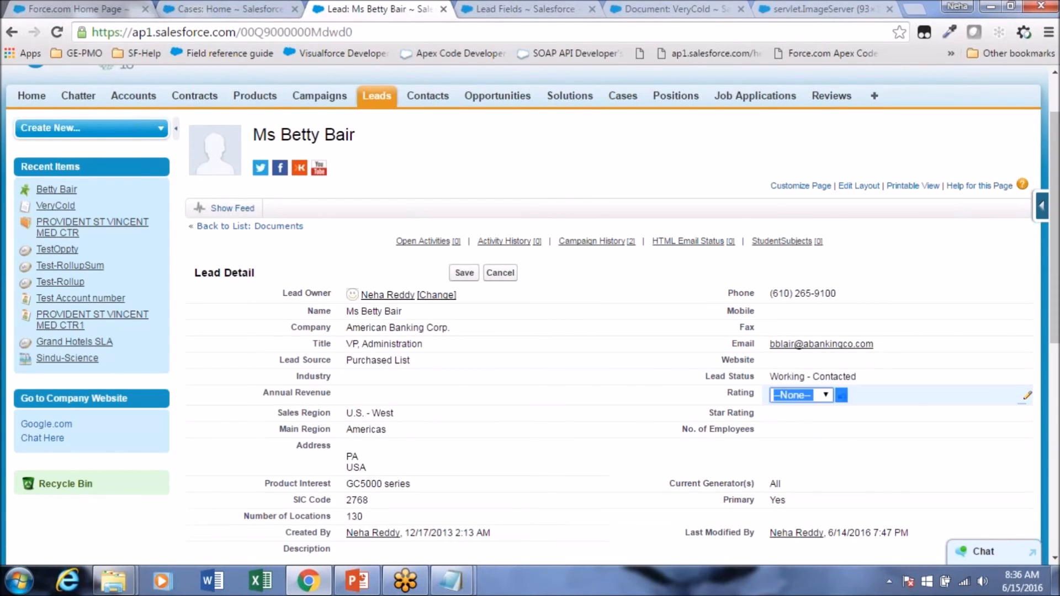
{"action": "left_click", "coordinate": [799, 401]}
{"action": "left_click", "coordinate": [800, 477]}
{"action": "left_click", "coordinate": [464, 273]}
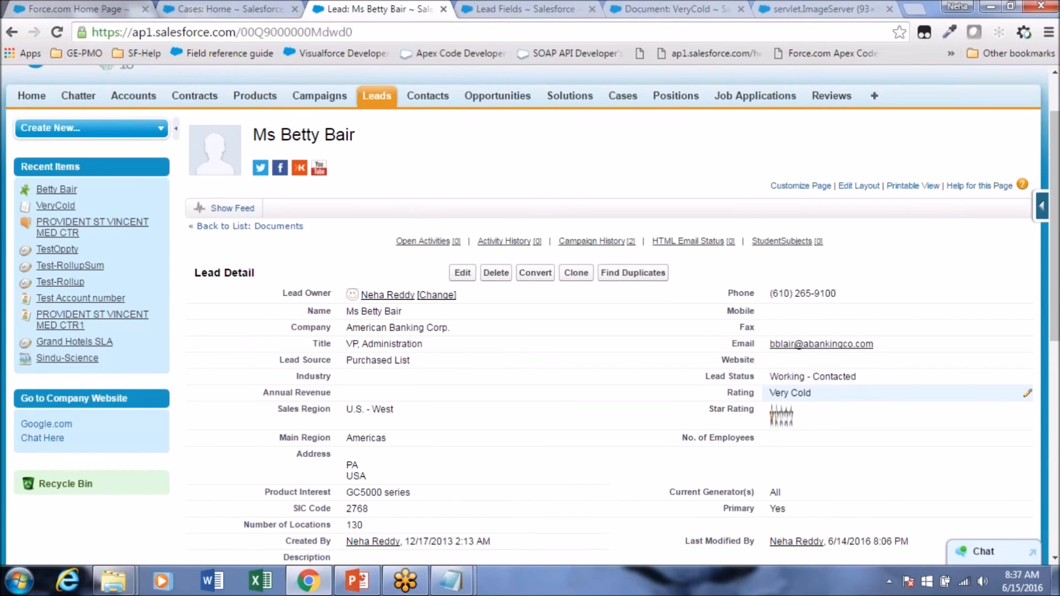
Step: Open the Star Rating custom field for editing from the Lead fields list
{"action": "left_click", "coordinate": [523, 8]}
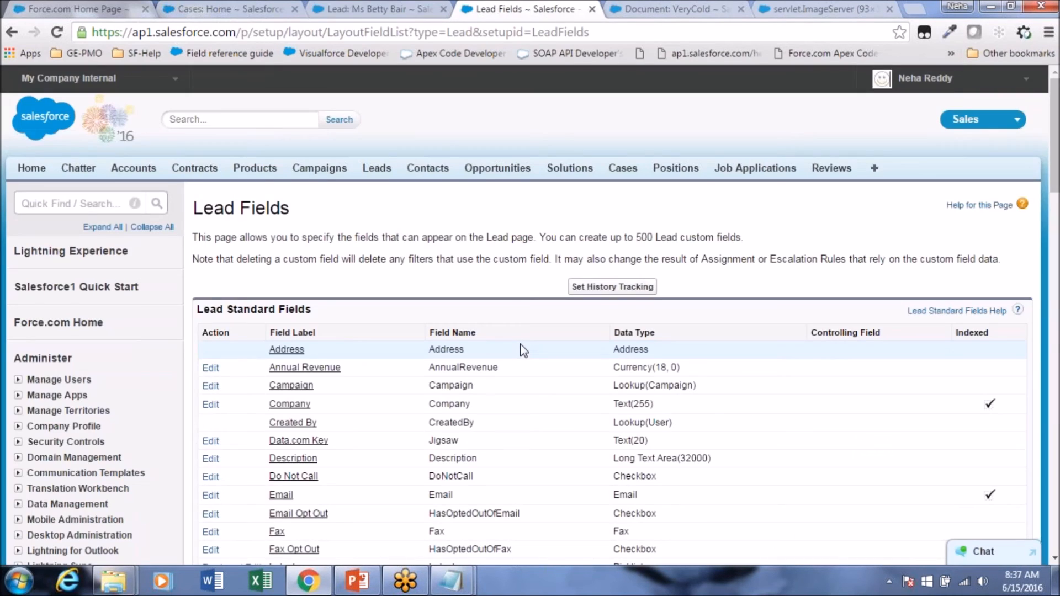
{"action": "scroll", "coordinate": [521, 345], "scroll_direction": "down", "scroll_amount": 7}
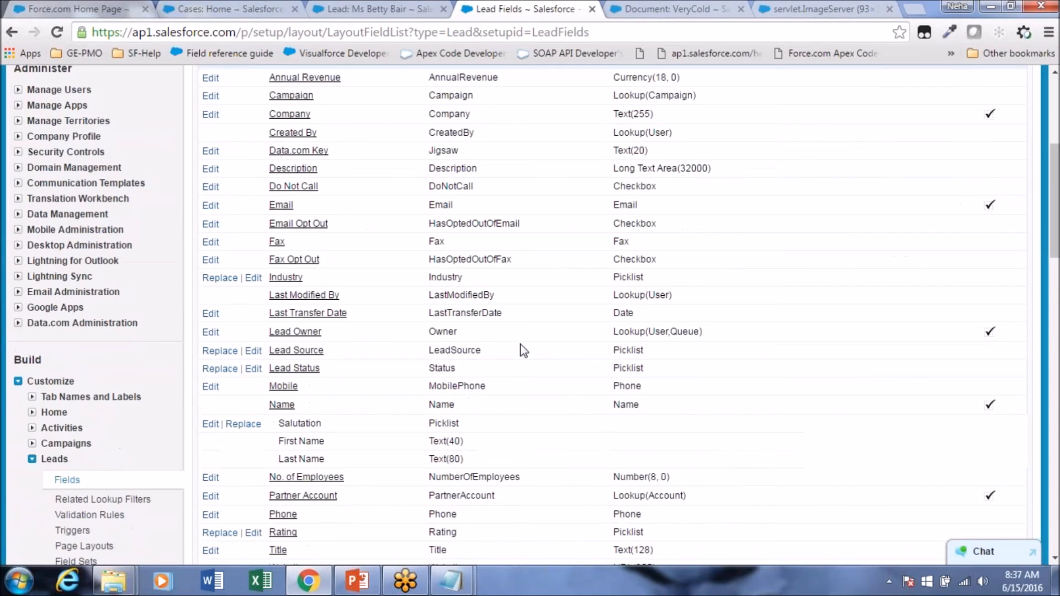
{"action": "scroll", "coordinate": [520, 343], "scroll_direction": "down", "scroll_amount": 7}
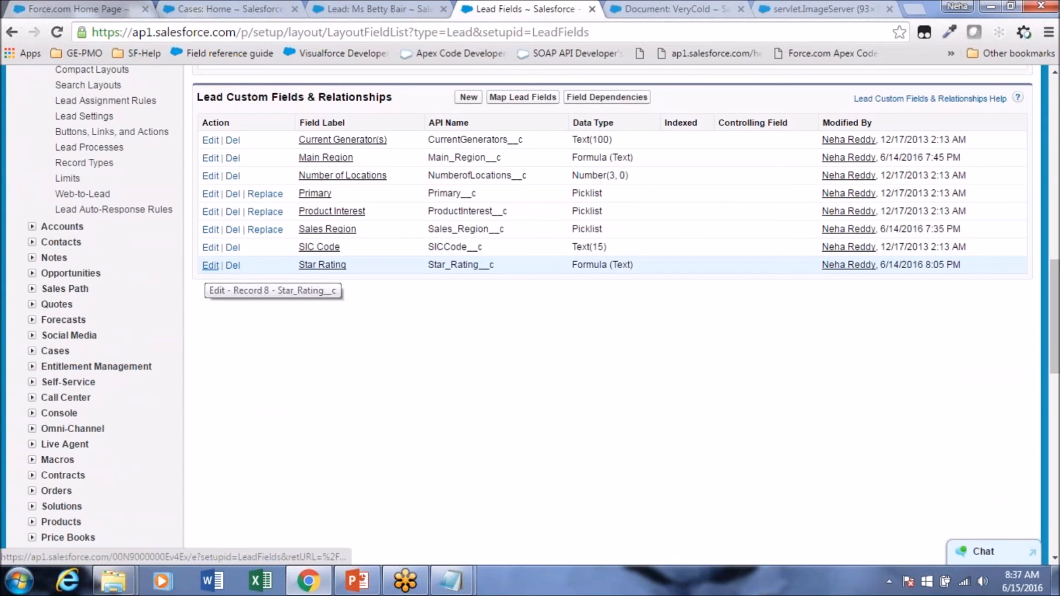
{"action": "left_click", "coordinate": [210, 266]}
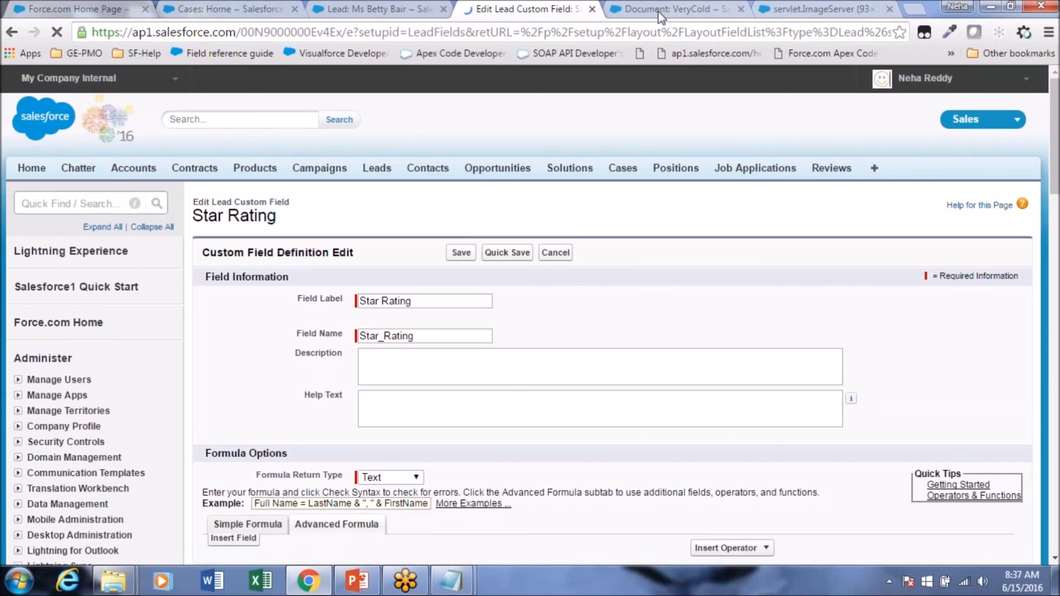
Step: Look up the argument order of the IMAGE function in the formula editor's function list
{"action": "scroll", "coordinate": [638, 278], "scroll_direction": "down", "scroll_amount": 2}
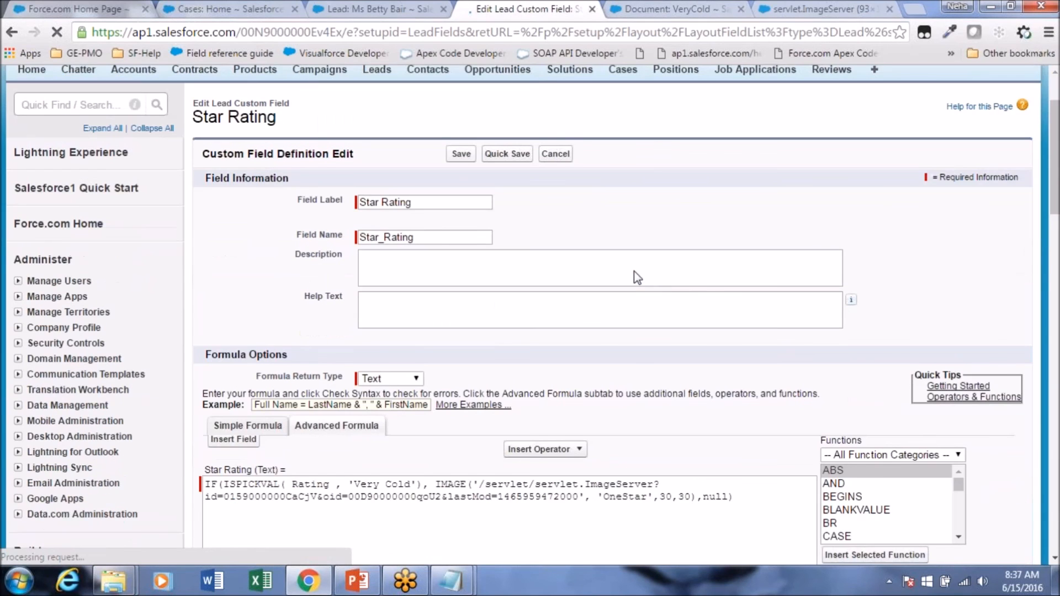
{"action": "scroll", "coordinate": [638, 278], "scroll_direction": "down", "scroll_amount": 1}
{"action": "scroll", "coordinate": [860, 385], "scroll_direction": "down", "scroll_amount": 2}
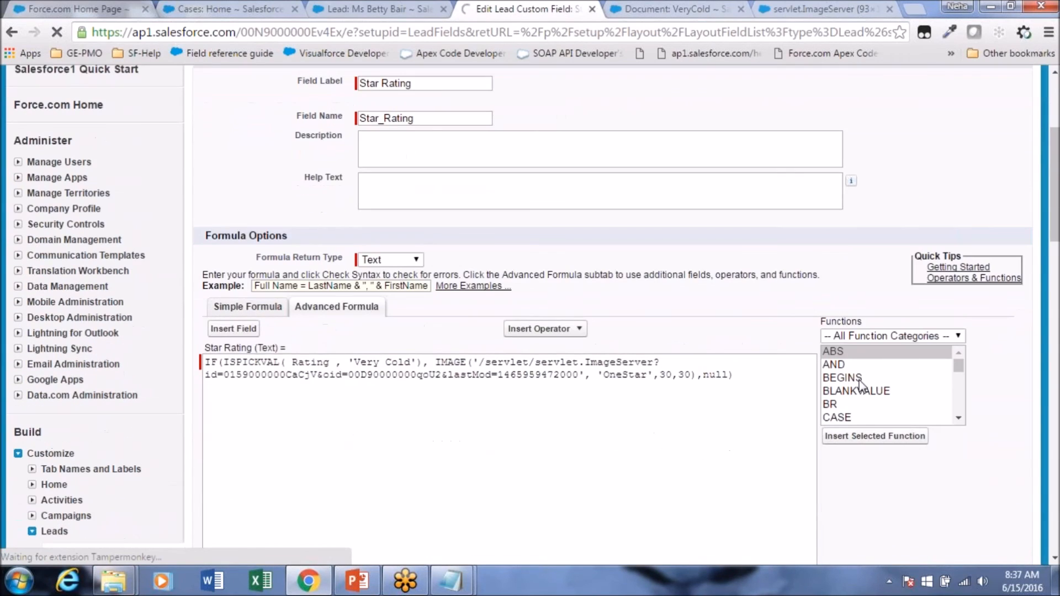
{"action": "left_click", "coordinate": [859, 380]}
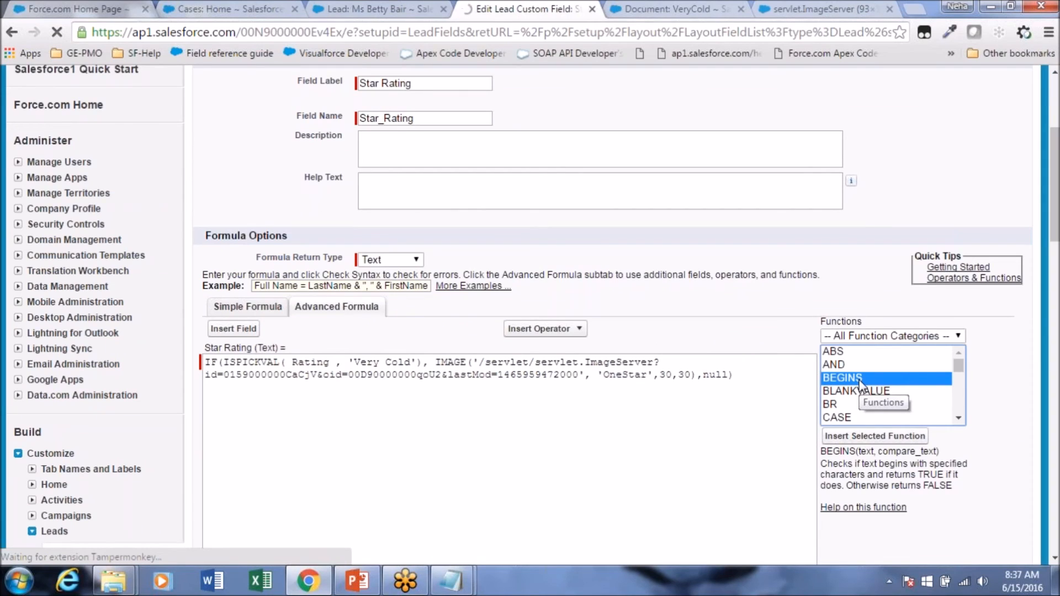
{"action": "key", "text": "i"}
{"action": "key", "text": "Down"}
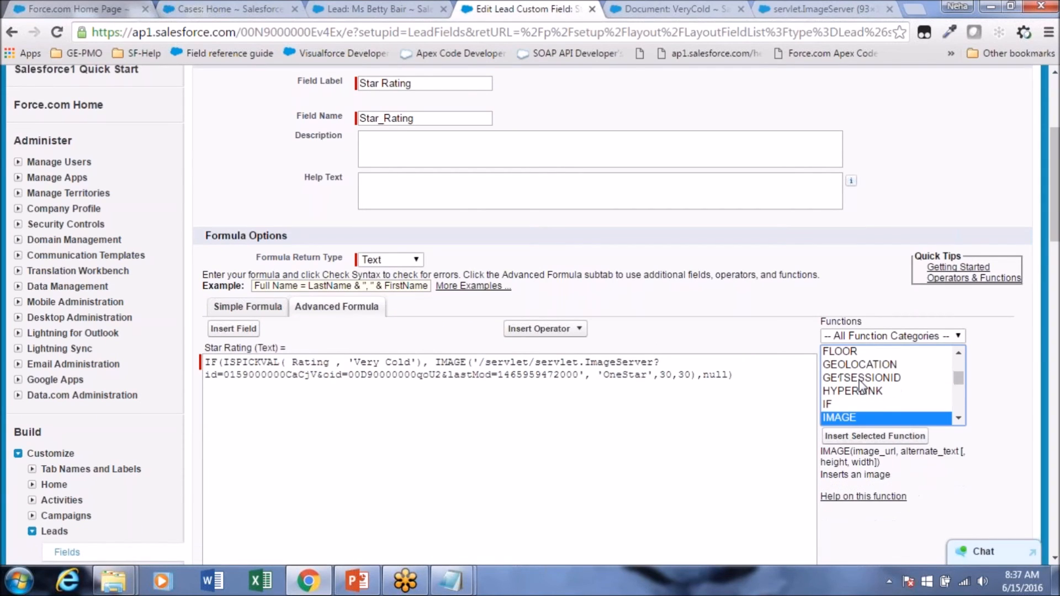
Step: Set the IMAGE function's width argument to 50 in the Star Rating formula and quick-save the field
{"action": "left_click", "coordinate": [685, 375]}
{"action": "double_click", "coordinate": [685, 375]}
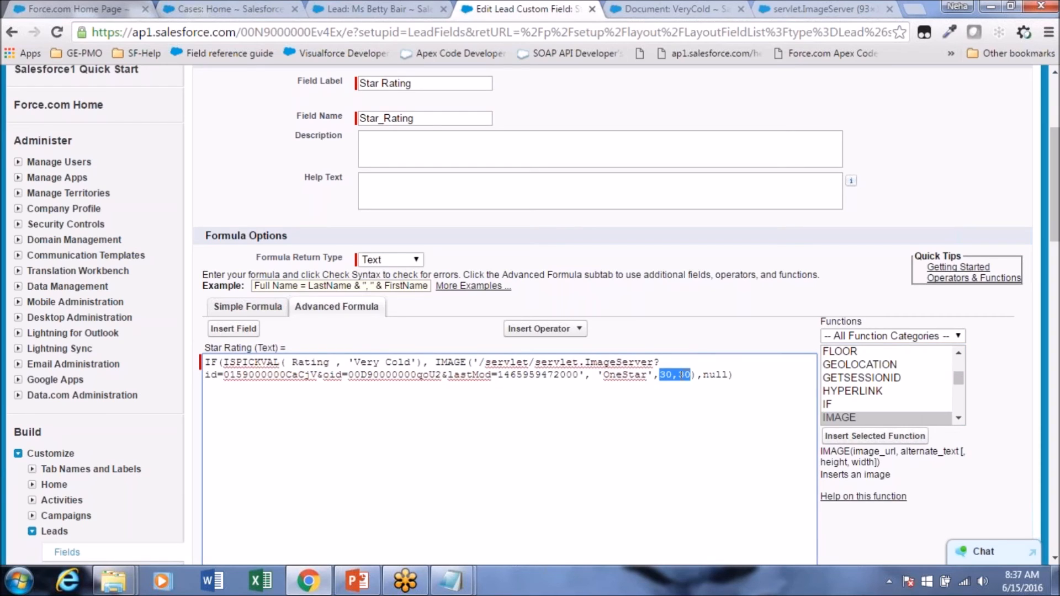
{"action": "left_click", "coordinate": [683, 375]}
{"action": "double_click", "coordinate": [684, 376]}
{"action": "type", "text": "50"}
{"action": "scroll", "coordinate": [624, 310], "scroll_direction": "up", "scroll_amount": 3}
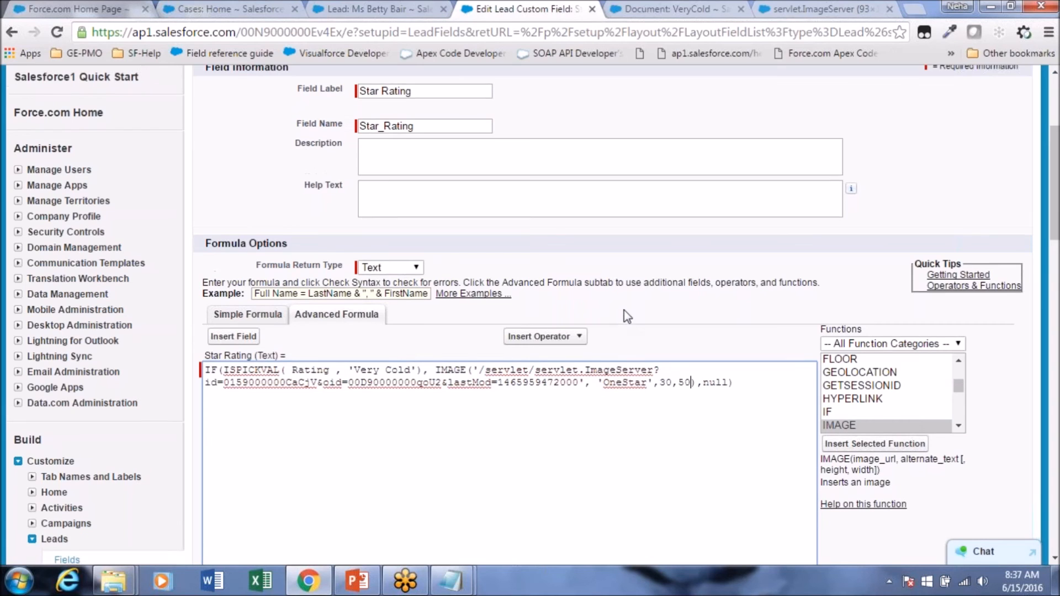
{"action": "left_click", "coordinate": [507, 180]}
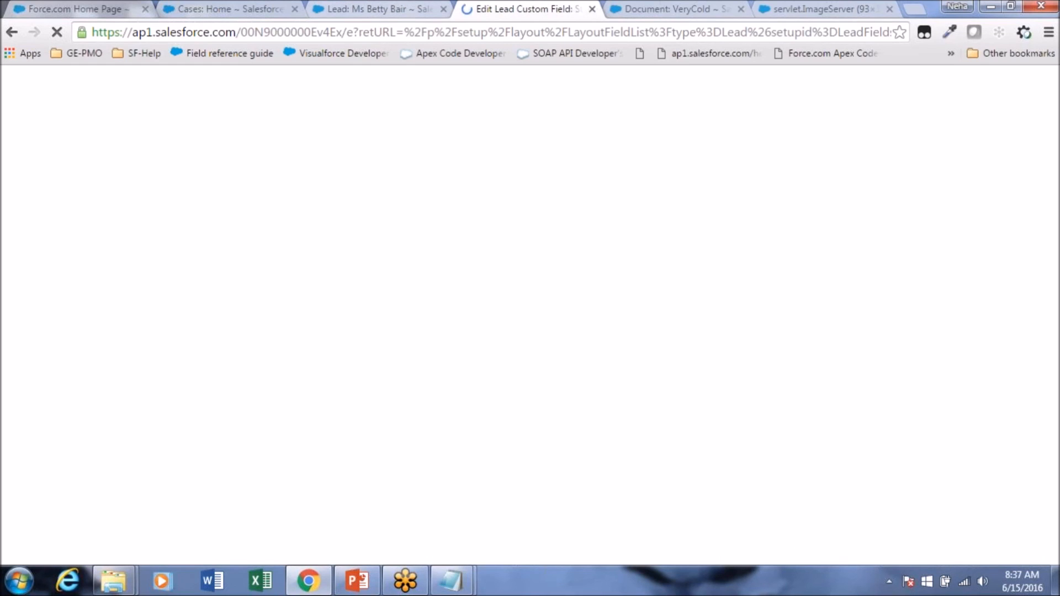
Step: Reload the lead record and examine how the Star Rating image is displayed
{"action": "left_click", "coordinate": [375, 9]}
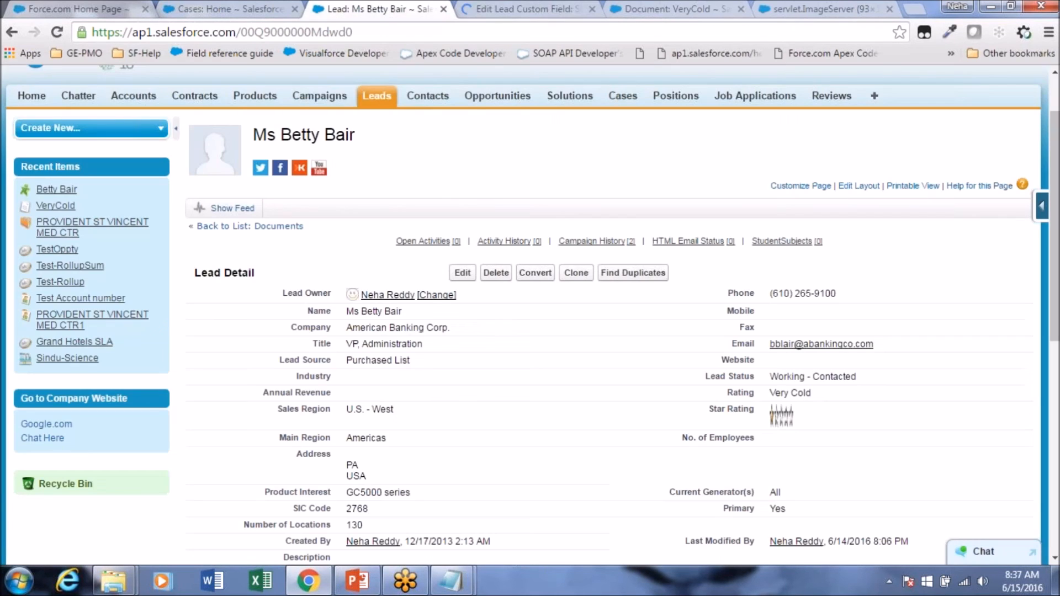
{"action": "left_click", "coordinate": [57, 34]}
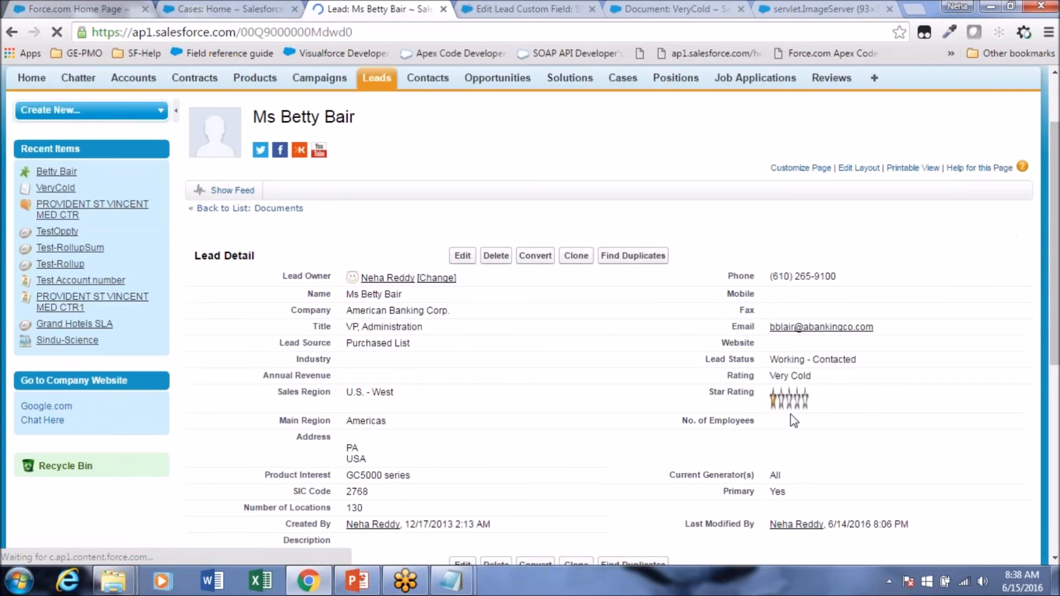
{"action": "scroll", "coordinate": [793, 421], "scroll_direction": "down", "scroll_amount": 3}
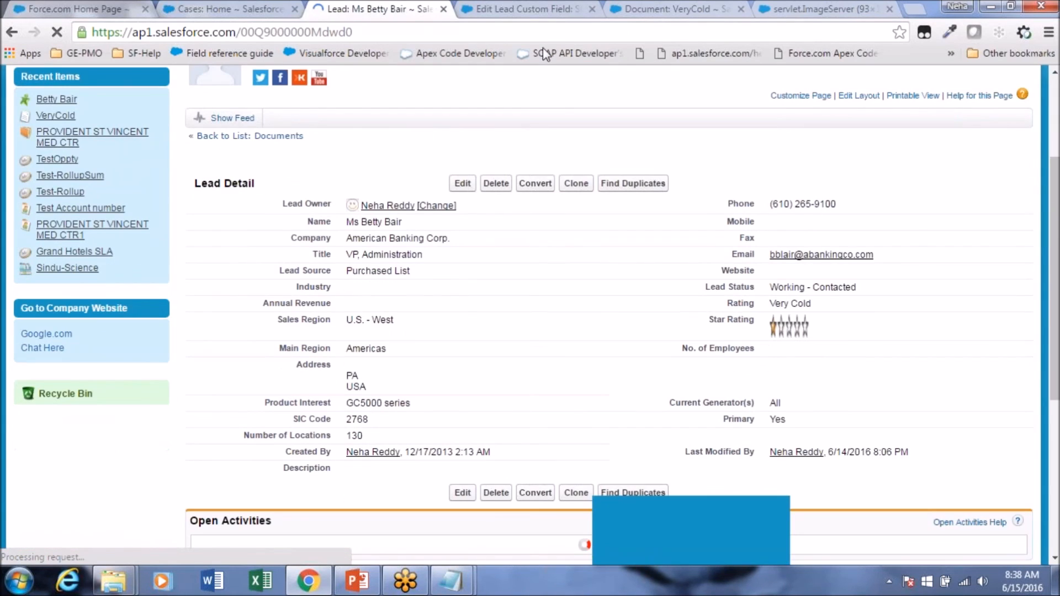
Step: Set the IMAGE function's height to 15 and width to 40 in the Star Rating formula and quick-save the field
{"action": "left_click", "coordinate": [534, 10]}
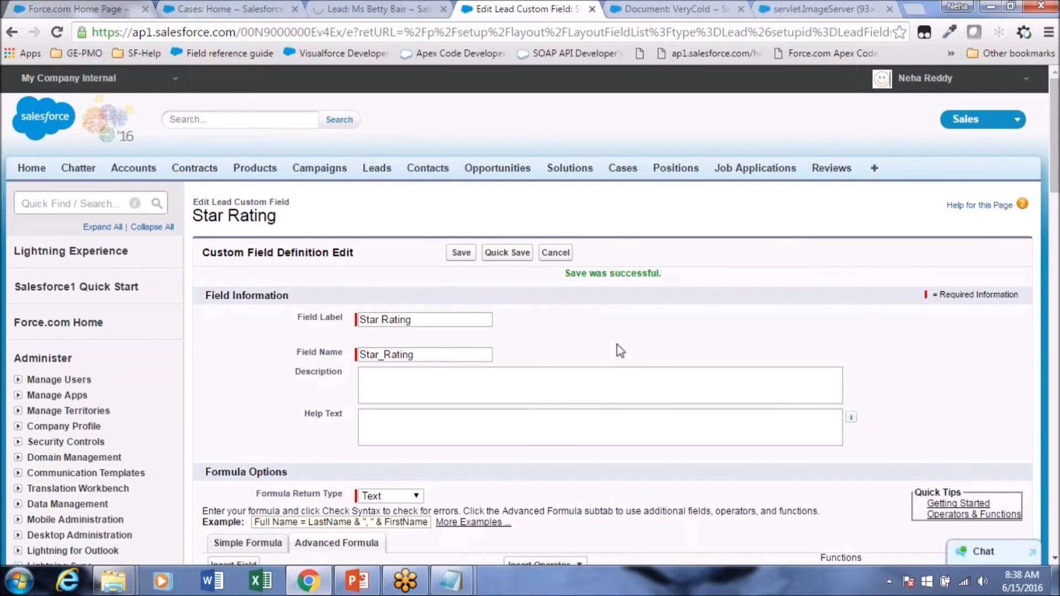
{"action": "scroll", "coordinate": [618, 350], "scroll_direction": "down", "scroll_amount": 2}
{"action": "scroll", "coordinate": [586, 379], "scroll_direction": "down", "scroll_amount": 3}
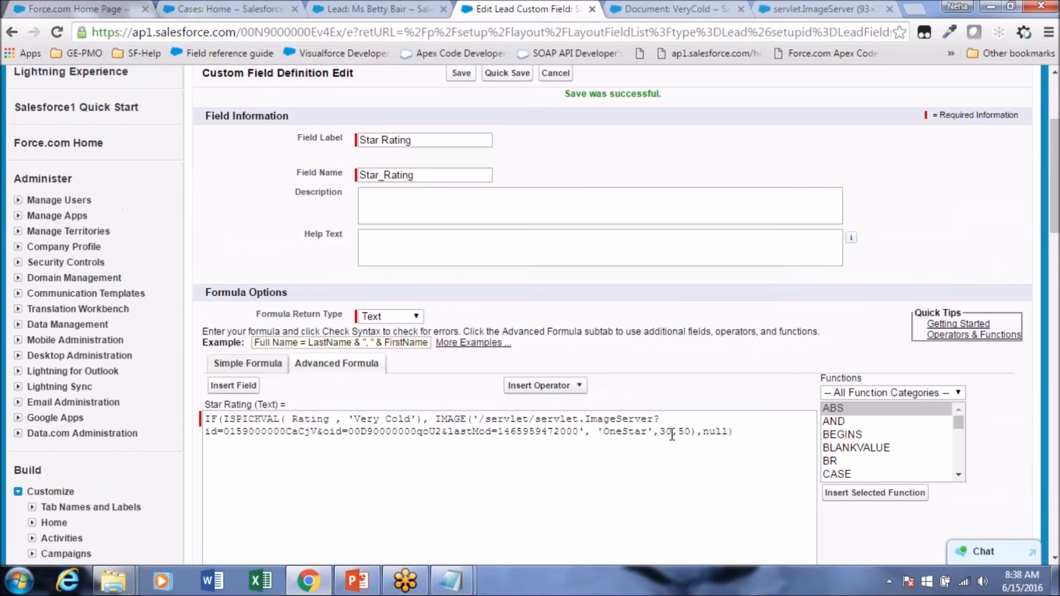
{"action": "scroll", "coordinate": [672, 435], "scroll_direction": "down", "scroll_amount": 5}
{"action": "left_click", "coordinate": [673, 247]}
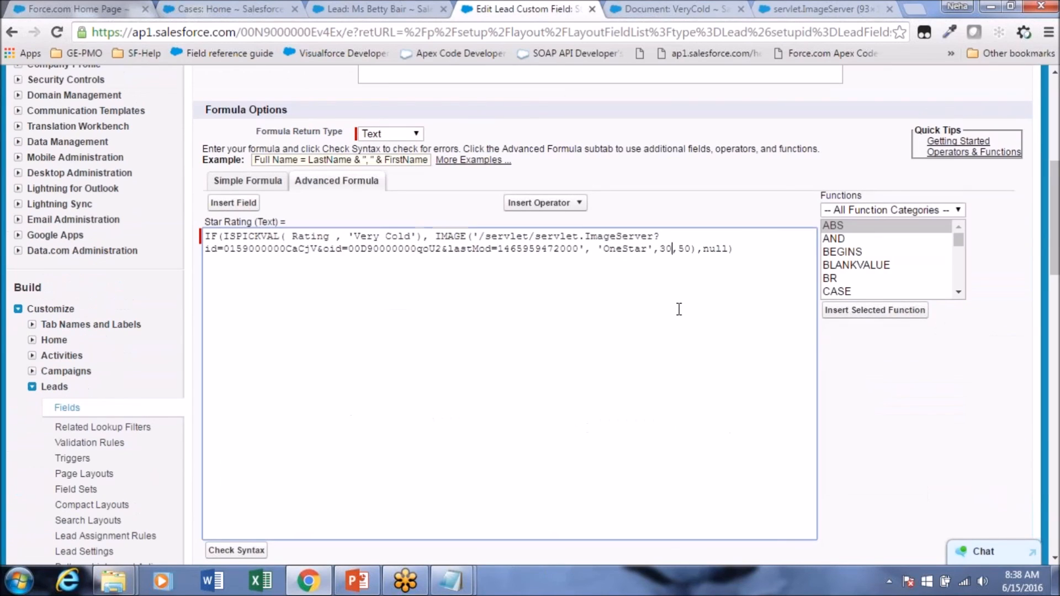
{"action": "double_click", "coordinate": [665, 249]}
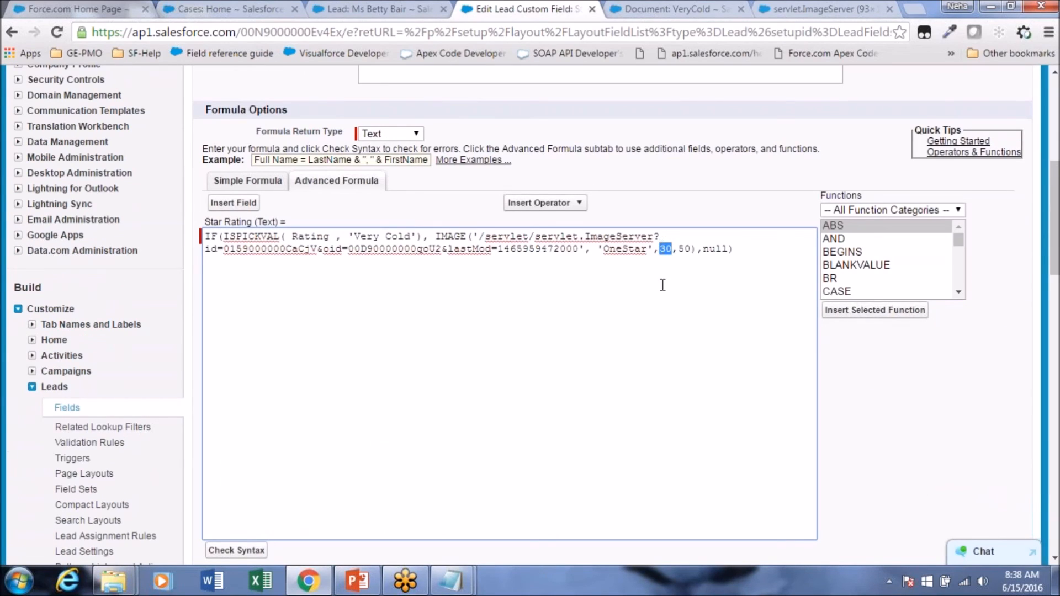
{"action": "type", "text": "15"}
{"action": "double_click", "coordinate": [684, 249]}
{"action": "type", "text": "40"}
{"action": "scroll", "coordinate": [849, 428], "scroll_direction": "up", "scroll_amount": 6}
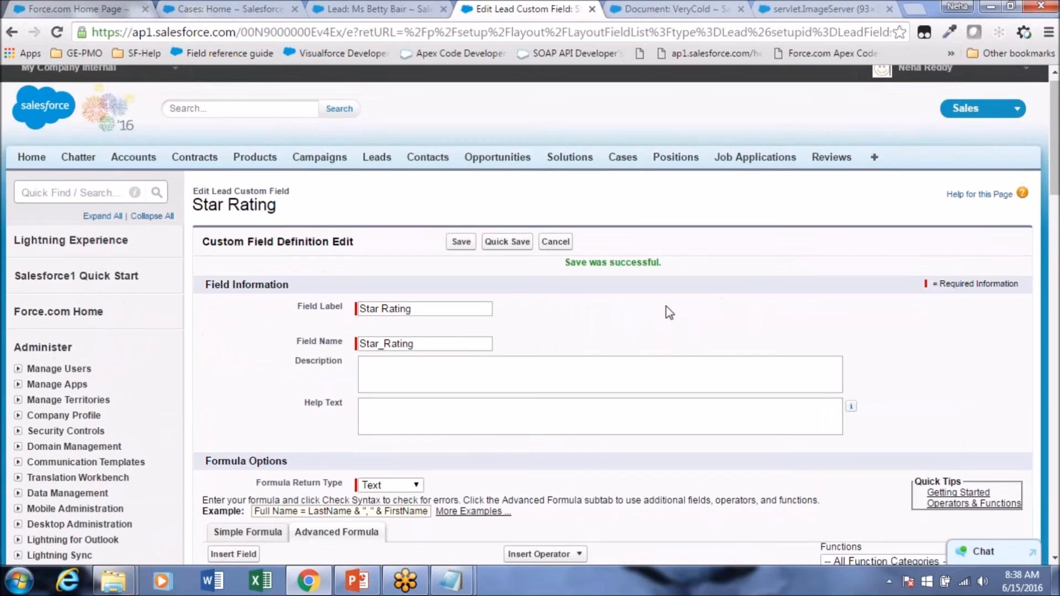
{"action": "left_click", "coordinate": [508, 252]}
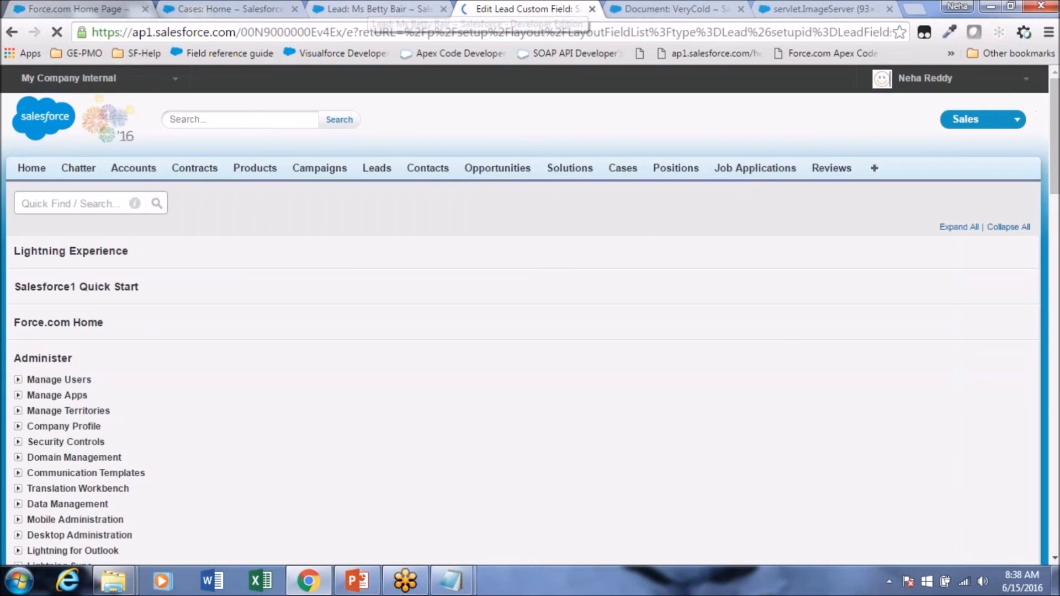
Step: Reload the lead record and check the Star Rating image at its new size
{"action": "left_click", "coordinate": [371, 9]}
{"action": "left_click", "coordinate": [58, 32]}
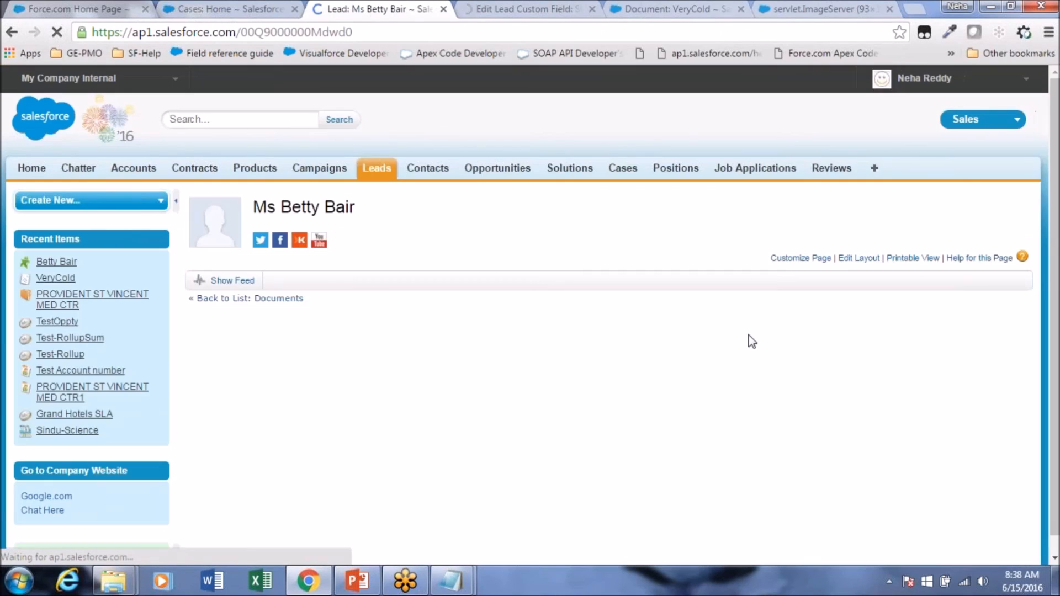
{"action": "scroll", "coordinate": [752, 341], "scroll_direction": "down", "scroll_amount": 4}
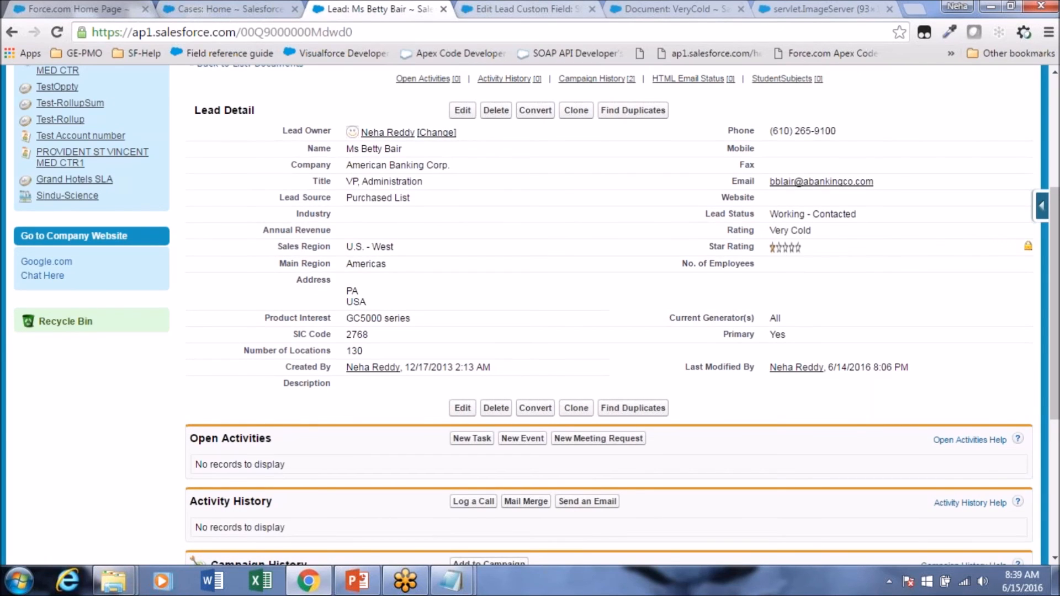
{"action": "left_click", "coordinate": [519, 9]}
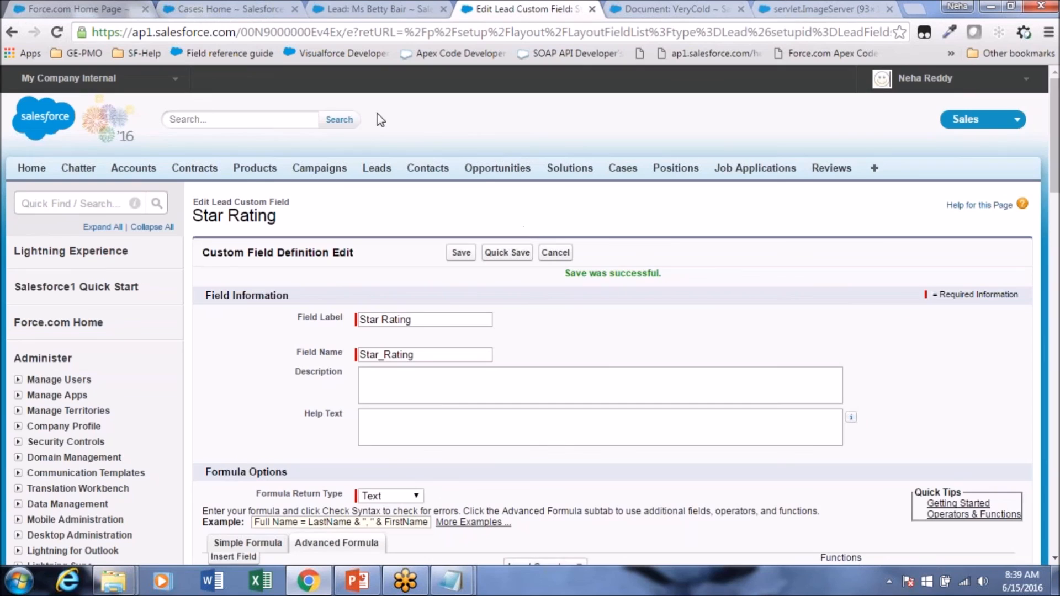
{"action": "left_click", "coordinate": [389, 11]}
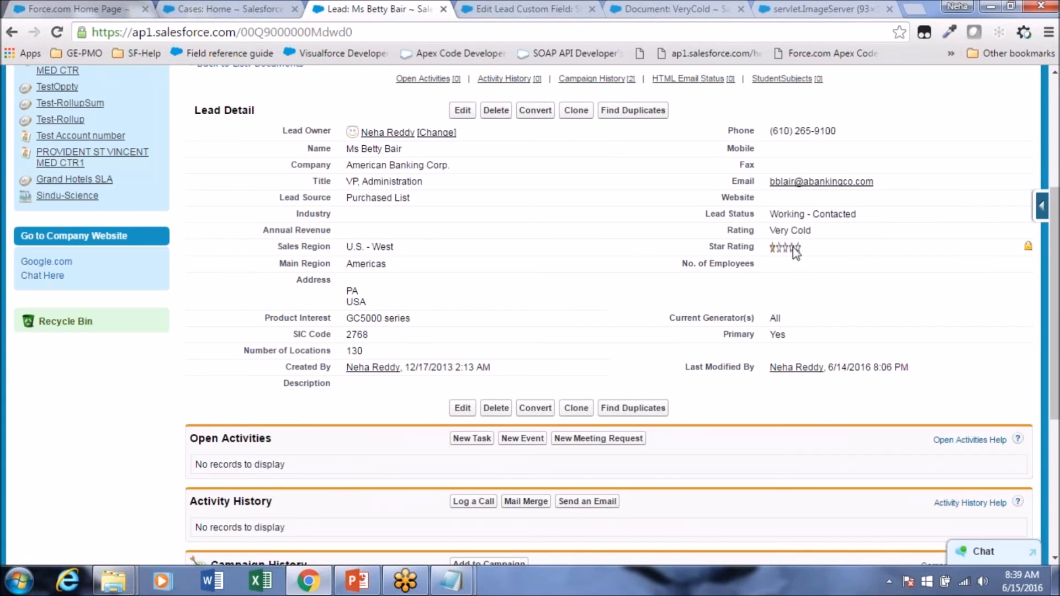
Step: Set the IMAGE function's height to 22 and width to 42 in the Star Rating formula, save the field and reload the lead record
{"action": "left_click", "coordinate": [538, 10]}
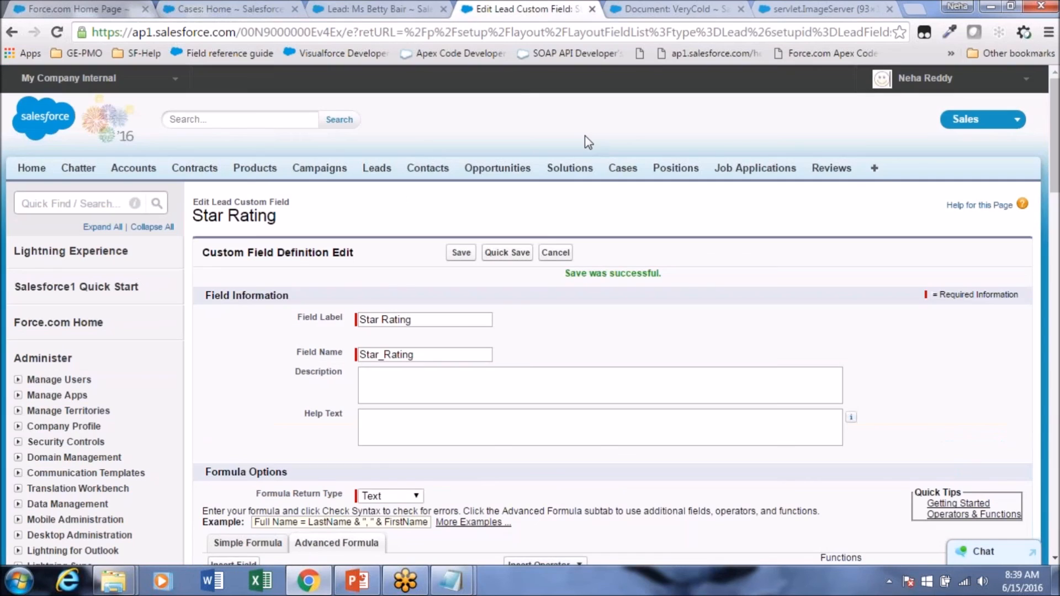
{"action": "scroll", "coordinate": [530, 315], "scroll_direction": "down", "scroll_amount": 2}
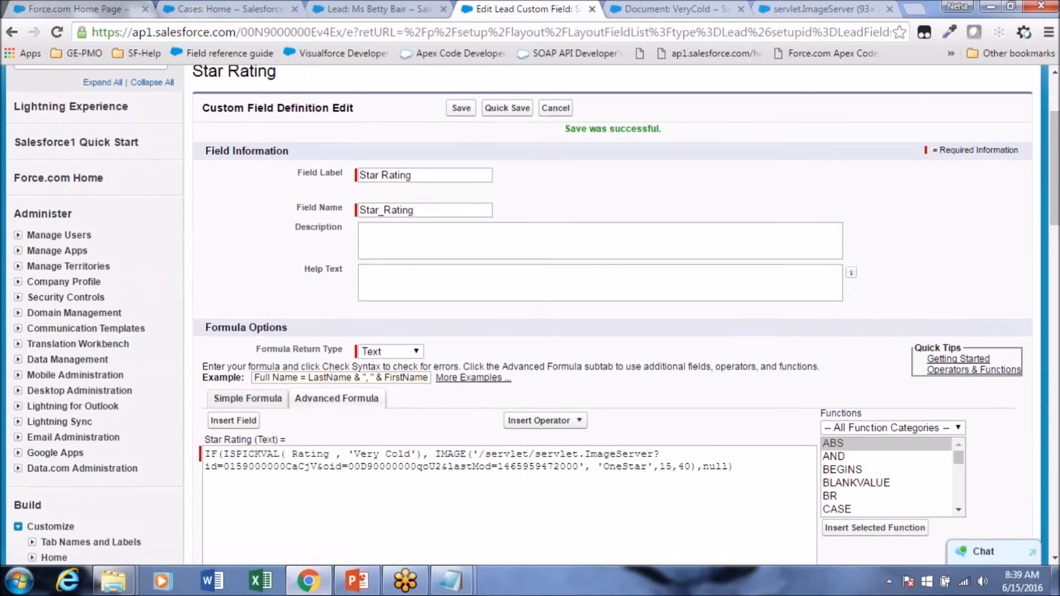
{"action": "left_click_drag", "start_coordinate": [673, 467], "coordinate": [660, 467]}
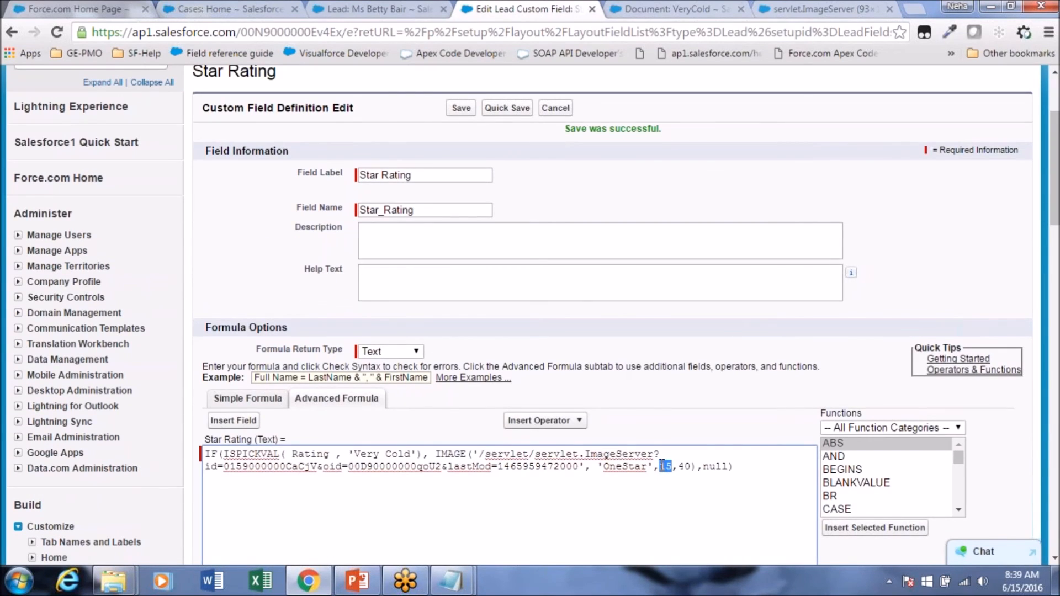
{"action": "type", "text": "22"}
{"action": "left_click_drag", "start_coordinate": [692, 468], "coordinate": [685, 467]}
{"action": "type", "text": "2"}
{"action": "left_click", "coordinate": [461, 108]}
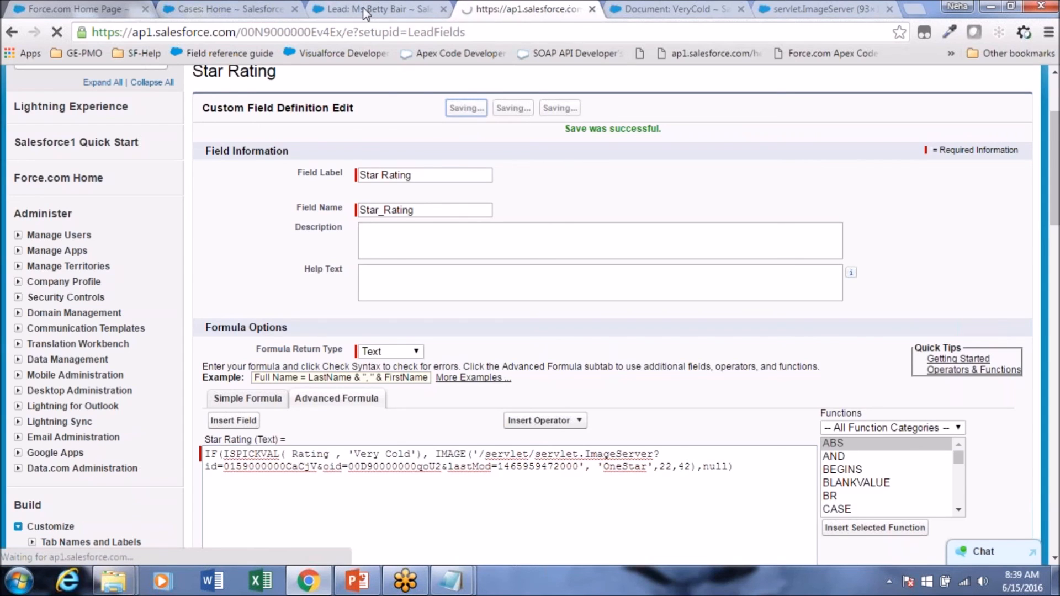
{"action": "left_click", "coordinate": [364, 10]}
{"action": "left_click", "coordinate": [57, 33]}
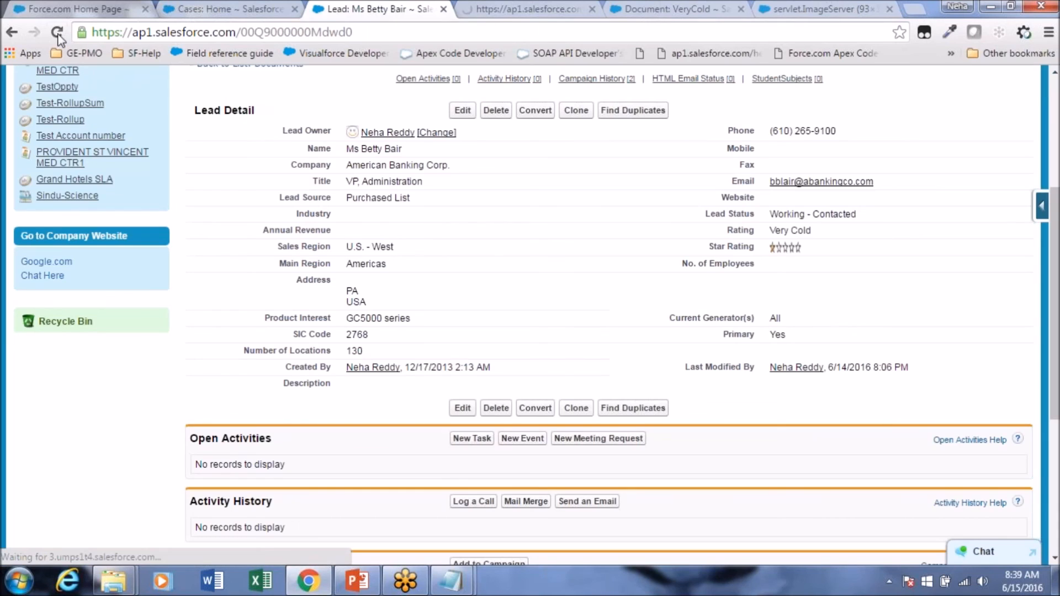
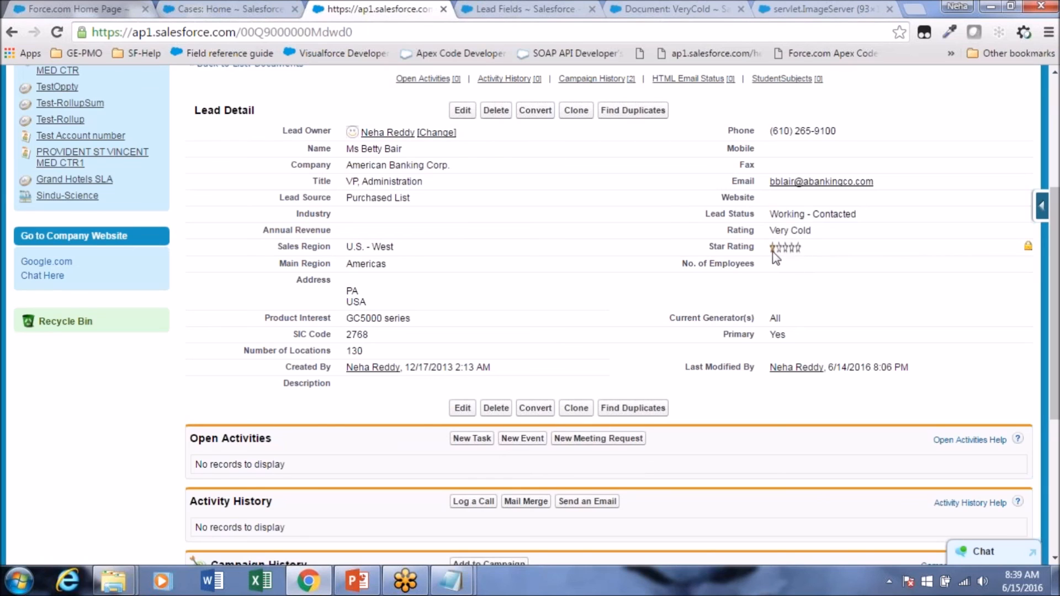
Step: Compare the source star image on the VeryCold document and its standalone image page with the Star Rating on the lead record
{"action": "left_click", "coordinate": [692, 12]}
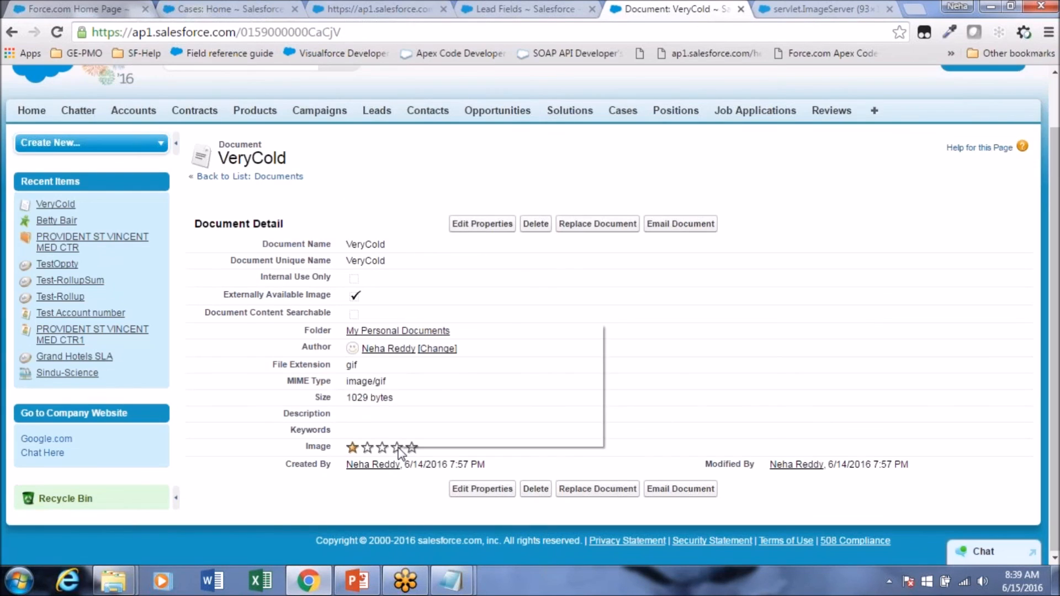
{"action": "right_click", "coordinate": [399, 448]}
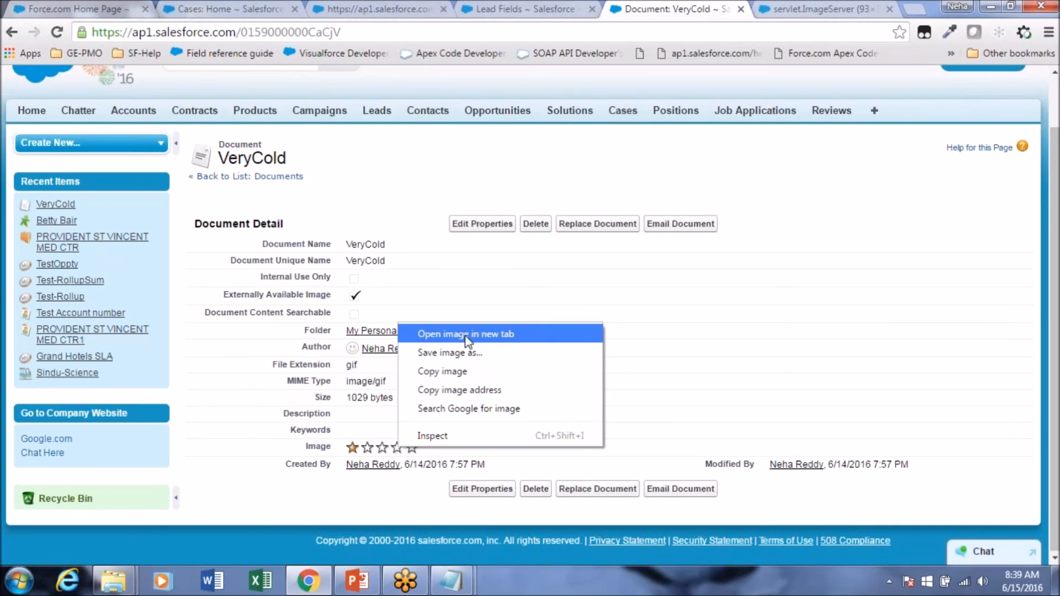
{"action": "left_click", "coordinate": [801, 10]}
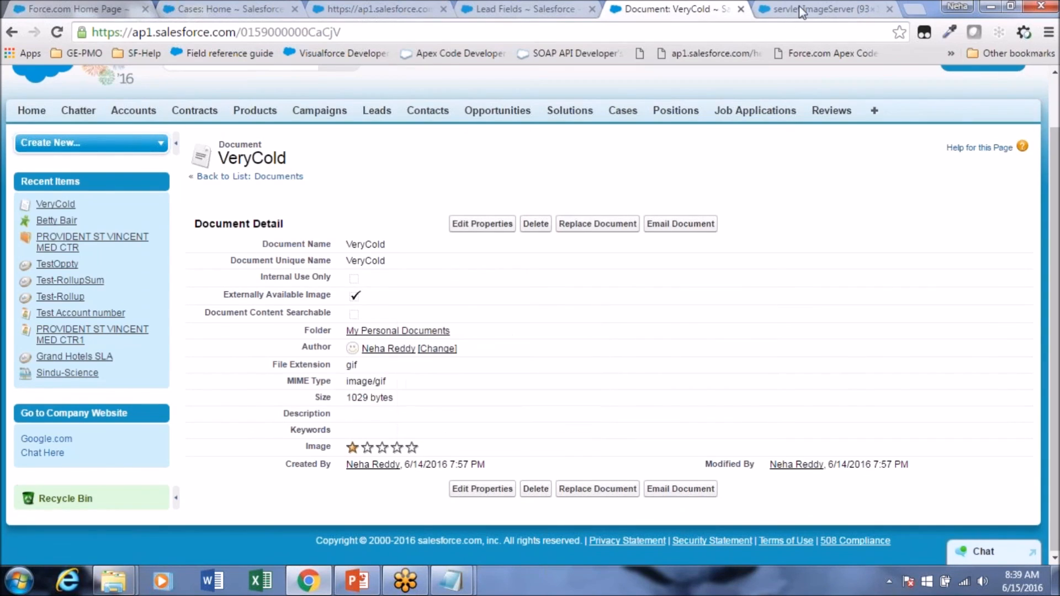
{"action": "left_click", "coordinate": [801, 10]}
{"action": "left_click_drag", "start_coordinate": [839, 33], "coordinate": [283, 48]}
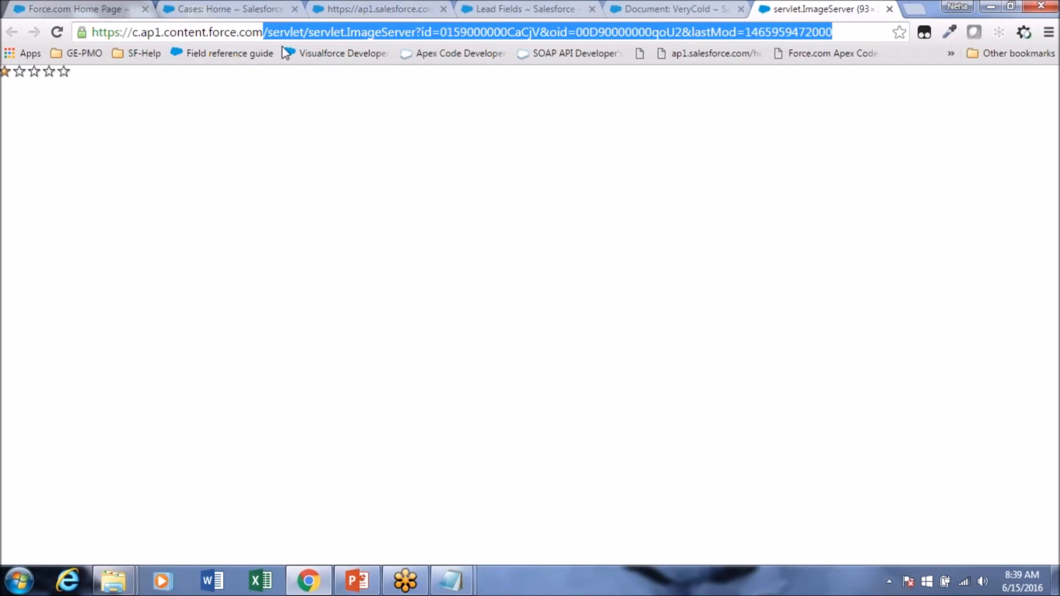
{"action": "left_click", "coordinate": [653, 8]}
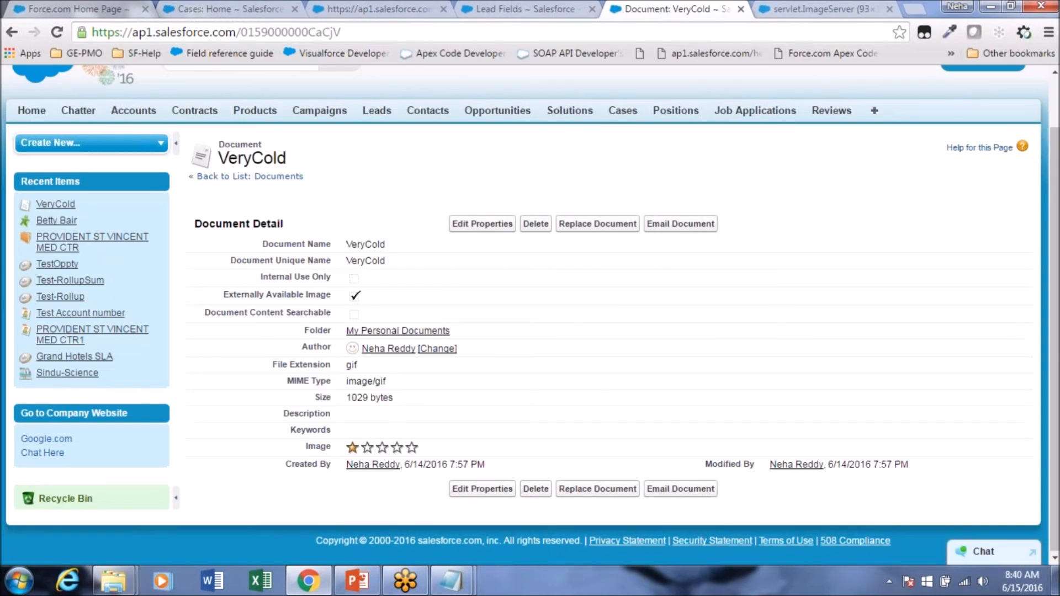
{"action": "right_click", "coordinate": [382, 451]}
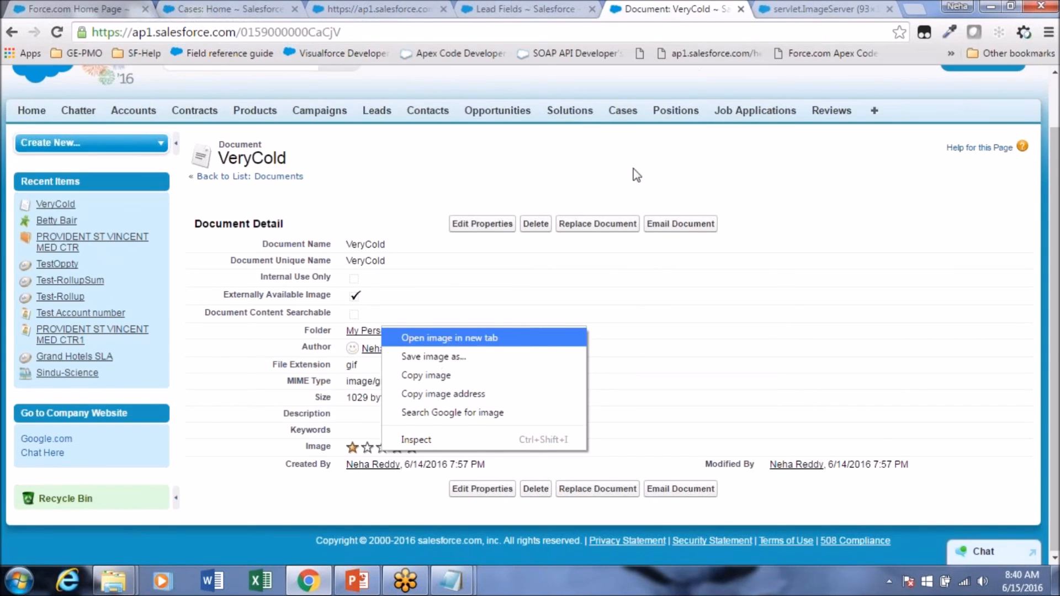
{"action": "left_click", "coordinate": [794, 11]}
{"action": "left_click", "coordinate": [795, 10]}
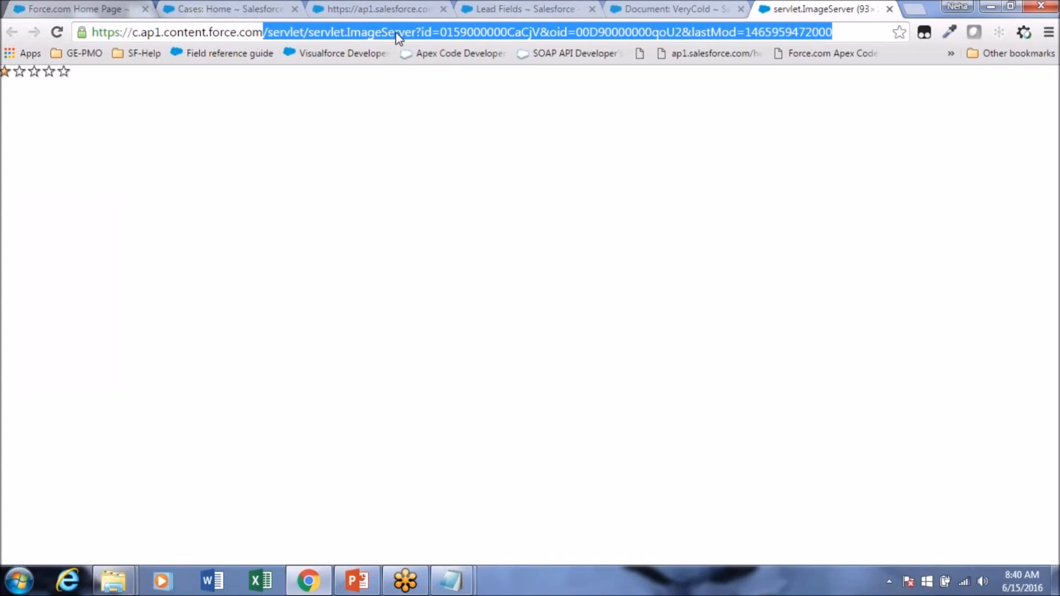
{"action": "left_click", "coordinate": [512, 9]}
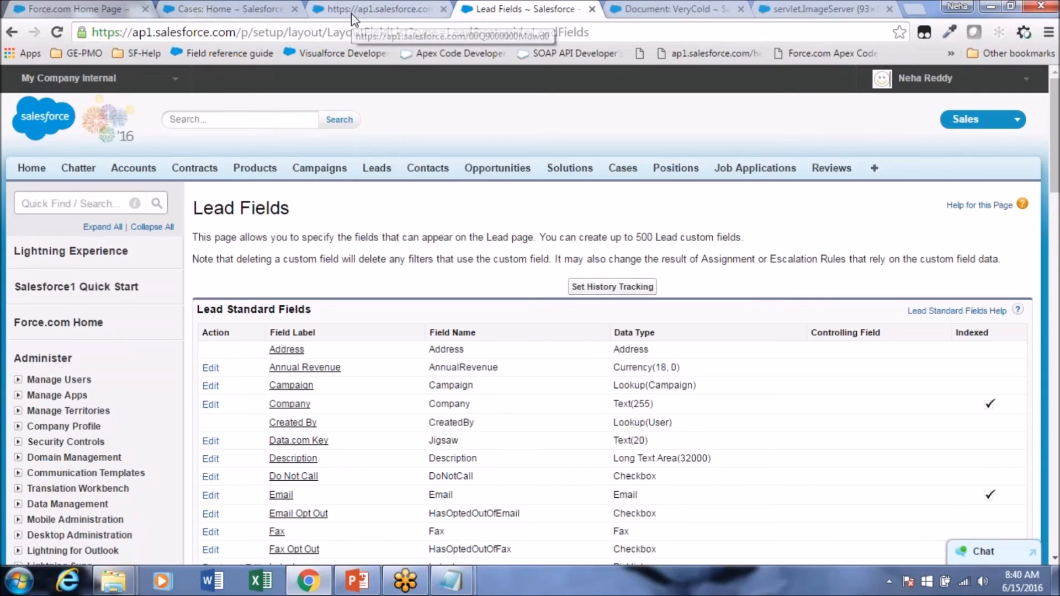
{"action": "left_click", "coordinate": [351, 13]}
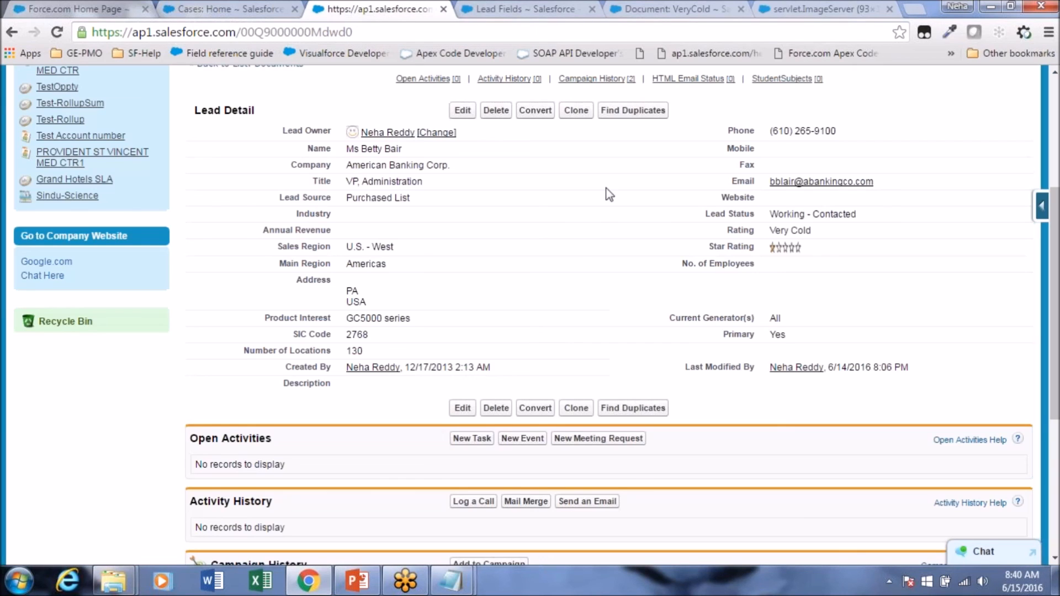
{"action": "left_click", "coordinate": [802, 10]}
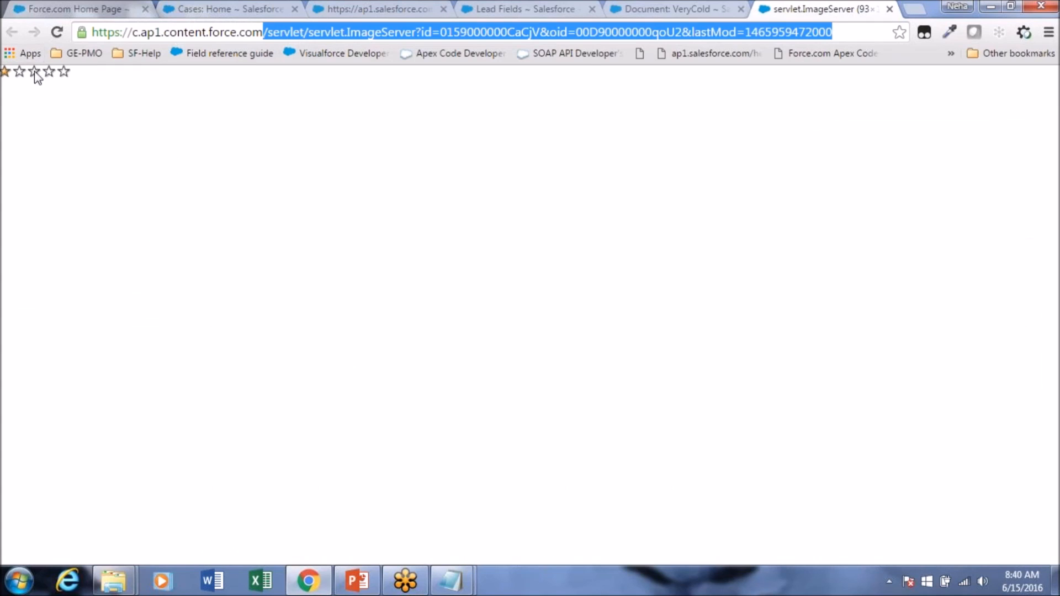
Step: Inspect the standalone star image in the browser's developer tools to read its pixel dimensions, and return to the VeryCold document
{"action": "right_click", "coordinate": [48, 73]}
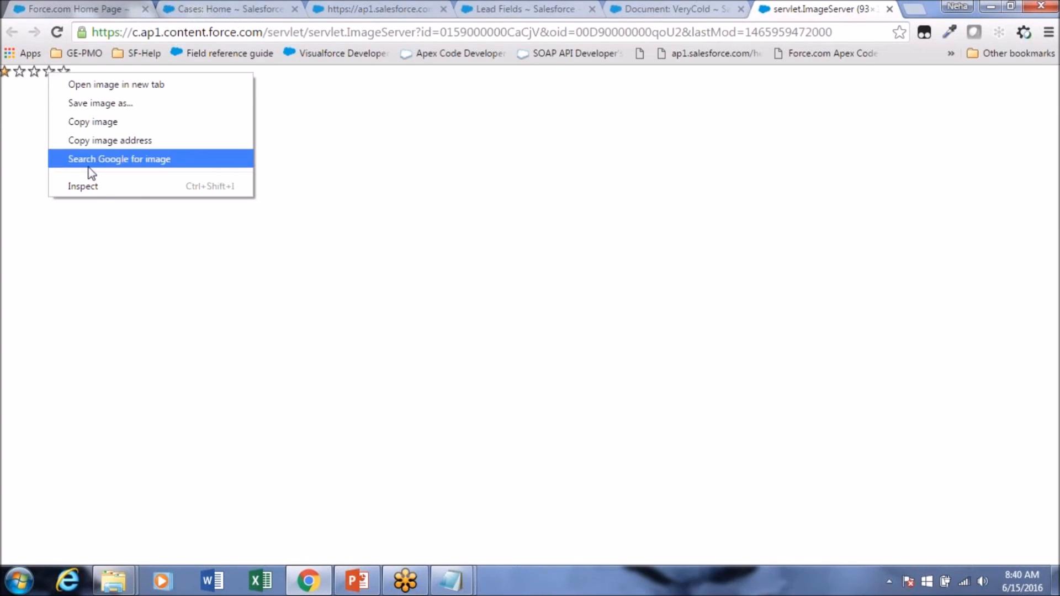
{"action": "left_click", "coordinate": [83, 187]}
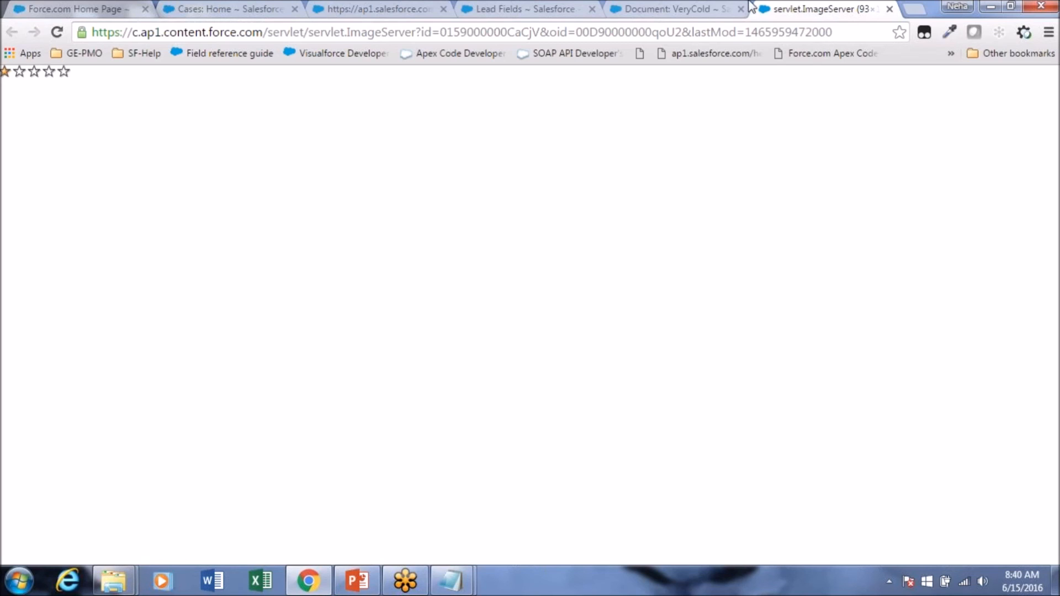
{"action": "left_click", "coordinate": [686, 17]}
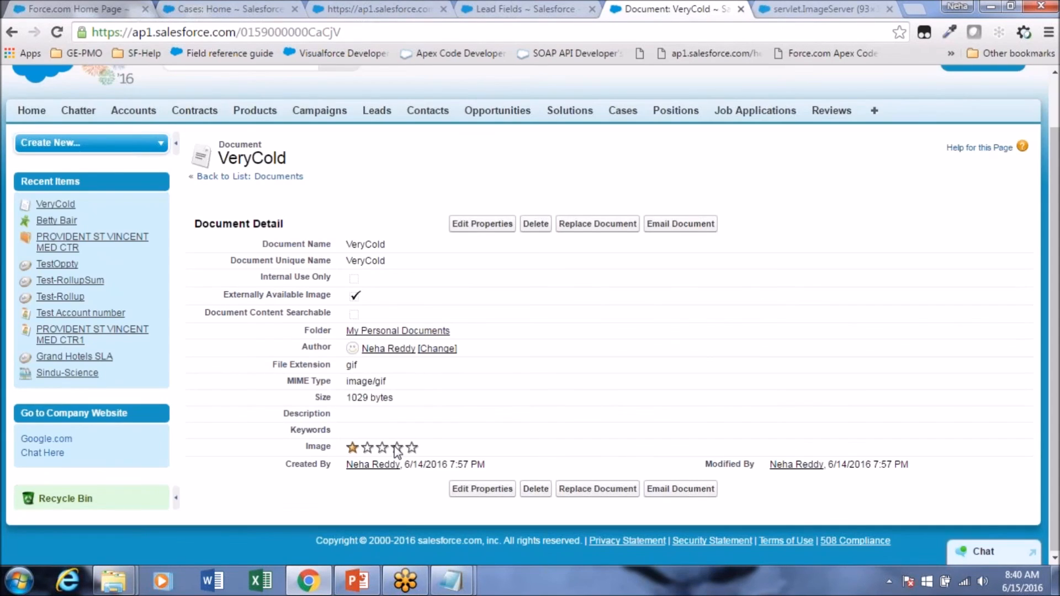
{"action": "key", "text": "ctrl+Tab"}
{"action": "right_click", "coordinate": [396, 451]}
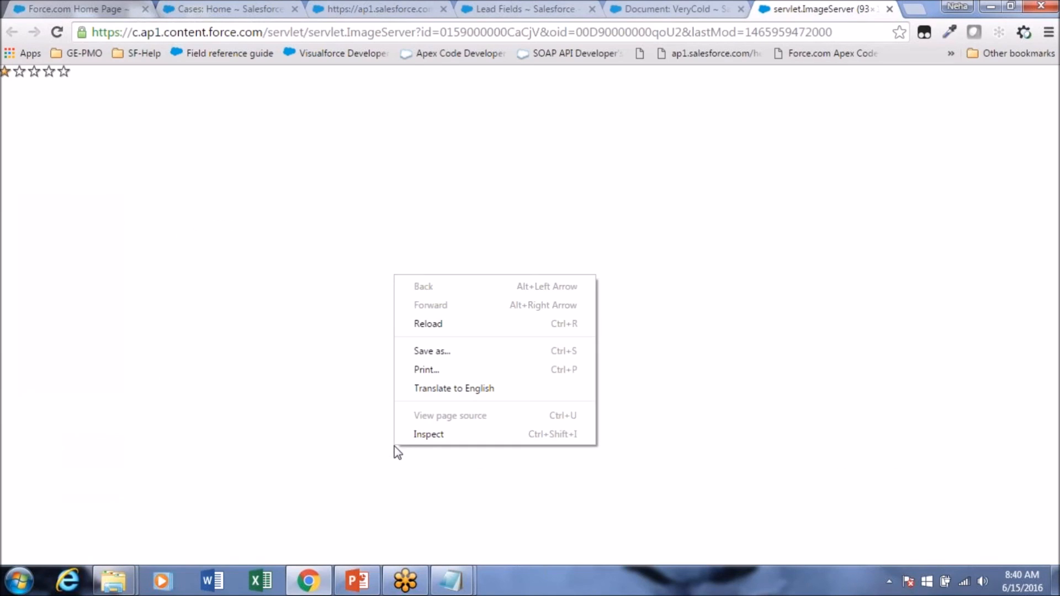
{"action": "left_click", "coordinate": [431, 437]}
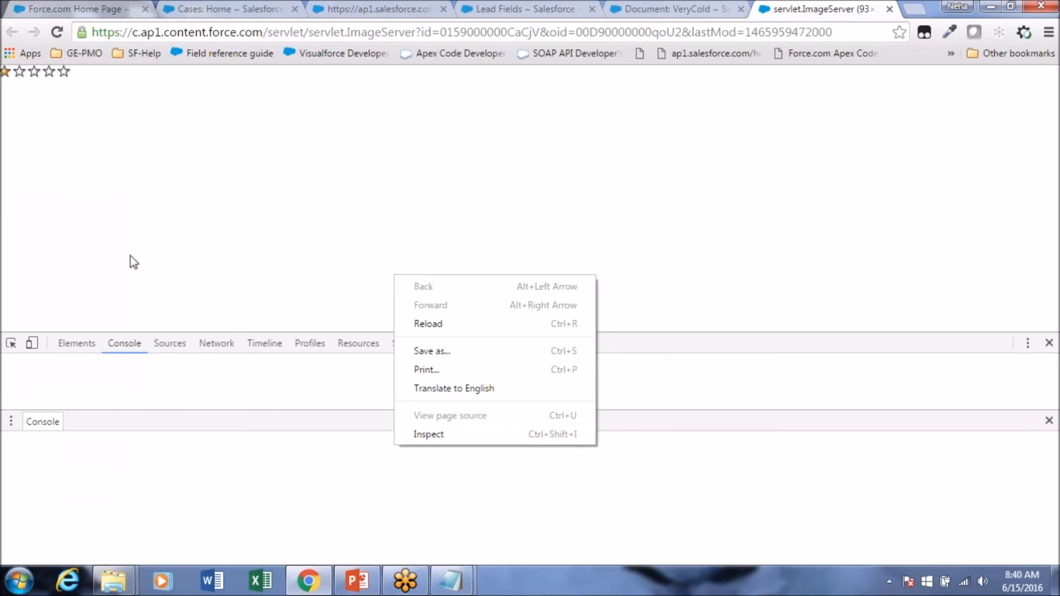
{"action": "key", "text": "Escape"}
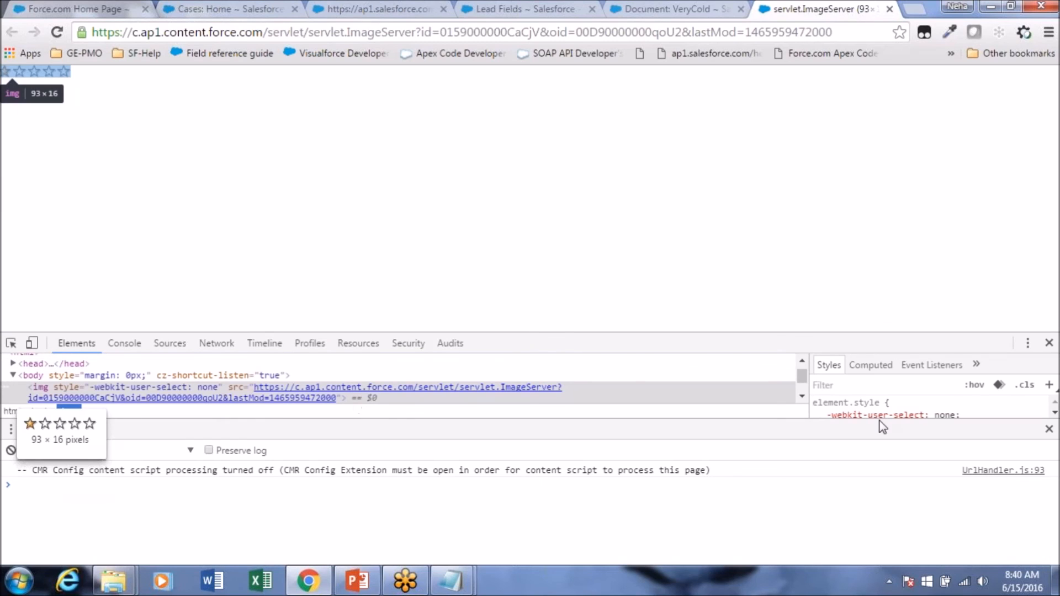
{"action": "scroll", "coordinate": [359, 389], "scroll_direction": "down", "scroll_amount": 1}
{"action": "left_click_drag", "start_coordinate": [996, 423], "coordinate": [989, 540]}
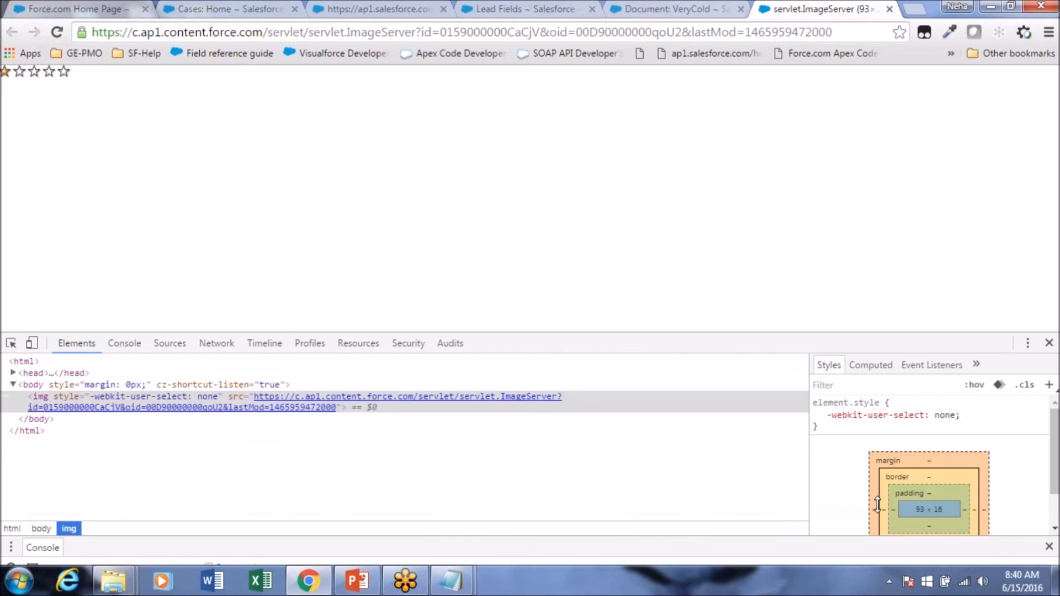
{"action": "scroll", "coordinate": [871, 503], "scroll_direction": "down", "scroll_amount": 2}
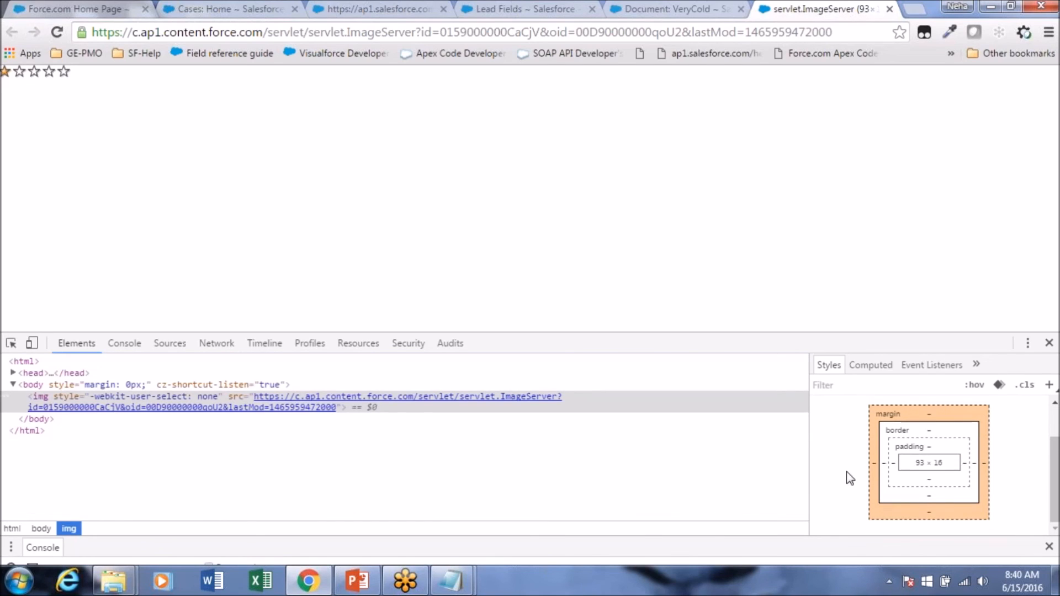
{"action": "scroll", "coordinate": [848, 502], "scroll_direction": "up", "scroll_amount": 2}
{"action": "scroll", "coordinate": [848, 503], "scroll_direction": "down", "scroll_amount": 2}
{"action": "left_click", "coordinate": [640, 8]}
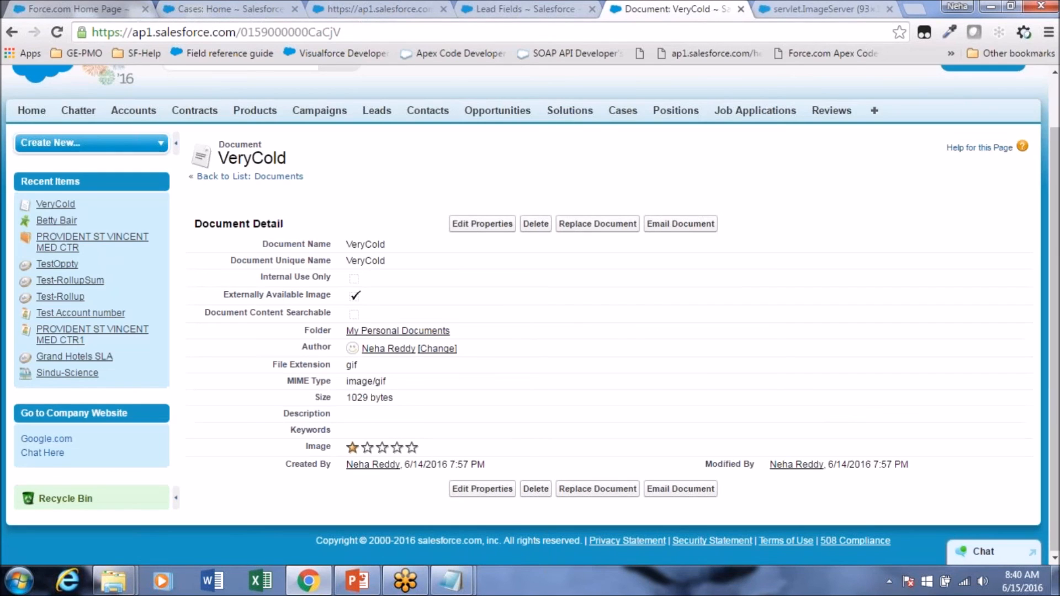
Step: Inspect the star image on the VeryCold document in the developer tools and close the standalone image page
{"action": "right_click", "coordinate": [373, 448]}
{"action": "left_click", "coordinate": [394, 436]}
{"action": "left_click", "coordinate": [882, 18]}
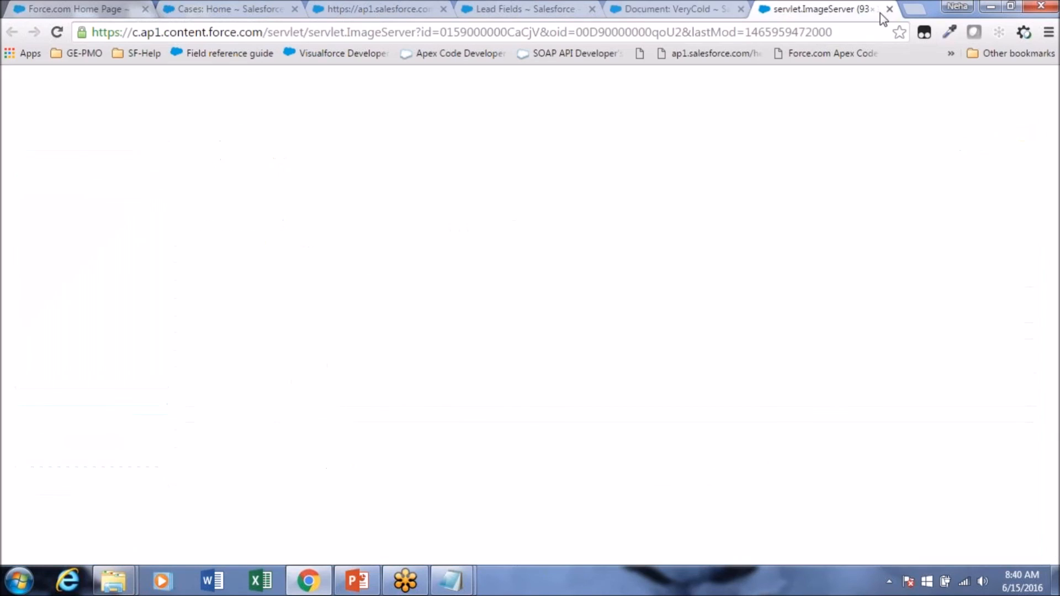
{"action": "left_click", "coordinate": [889, 10]}
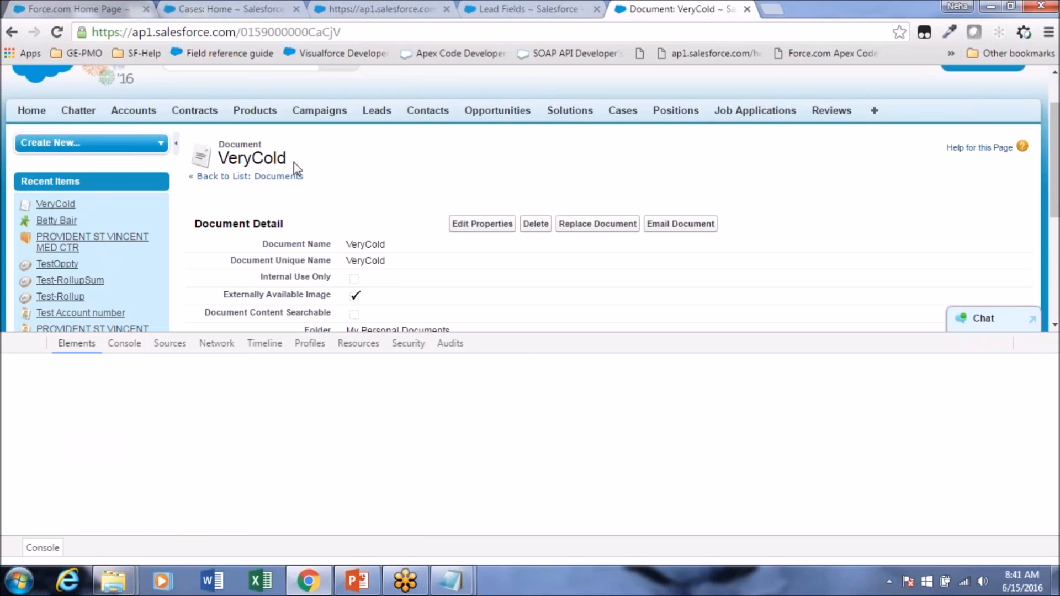
{"action": "scroll", "coordinate": [307, 252], "scroll_direction": "down", "scroll_amount": 3}
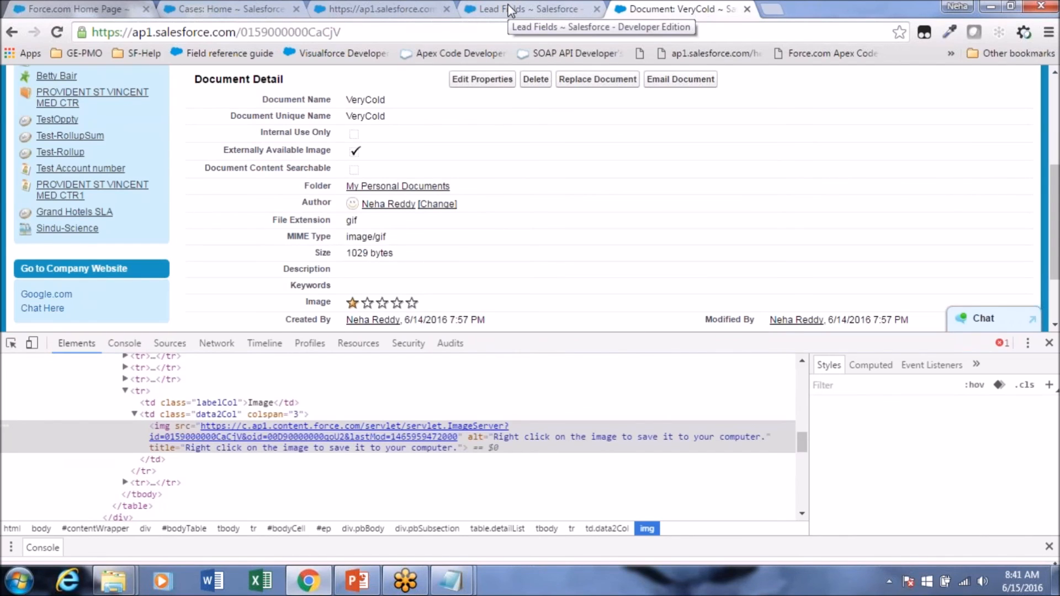
Step: Check the Star Rating image on the lead record against the source image on the VeryCold document
{"action": "left_click", "coordinate": [510, 10]}
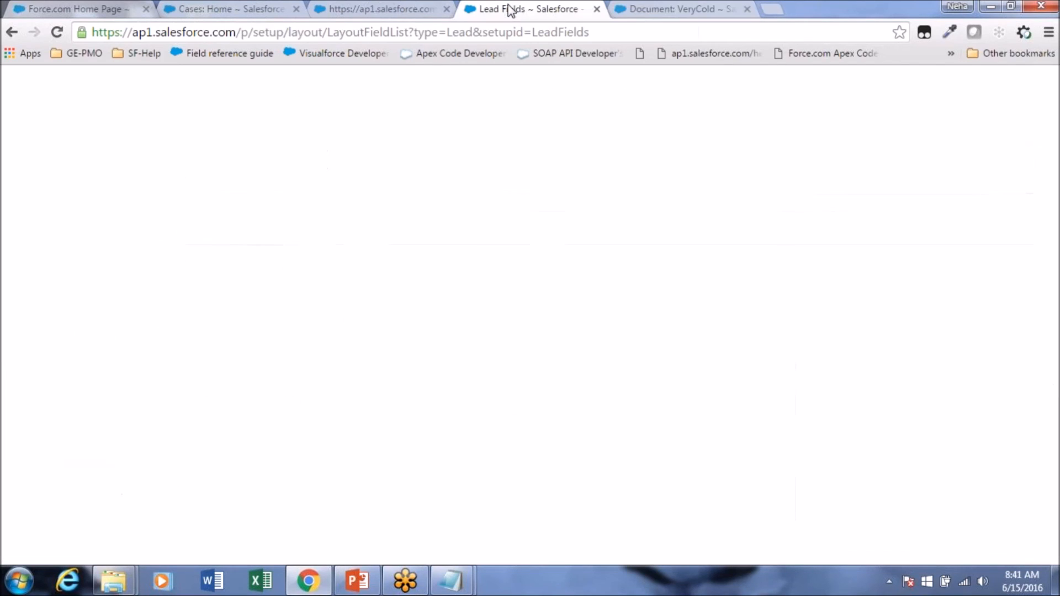
{"action": "left_click", "coordinate": [349, 2]}
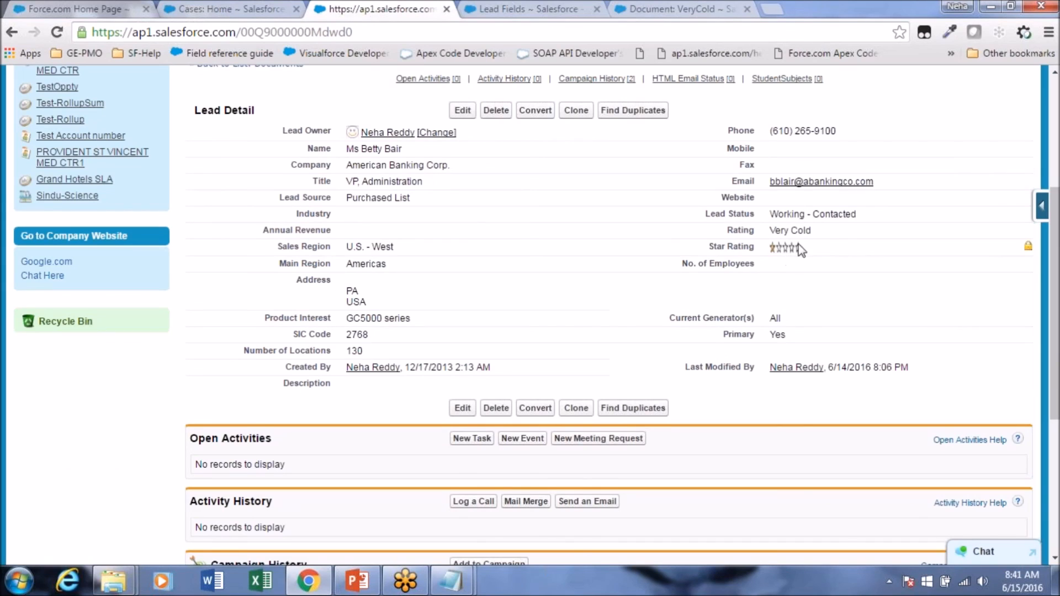
{"action": "left_click", "coordinate": [572, 9]}
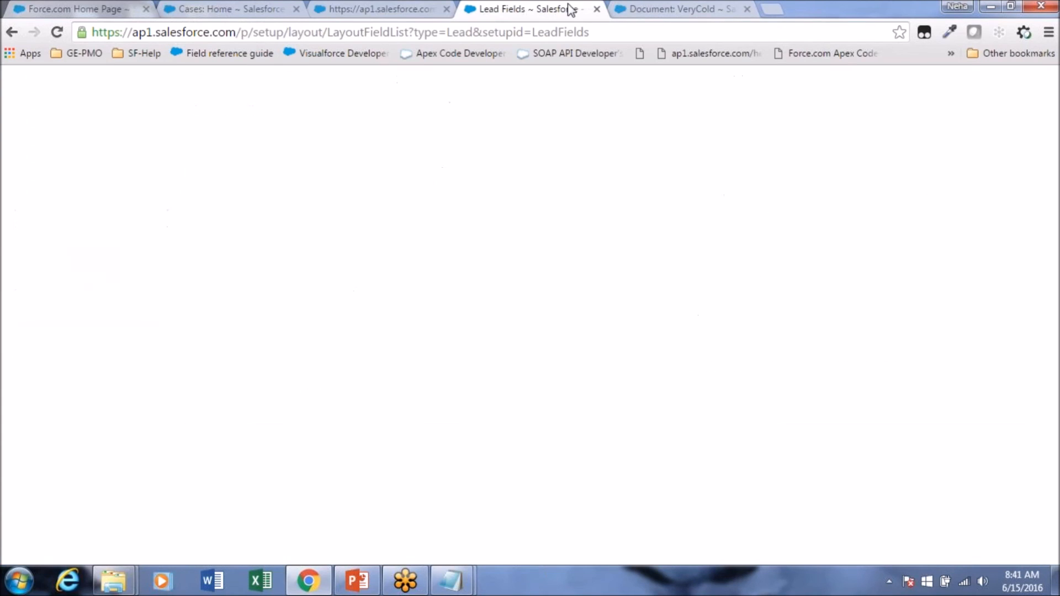
{"action": "left_click", "coordinate": [670, 9]}
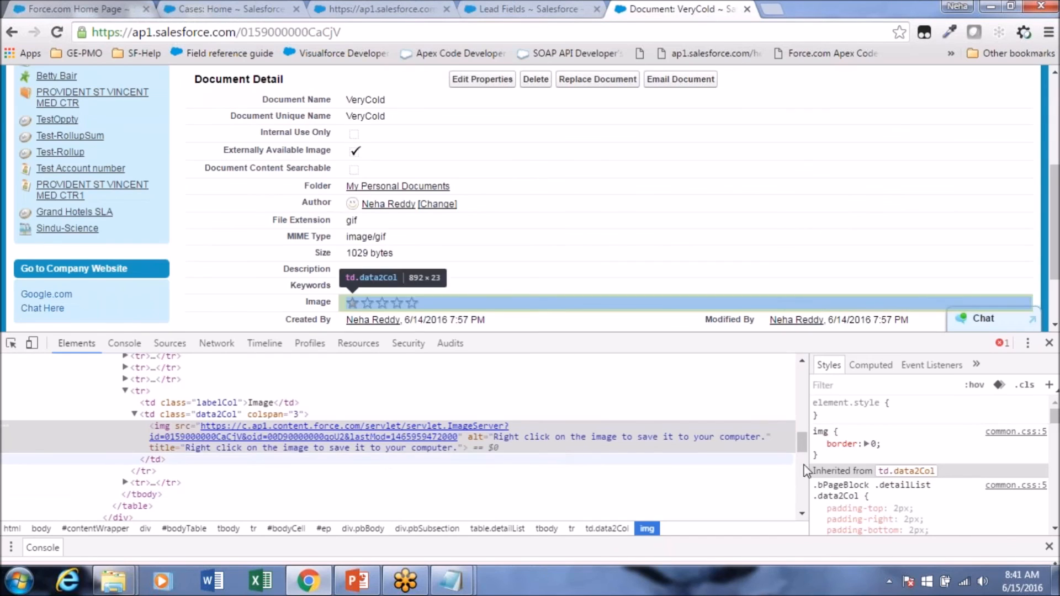
Step: Examine the star image's markup, styles and box model in the developer tools to find its pixel dimensions
{"action": "scroll", "coordinate": [846, 482], "scroll_direction": "down", "scroll_amount": 1}
{"action": "scroll", "coordinate": [928, 464], "scroll_direction": "down", "scroll_amount": 3}
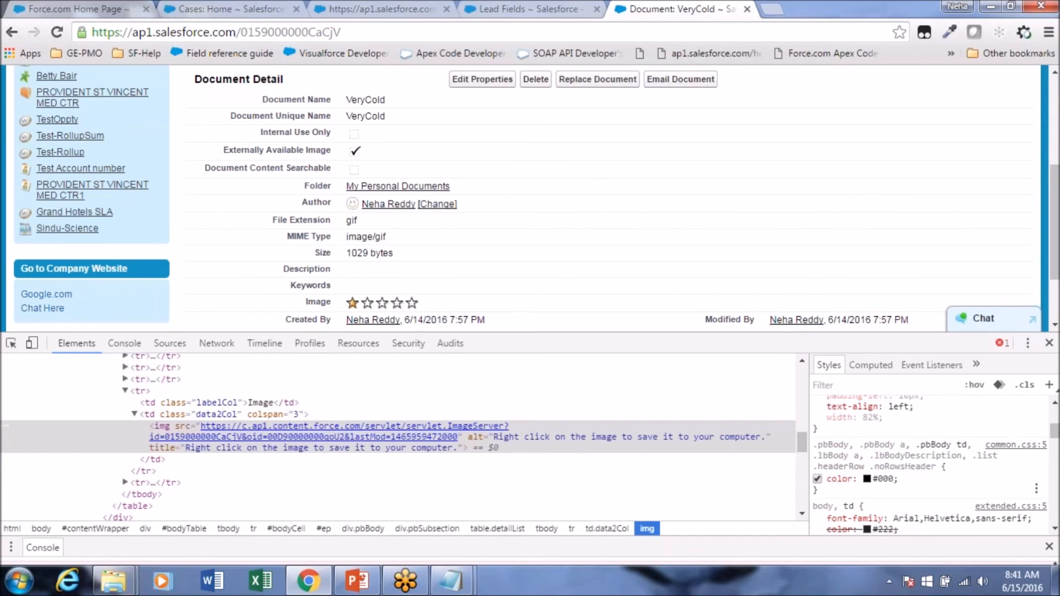
{"action": "scroll", "coordinate": [928, 464], "scroll_direction": "up", "scroll_amount": 5}
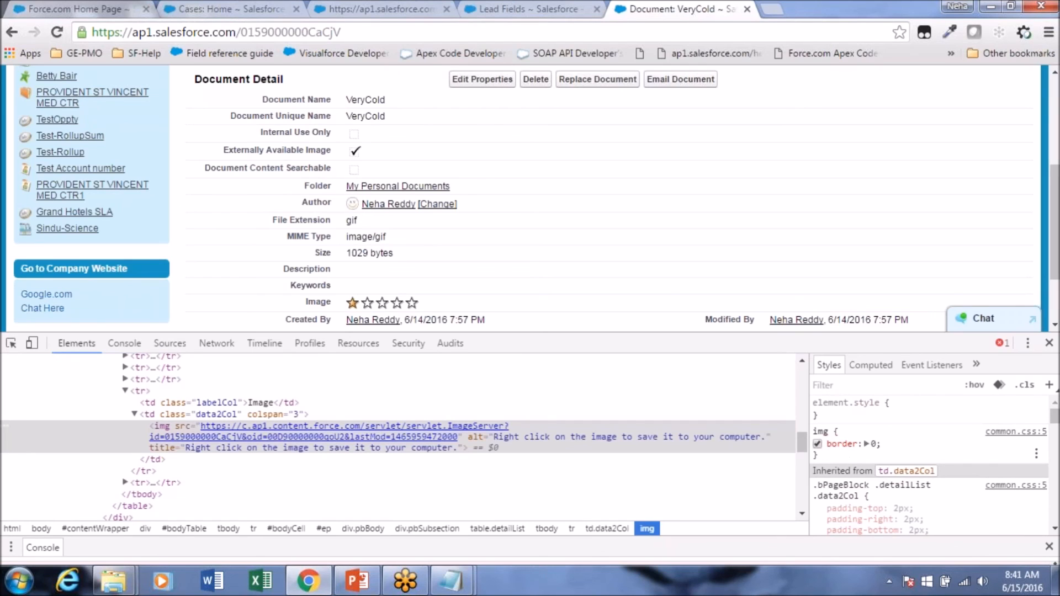
{"action": "scroll", "coordinate": [928, 464], "scroll_direction": "down", "scroll_amount": 5}
{"action": "scroll", "coordinate": [928, 463], "scroll_direction": "down", "scroll_amount": 3}
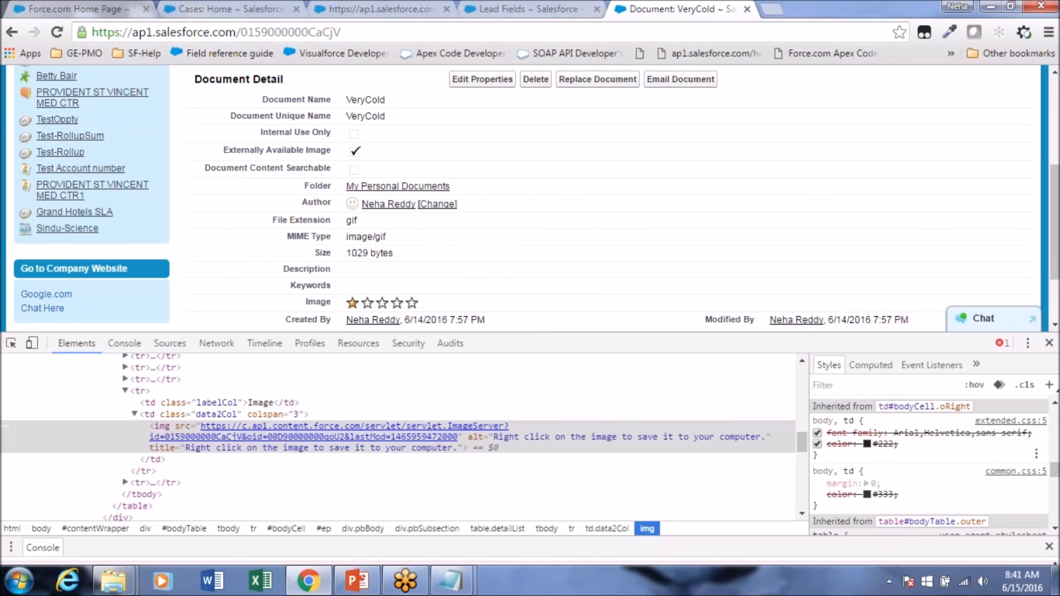
{"action": "scroll", "coordinate": [928, 464], "scroll_direction": "down", "scroll_amount": 5}
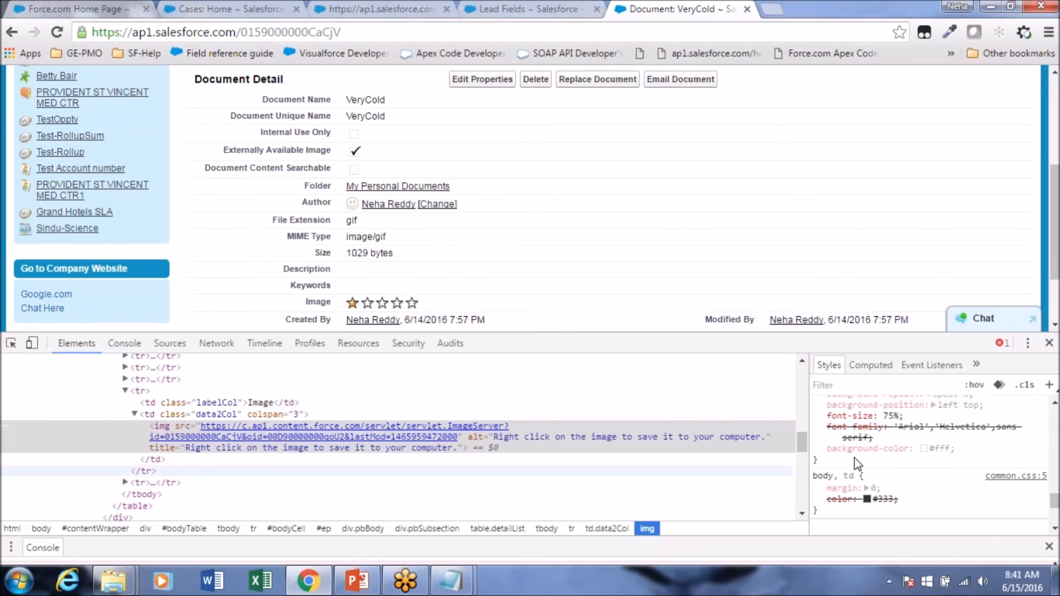
{"action": "scroll", "coordinate": [856, 459], "scroll_direction": "down", "scroll_amount": 3}
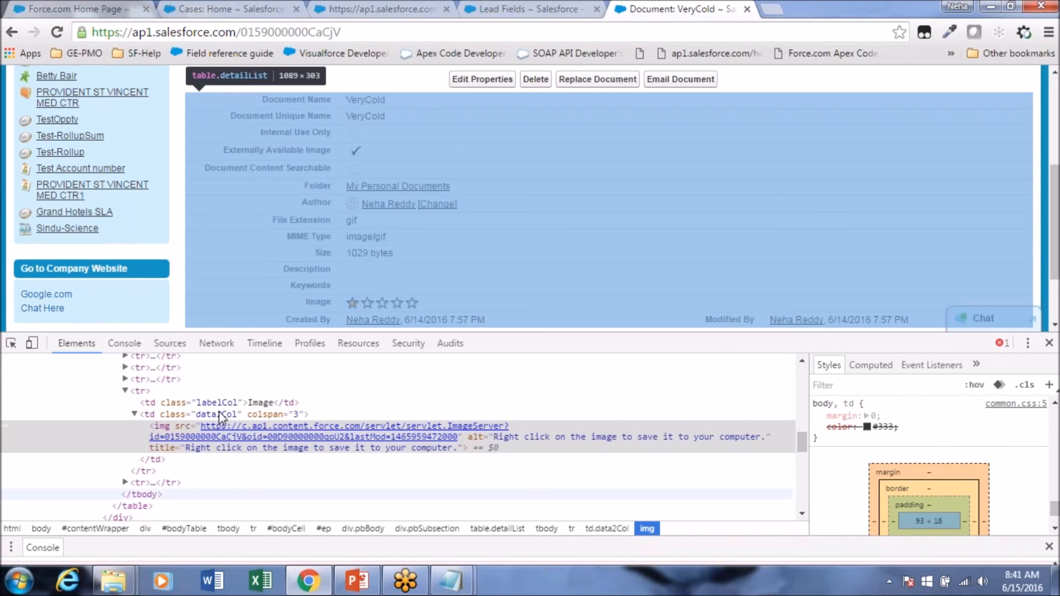
{"action": "scroll", "coordinate": [218, 413], "scroll_direction": "up", "scroll_amount": 5}
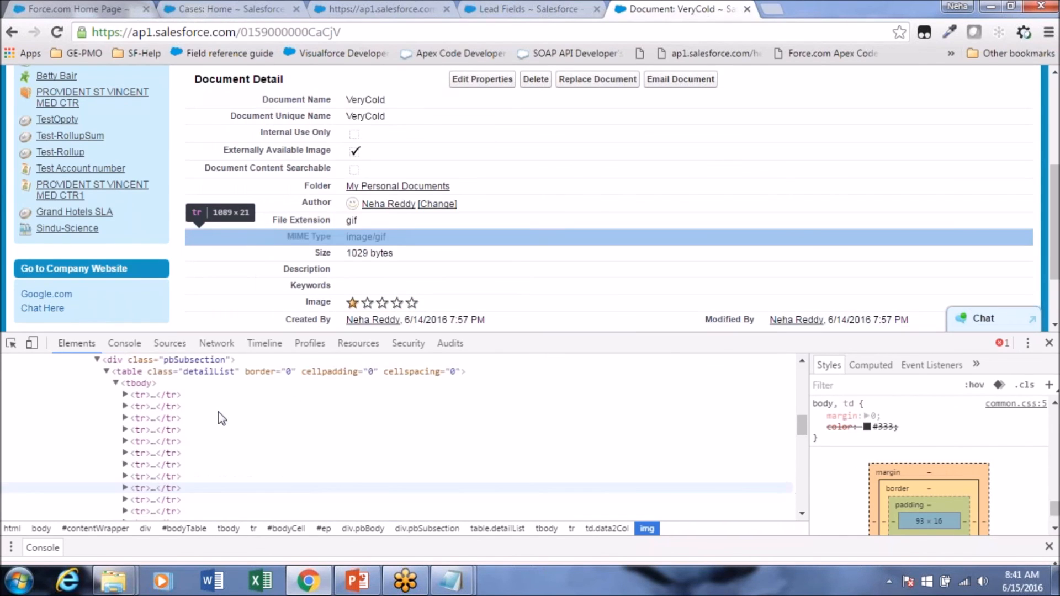
{"action": "scroll", "coordinate": [217, 412], "scroll_direction": "up", "scroll_amount": 4}
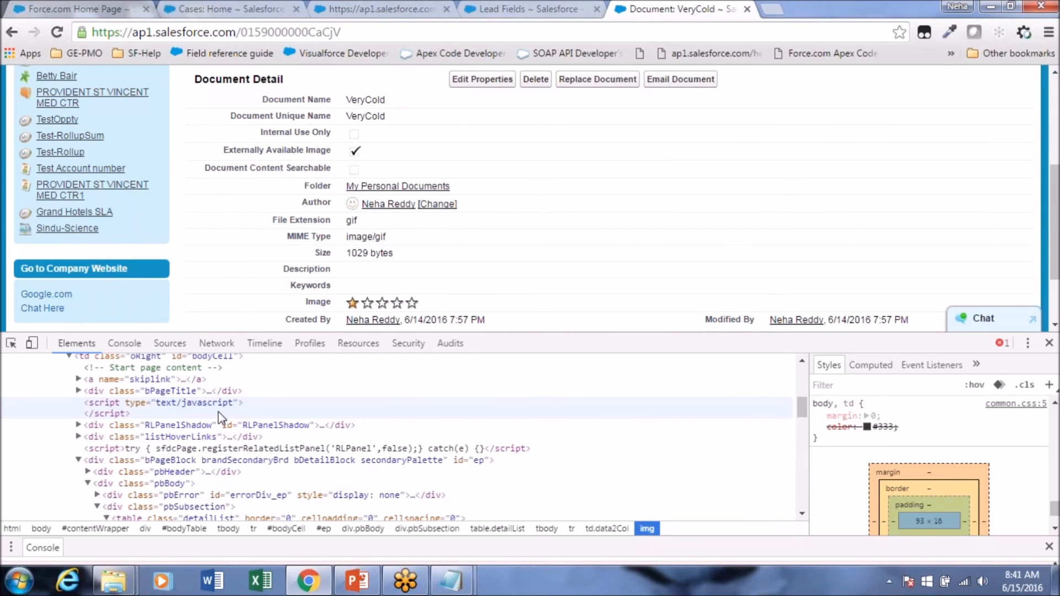
{"action": "scroll", "coordinate": [217, 411], "scroll_direction": "down", "scroll_amount": 3}
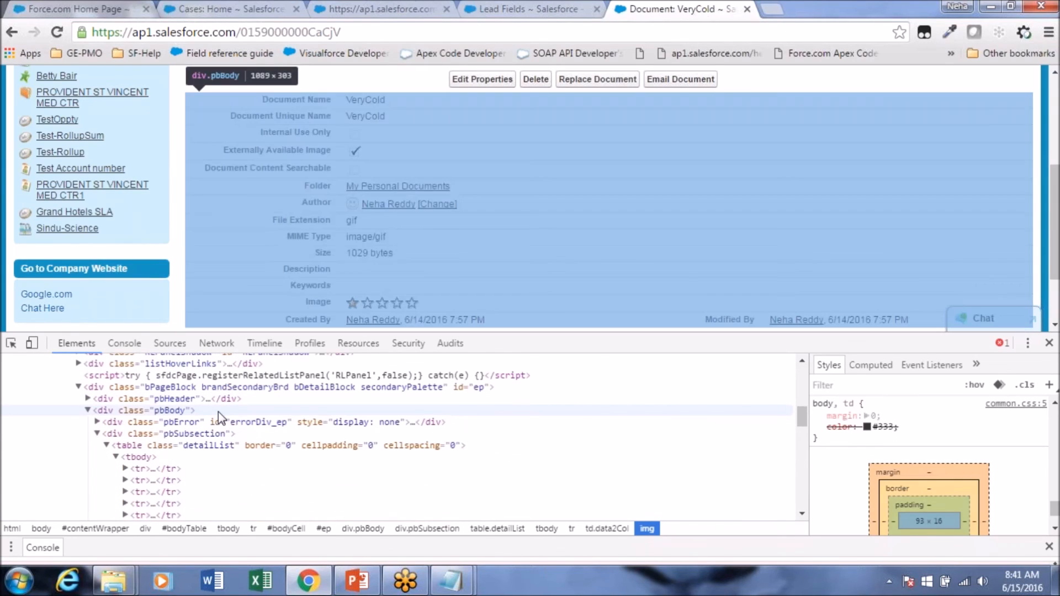
{"action": "scroll", "coordinate": [217, 412], "scroll_direction": "down", "scroll_amount": 6}
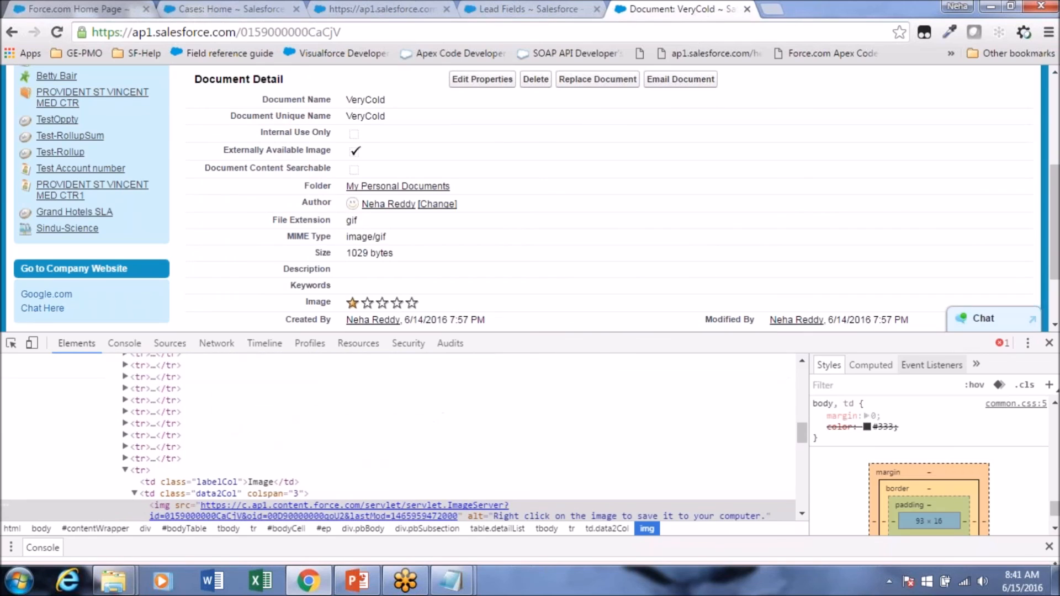
{"action": "left_click", "coordinate": [1056, 285]}
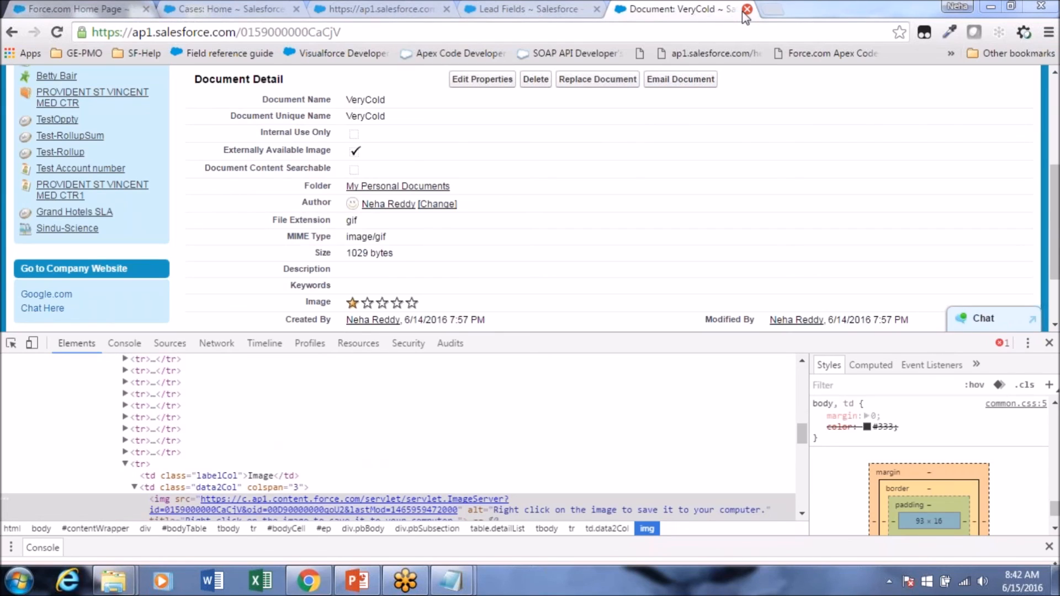
Step: Look through the Lead Fields list and recheck the Star Rating on the lead record, ending on the Cases home page
{"action": "left_click", "coordinate": [534, 8]}
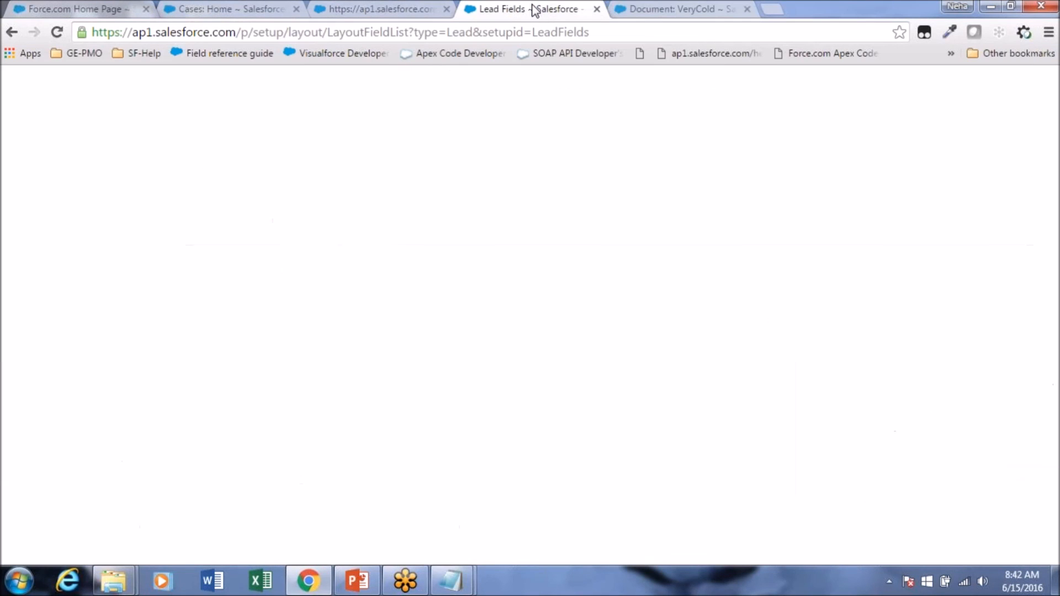
{"action": "scroll", "coordinate": [407, 361], "scroll_direction": "down", "scroll_amount": 5}
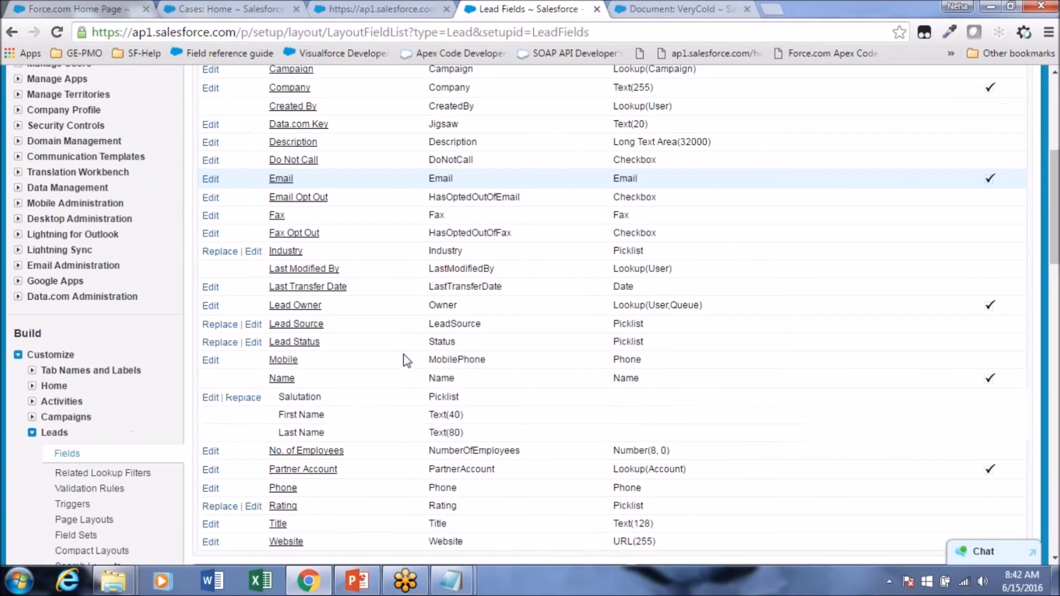
{"action": "scroll", "coordinate": [407, 360], "scroll_direction": "down", "scroll_amount": 6}
{"action": "left_click", "coordinate": [393, 11]}
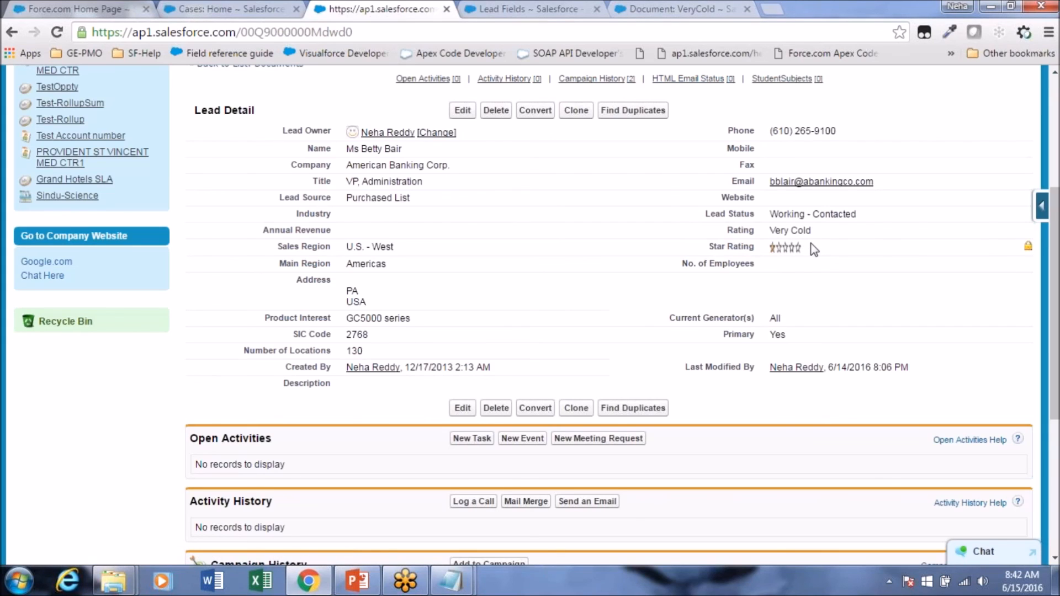
{"action": "left_click", "coordinate": [242, 9]}
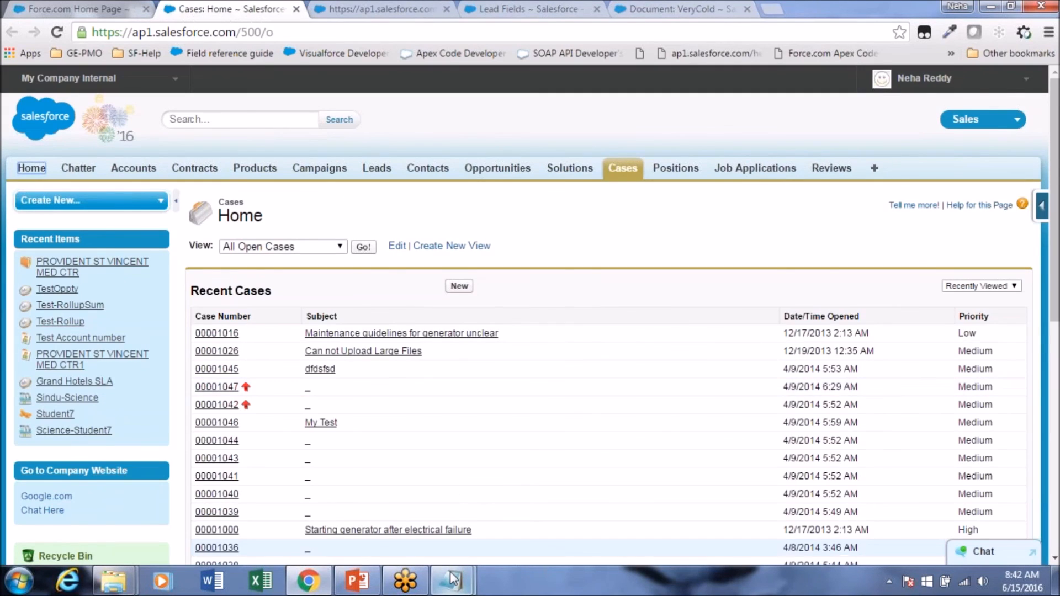
Step: Switch to the Validations,Formulas notes in Notepad, maximize the window and go to the start of the file
{"action": "mouse_move", "coordinate": [453, 579]}
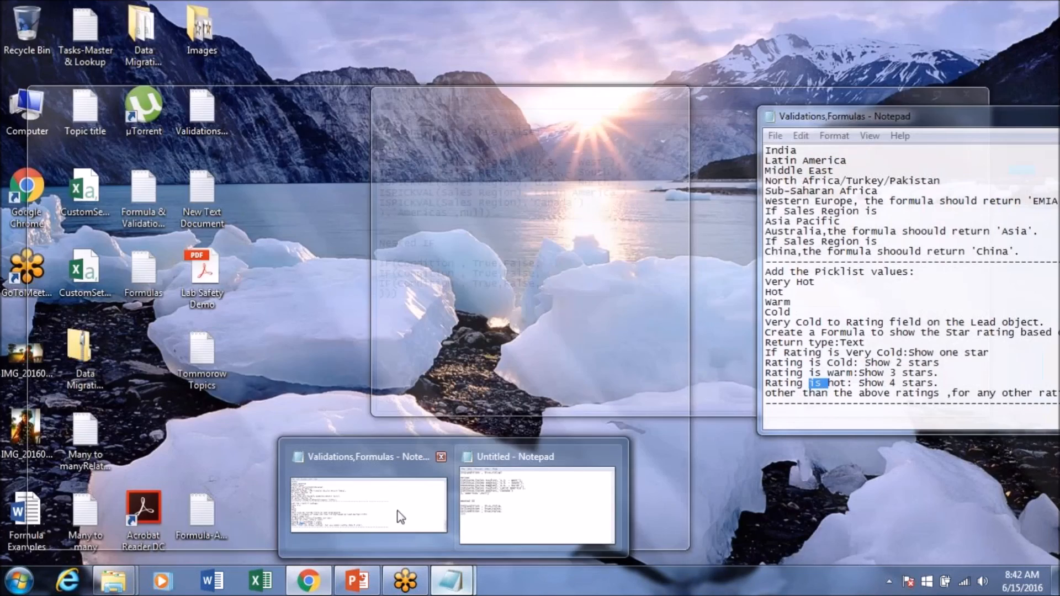
{"action": "left_click", "coordinate": [368, 505]}
{"action": "left_click_drag", "start_coordinate": [846, 115], "coordinate": [343, 129]}
{"action": "left_click_drag", "start_coordinate": [949, 130], "coordinate": [507, 133]}
{"action": "left_click", "coordinate": [786, 124]}
{"action": "scroll", "coordinate": [148, 301], "scroll_direction": "up", "scroll_amount": 20}
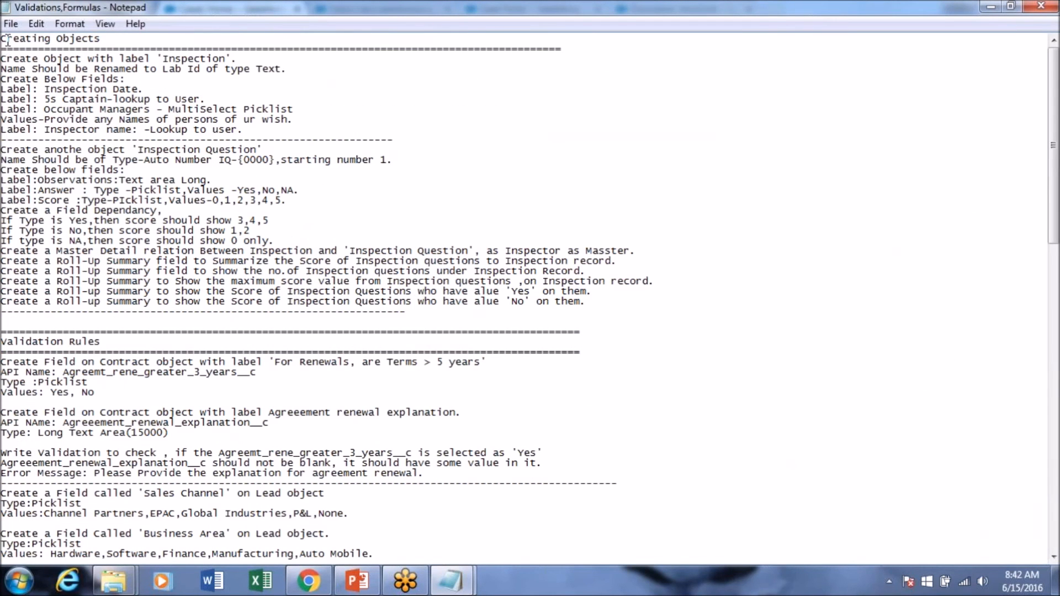
Step: Review the Creating Objects exercises, highlighting the Roll-Up Summary tasks, and continue into the Validation Rules section
{"action": "left_click_drag", "start_coordinate": [1, 40], "coordinate": [3, 265]}
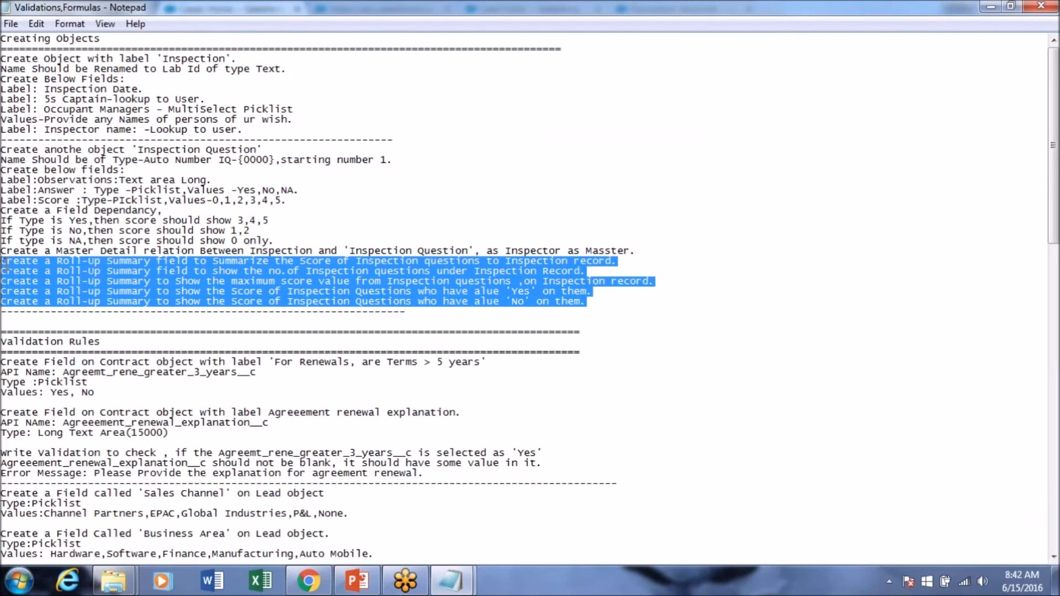
{"action": "left_click", "coordinate": [83, 79]}
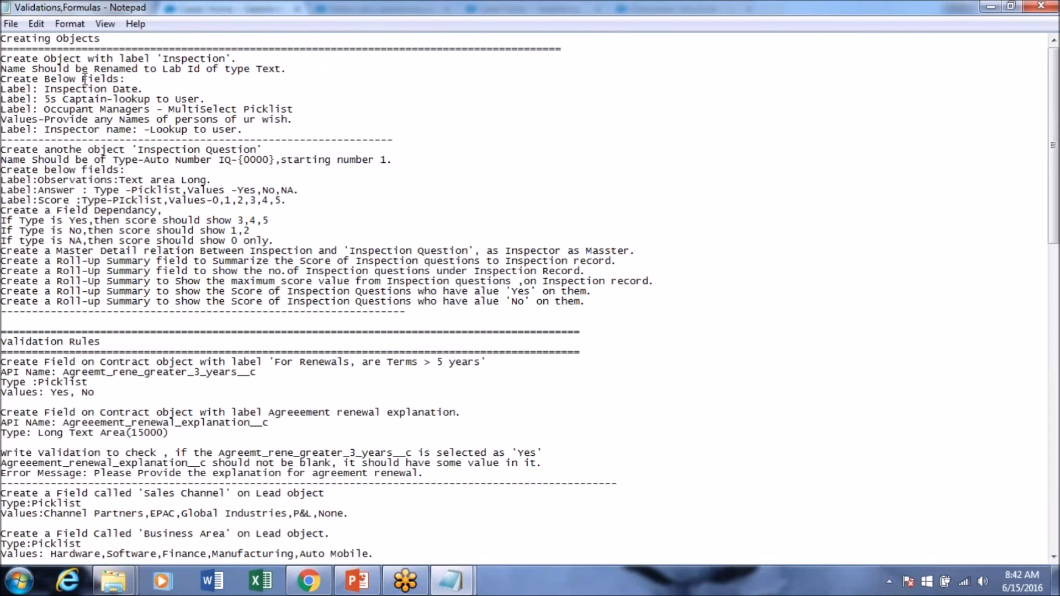
{"action": "scroll", "coordinate": [81, 216], "scroll_direction": "down", "scroll_amount": 1}
{"action": "left_click_drag", "start_coordinate": [3, 312], "coordinate": [549, 473]}
{"action": "scroll", "coordinate": [48, 390], "scroll_direction": "down", "scroll_amount": 1}
{"action": "scroll", "coordinate": [48, 390], "scroll_direction": "down", "scroll_amount": 6}
{"action": "left_click", "coordinate": [204, 320]}
Step: Review the remaining Validation Rules and Formula Fields exercises down to the Star rating task, and return to the start of the notes
{"action": "scroll", "coordinate": [204, 320], "scroll_direction": "down", "scroll_amount": 7}
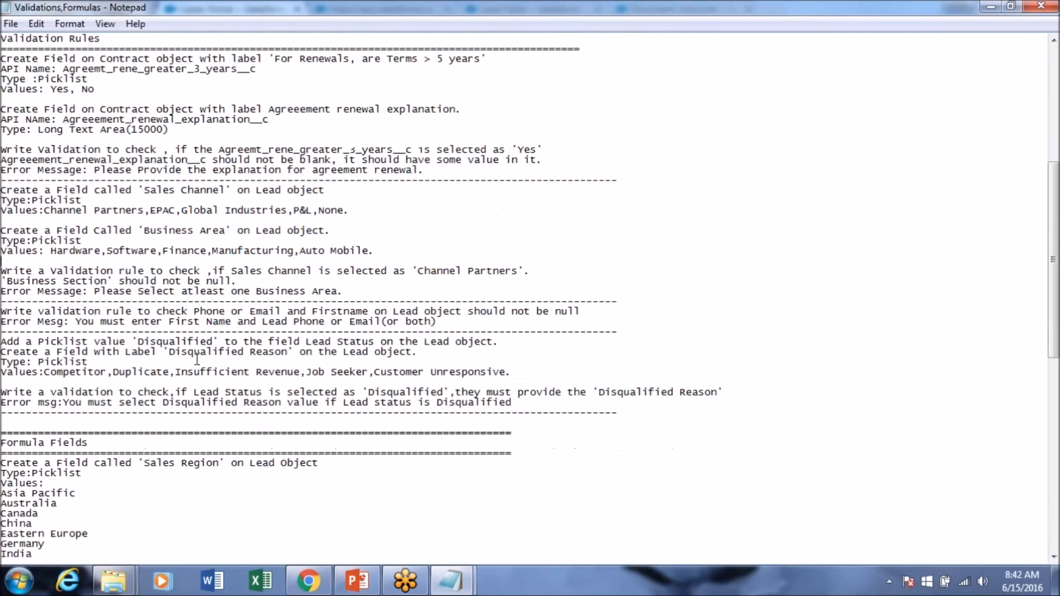
{"action": "left_click_drag", "start_coordinate": [7, 291], "coordinate": [418, 534]}
{"action": "scroll", "coordinate": [34, 367], "scroll_direction": "down", "scroll_amount": 11}
{"action": "scroll", "coordinate": [34, 366], "scroll_direction": "down", "scroll_amount": 1}
{"action": "left_click", "coordinate": [205, 454]}
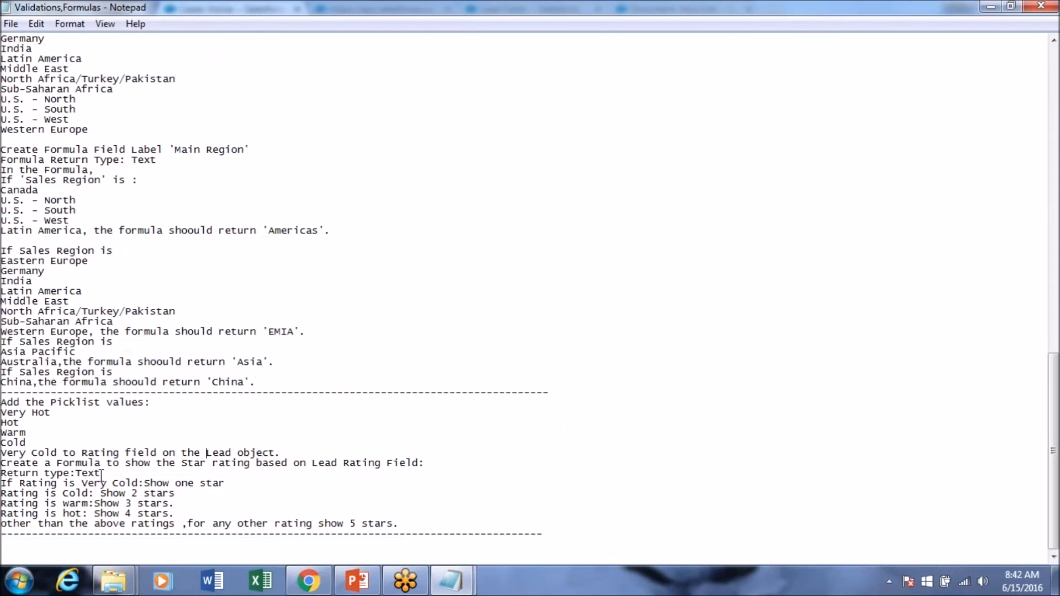
{"action": "scroll", "coordinate": [99, 476], "scroll_direction": "up", "scroll_amount": 10}
{"action": "scroll", "coordinate": [96, 476], "scroll_direction": "up", "scroll_amount": 17}
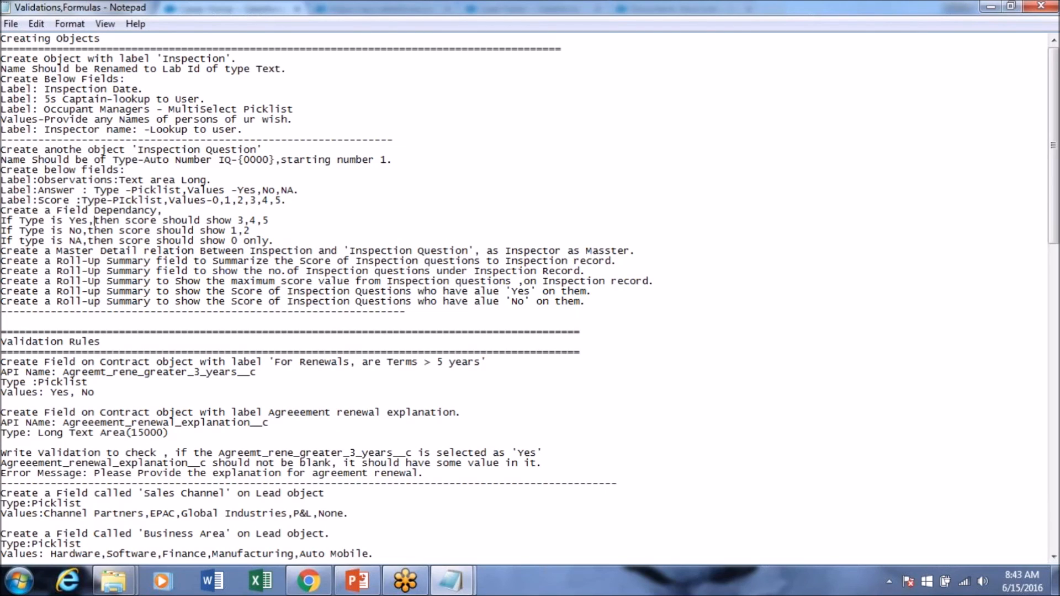
{"action": "left_click", "coordinate": [1049, 200]}
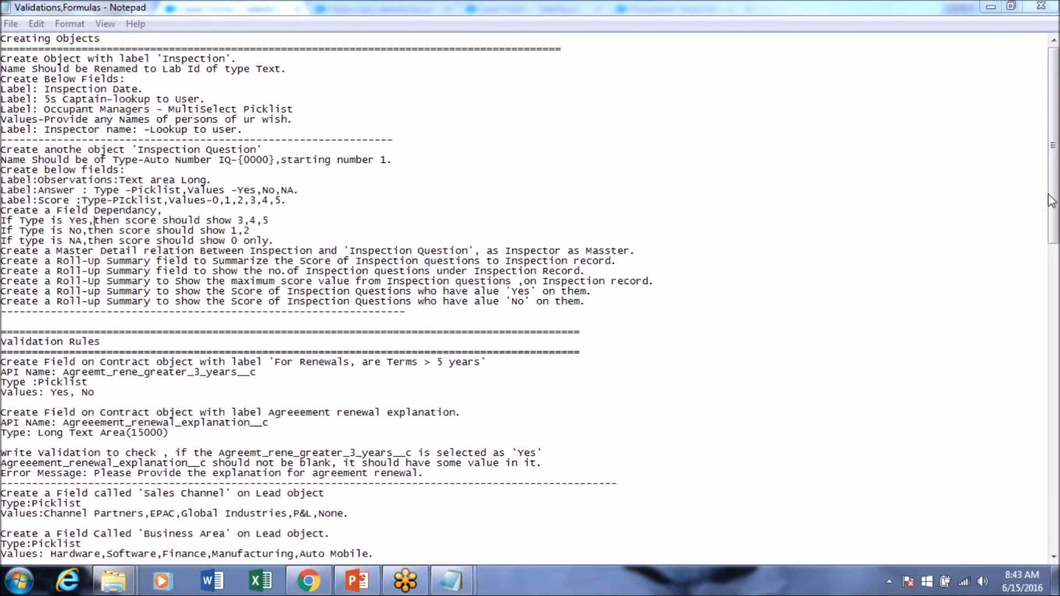